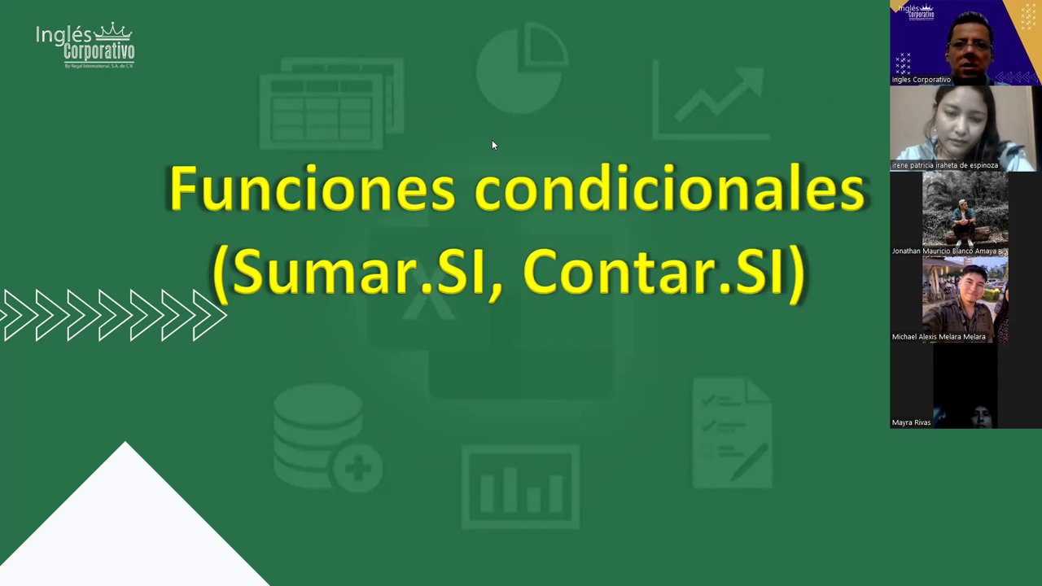
# Advance the PowerPoint slideshow to the Objetivo slide, then switch to the Excel workbook.
pyautogui.click(539, 210)
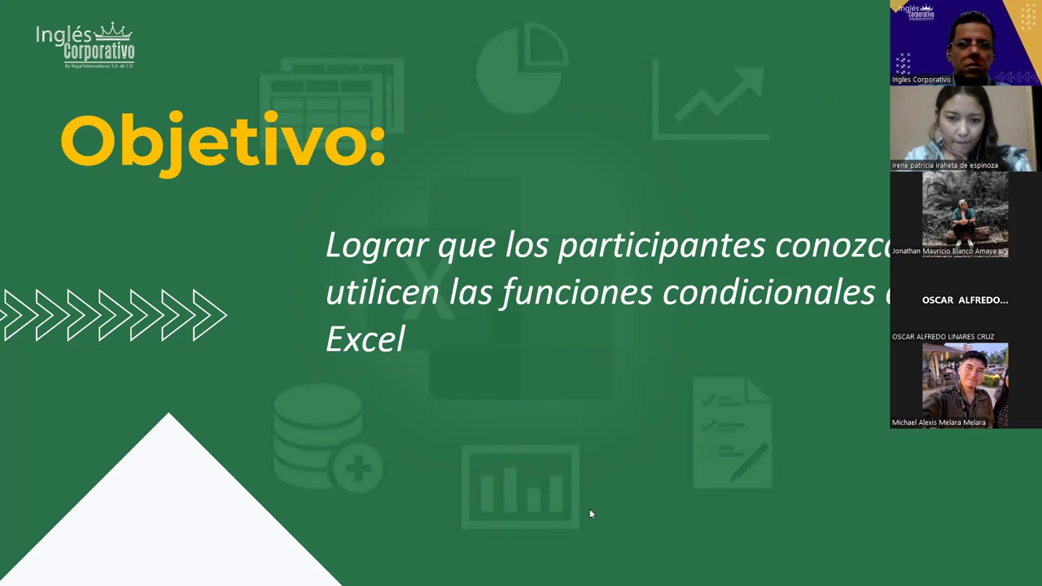
pyautogui.hotkey('alt', 'Tab')
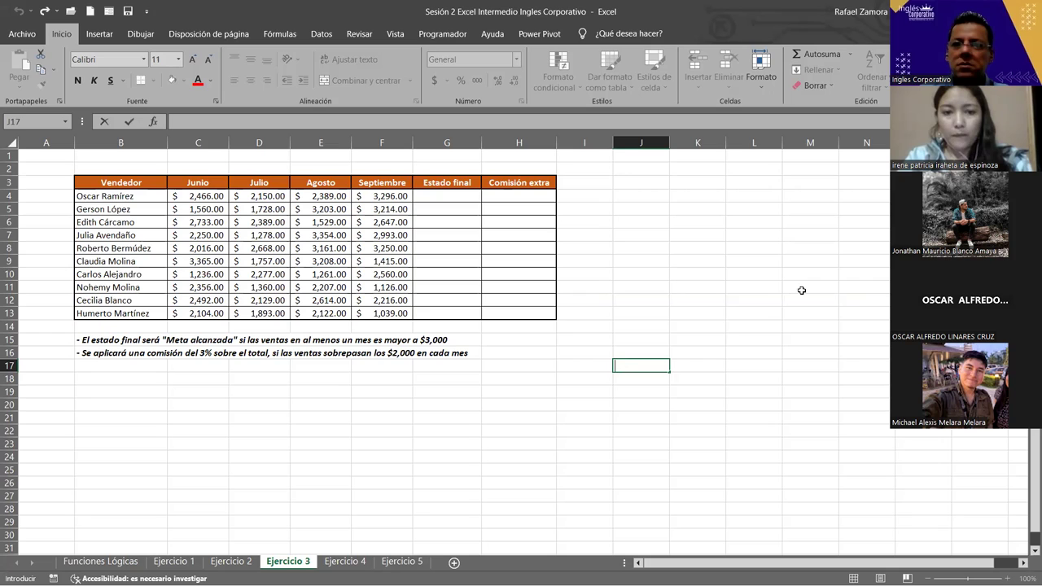
# Select the empty Estado final cells G4:G13 and zoom the Ejercicio 3 sheet to 145%.
pyautogui.click(576, 471)
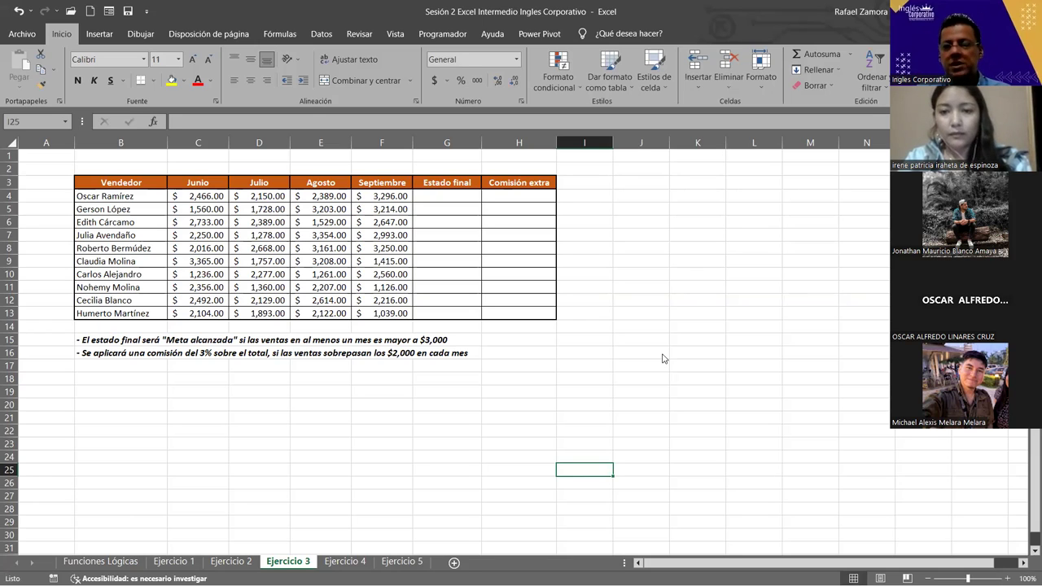
pyautogui.click(663, 363)
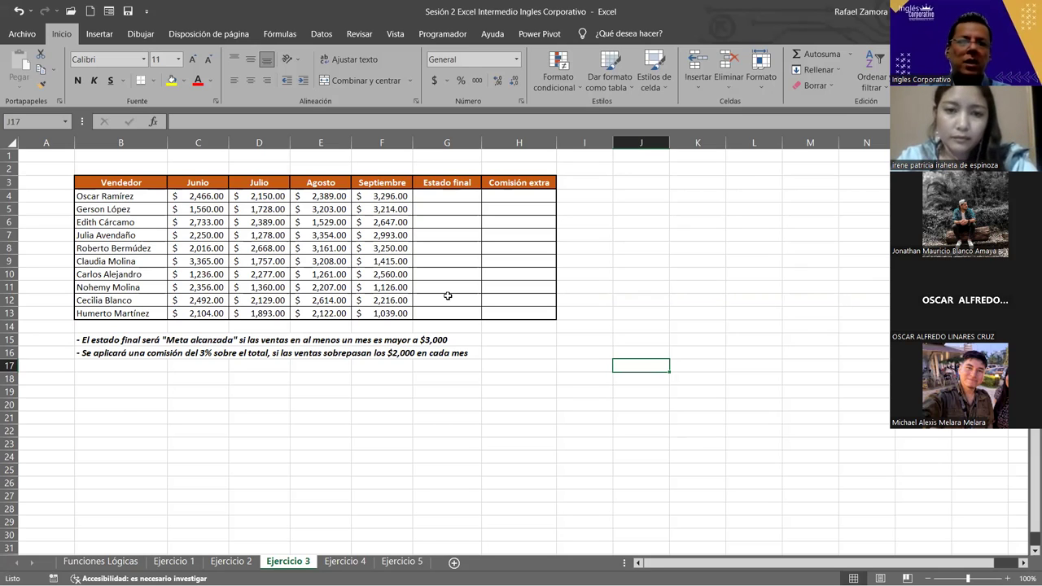
pyautogui.moveTo(446, 196); pyautogui.dragTo(446, 313)
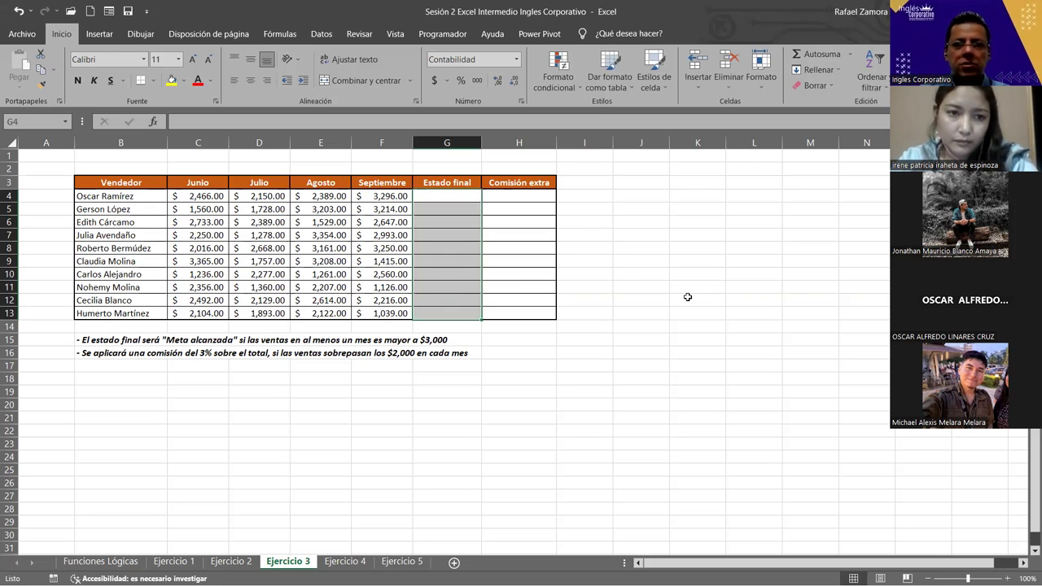
pyautogui.keyDown('ctrl'); pyautogui.scroll(2, 688, 297); pyautogui.keyUp('ctrl')
pyautogui.keyDown('ctrl'); pyautogui.scroll(1, 745, 358); pyautogui.keyUp('ctrl')
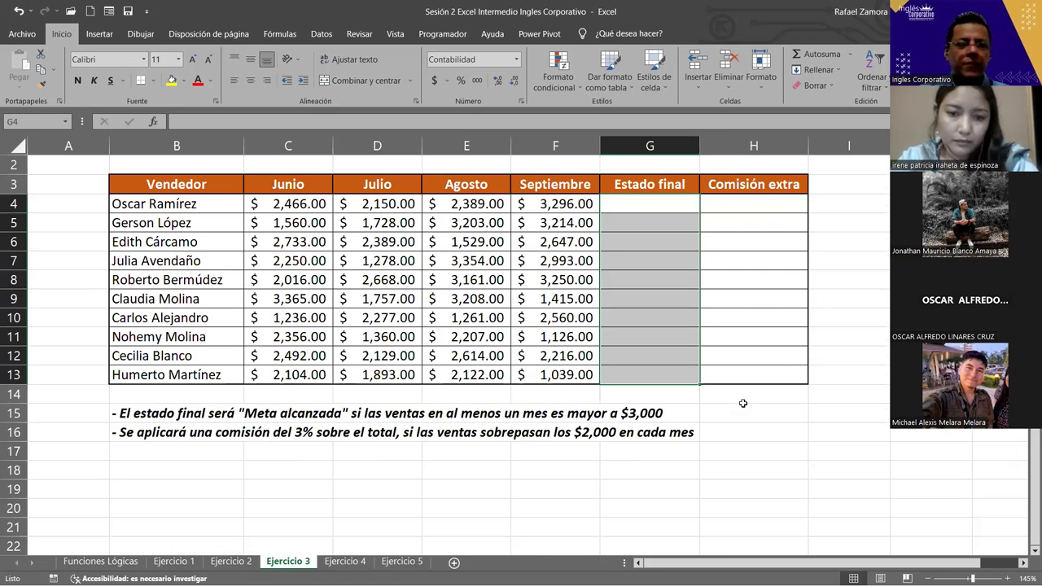
pyautogui.click(749, 533)
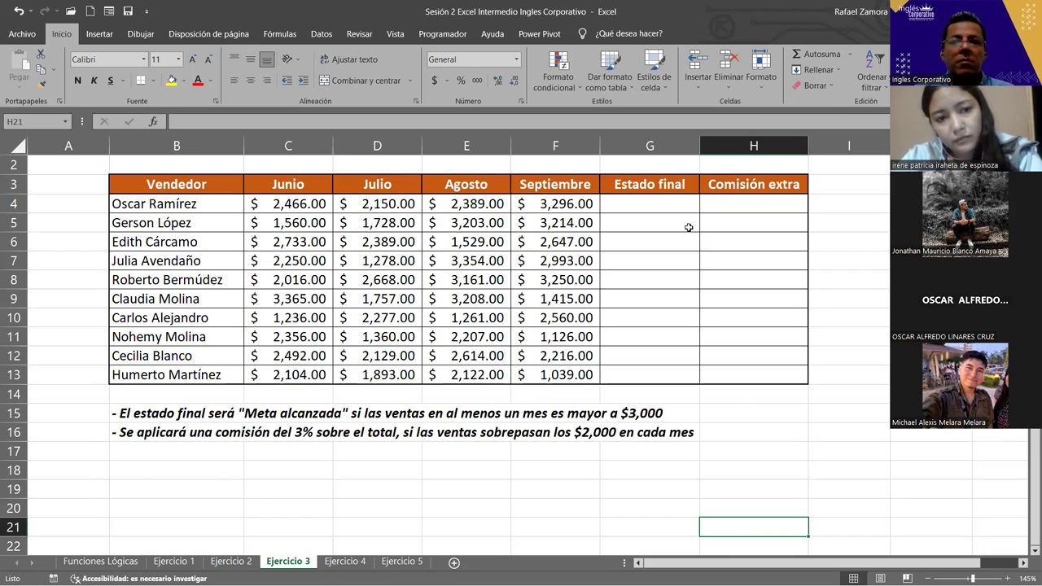
pyautogui.click(753, 261)
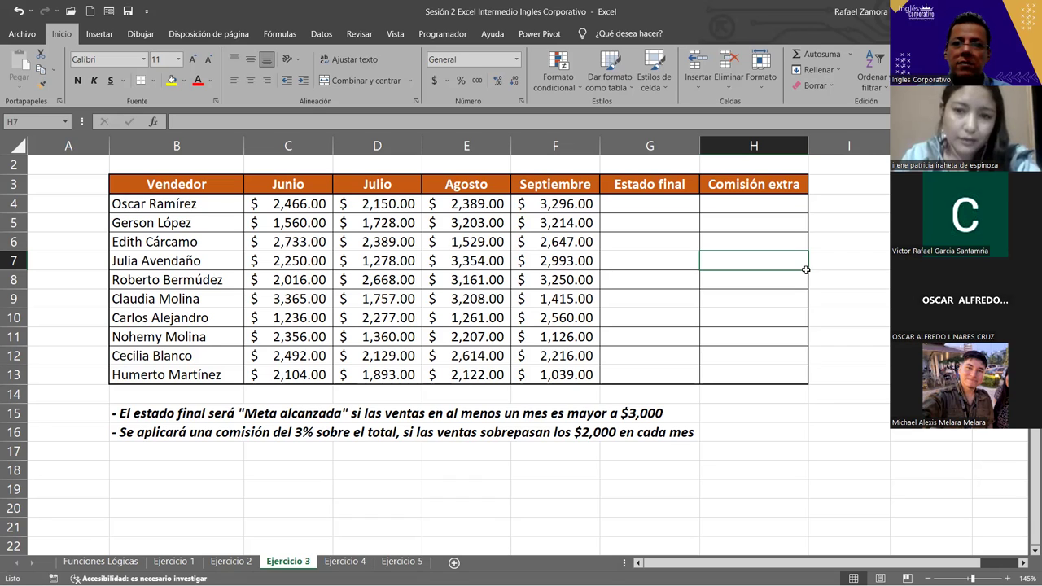
# Begin an SI formula in cell H4, clearing a stray character first.
pyautogui.click(751, 204)
pyautogui.write('¿')
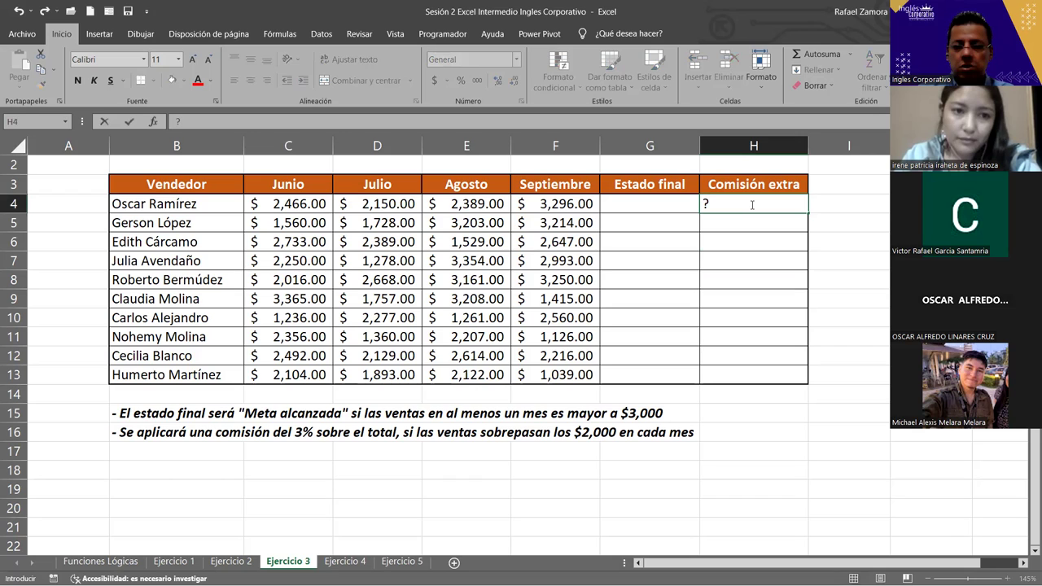
pyautogui.press('BackSpace')
pyautogui.write('=')
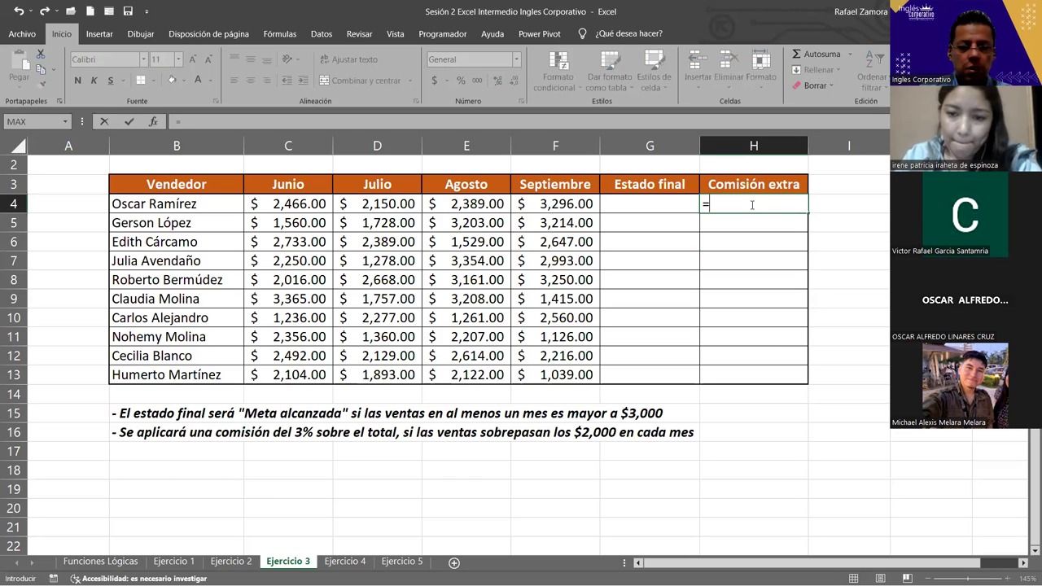
pyautogui.write('si')
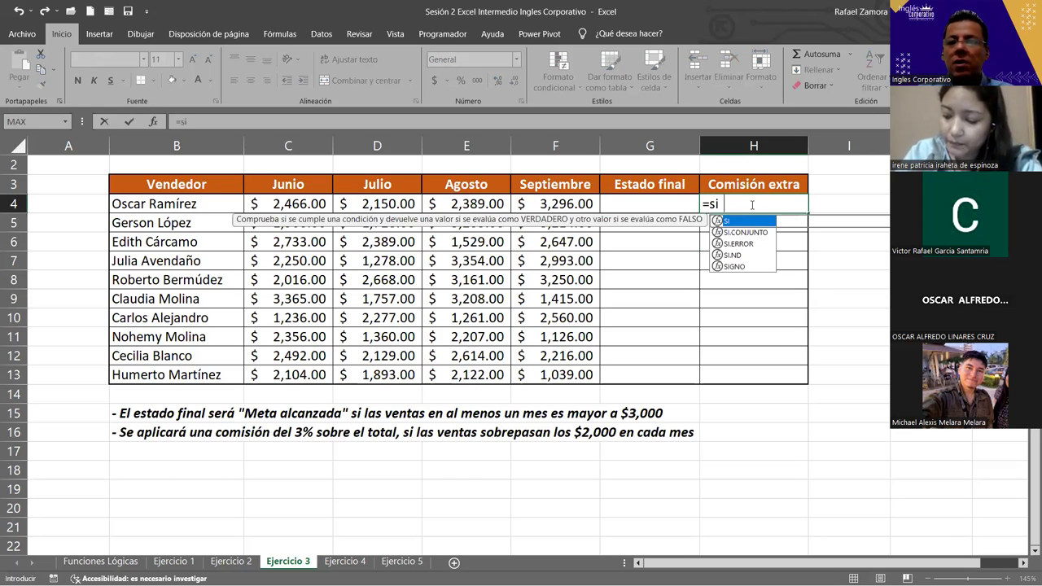
pyautogui.press('Tab')
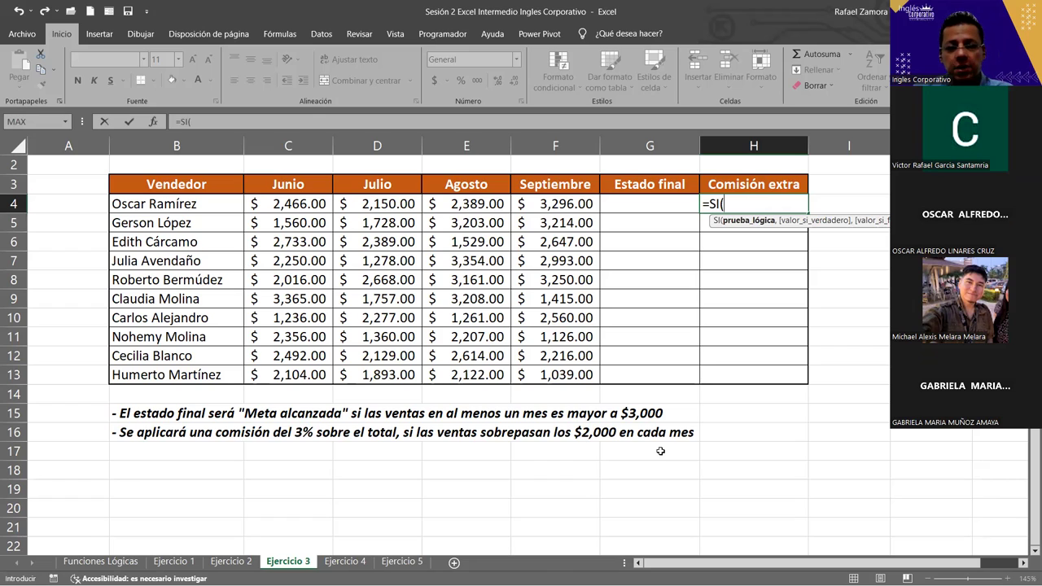
# Nest a Y function inside SI with the first condition C4>2000.
pyautogui.write('y')
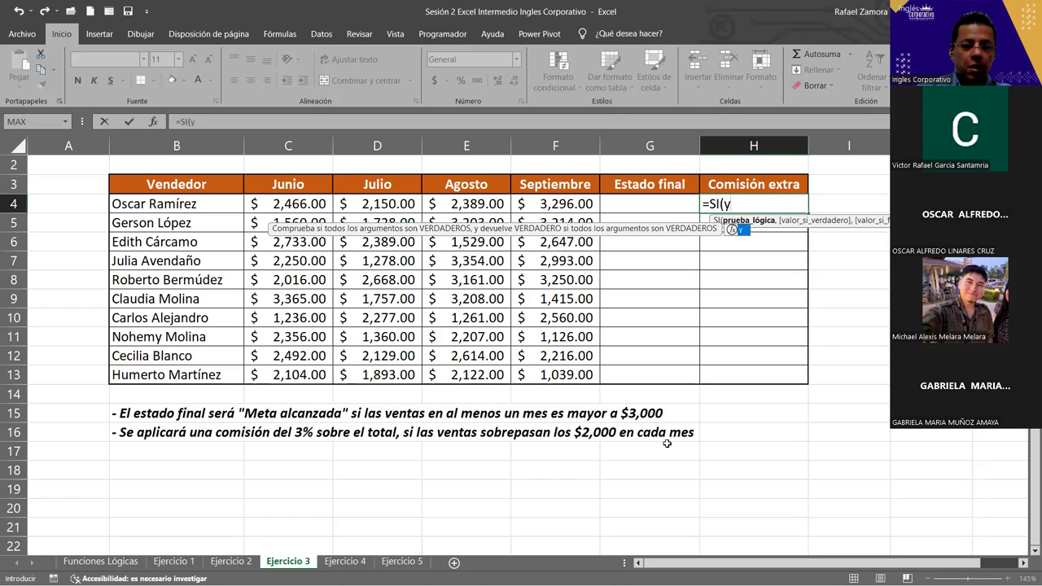
pyautogui.press('Tab')
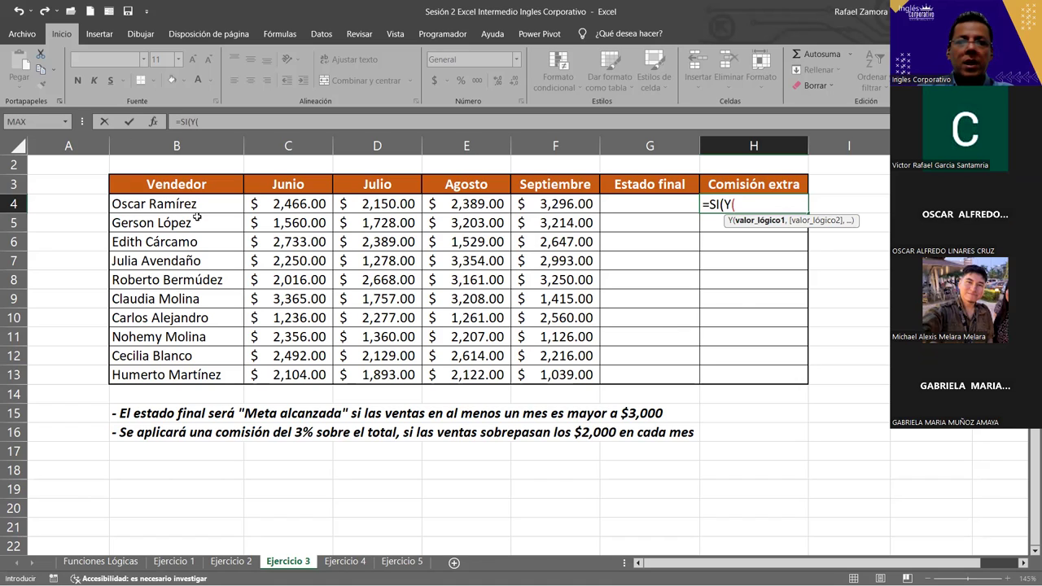
pyautogui.click(313, 204)
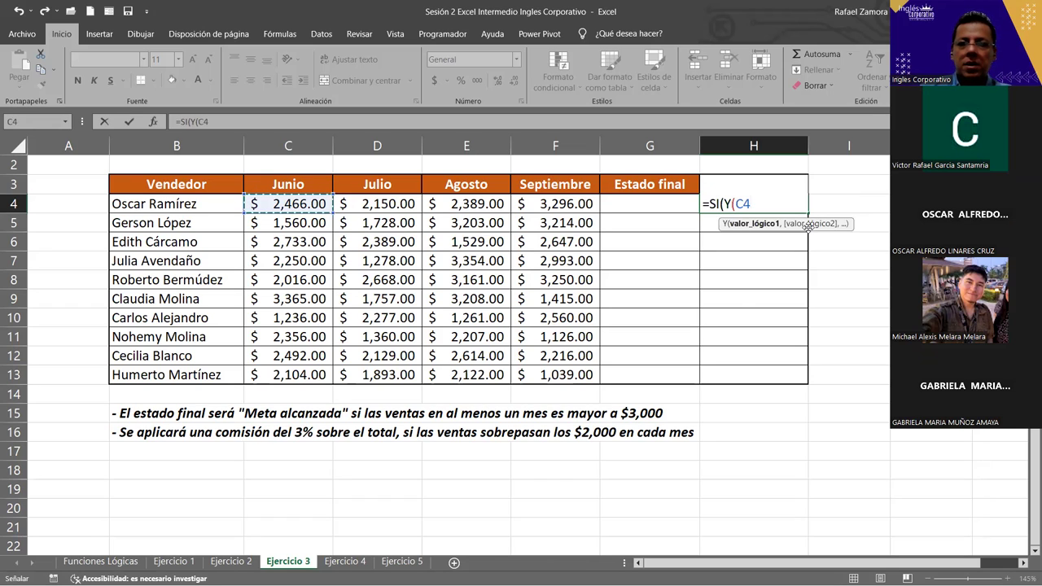
pyautogui.write('>2000')
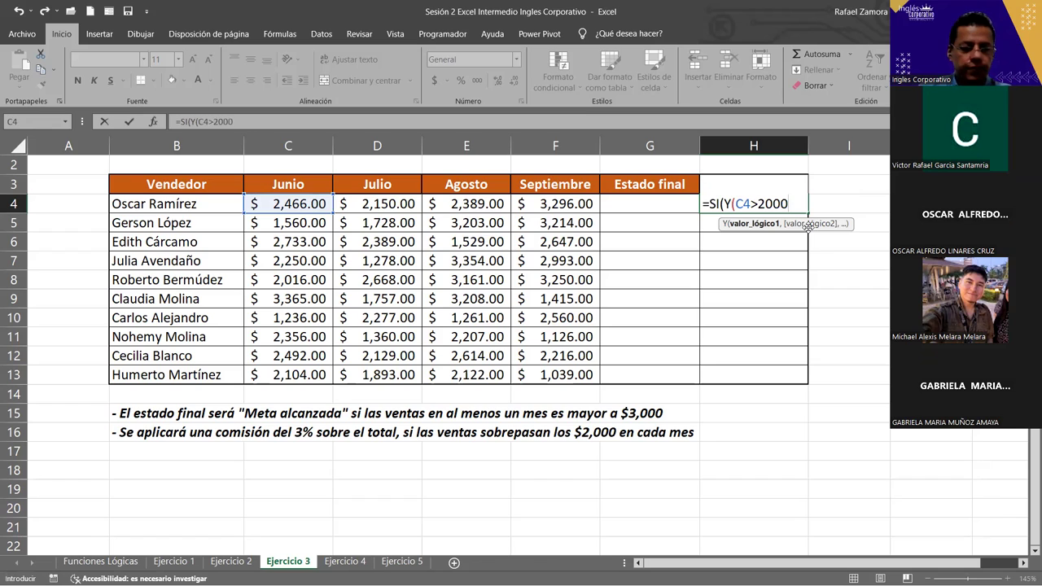
pyautogui.moveTo(788, 203); pyautogui.dragTo(750, 204)
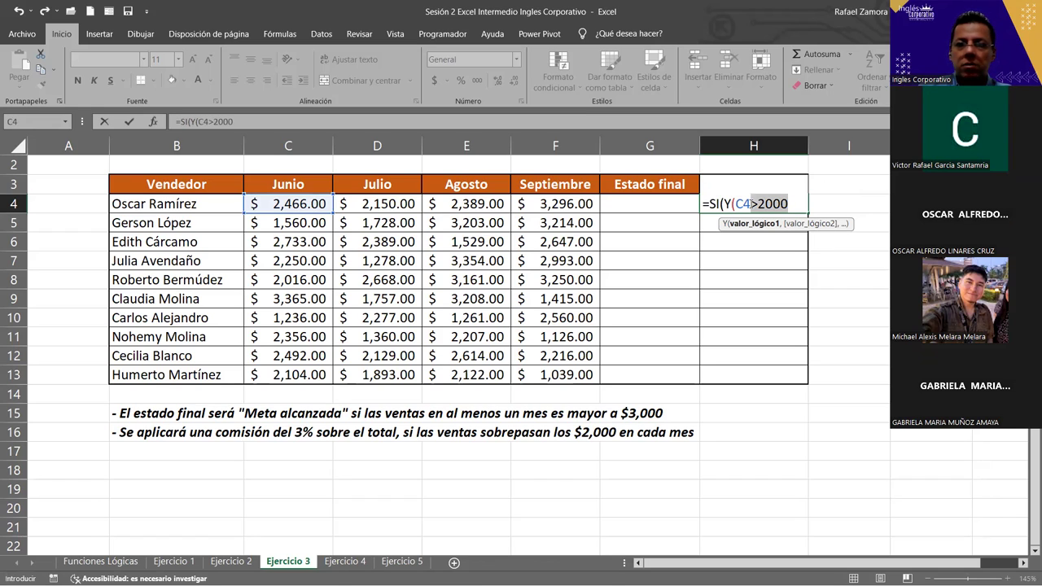
pyautogui.click(795, 206)
# Add the conditions D4>2000, E4>2000 and F4>2000, then close the Y function.
pyautogui.write(',')
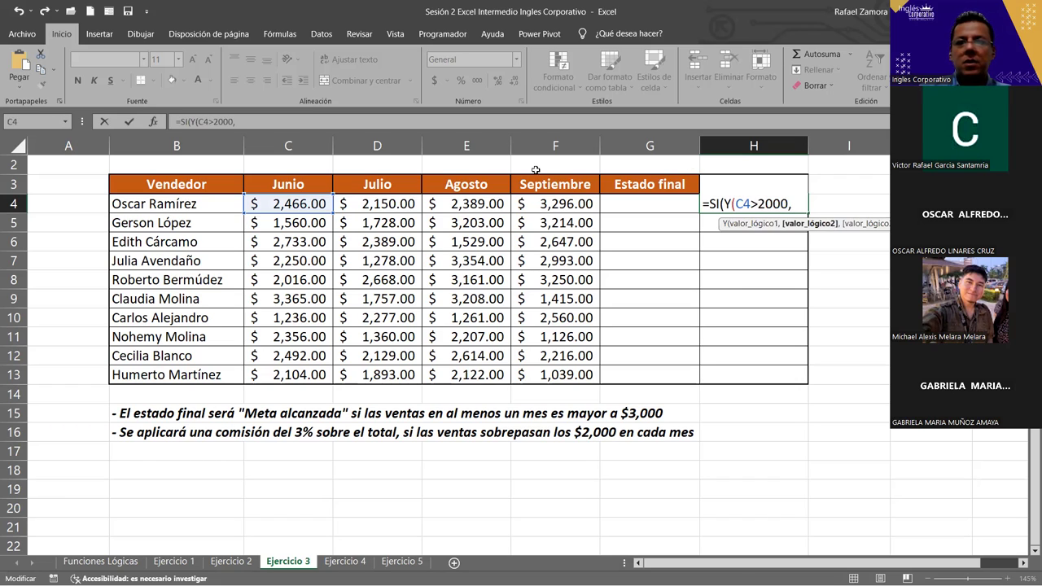
pyautogui.click(356, 203)
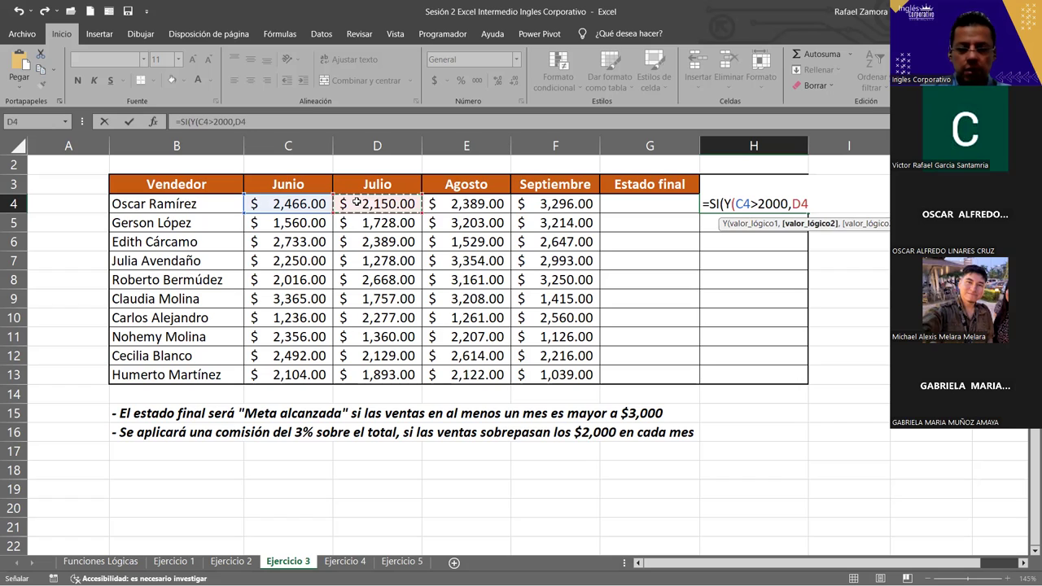
pyautogui.write('>2000')
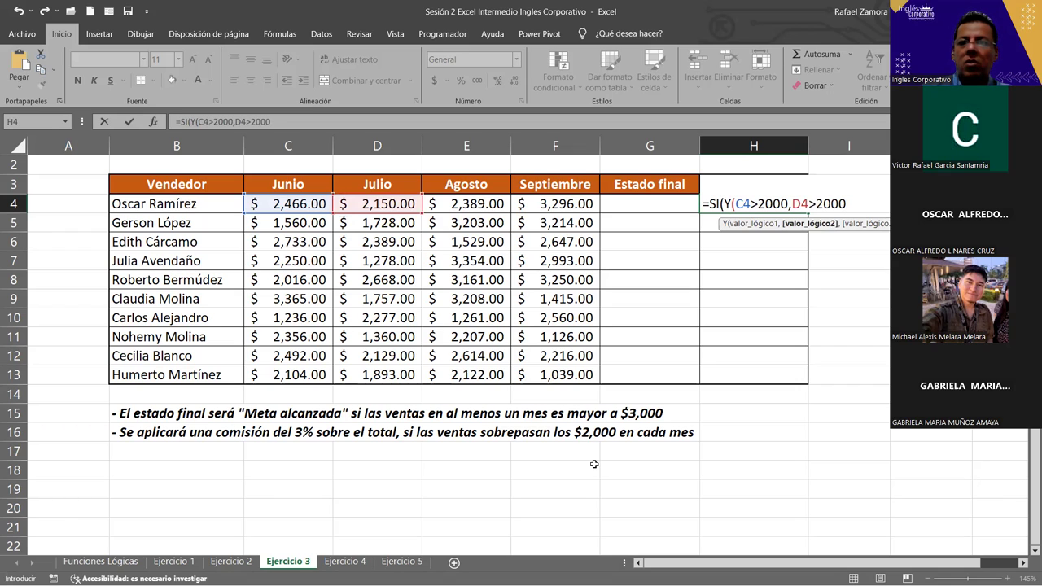
pyautogui.write(',')
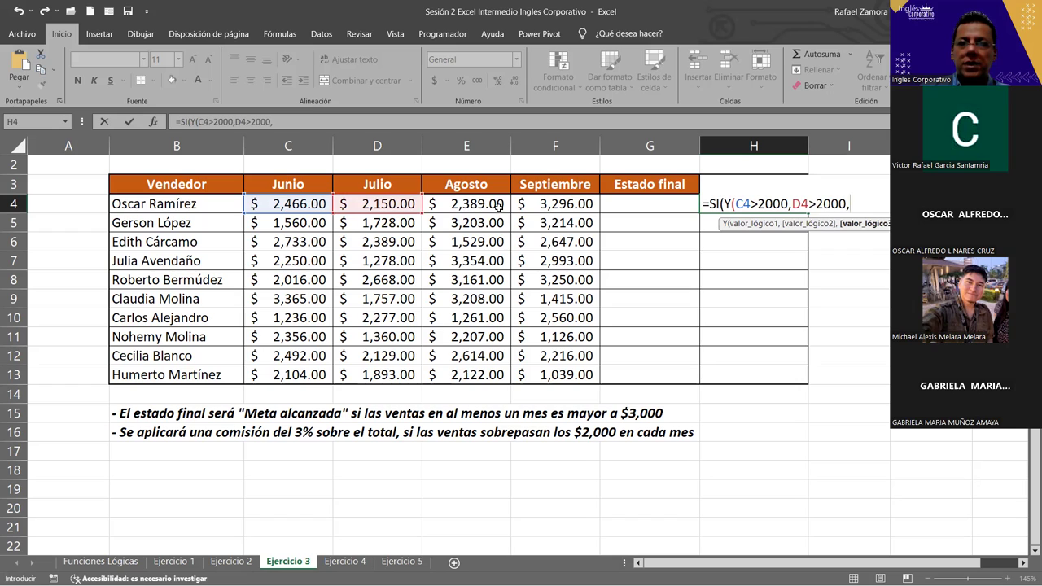
pyautogui.click(488, 203)
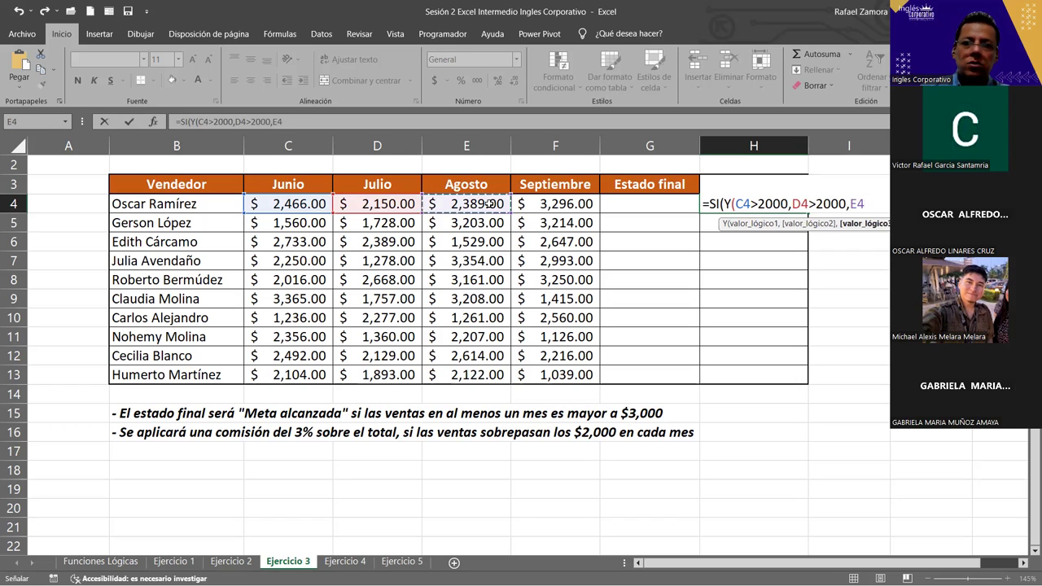
pyautogui.write('>2000')
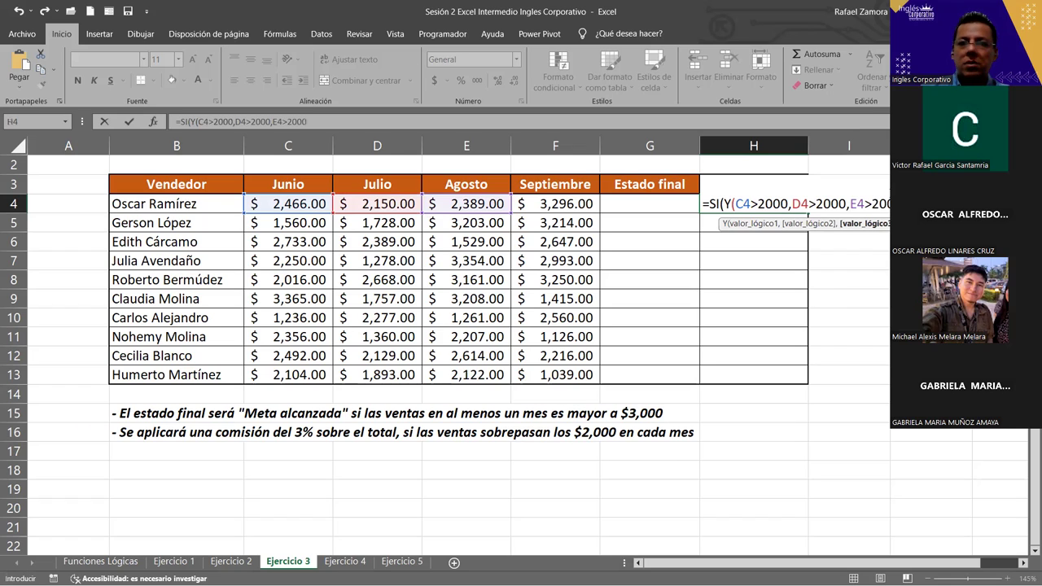
pyautogui.write(',')
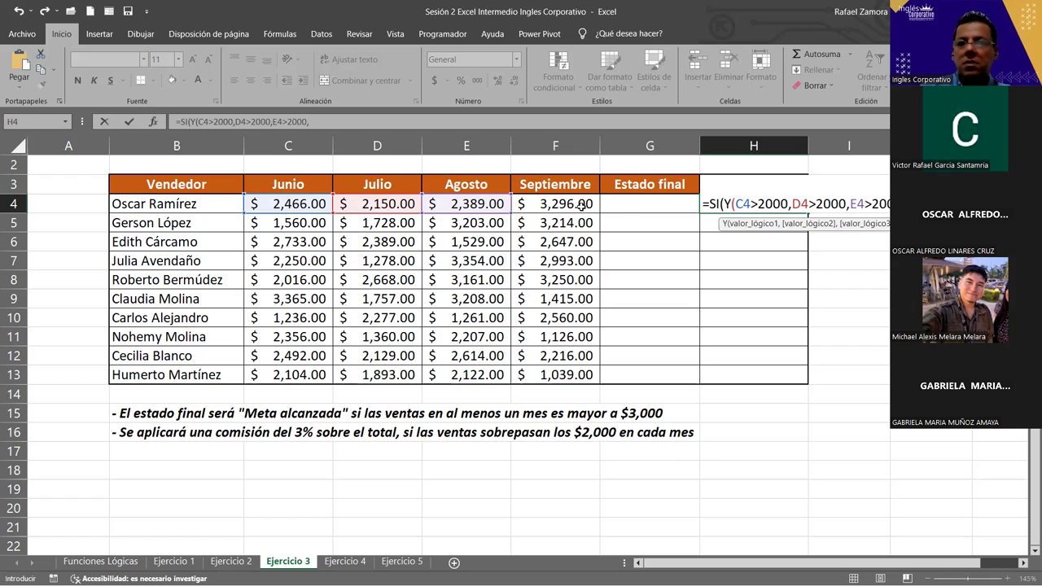
pyautogui.click(580, 206)
pyautogui.write('>2000')
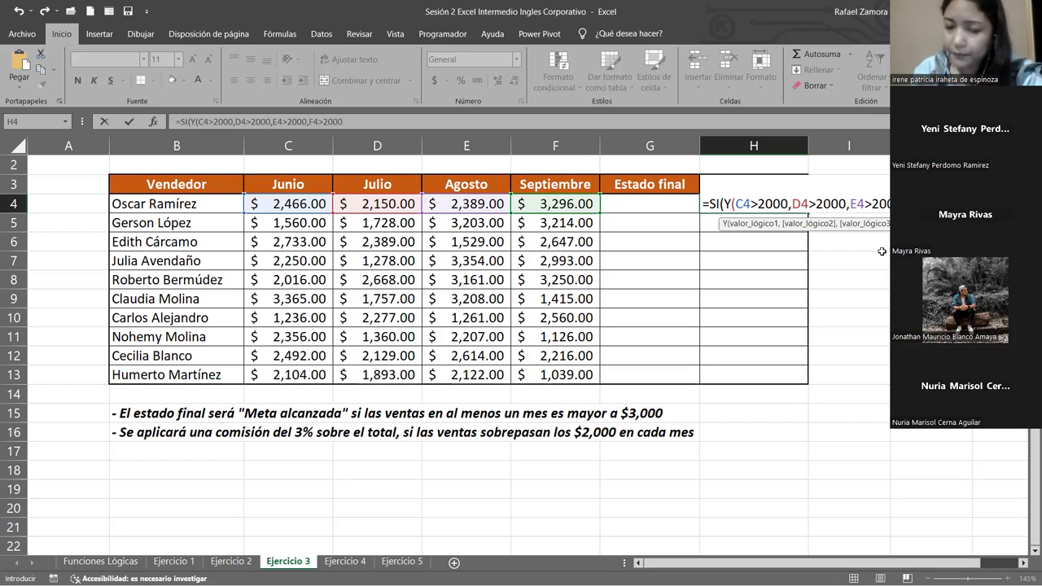
pyautogui.write(')')
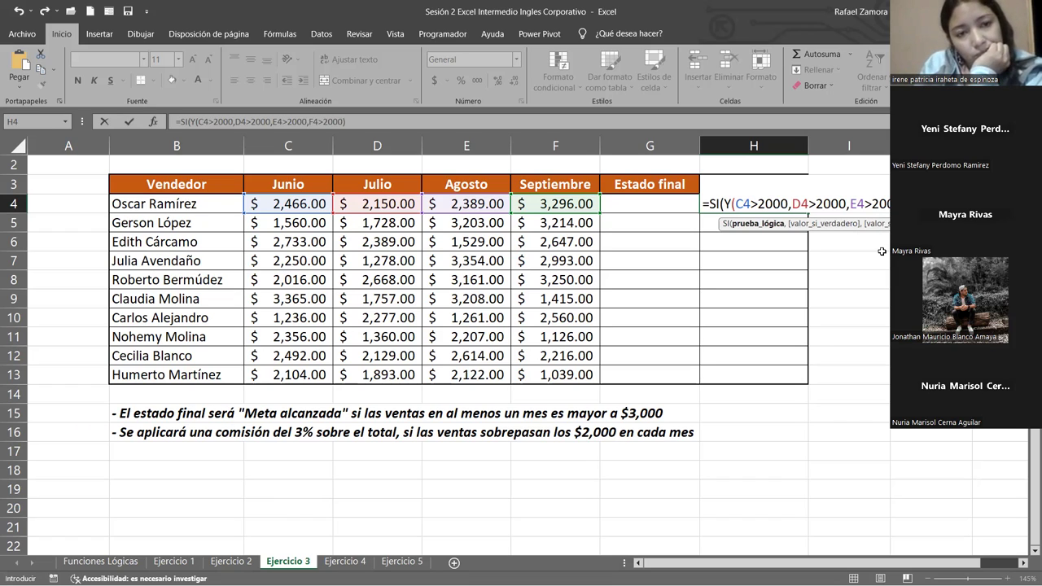
# Add a comma after the Y(...) test to begin the value-if-true argument.
pyautogui.write(',')
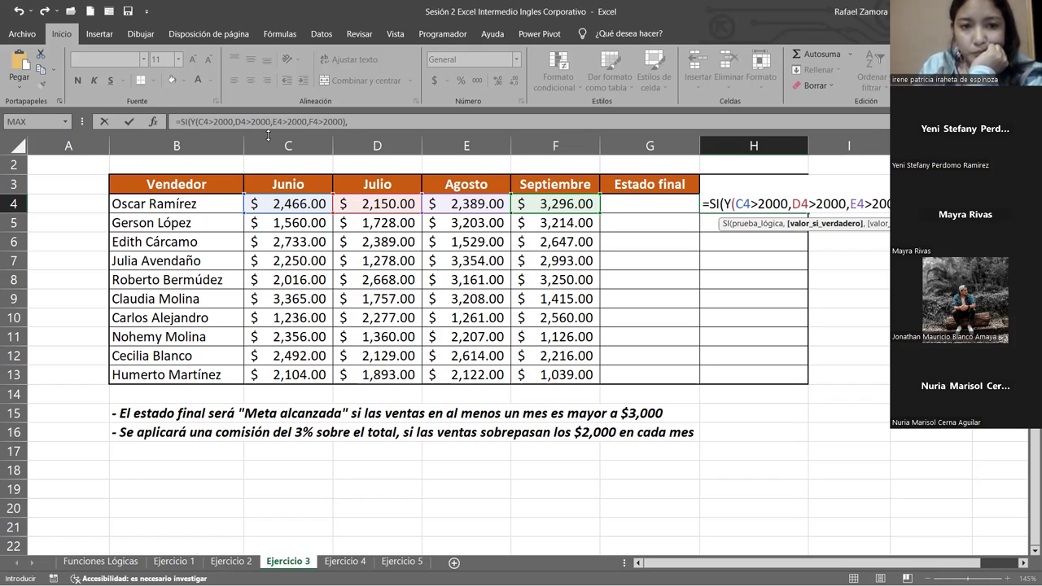
pyautogui.click(268, 138)
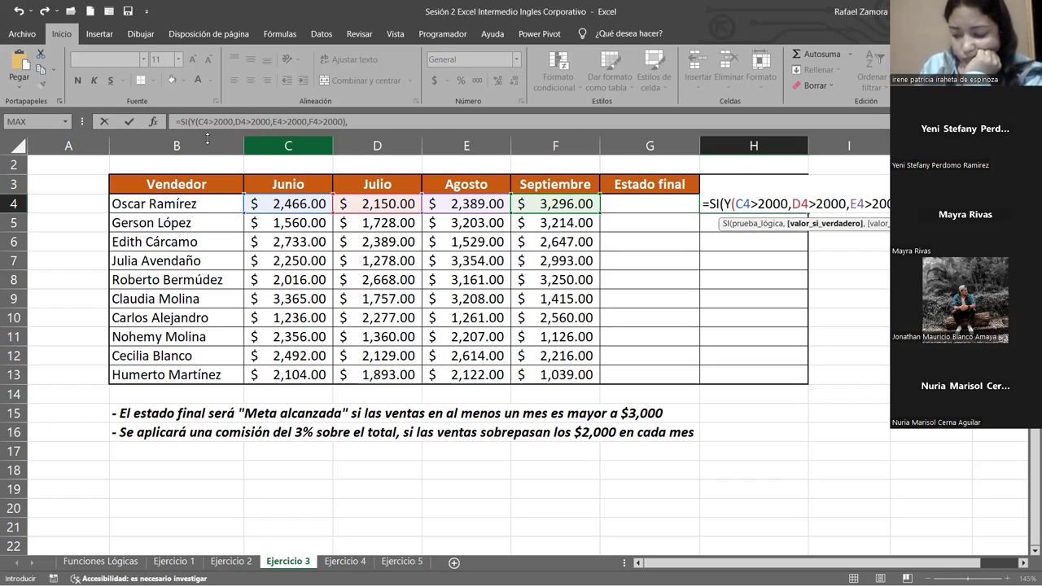
# Enter SUMA(C4:F4) as the SI formula's value-if-true argument.
pyautogui.write('SUMA(')
pyautogui.moveTo(274, 204); pyautogui.dragTo(541, 203)
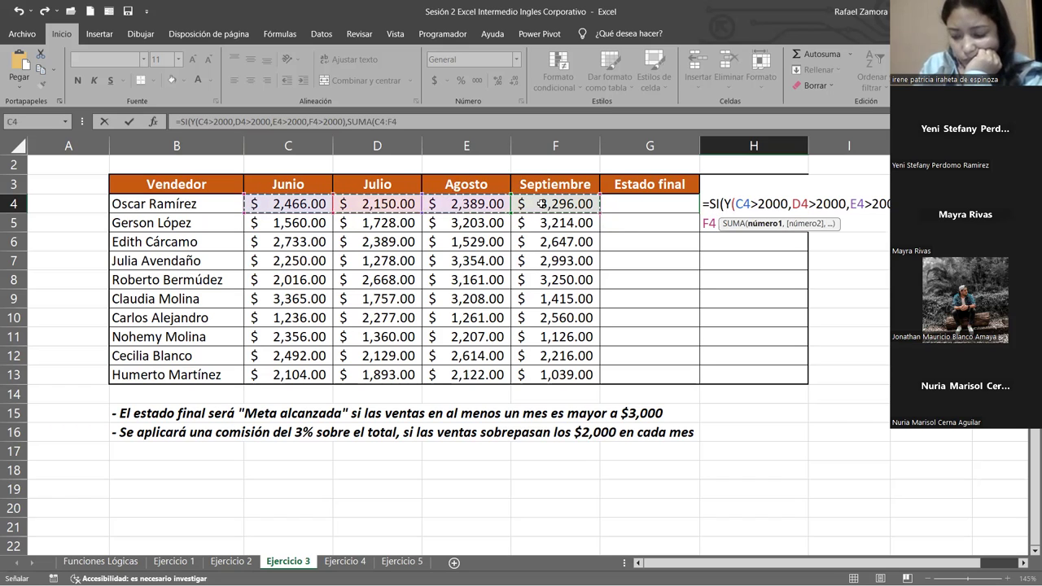
pyautogui.write(')')
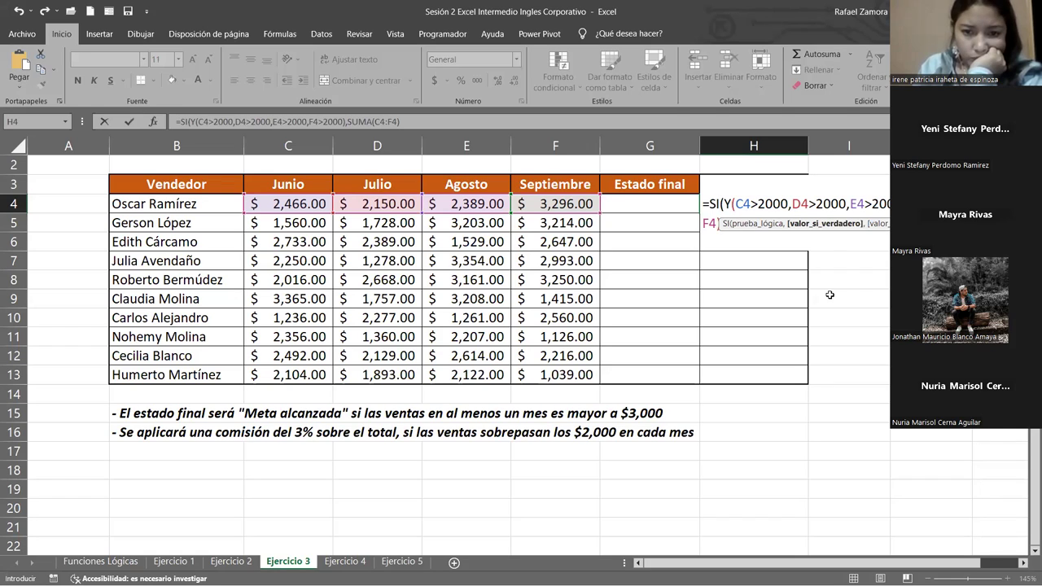
pyautogui.click(824, 227)
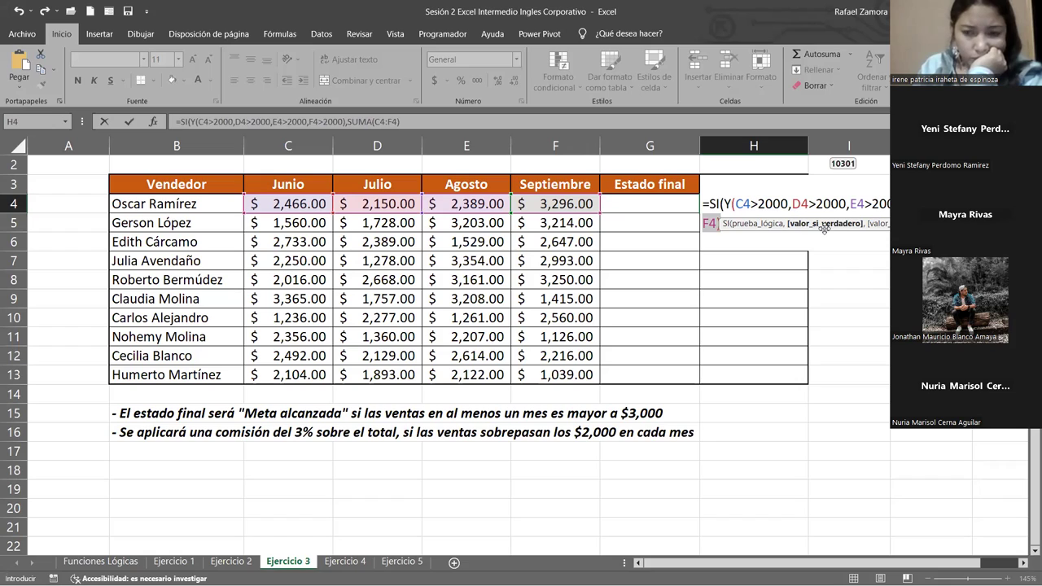
pyautogui.moveTo(824, 228); pyautogui.dragTo(822, 253)
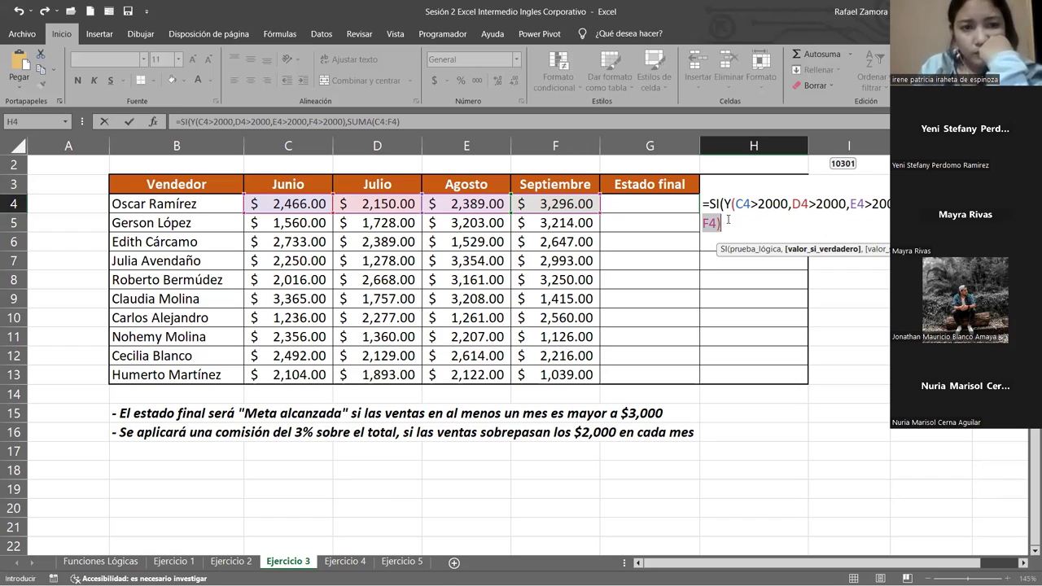
pyautogui.click(728, 220)
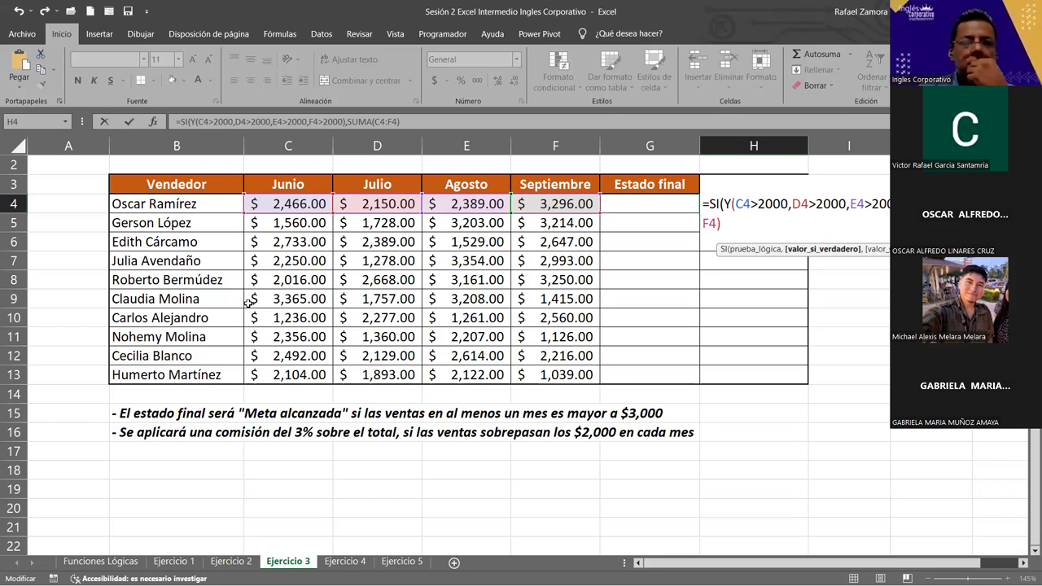
# Multiply the sum by 3%, use 0 as the false value, and commit the formula, giving 309.03.
pyautogui.write('*')
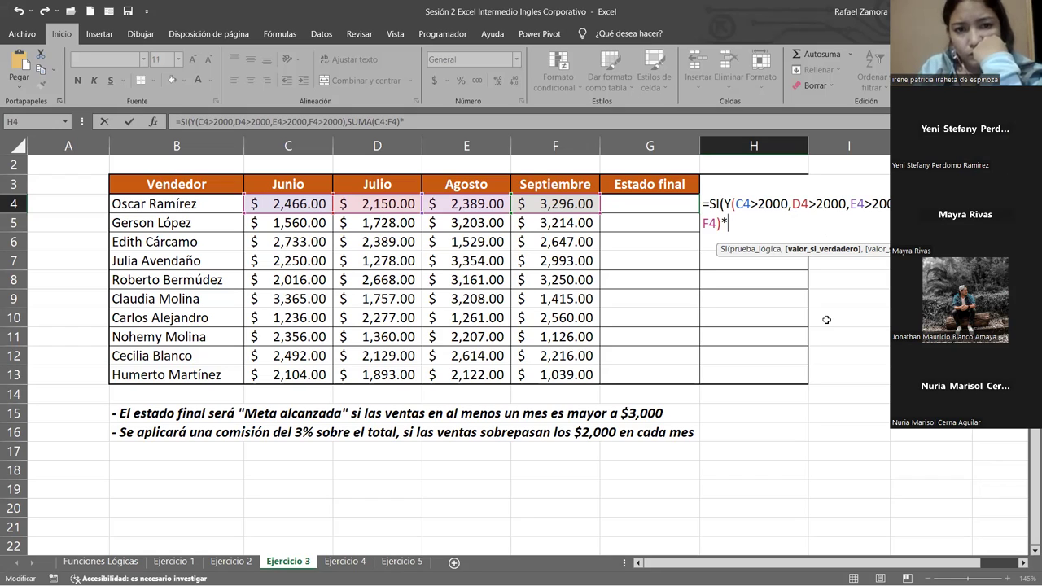
pyautogui.write('3%')
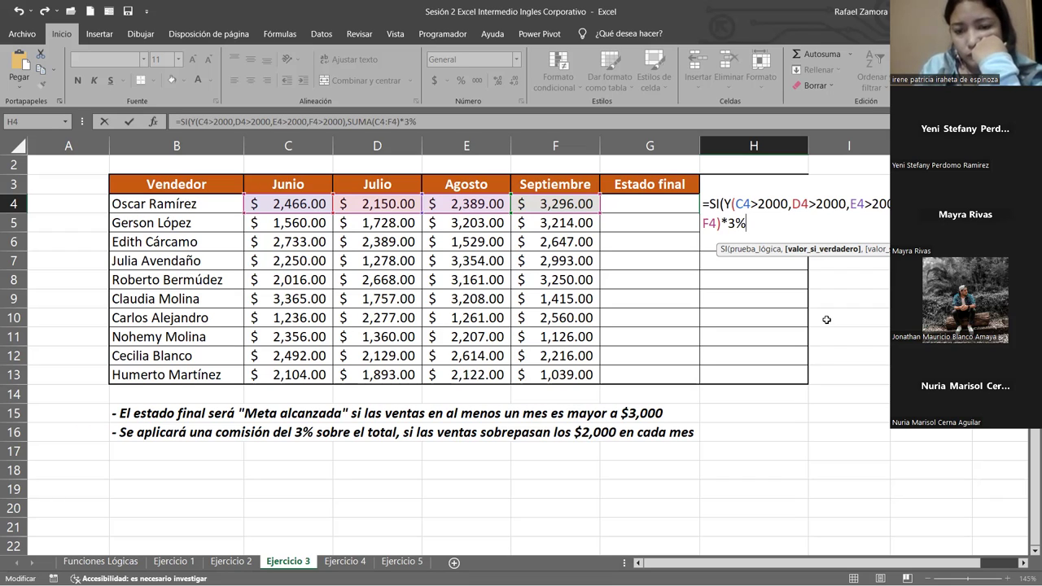
pyautogui.write(',')
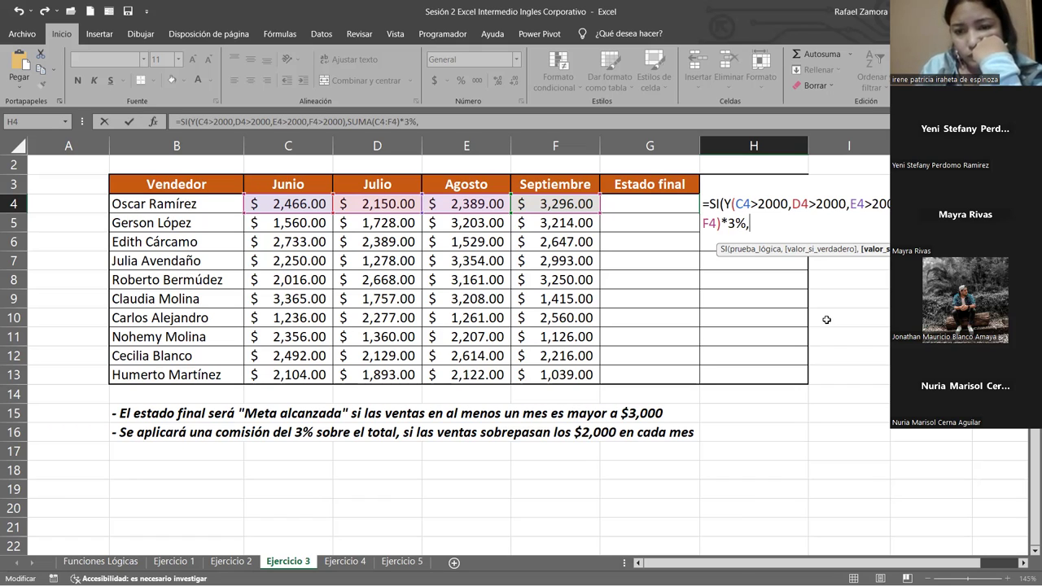
pyautogui.write('0')
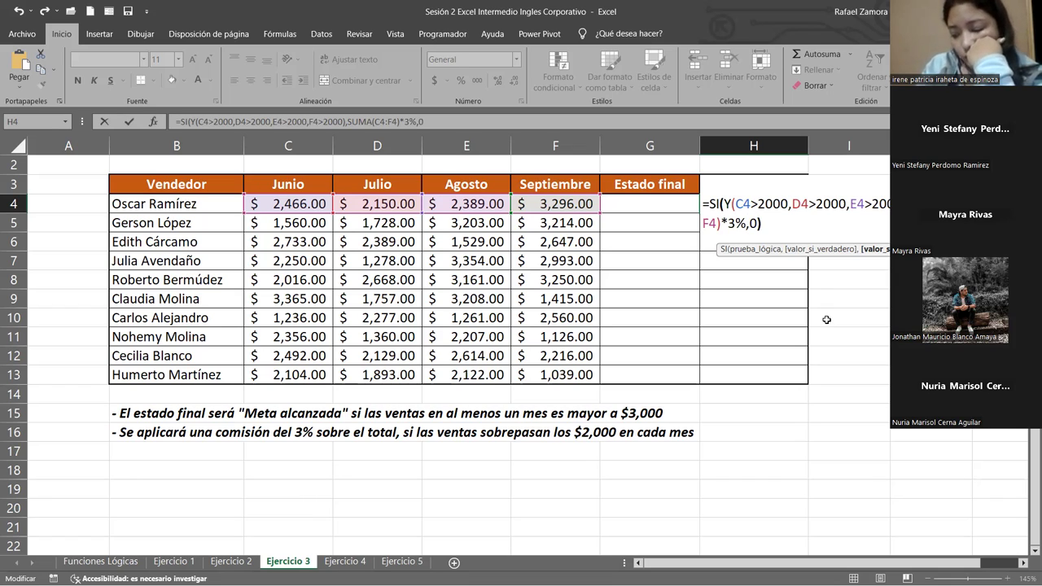
pyautogui.write(')')
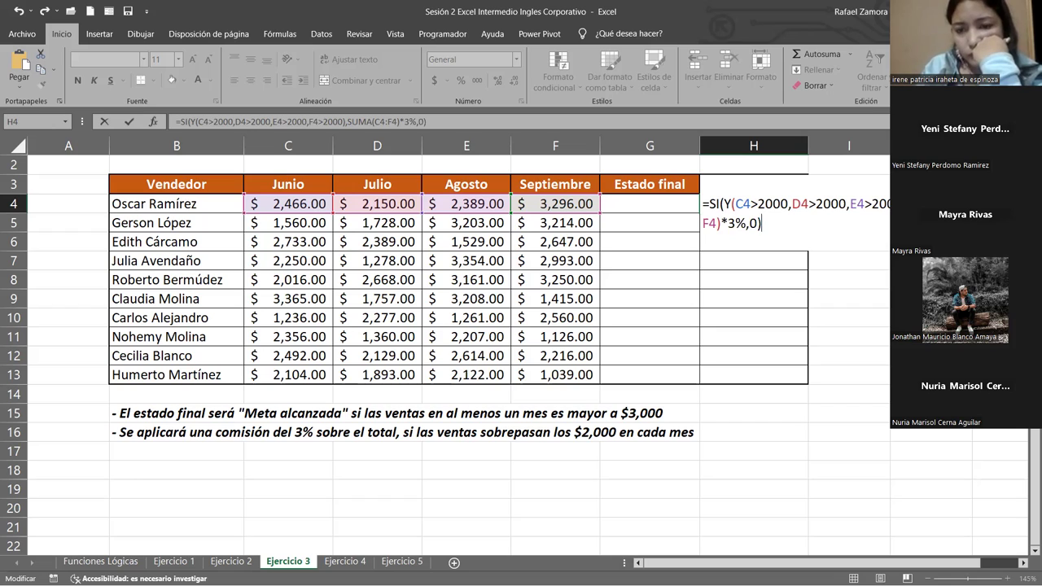
pyautogui.click(726, 223)
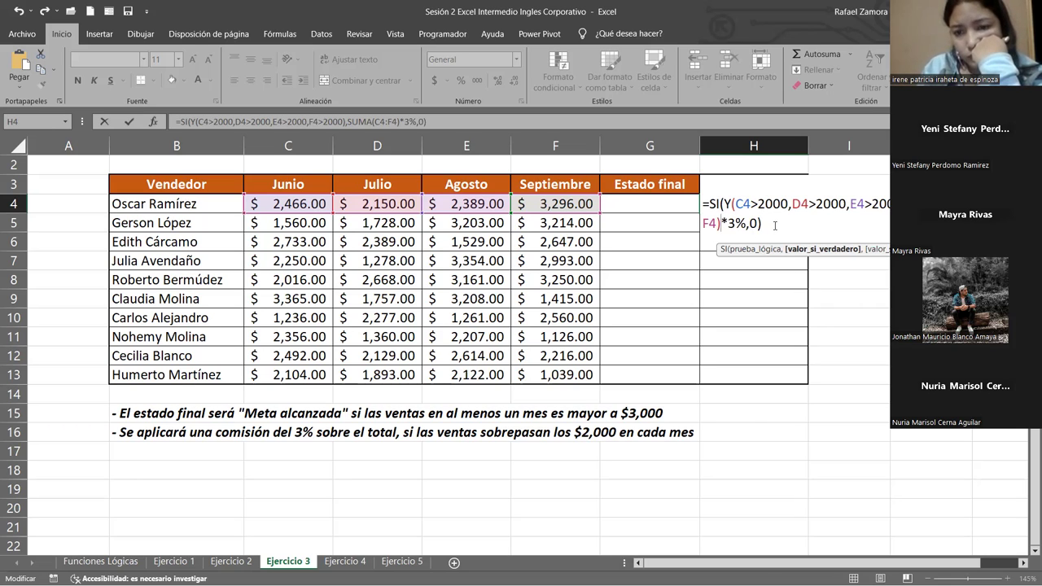
pyautogui.press('Return')
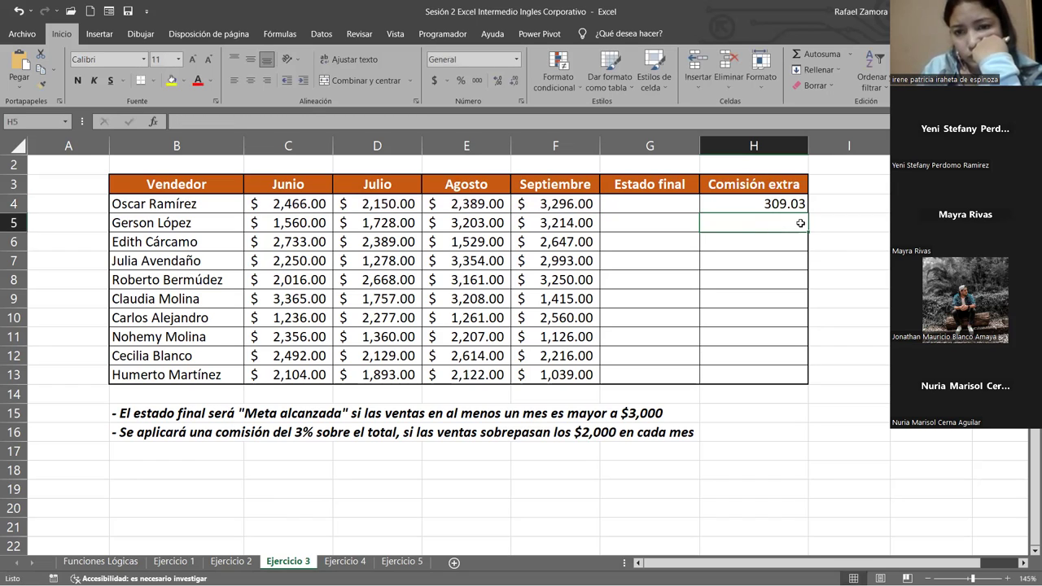
# Format H4 as Accounting and fill its commission formula down to H13.
pyautogui.click(758, 202)
pyautogui.click(440, 81)
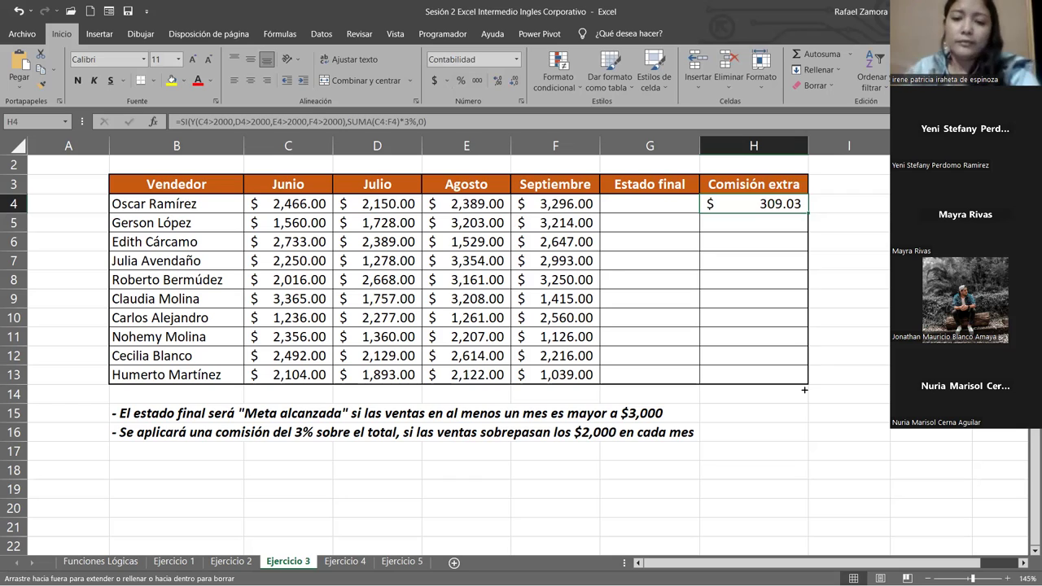
pyautogui.moveTo(804, 390); pyautogui.dragTo(806, 390)
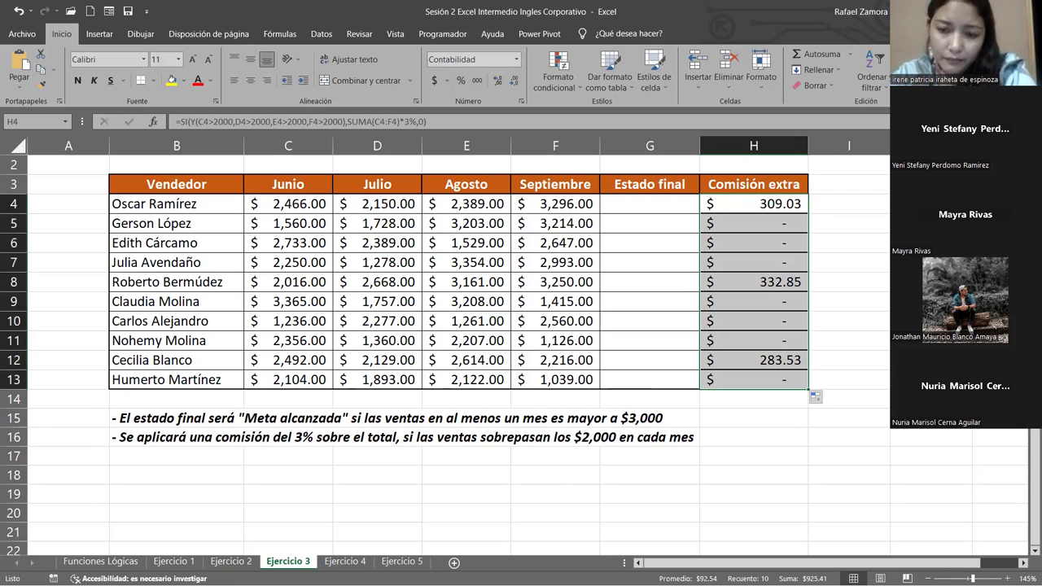
pyautogui.click(928, 321)
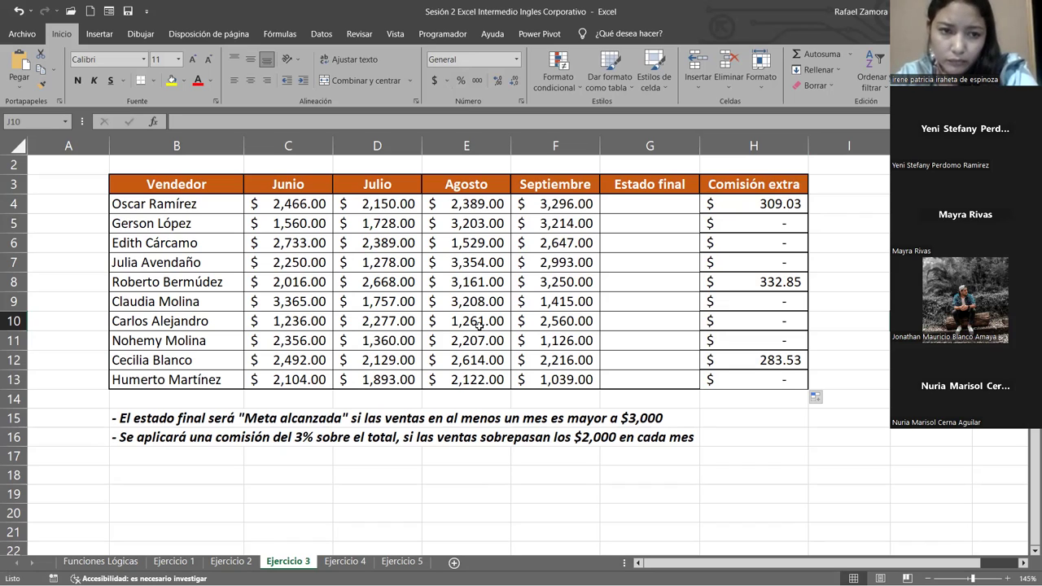
pyautogui.click(307, 192)
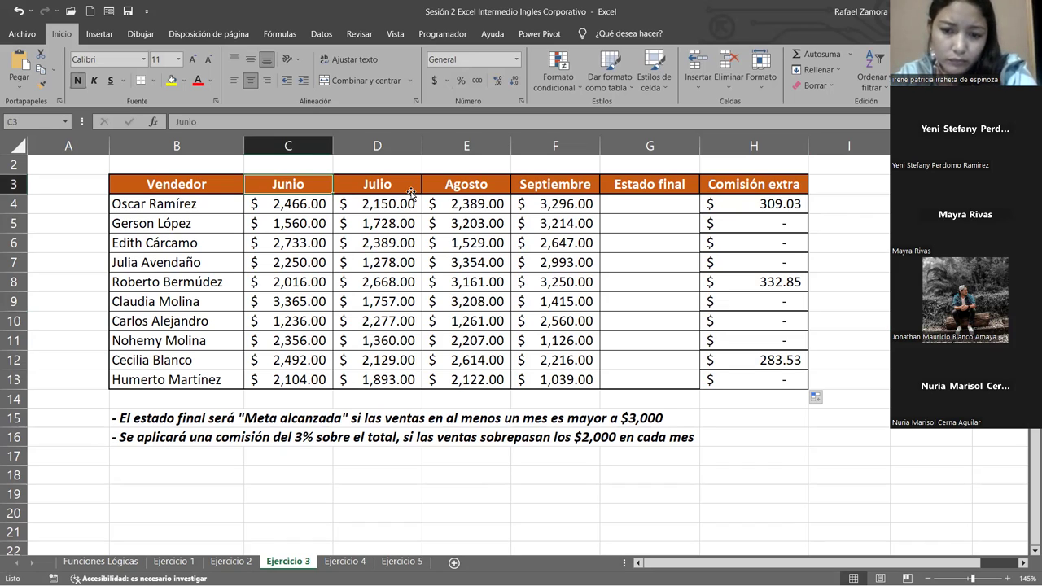
pyautogui.click(489, 193)
pyautogui.click(583, 196)
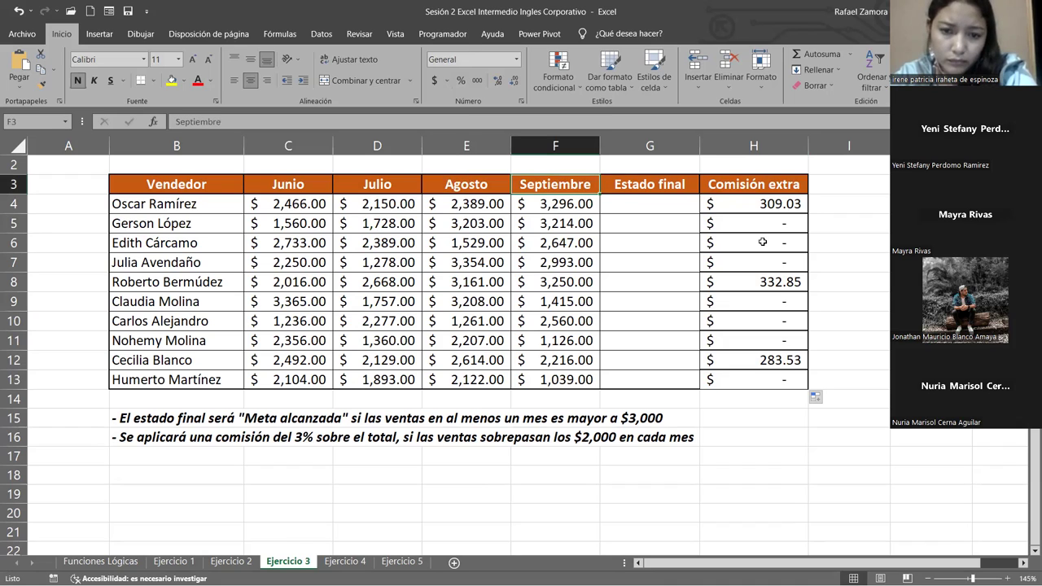
pyautogui.click(298, 202)
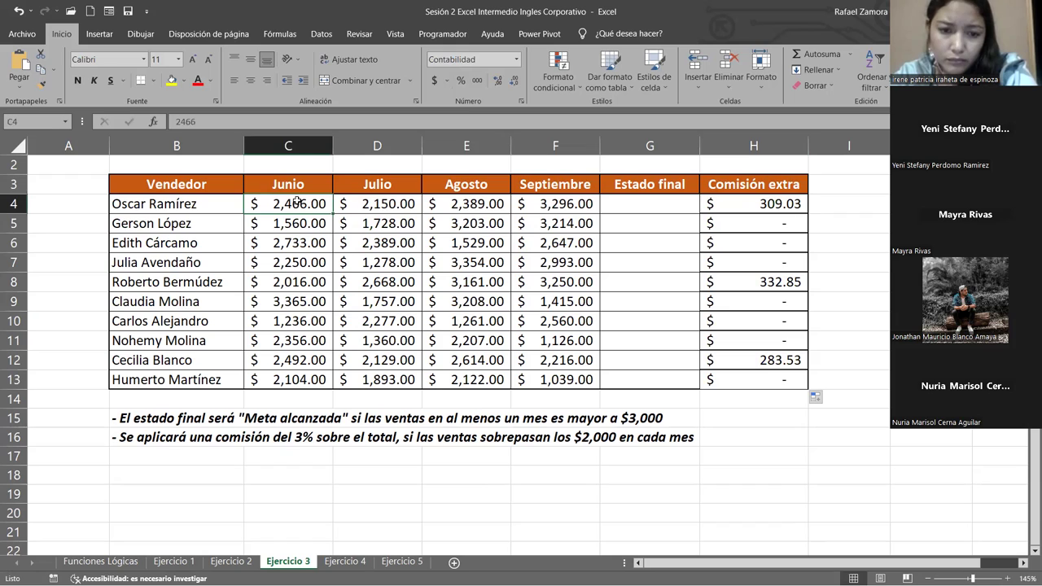
pyautogui.click(380, 200)
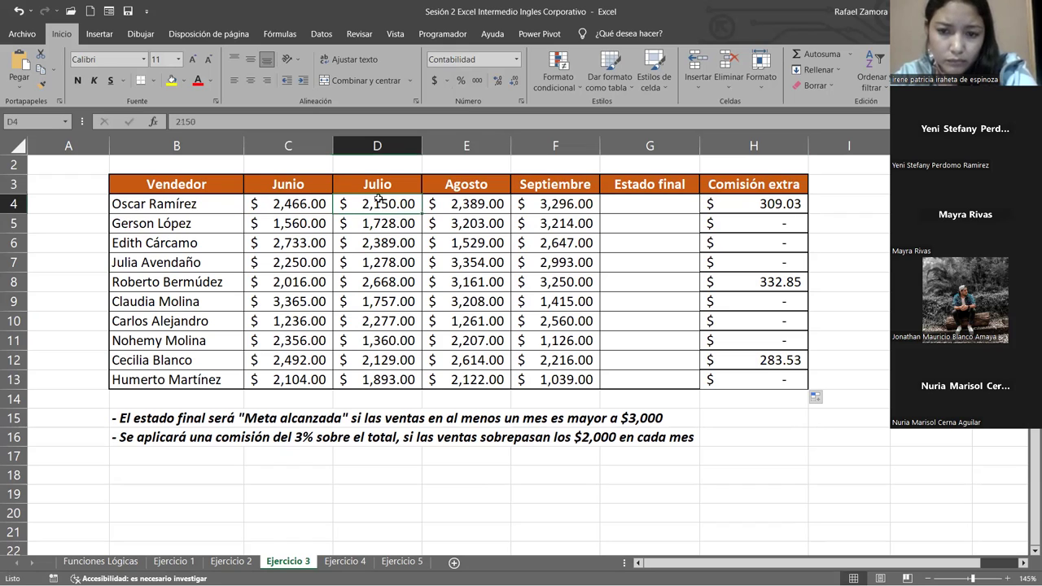
pyautogui.click(459, 204)
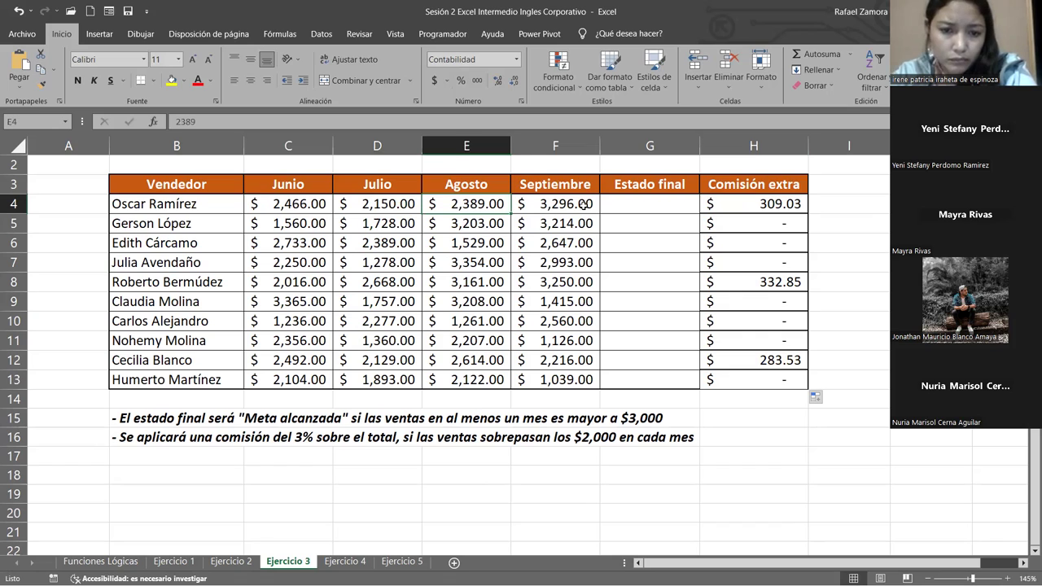
pyautogui.click(554, 207)
pyautogui.click(299, 205)
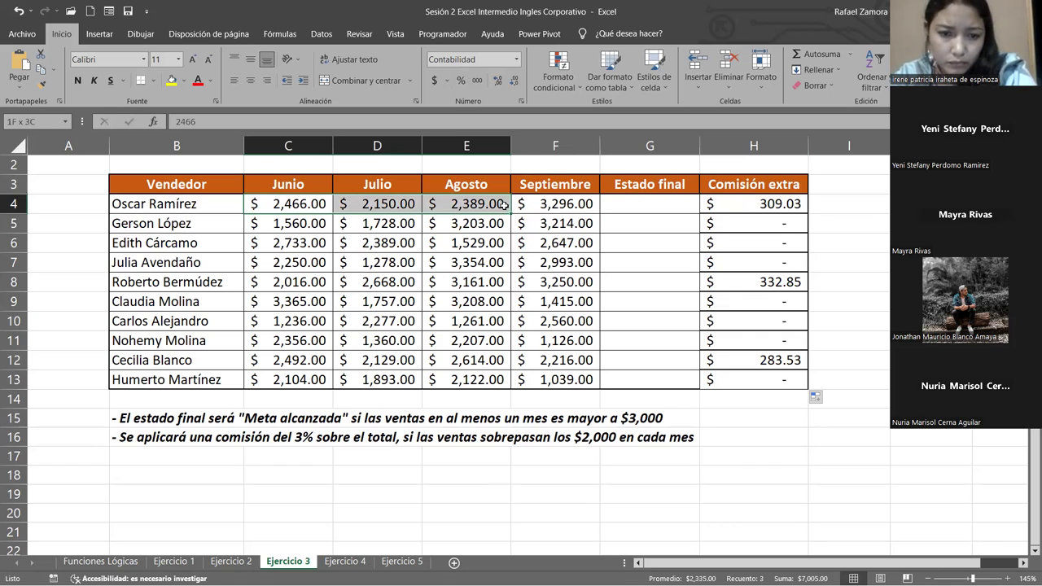
pyautogui.moveTo(346, 204); pyautogui.dragTo(537, 207)
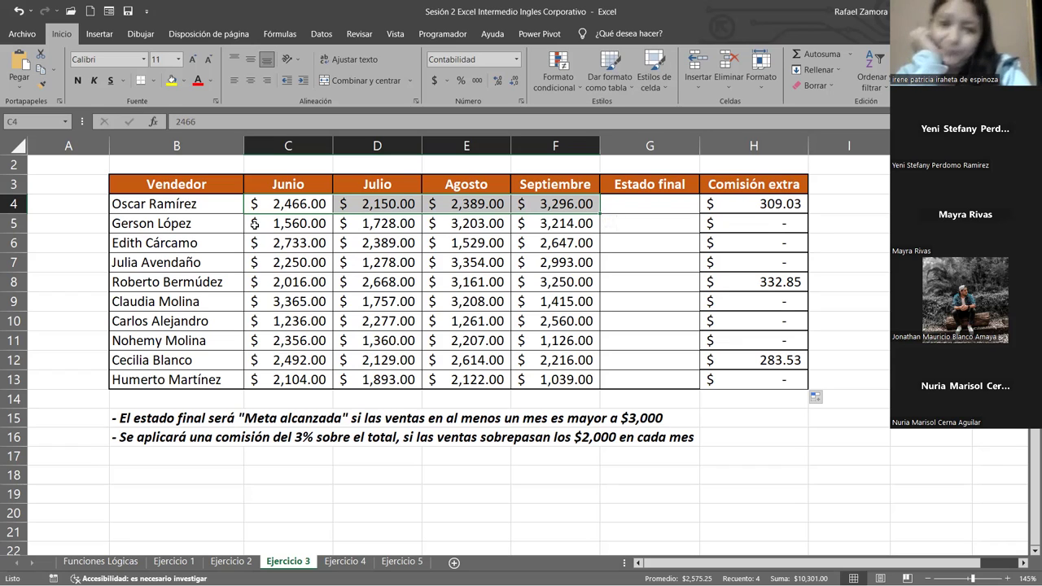
pyautogui.click(315, 223)
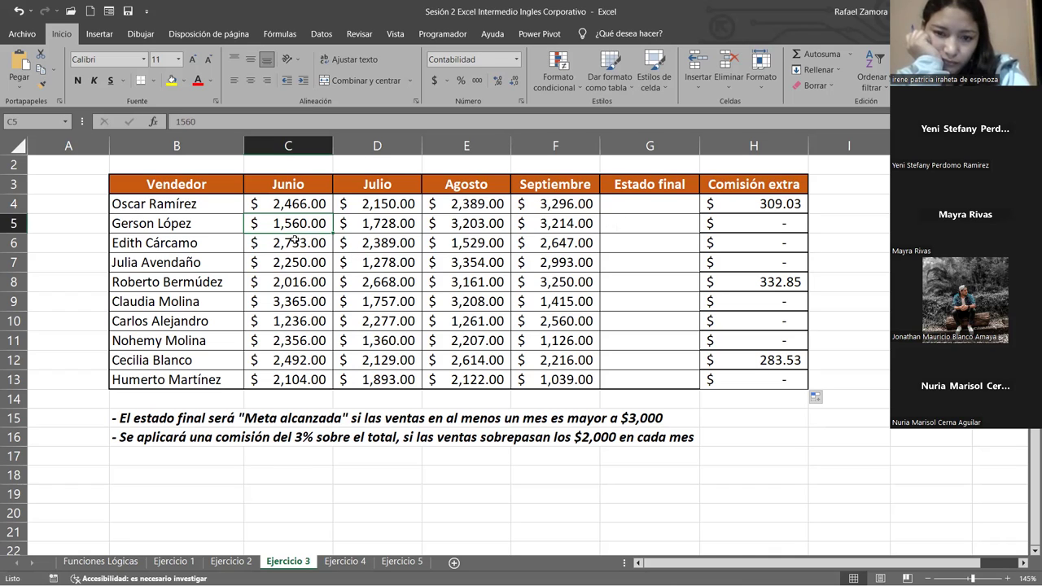
pyautogui.click(295, 242)
pyautogui.click(356, 243)
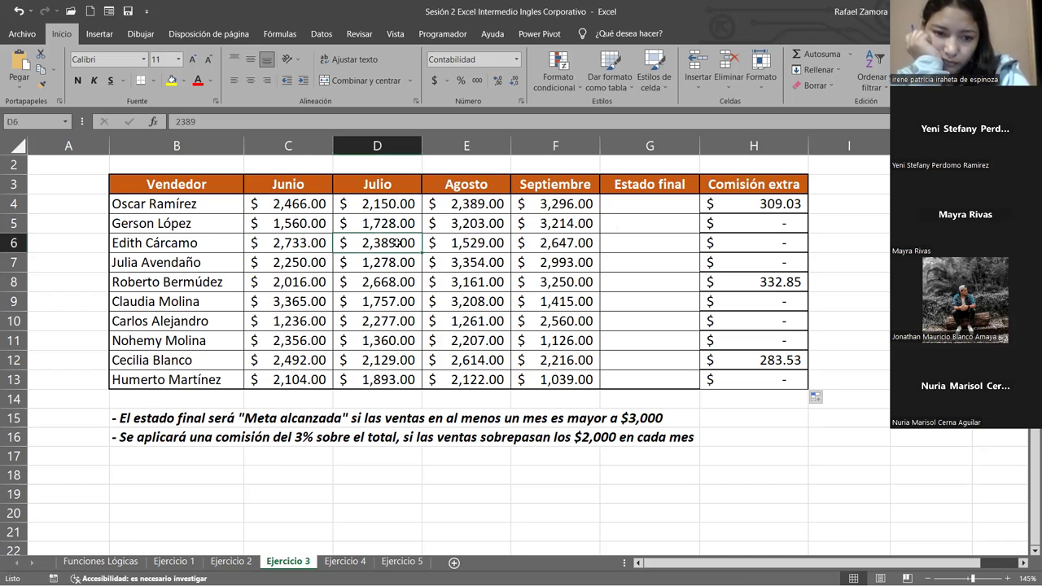
pyautogui.click(580, 248)
pyautogui.click(485, 247)
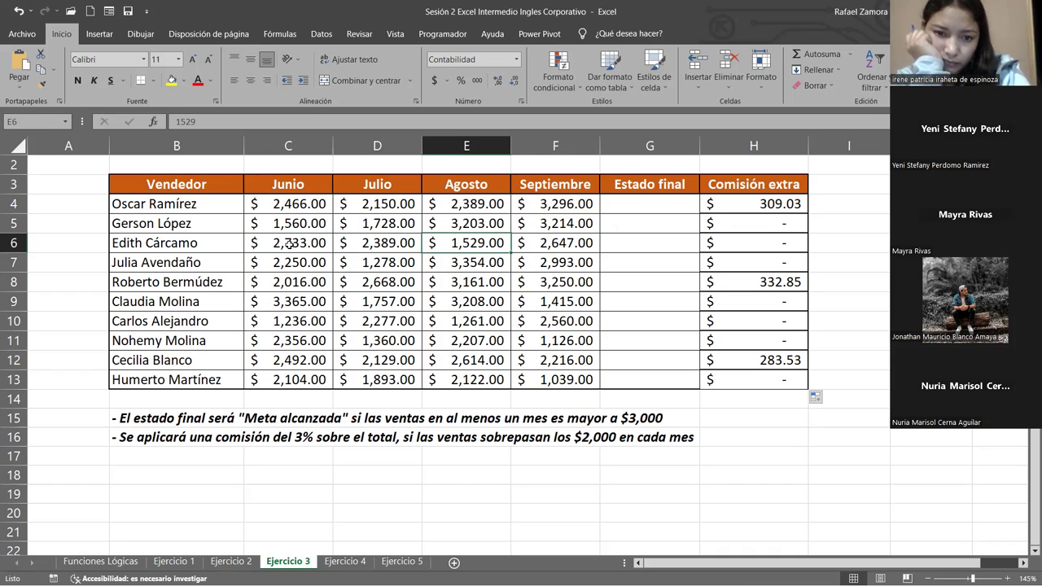
pyautogui.click(781, 243)
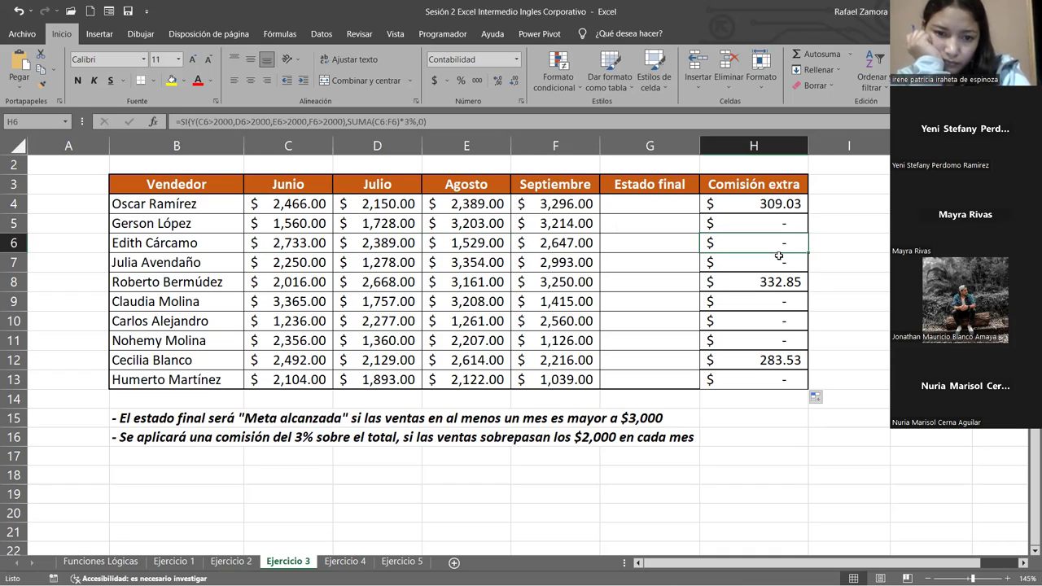
pyautogui.moveTo(779, 220); pyautogui.dragTo(772, 261)
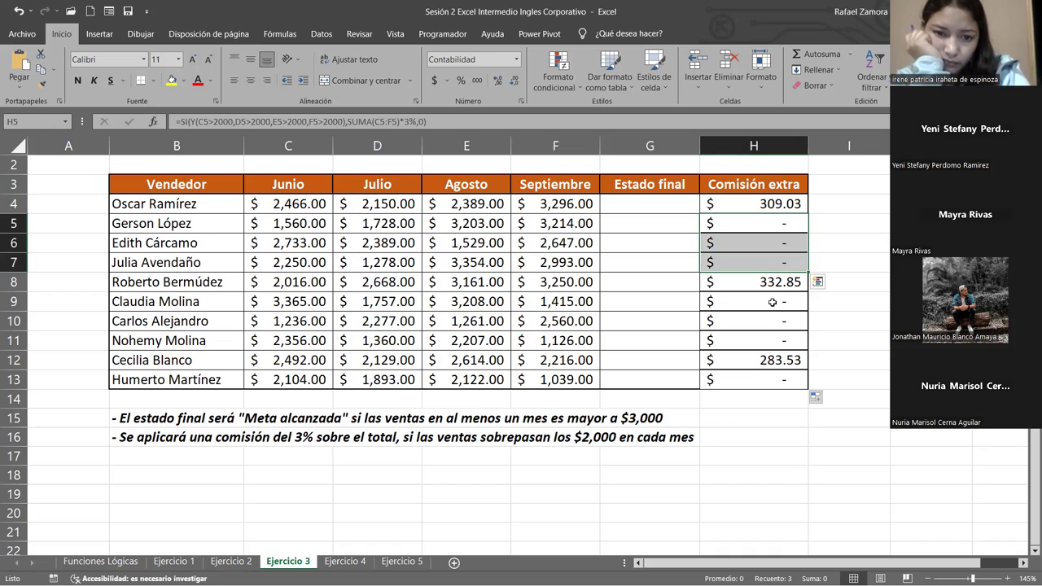
pyautogui.moveTo(770, 302); pyautogui.dragTo(769, 341)
pyautogui.click(761, 379)
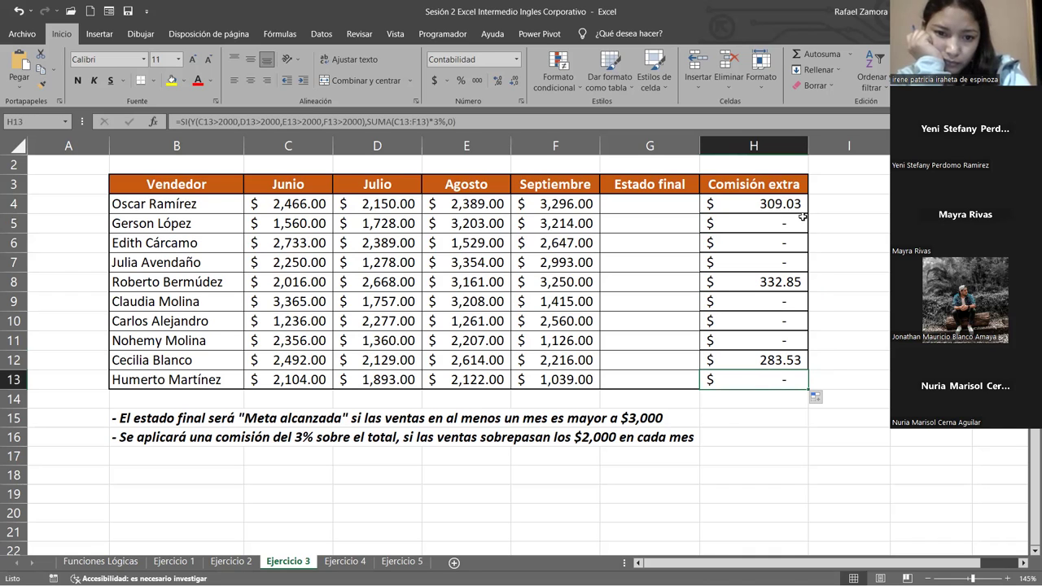
pyautogui.click(786, 278)
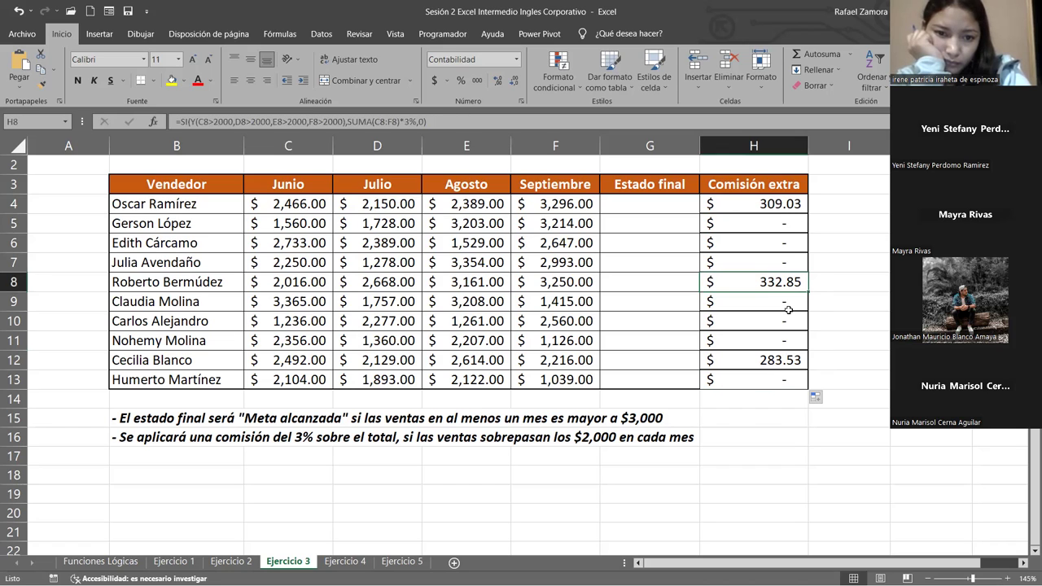
pyautogui.press('Down')
pyautogui.press('Down')
pyautogui.press('Down')
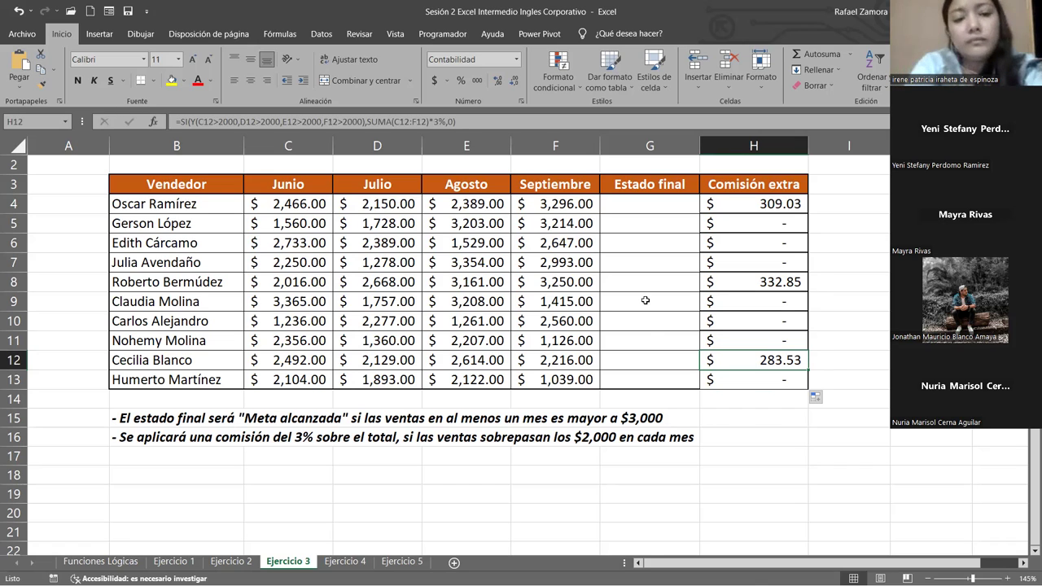
pyautogui.click(794, 443)
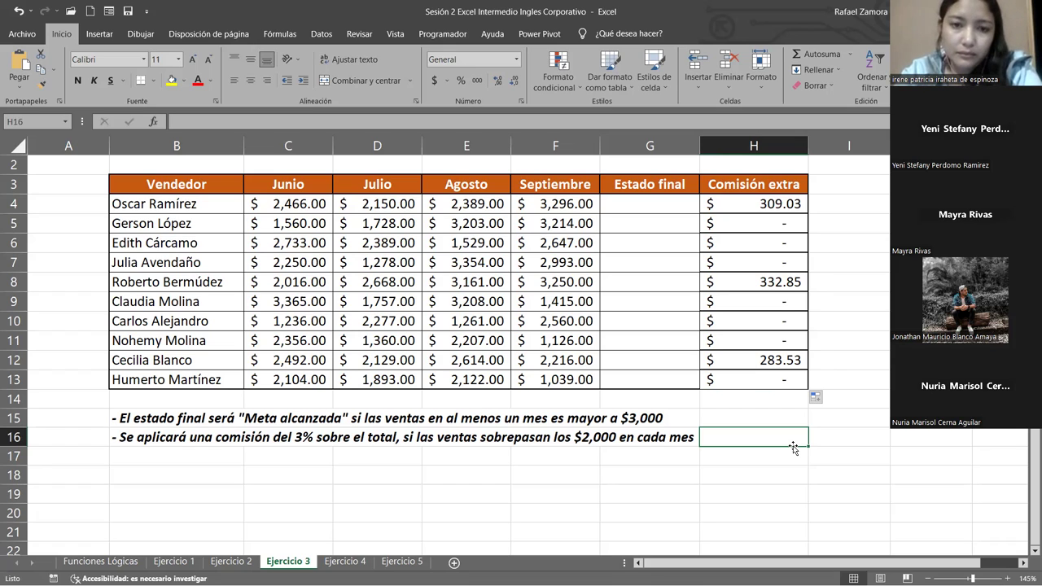
pyautogui.click(469, 336)
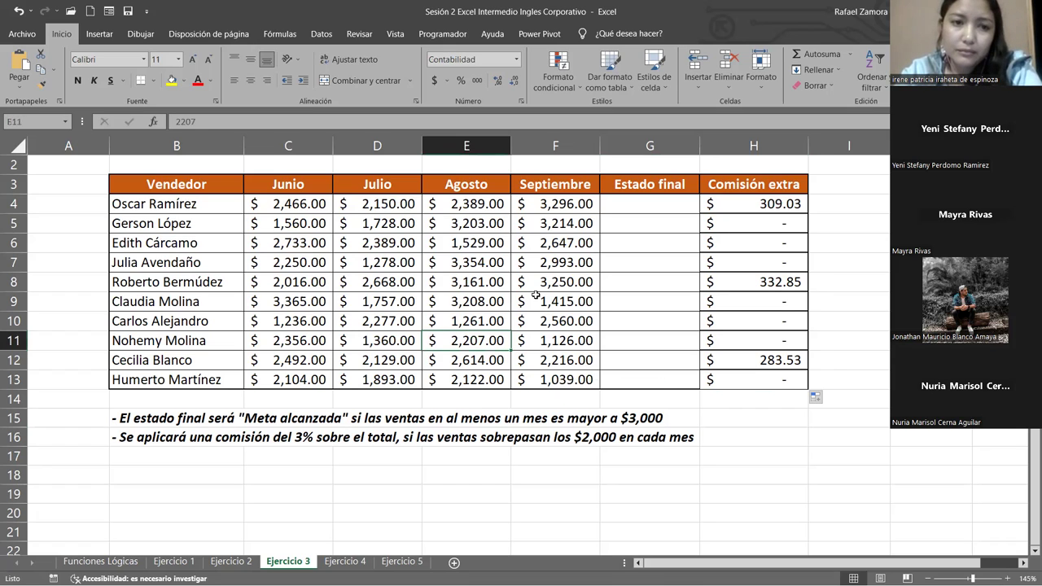
pyautogui.click(562, 281)
pyautogui.click(570, 231)
pyautogui.click(532, 342)
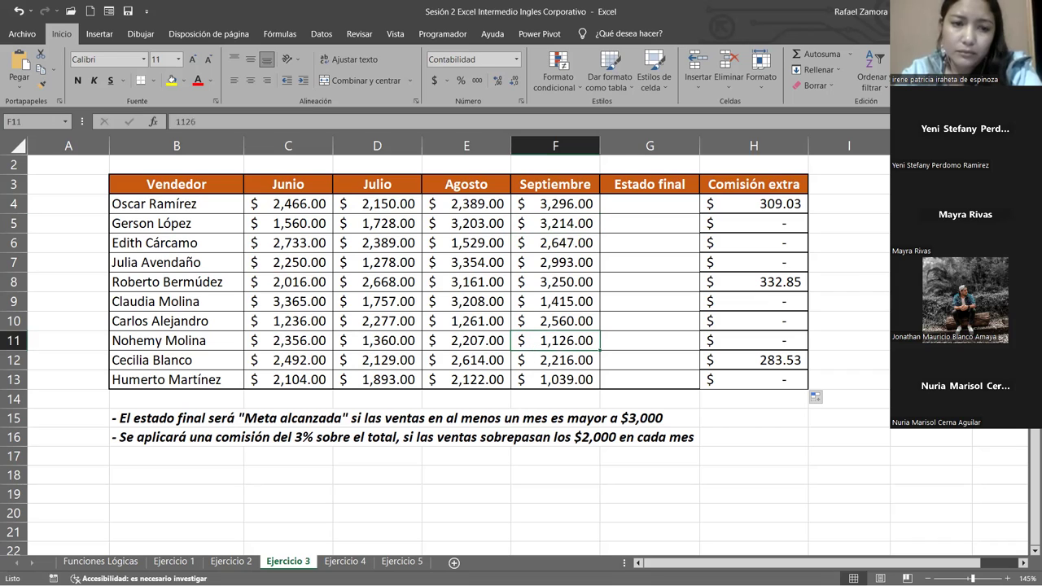
pyautogui.click(912, 262)
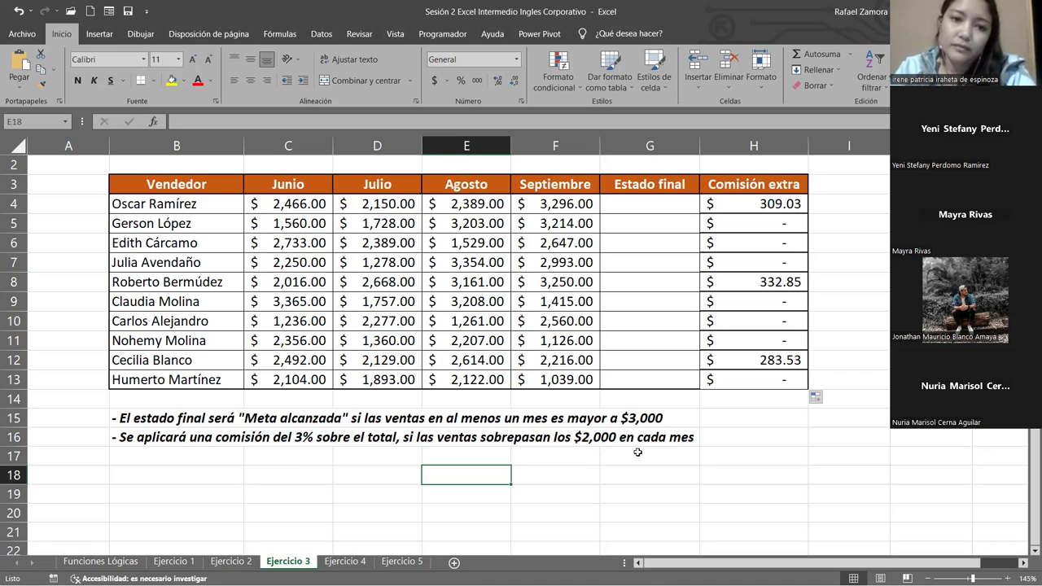
# Look through the Ejercicio 4 and 5 sheets, return to Ejercicio 3, and inspect H4's formula.
pyautogui.click(346, 562)
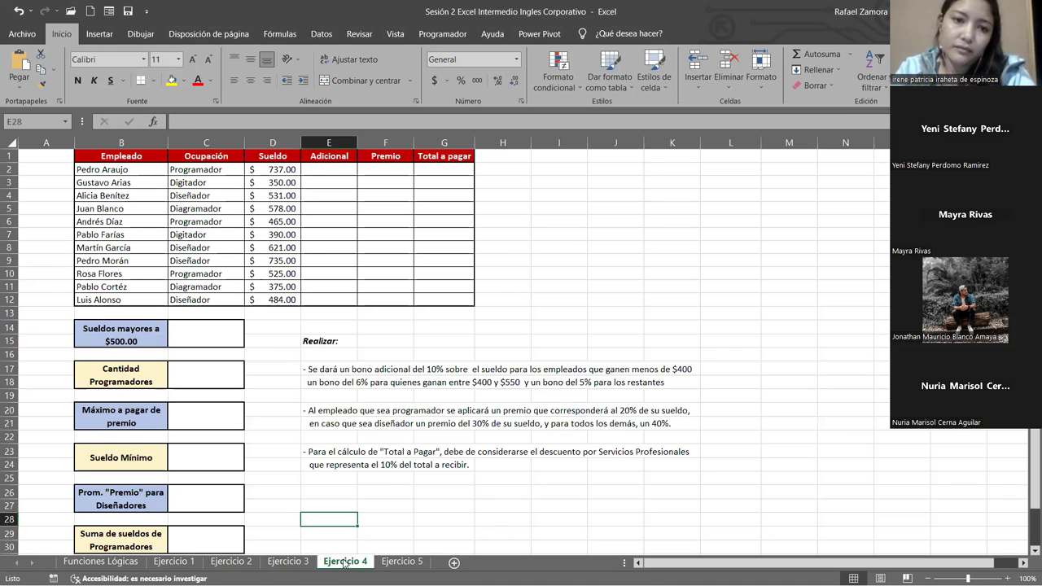
pyautogui.click(400, 564)
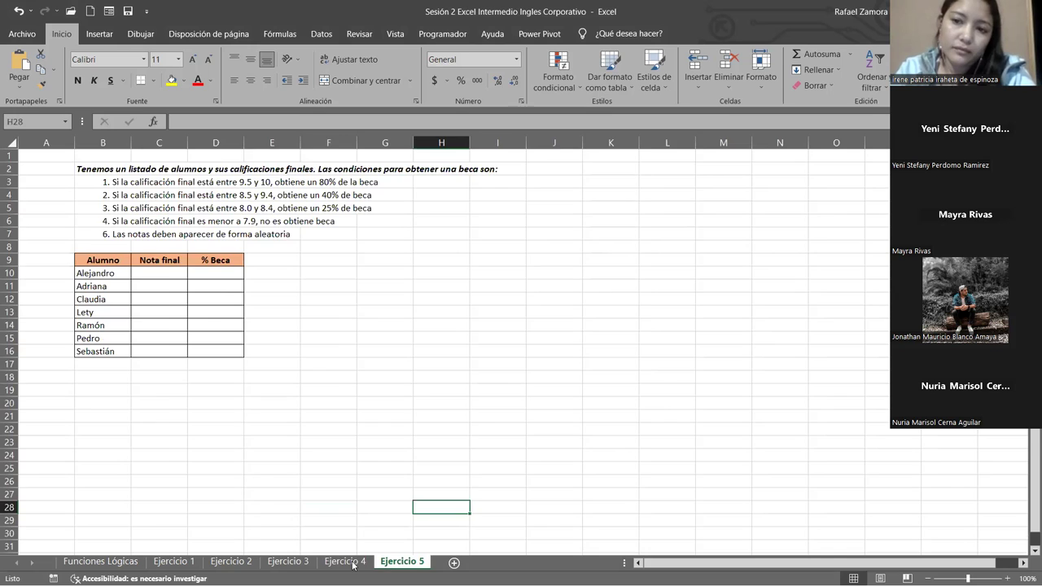
pyautogui.click(353, 562)
pyautogui.hotkey('ctrl', 'pagedown')
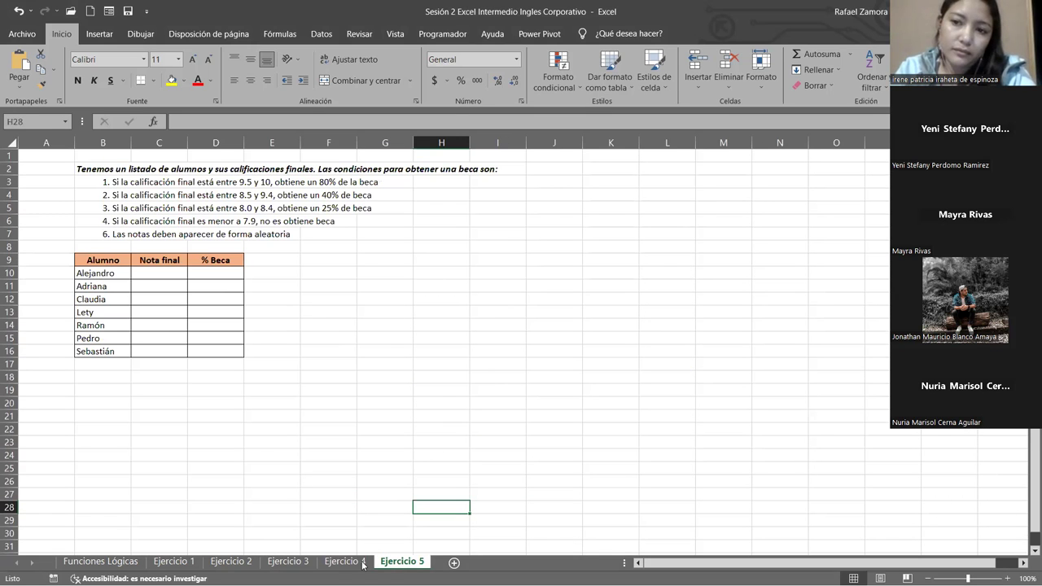
pyautogui.click(363, 562)
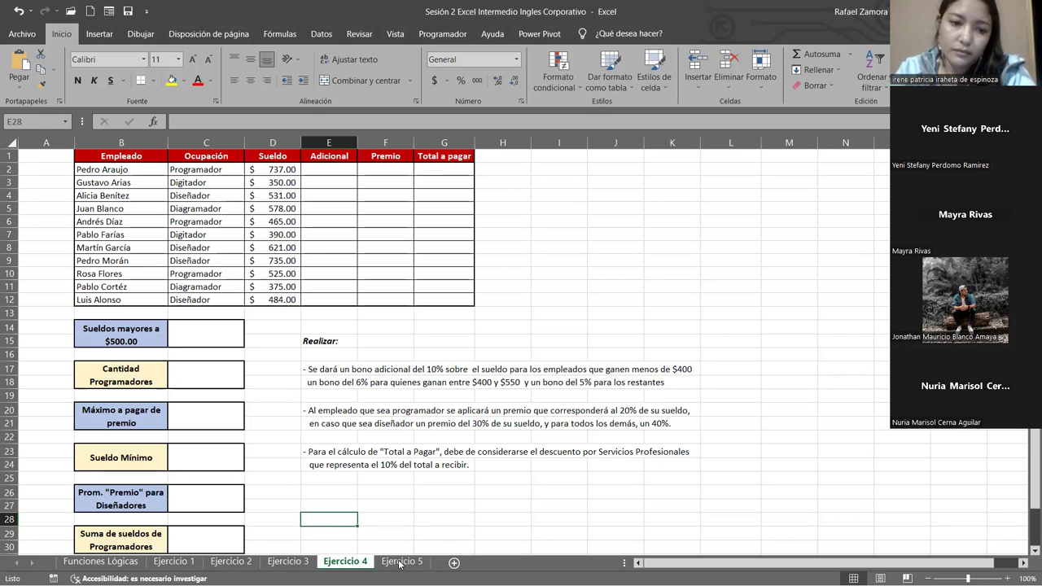
pyautogui.click(298, 565)
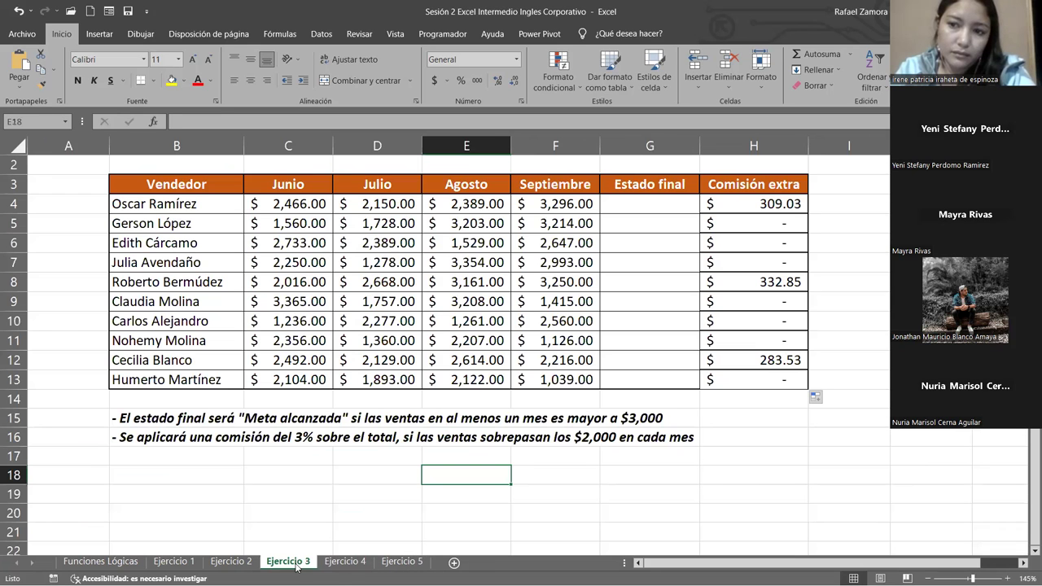
pyautogui.doubleClick(758, 204)
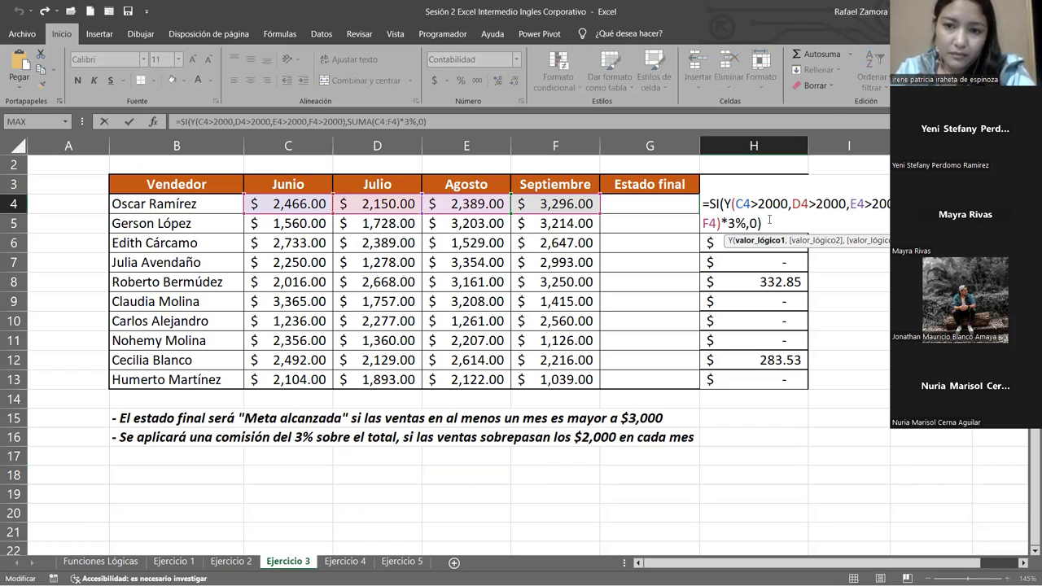
pyautogui.press('Escape')
# Enter =FORMULATEXTO(H4) in cell B18.
pyautogui.click(210, 473)
pyautogui.write(')')
pyautogui.press('BackSpace')
pyautogui.write('=')
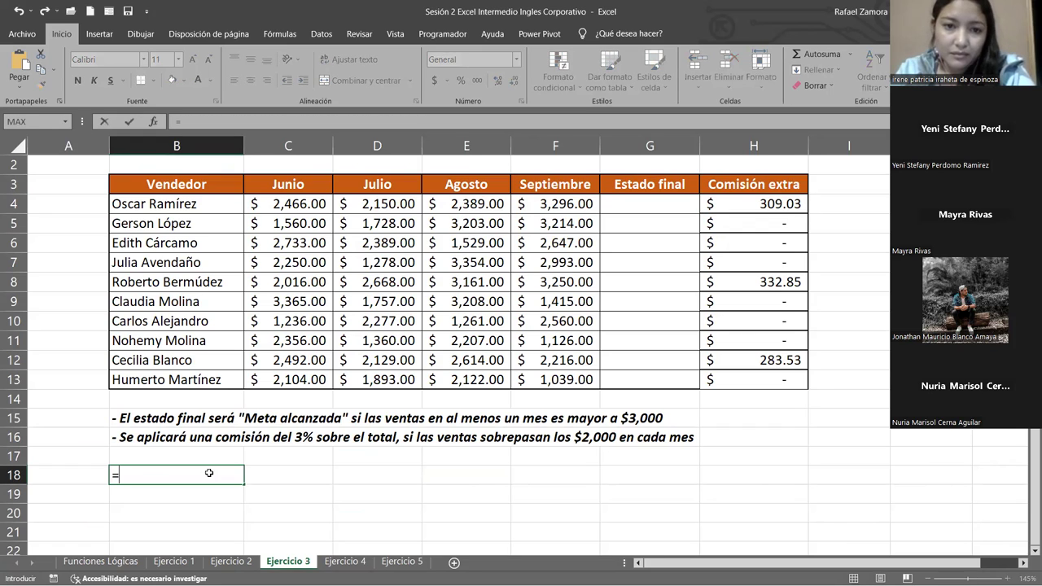
pyautogui.write('FORMULATEXTO(')
pyautogui.click(757, 204)
pyautogui.press('Return')
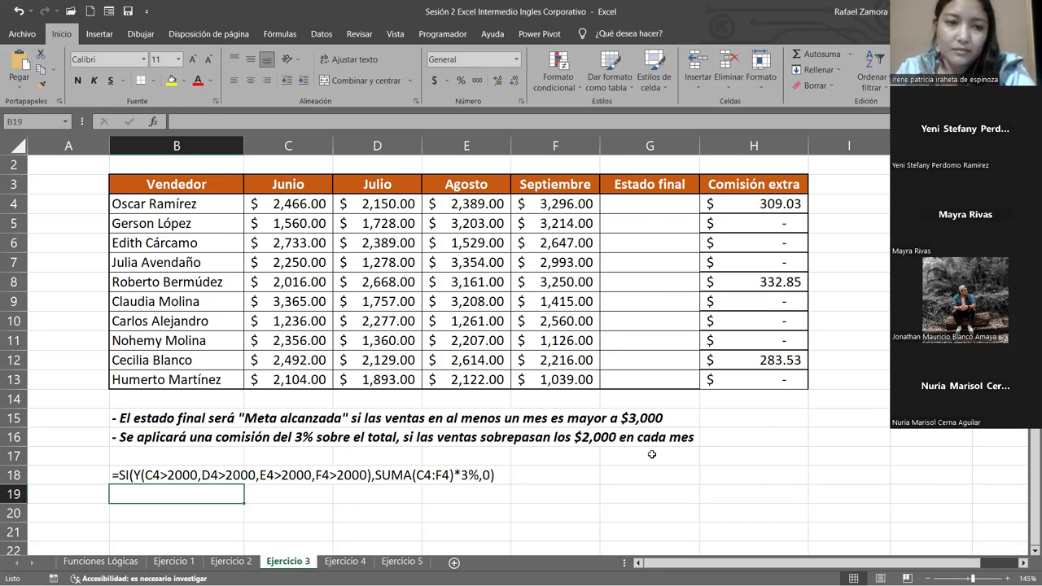
pyautogui.keyDown('ctrl'); pyautogui.scroll(1, 651, 454); pyautogui.keyUp('ctrl')
pyautogui.keyDown('ctrl'); pyautogui.scroll(1, 651, 454); pyautogui.keyUp('ctrl')
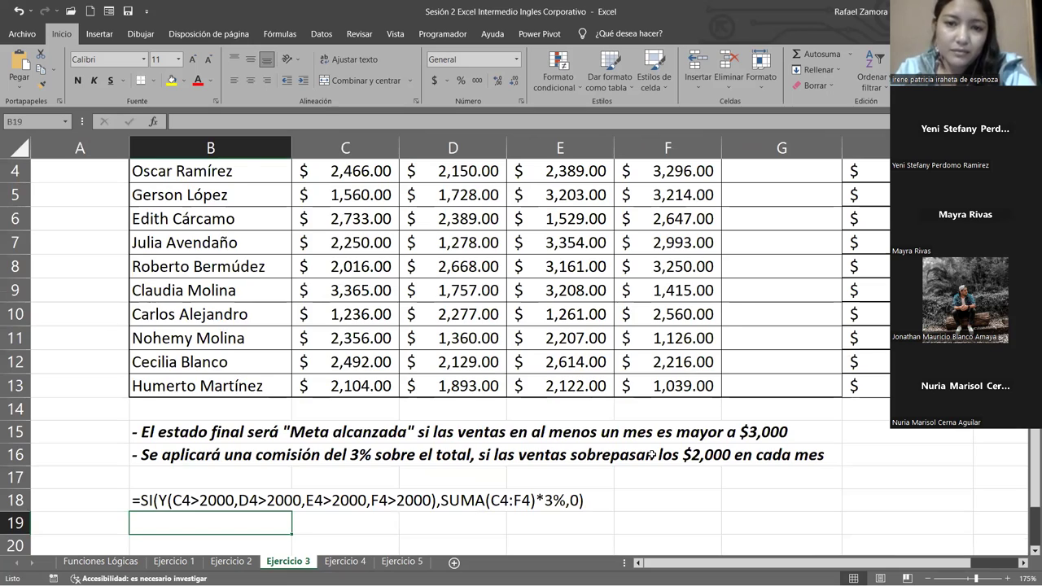
pyautogui.scroll(-2, 651, 455)
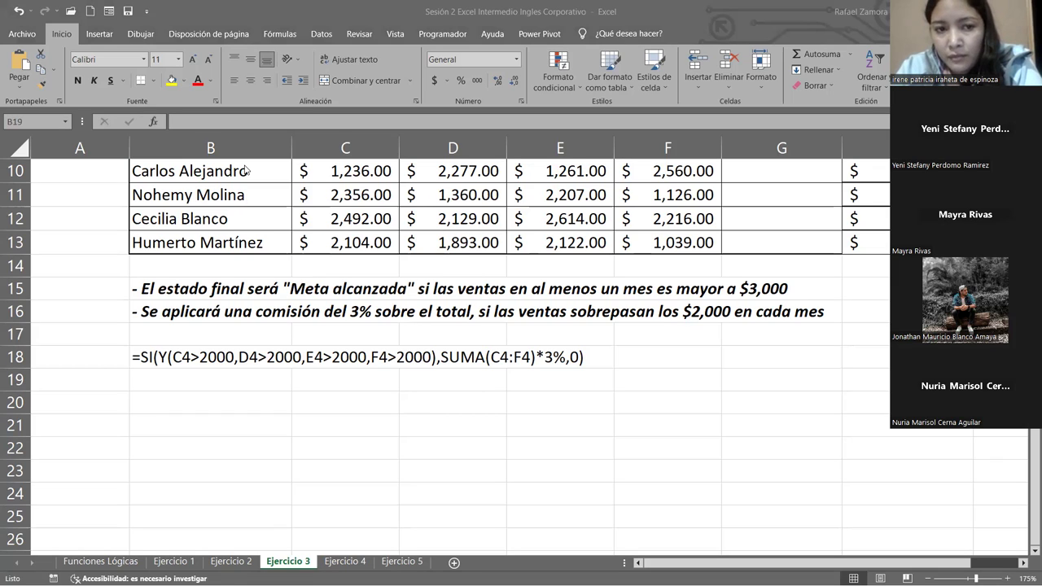
pyautogui.click(633, 11)
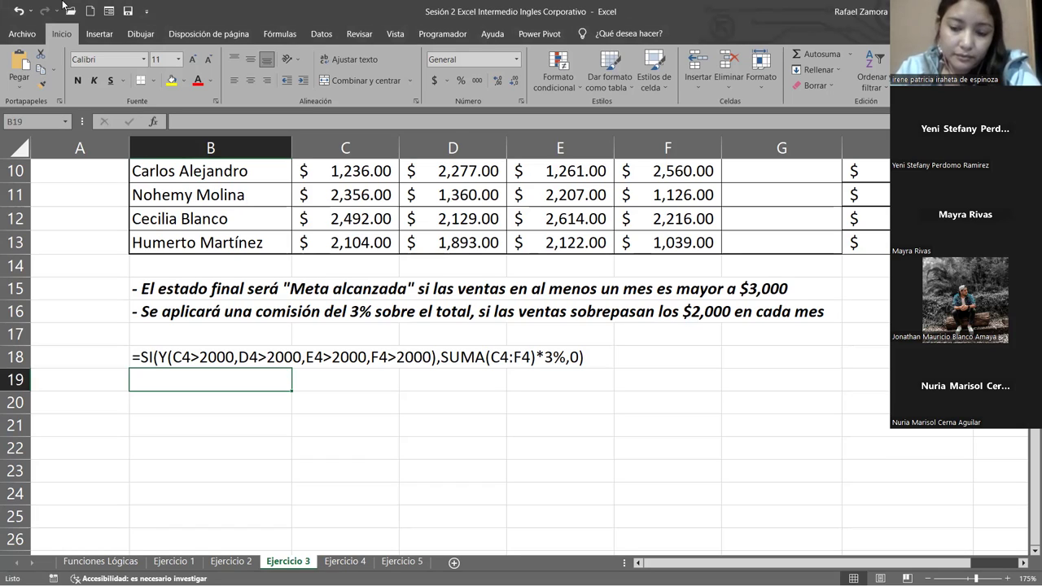
pyautogui.click(188, 354)
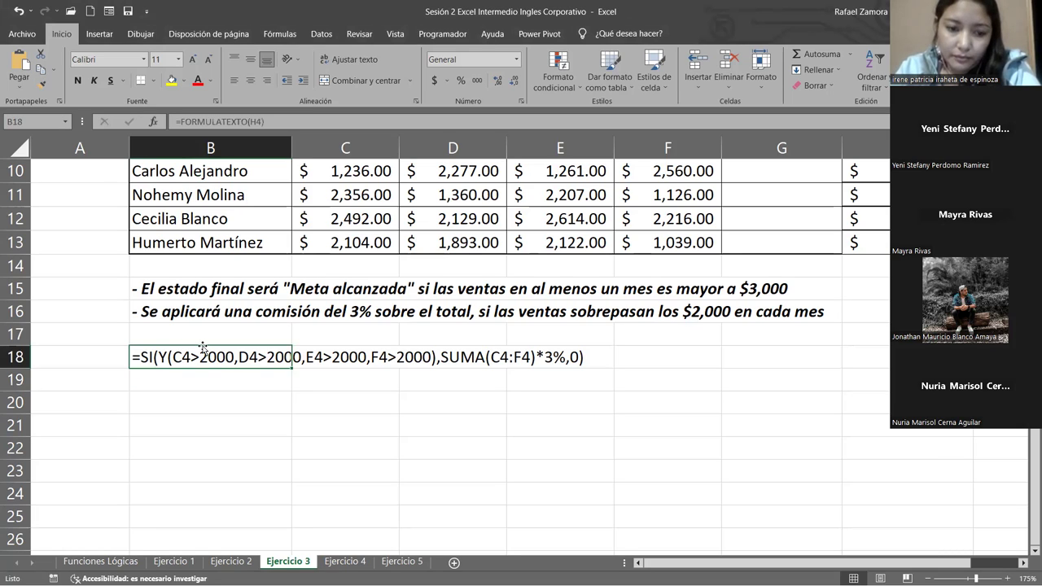
pyautogui.click(419, 407)
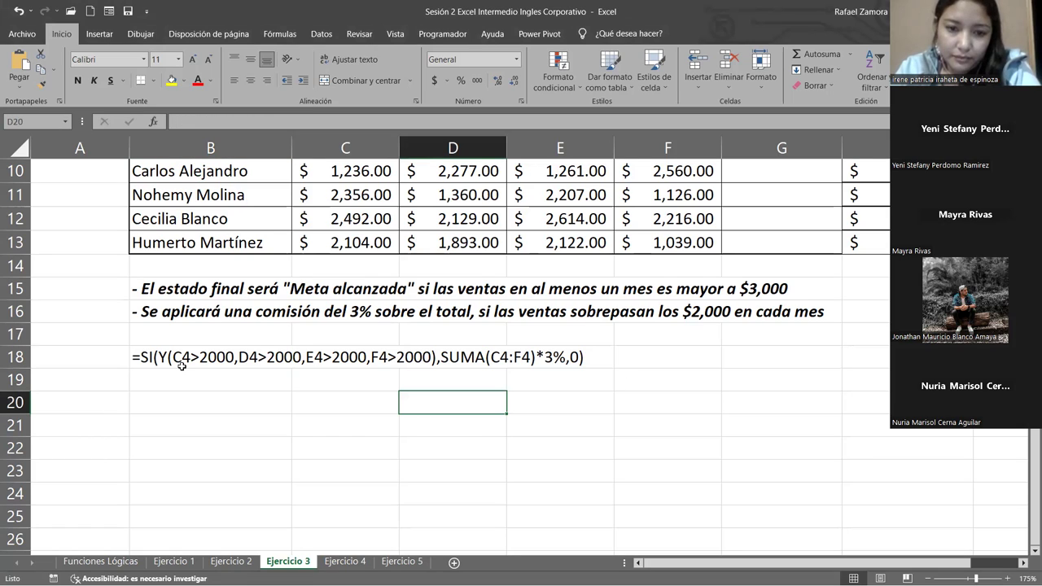
# Open the Ejercicio 4 sheet and zoom it to 130%.
pyautogui.click(347, 562)
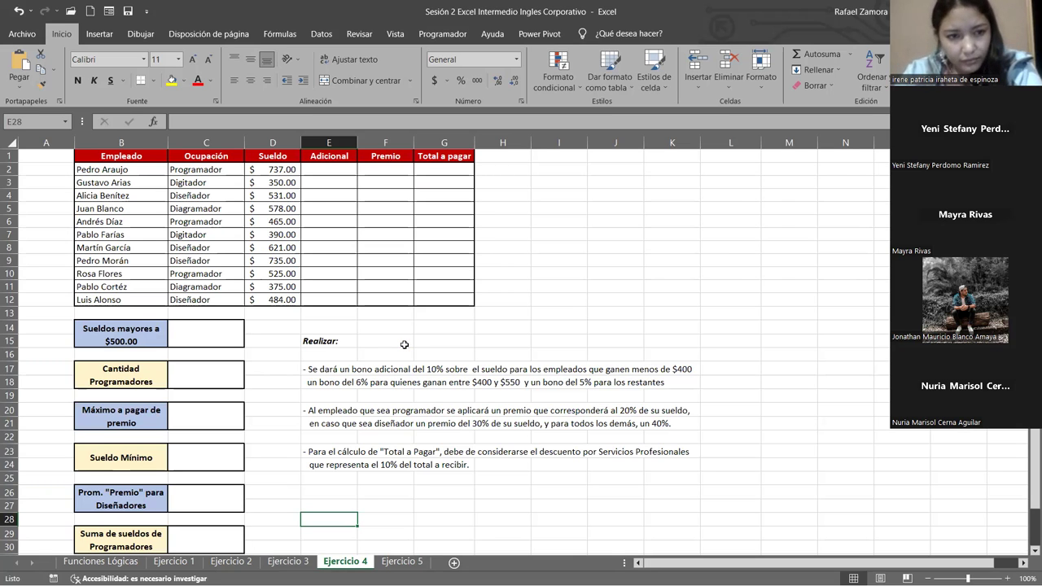
pyautogui.keyDown('ctrl'); pyautogui.scroll(1, 404, 344); pyautogui.keyUp('ctrl')
pyautogui.keyDown('ctrl'); pyautogui.scroll(1, 404, 344); pyautogui.keyUp('ctrl')
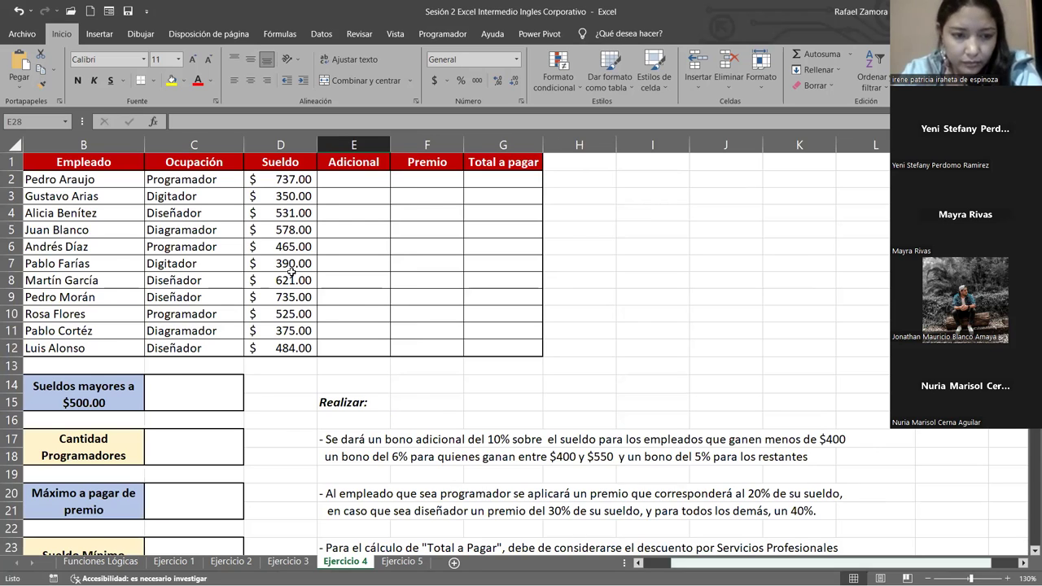
pyautogui.hscroll(-1, 431, 200)
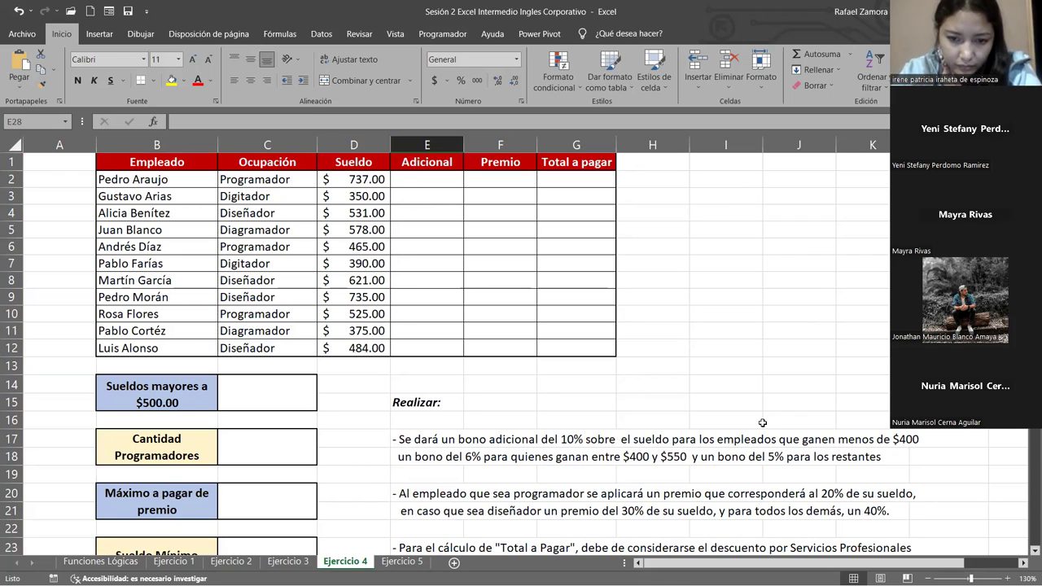
# Highlight the salaries in D2:D12 and the bonus rule text in rows 17–18.
pyautogui.moveTo(359, 189); pyautogui.dragTo(348, 345)
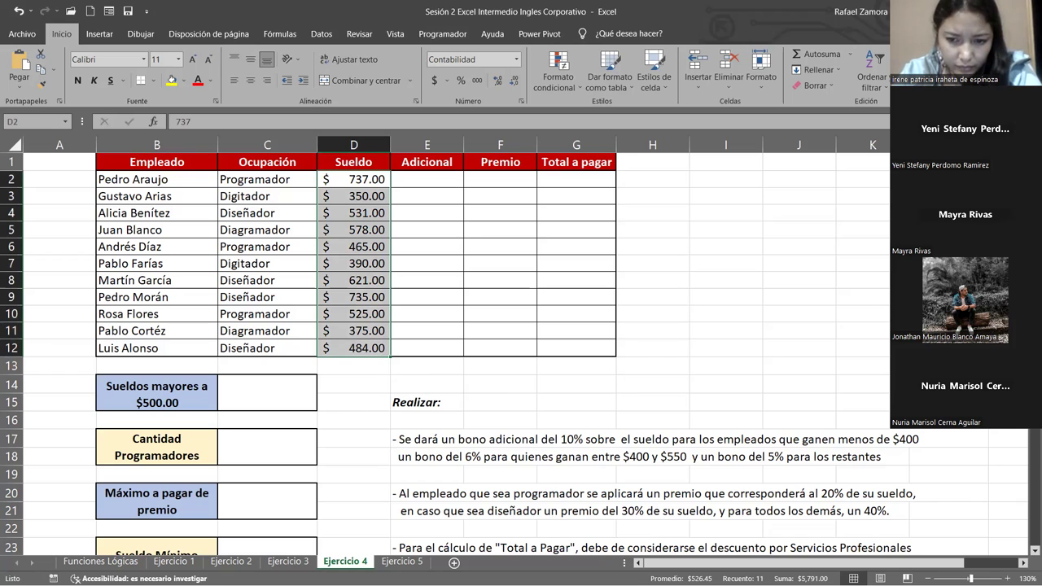
pyautogui.click(576, 313)
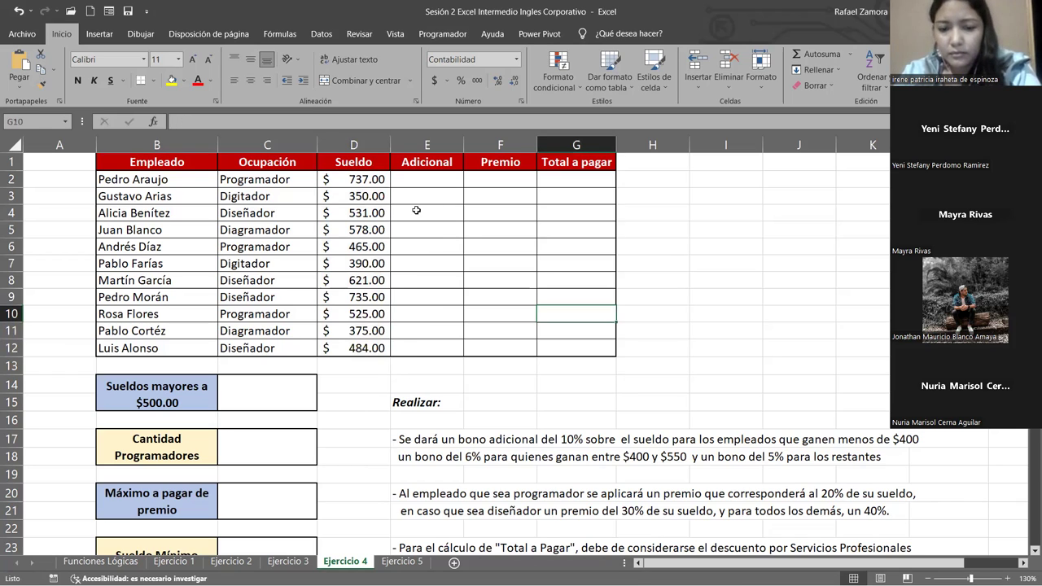
pyautogui.click(445, 177)
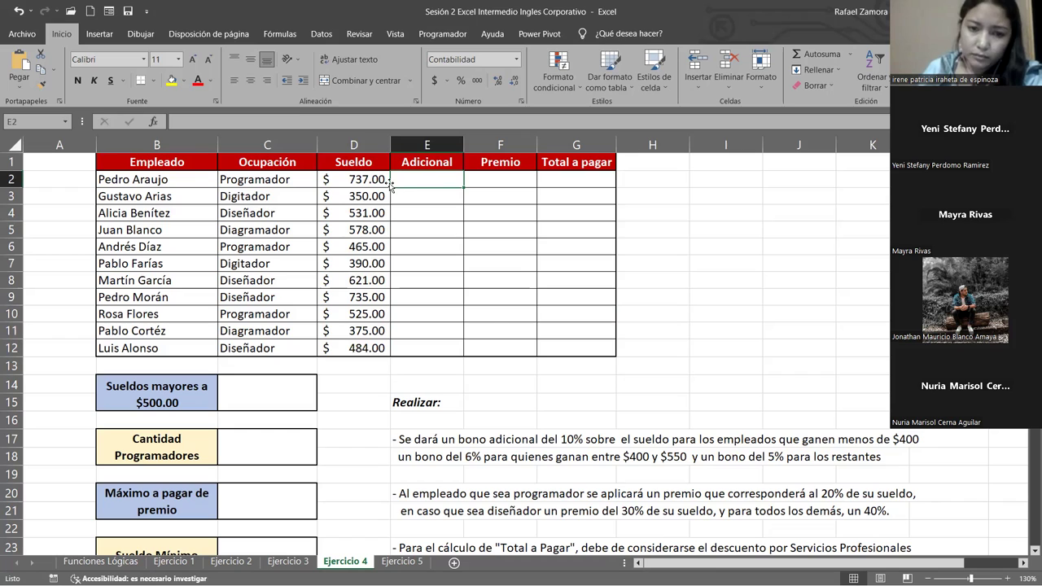
pyautogui.moveTo(395, 440); pyautogui.dragTo(987, 449)
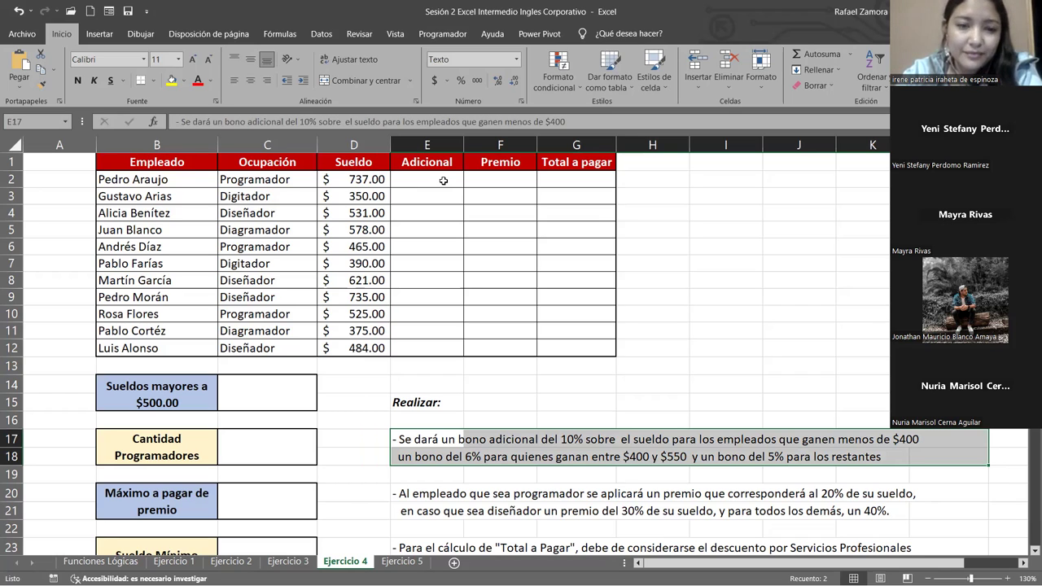
# Enter =D2*5% in E2, giving a 36.85 bonus.
pyautogui.click(443, 181)
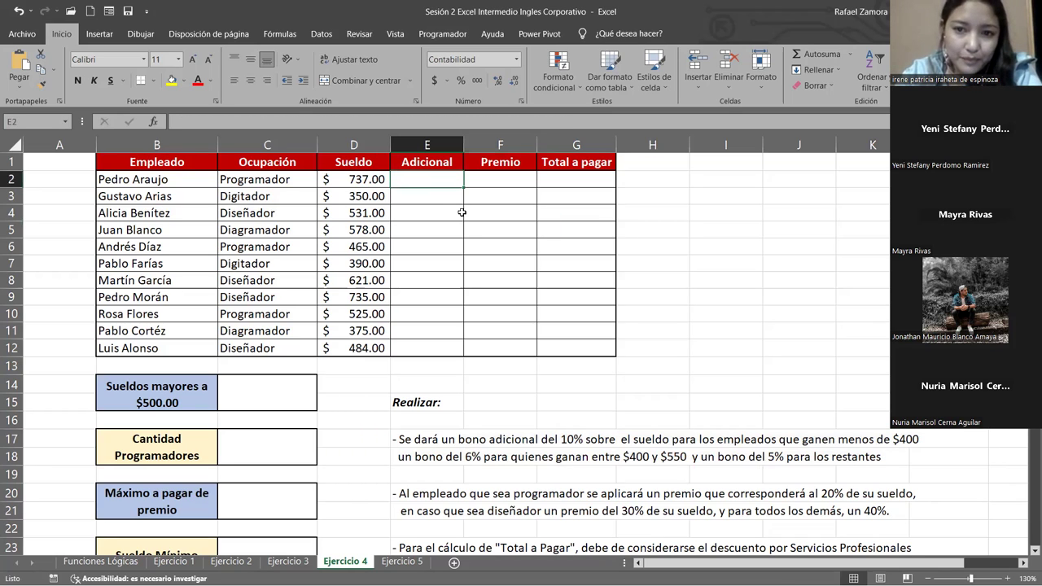
pyautogui.write('_')
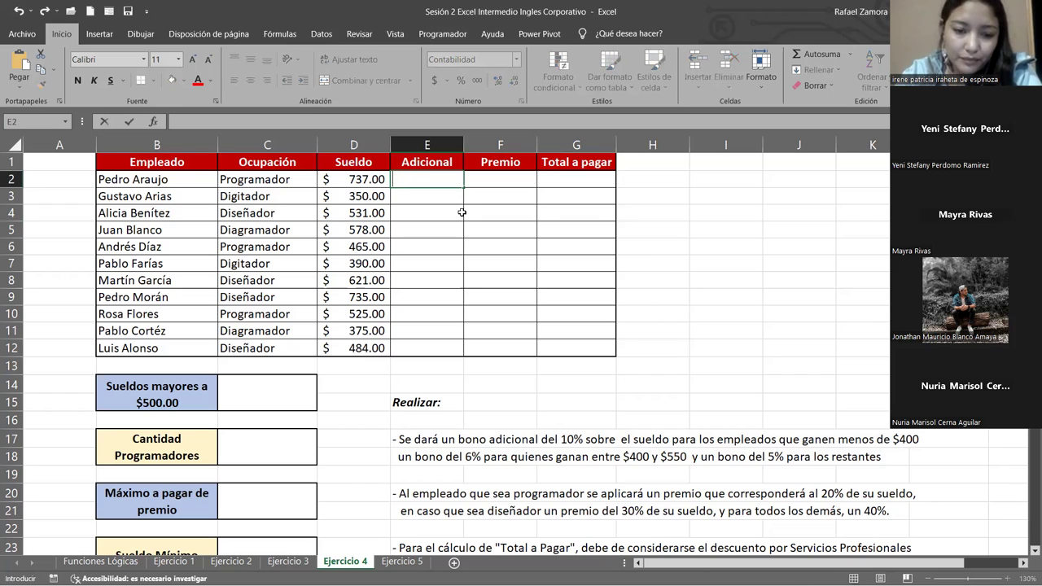
pyautogui.write('=')
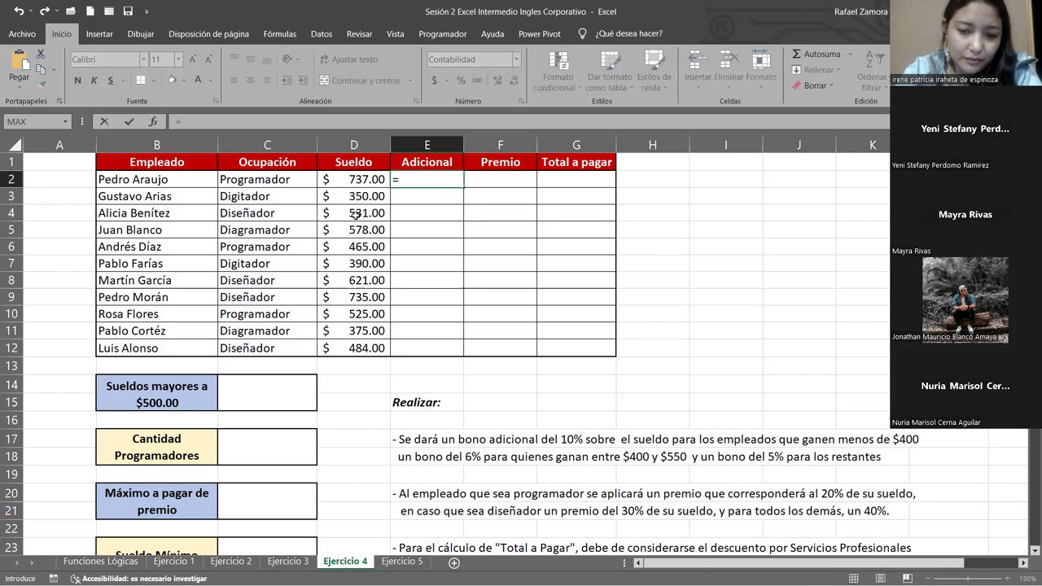
pyautogui.click(364, 177)
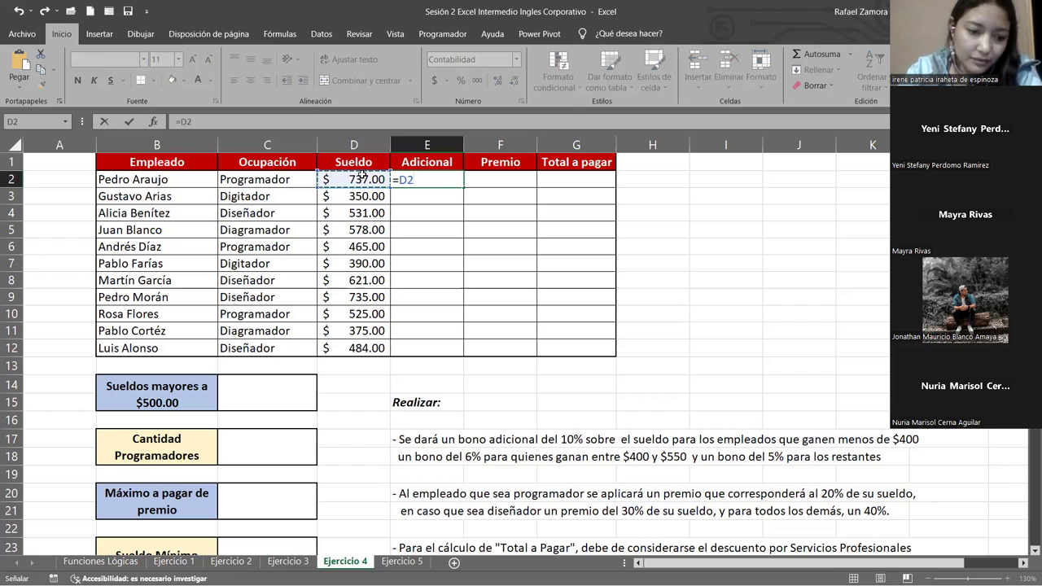
pyautogui.write('*5')
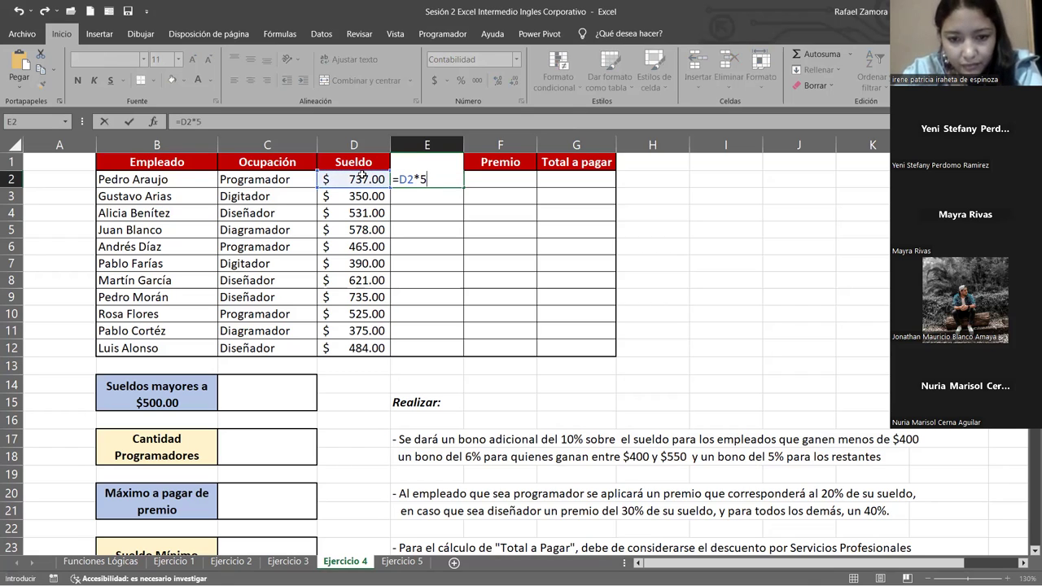
pyautogui.write('%')
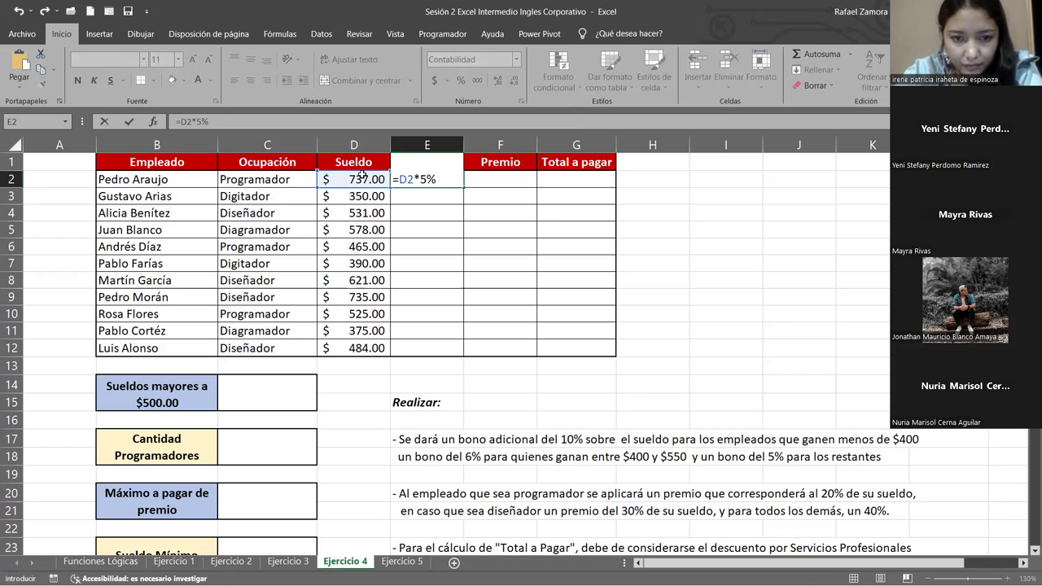
pyautogui.press('Return')
pyautogui.write(')')
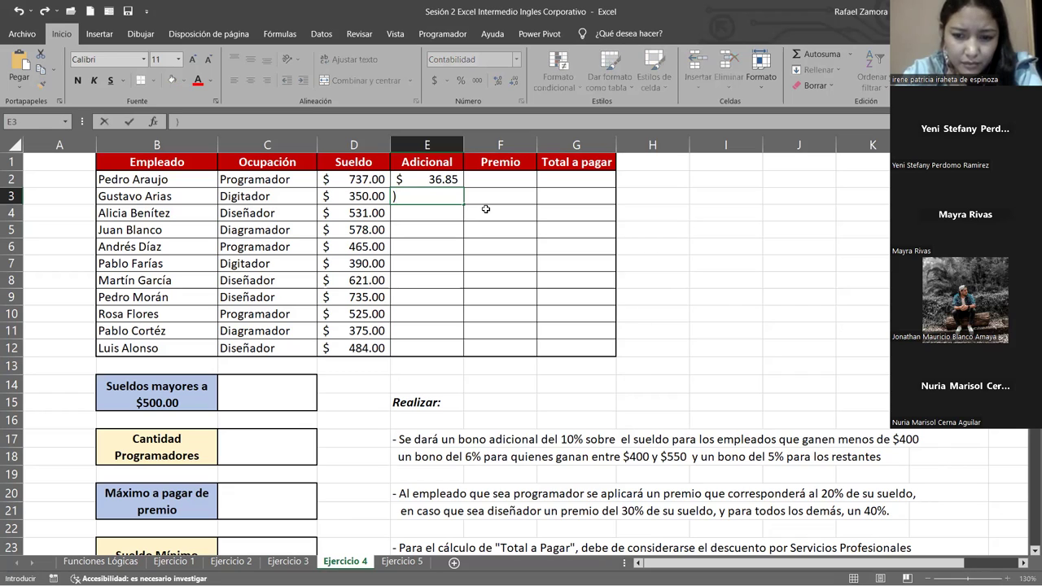
# Enter =D3*10% in E3 and =D4*6% in E4, giving 35.00 and 31.86.
pyautogui.press('BackSpace')
pyautogui.write('=')
pyautogui.click(361, 198)
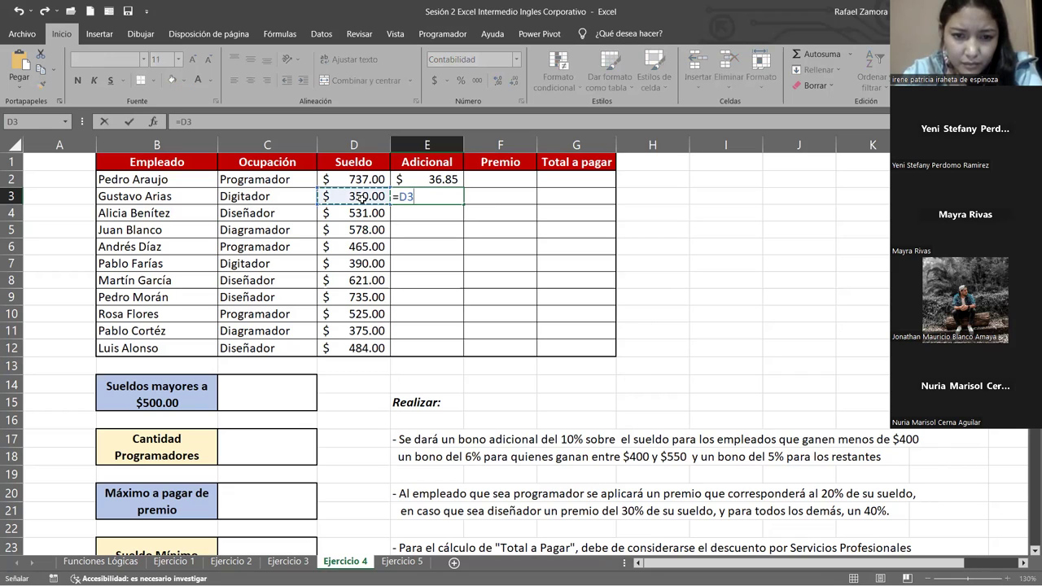
pyautogui.write('*')
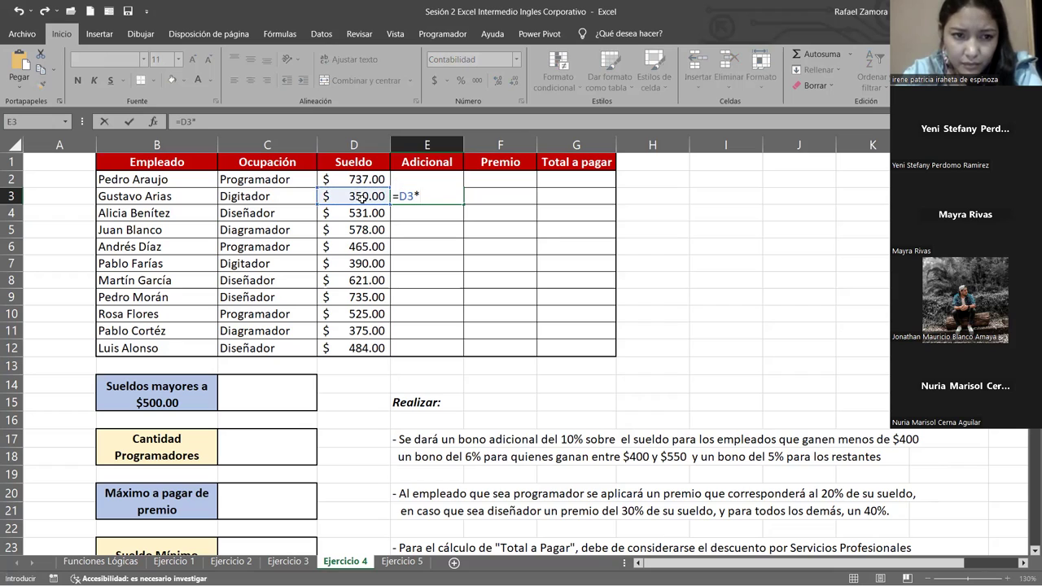
pyautogui.write('10%')
pyautogui.press('Return')
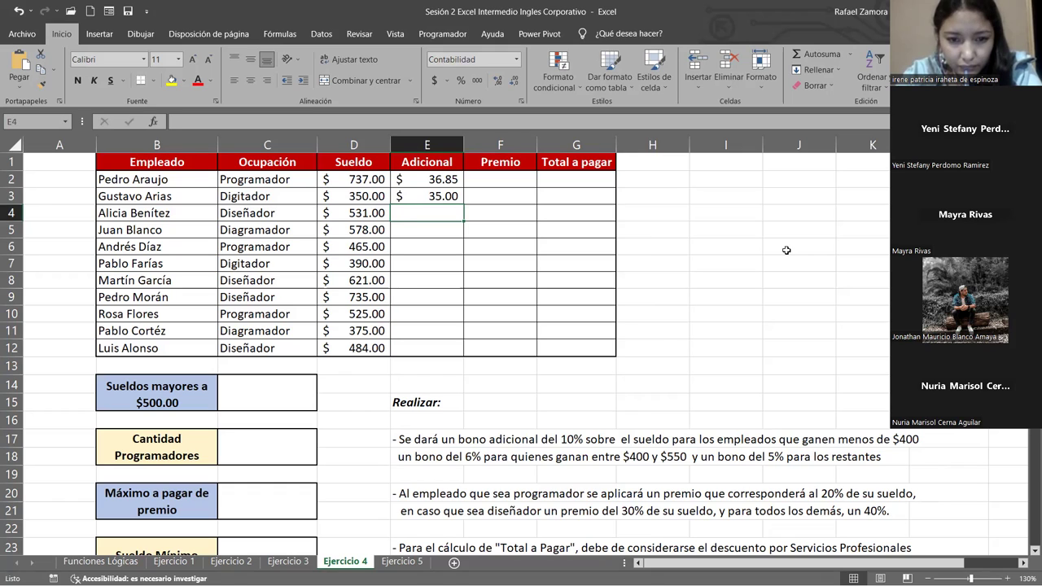
pyautogui.write('=')
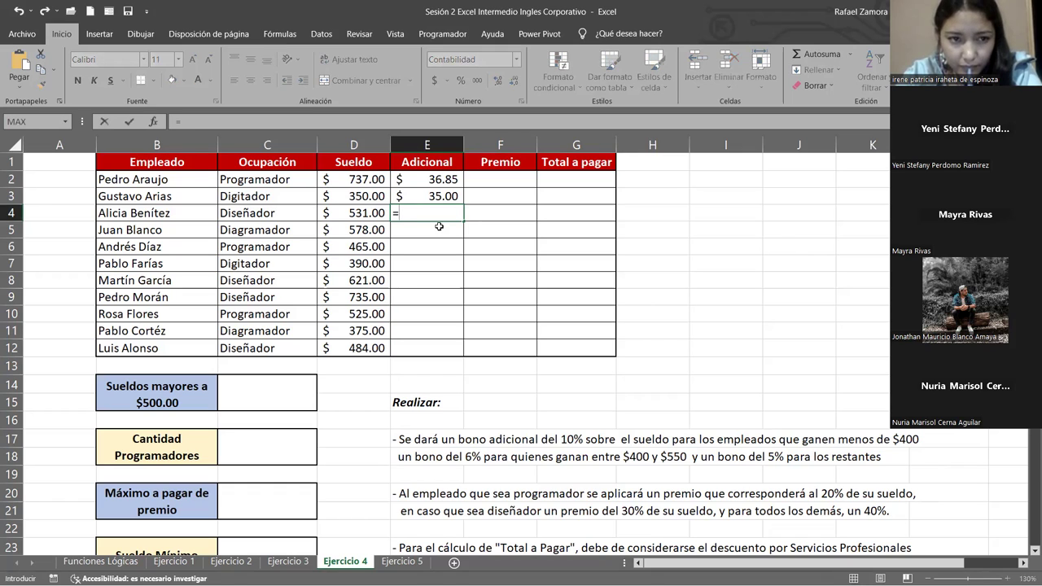
pyautogui.click(361, 213)
pyautogui.write('*6')
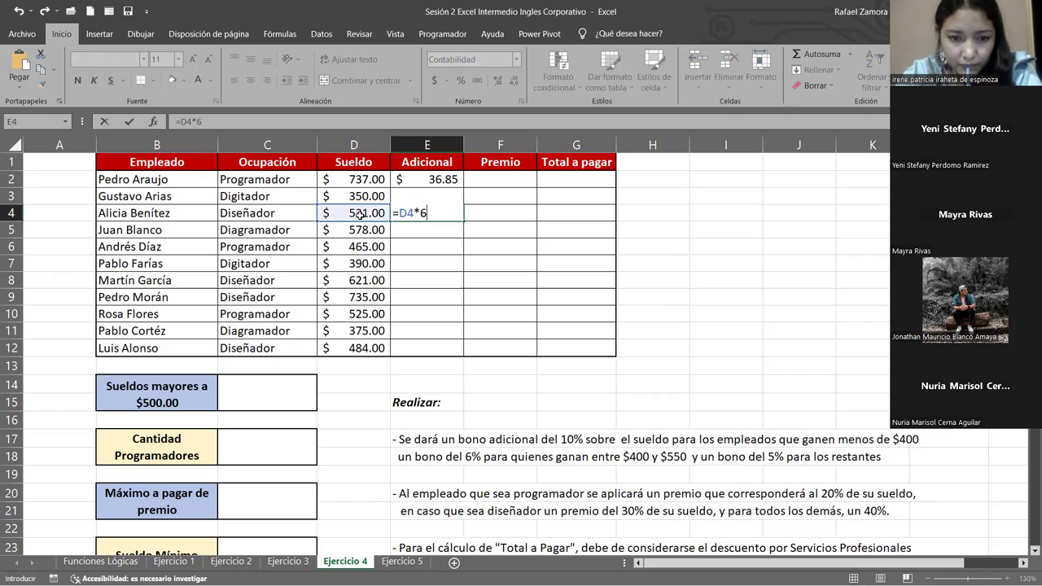
pyautogui.write('%')
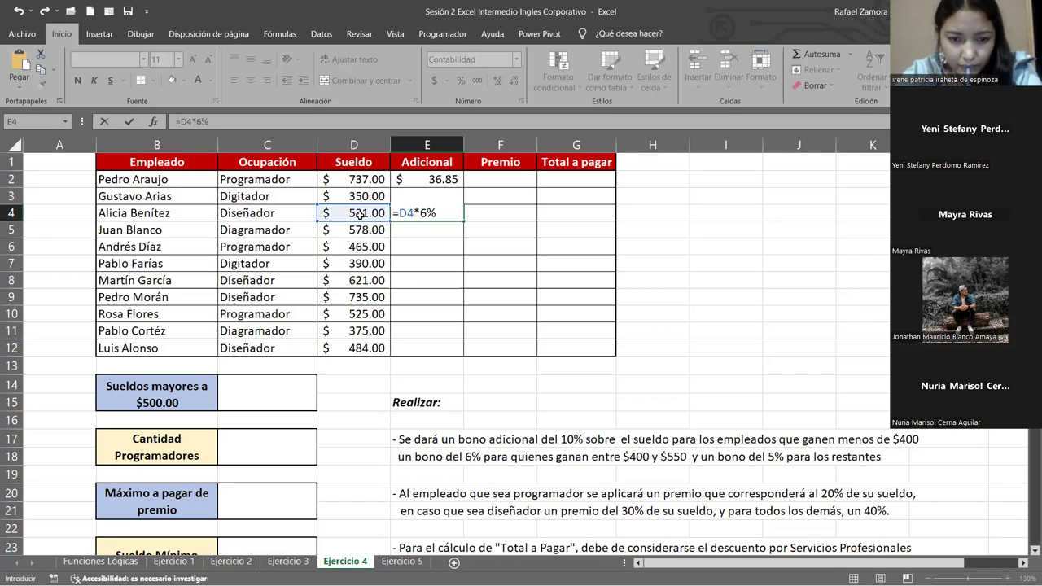
pyautogui.press('Return')
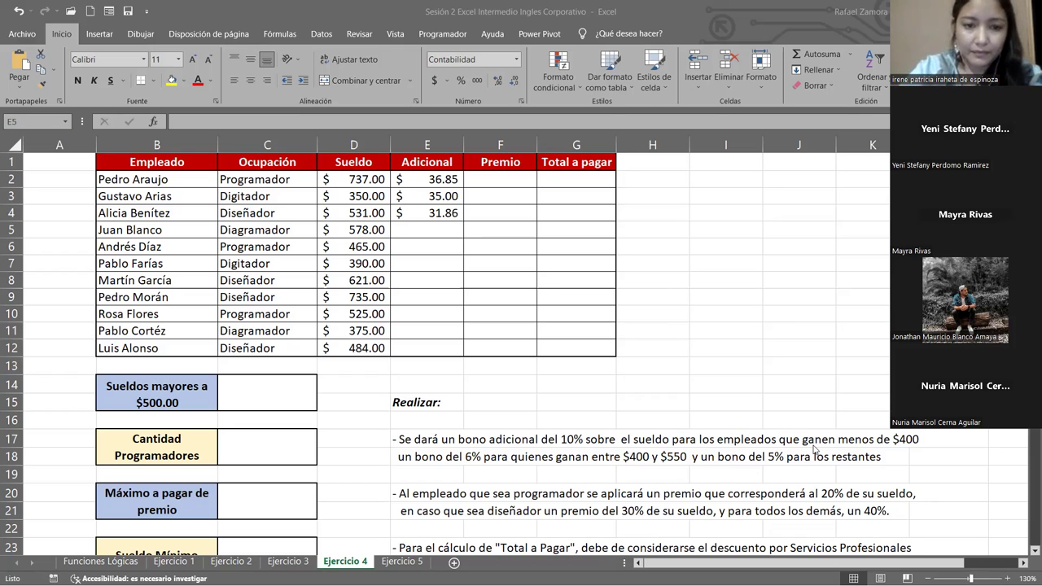
# Insert an 'EN PRACTICA' WordArt and move it beside rows 14–15.
pyautogui.click(99, 33)
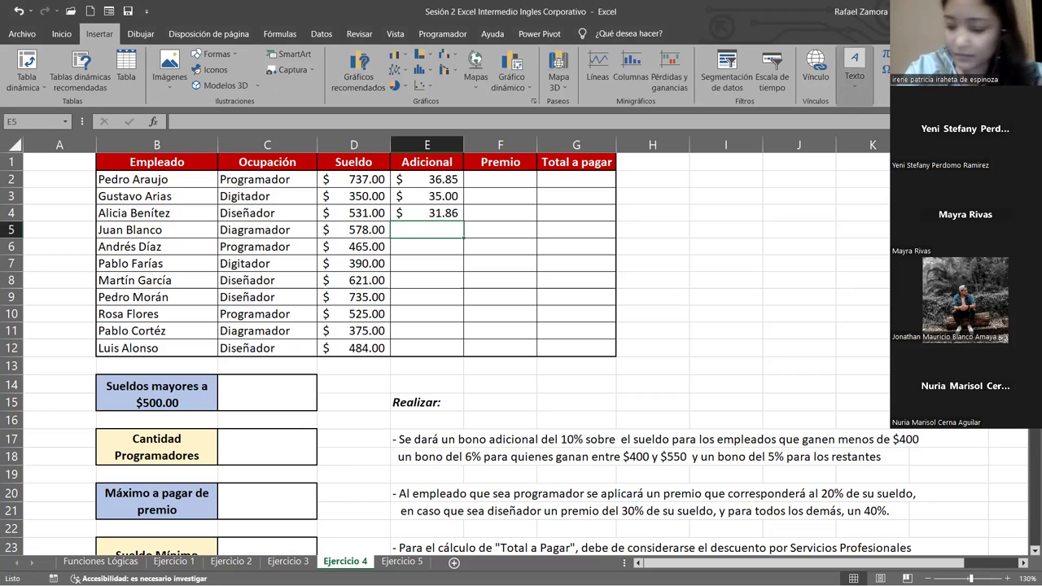
pyautogui.click(854, 69)
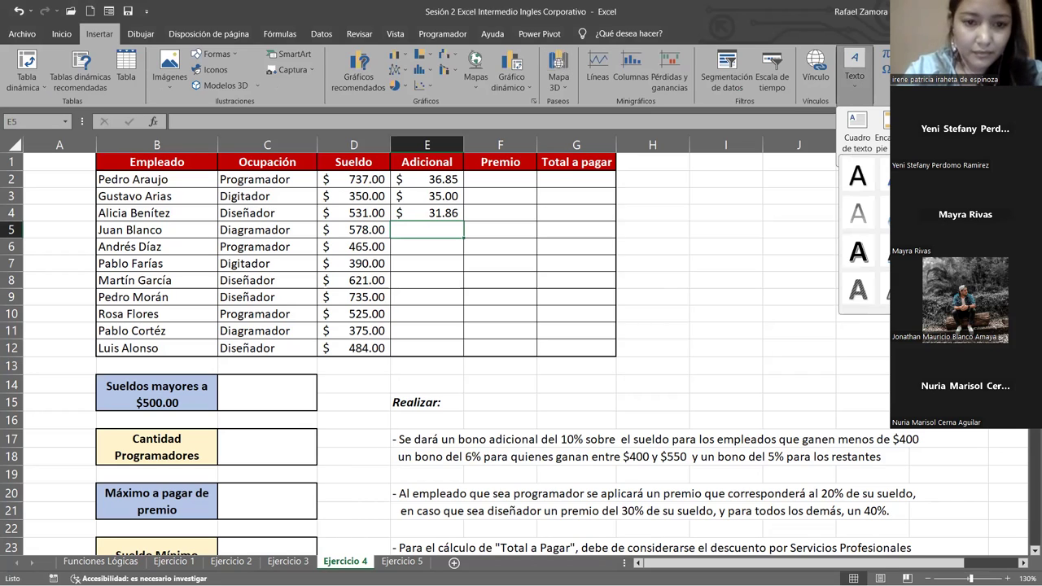
pyautogui.click(935, 176)
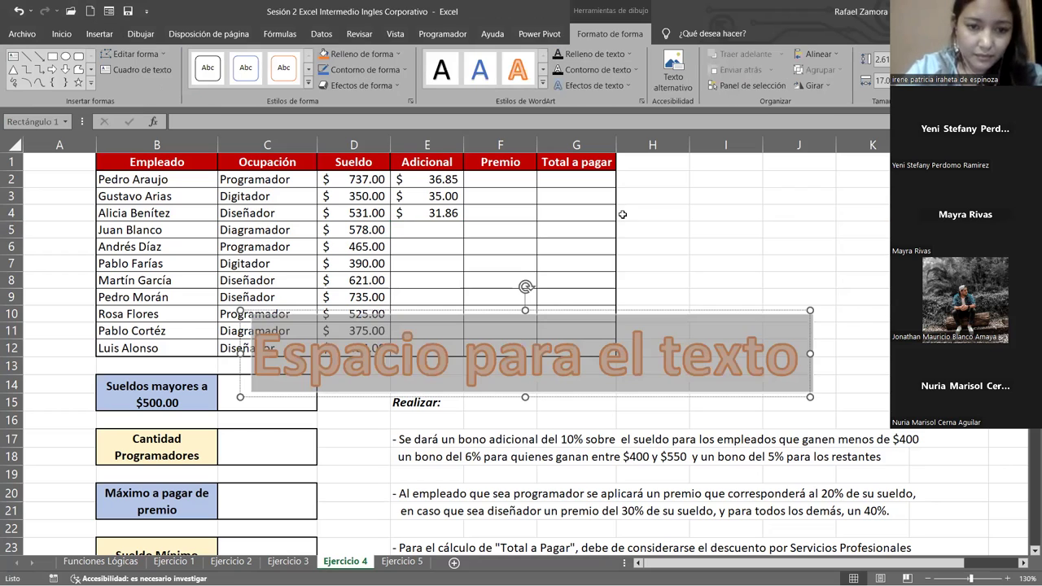
pyautogui.write('EN P')
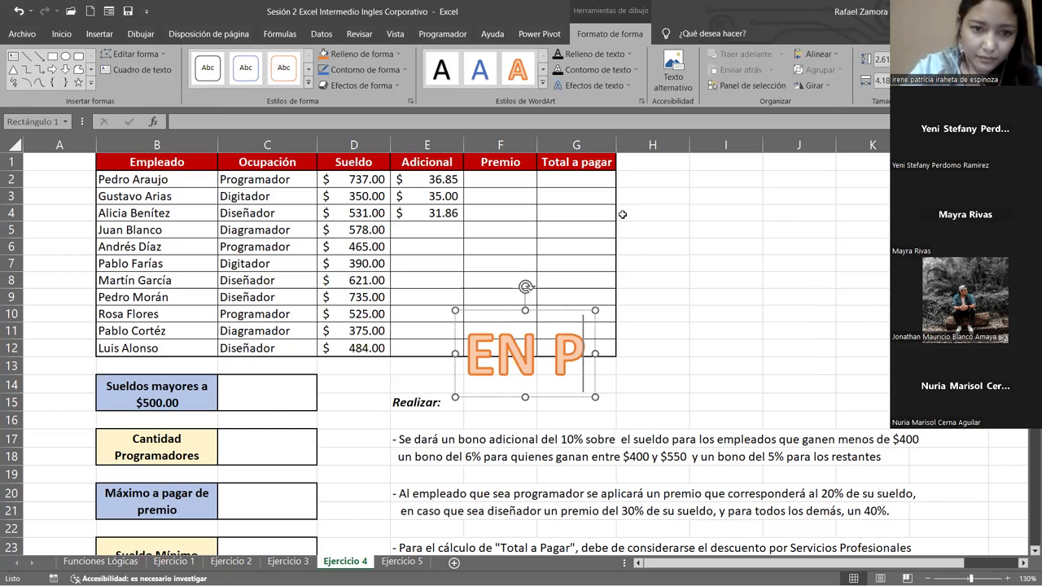
pyautogui.write('RACTICA')
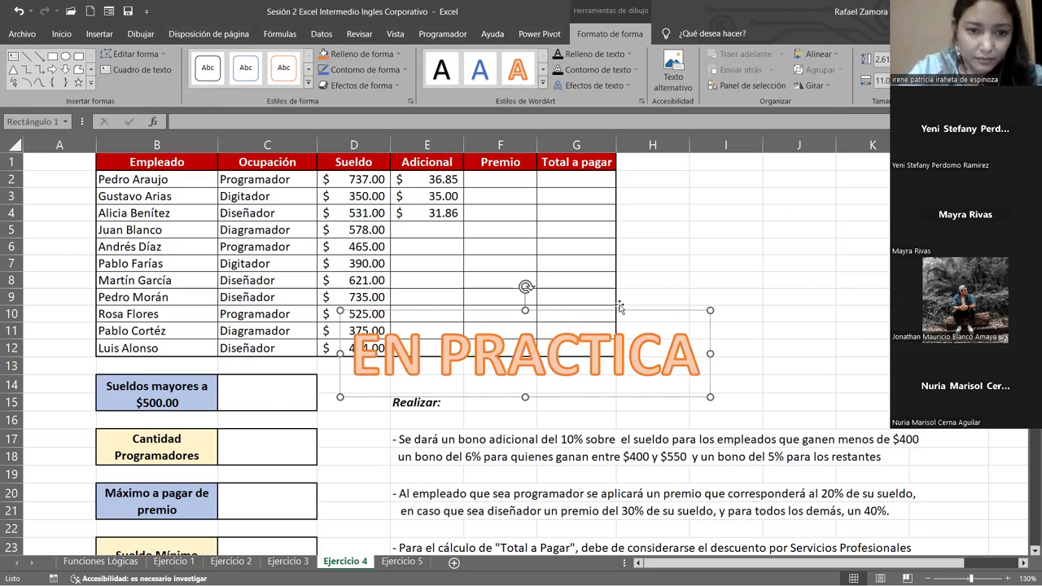
pyautogui.moveTo(767, 311); pyautogui.dragTo(738, 314)
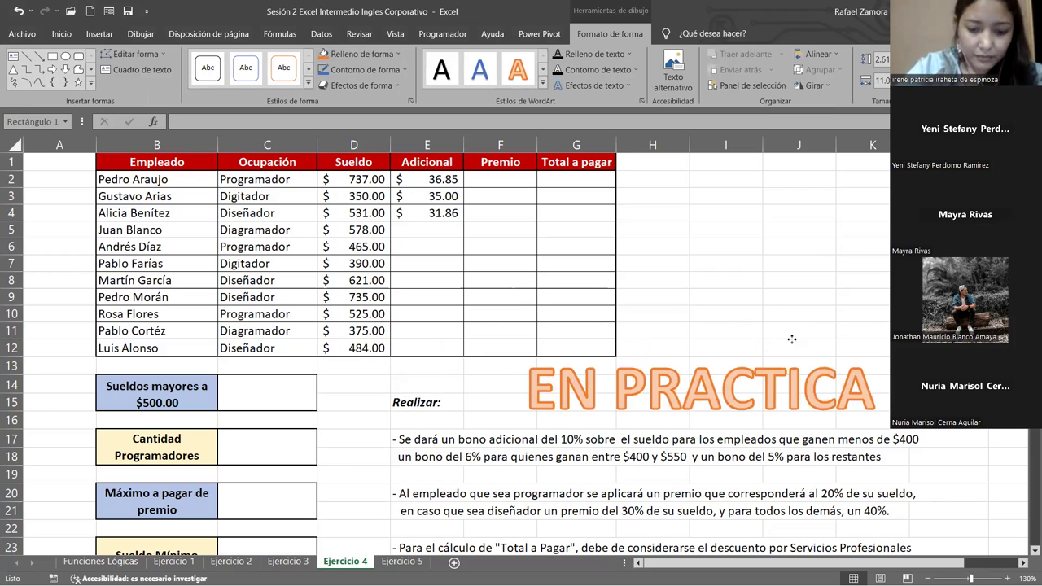
# Color the EN PRACTICA letters dark blue with a yellow outline.
pyautogui.click(626, 54)
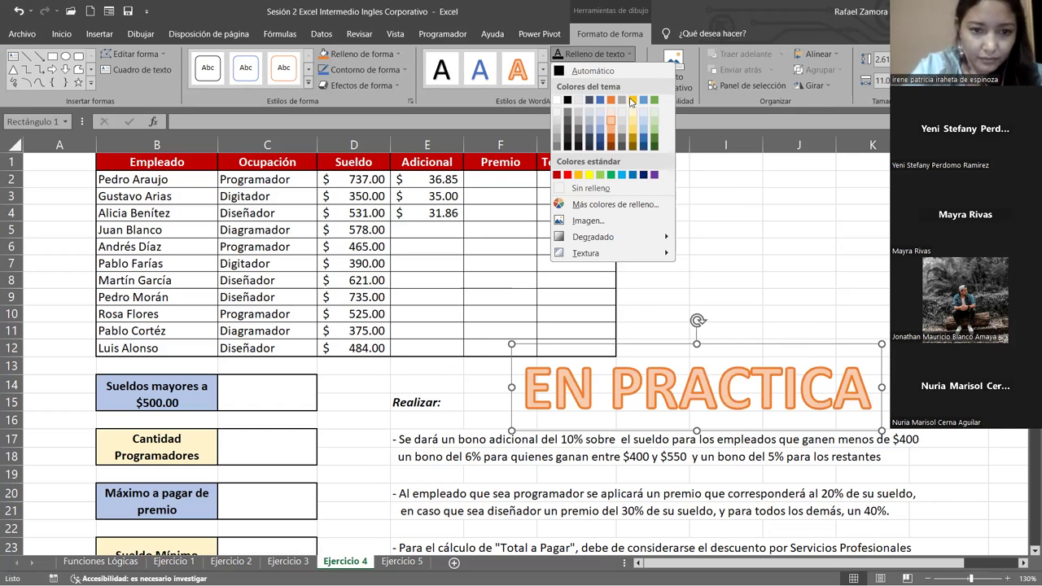
pyautogui.click(644, 176)
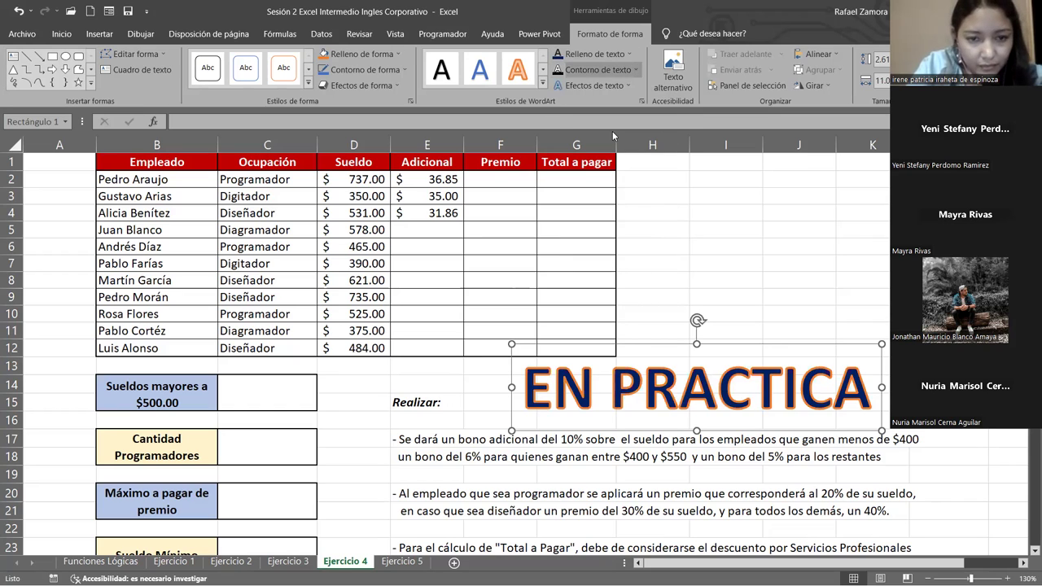
pyautogui.click(636, 70)
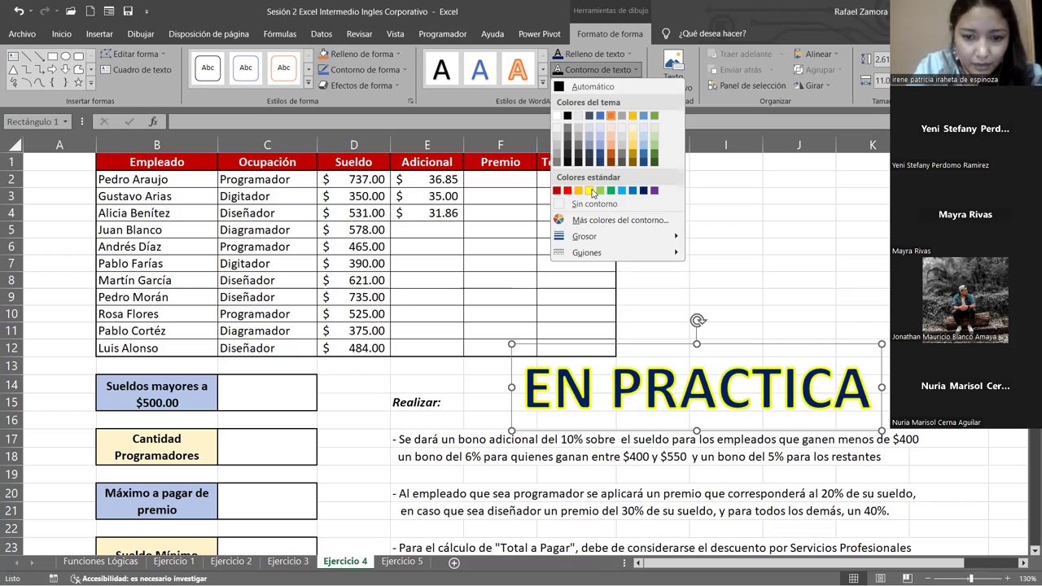
pyautogui.click(755, 204)
pyautogui.press('Escape')
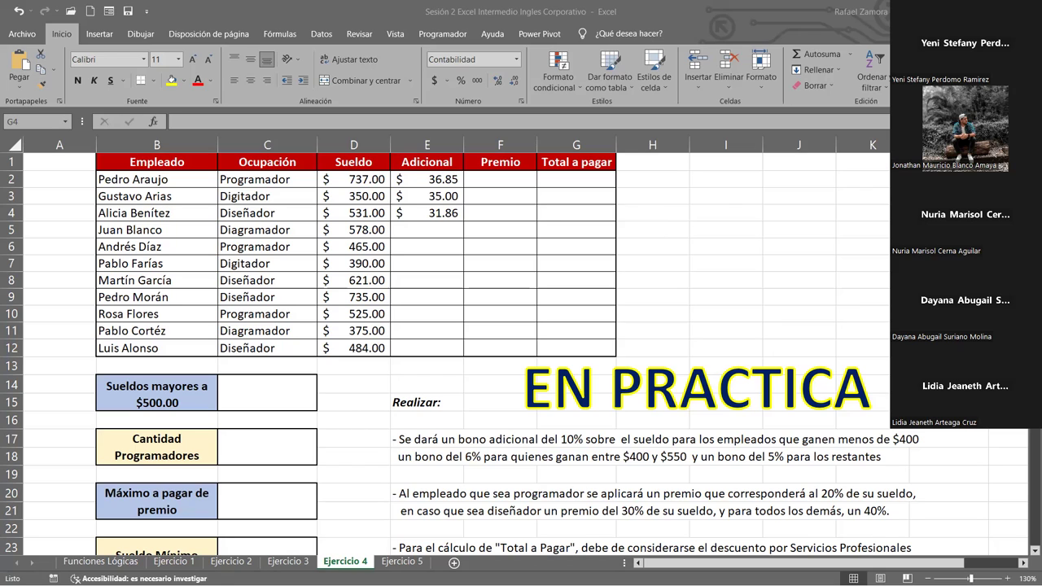
pyautogui.click(525, 228)
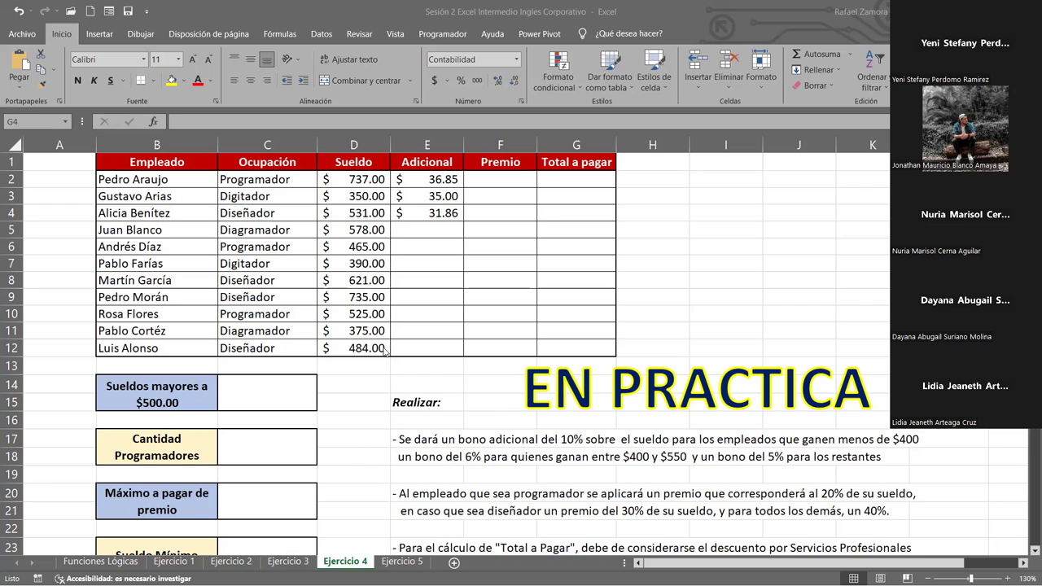
pyautogui.click(643, 390)
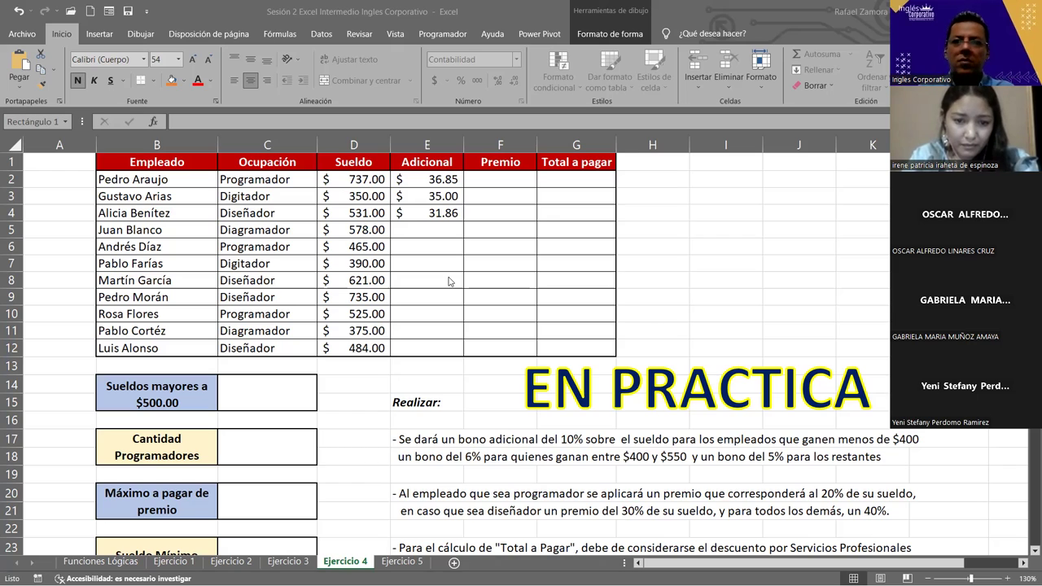
# Copy E2:E4 into I2, undo the paste that showed zeros, and reselect E2:E4.
pyautogui.moveTo(454, 180); pyautogui.dragTo(446, 213)
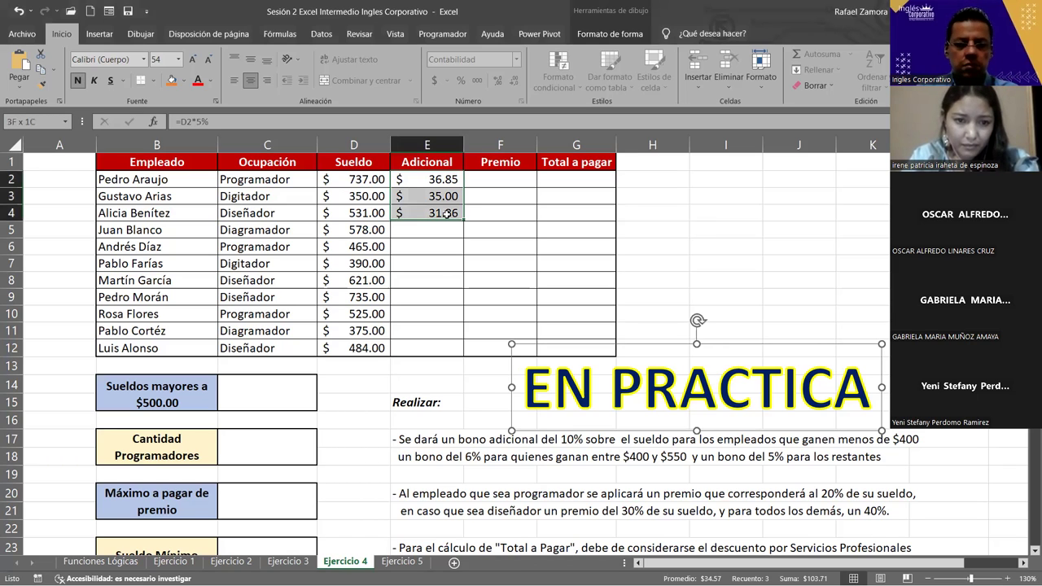
pyautogui.hotkey('ctrl', 'c')
pyautogui.click(708, 179)
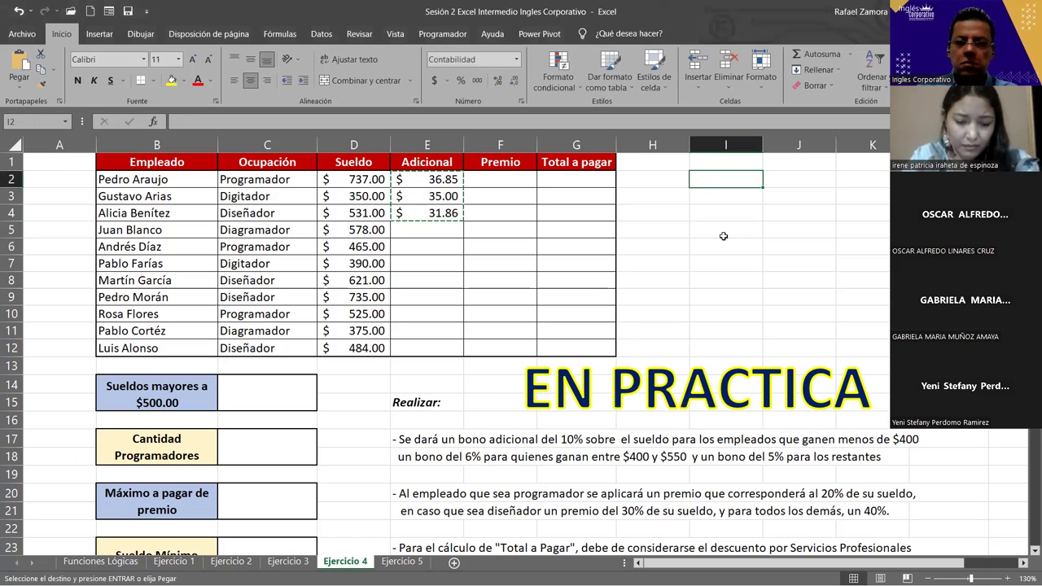
pyautogui.hotkey('ctrl', 'v')
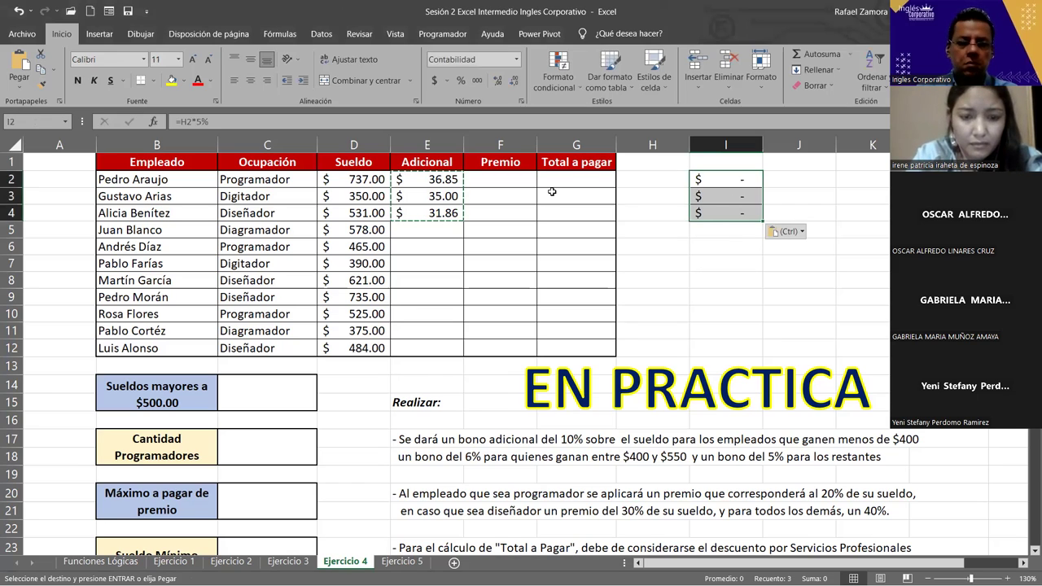
pyautogui.hotkey('ctrl', 'z')
pyautogui.moveTo(443, 181); pyautogui.dragTo(446, 214)
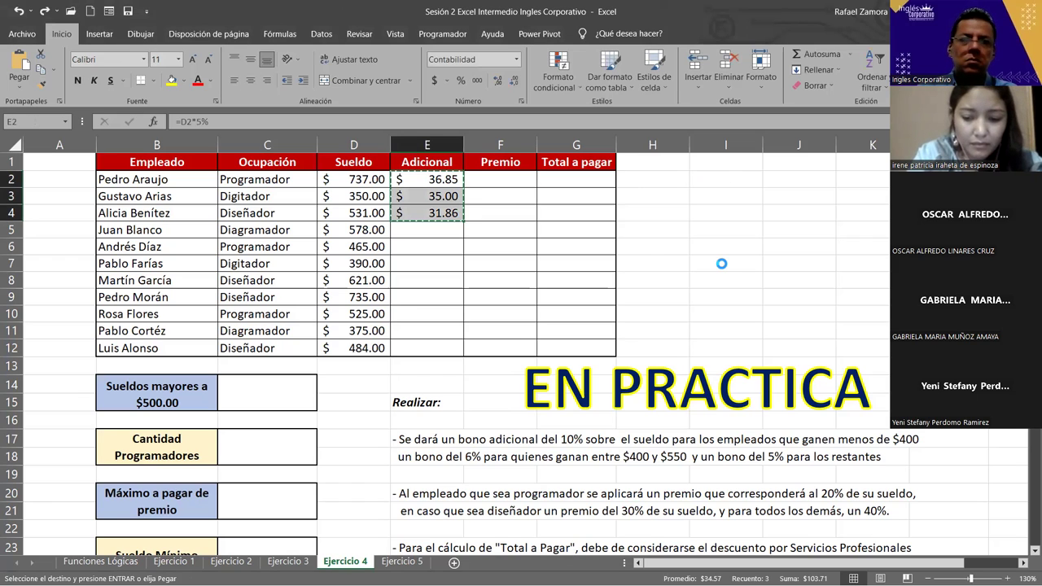
# Delete the amounts in E2:E4, then review cells E3, E2 and salary D2.
pyautogui.press('Delete')
pyautogui.click(456, 280)
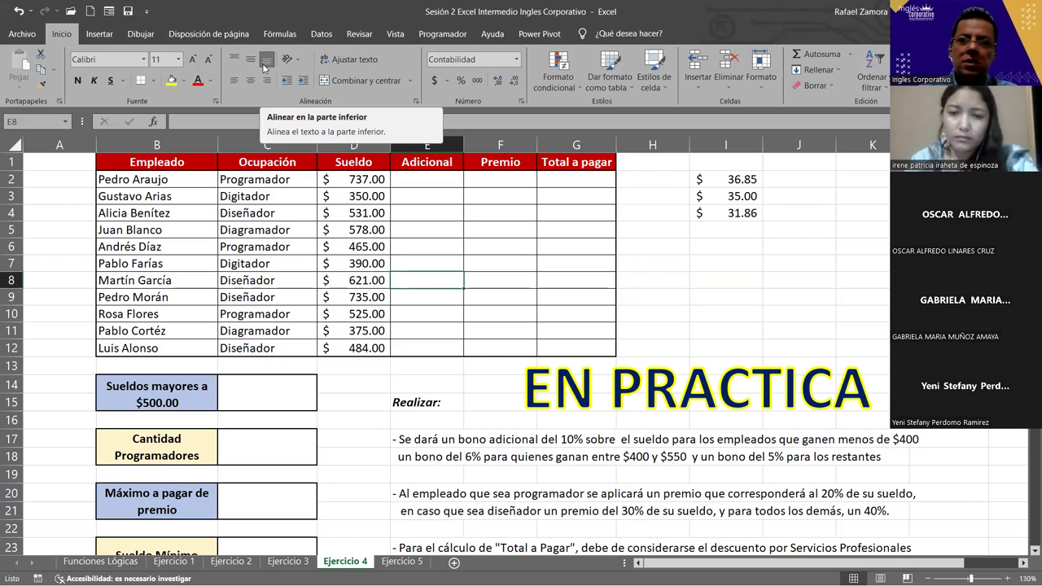
pyautogui.click(449, 192)
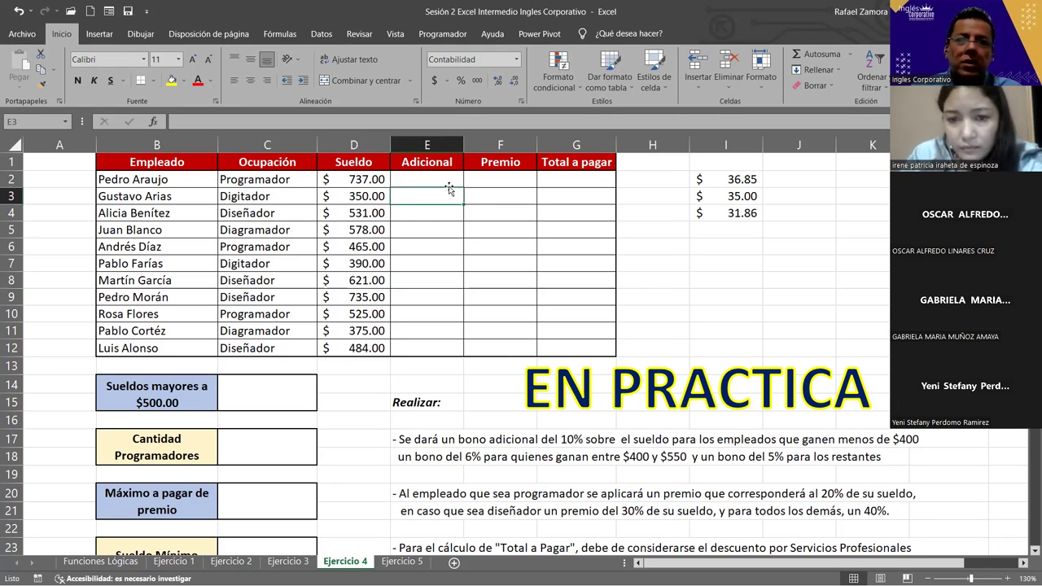
pyautogui.click(449, 179)
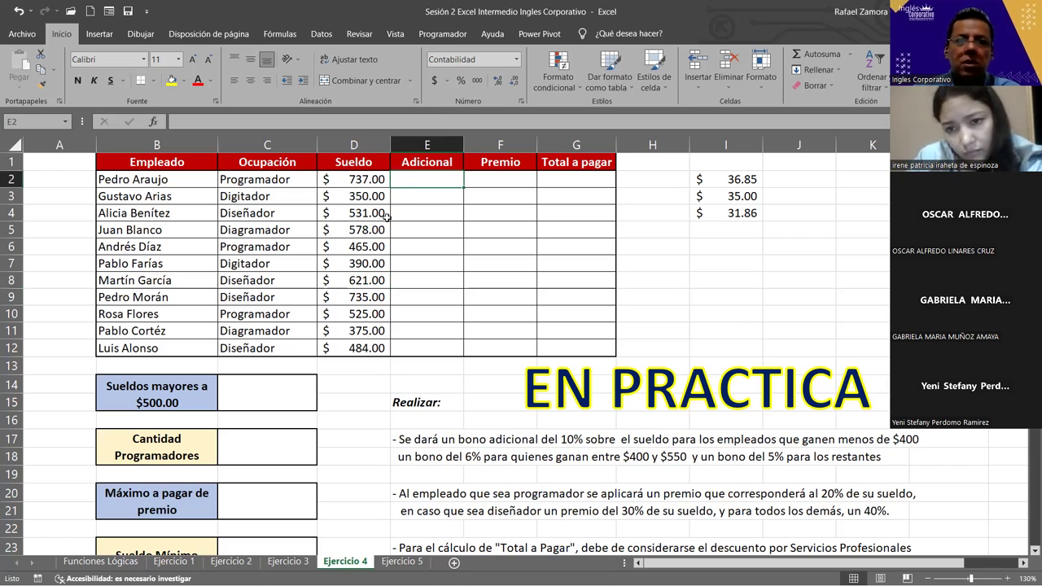
pyautogui.click(374, 179)
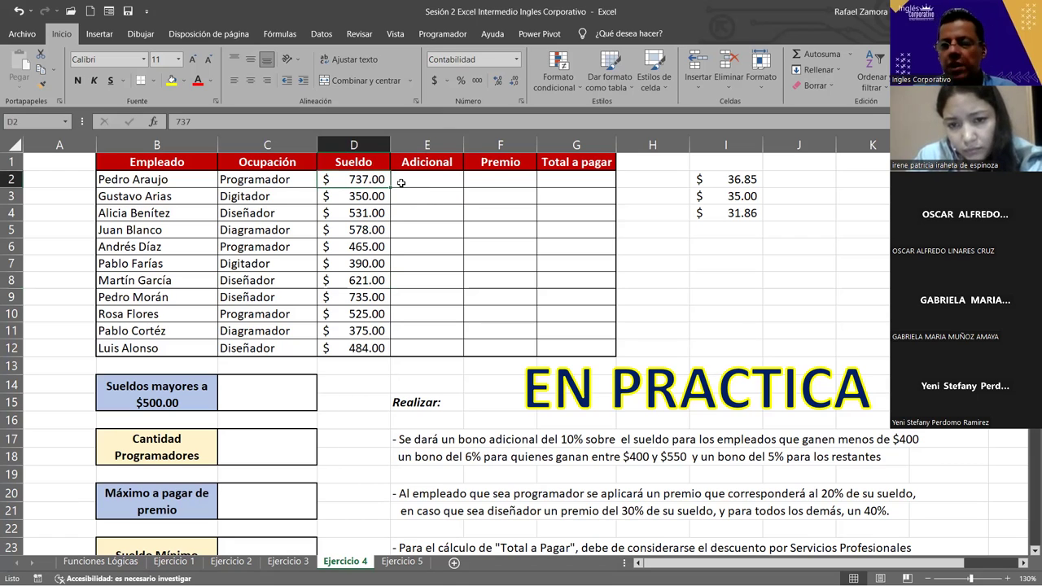
# Enter 10% in cell J6 as the first bonus rate.
pyautogui.click(431, 183)
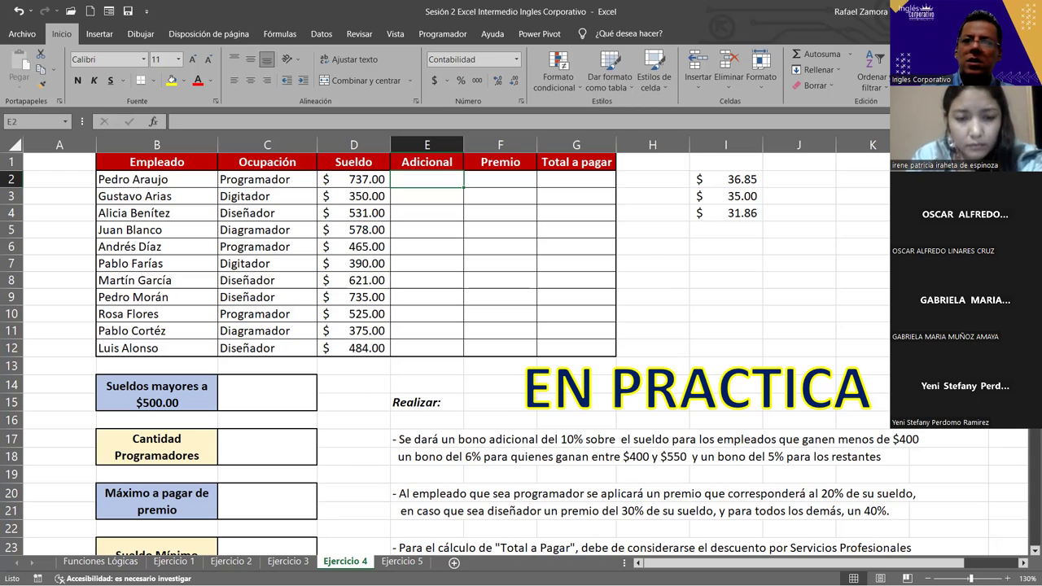
pyautogui.click(851, 248)
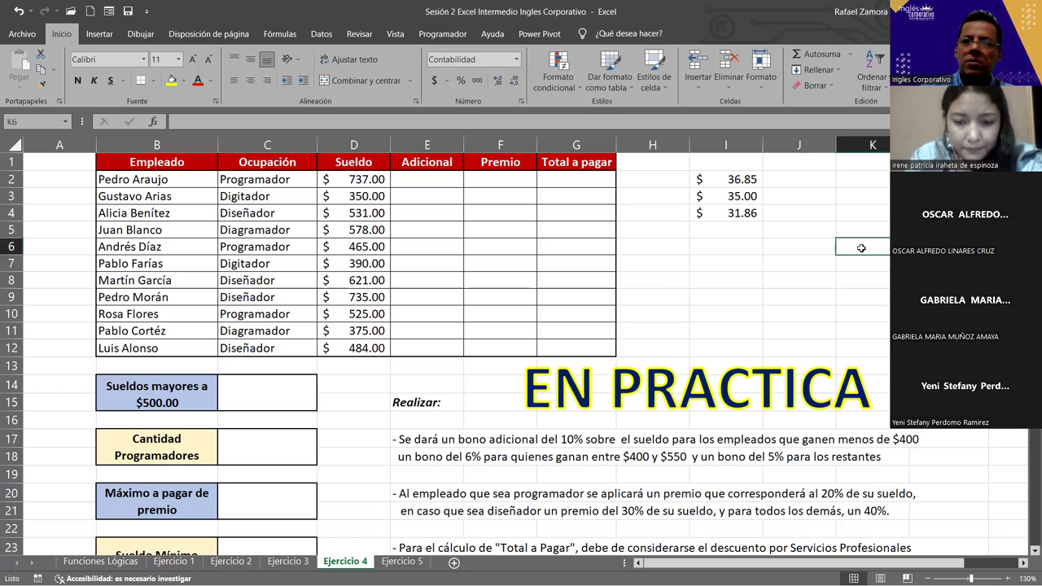
pyautogui.click(817, 247)
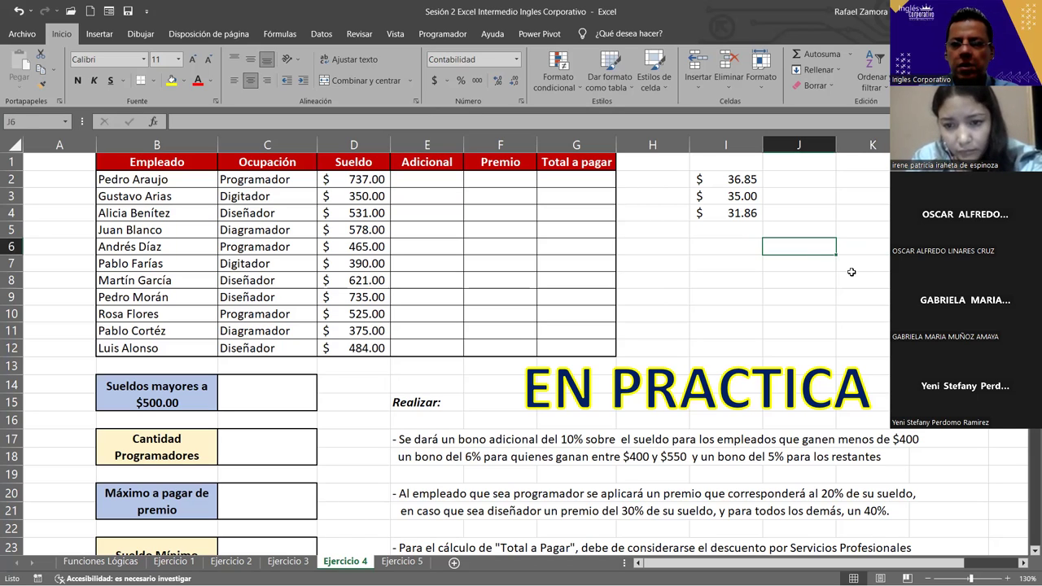
pyautogui.write('10%')
pyautogui.press('Return')
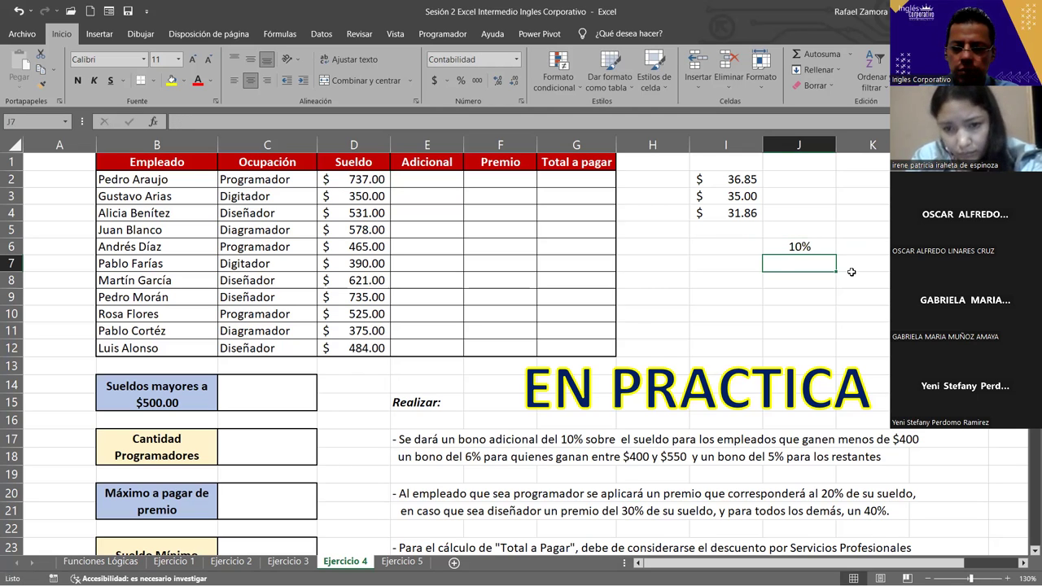
# Add the rates 6% and 5% in J7 and J8 below 10%.
pyautogui.write('6%')
pyautogui.press('Return')
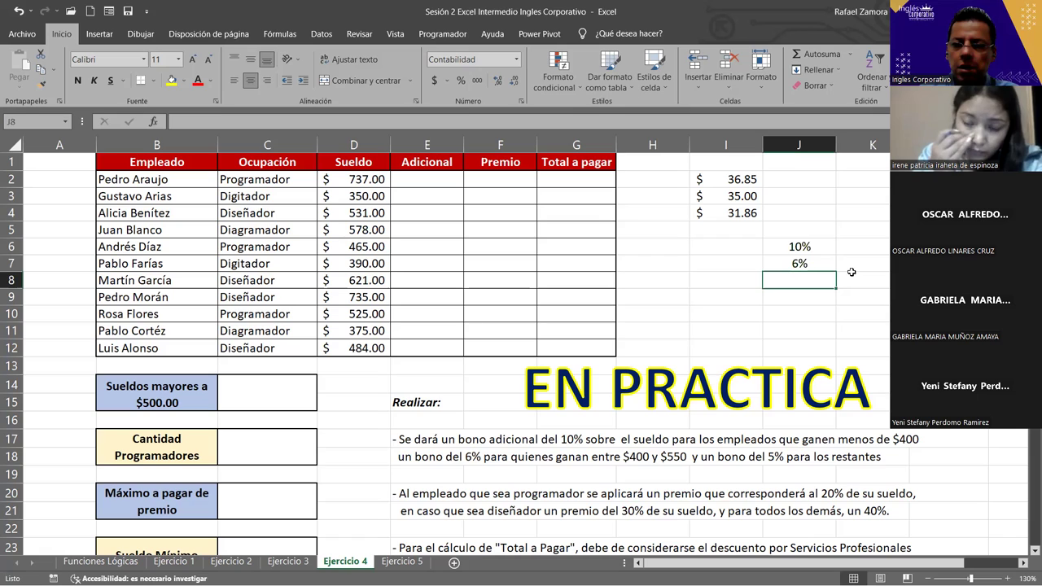
pyautogui.write('5%')
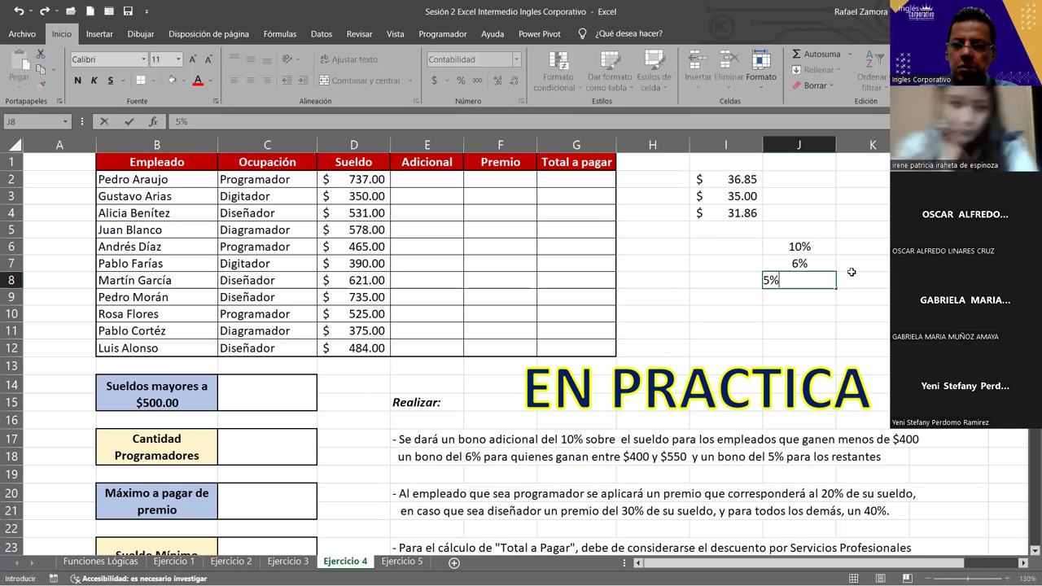
pyautogui.press('Return')
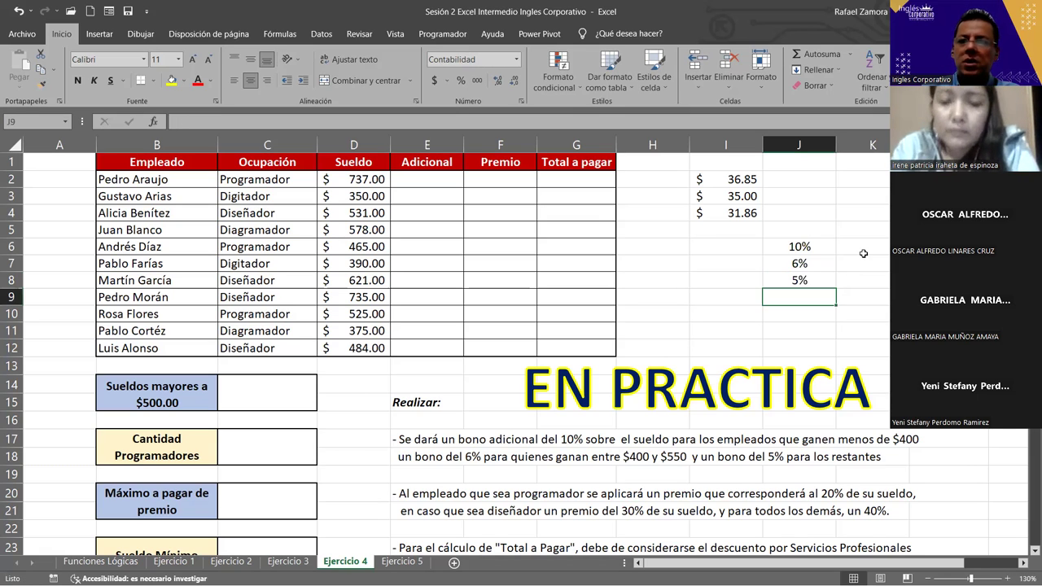
# Label the rates '< $400', '$400 y $550' and '> $550' in K6:K8.
pyautogui.click(863, 253)
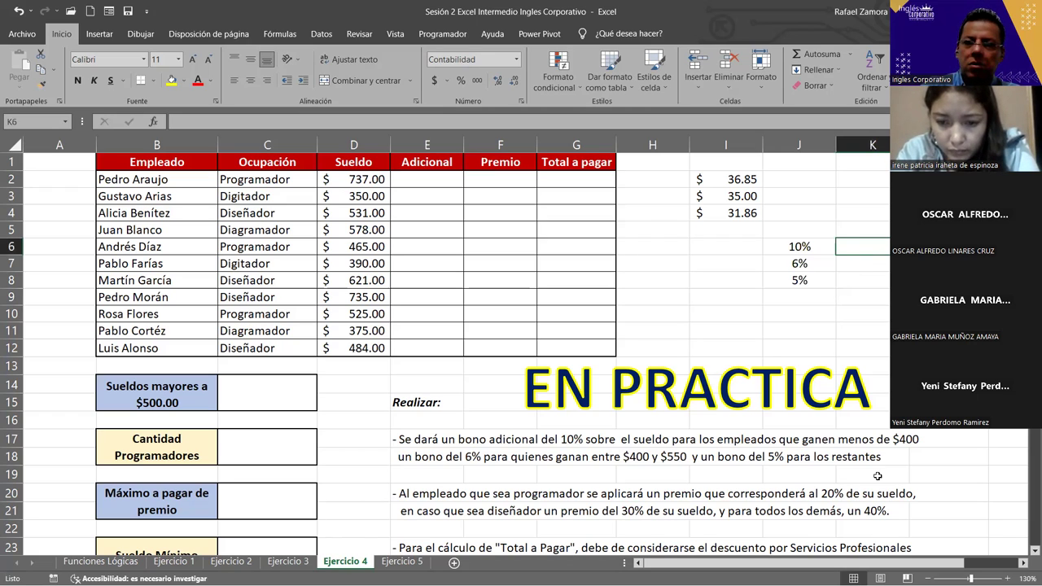
pyautogui.write('<')
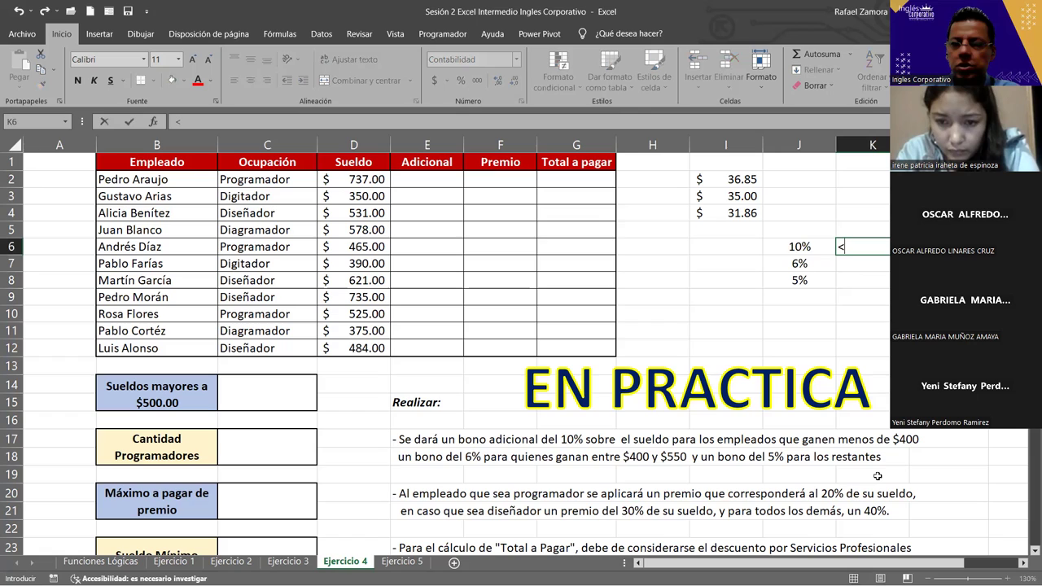
pyautogui.write(' $400')
pyautogui.press('Return')
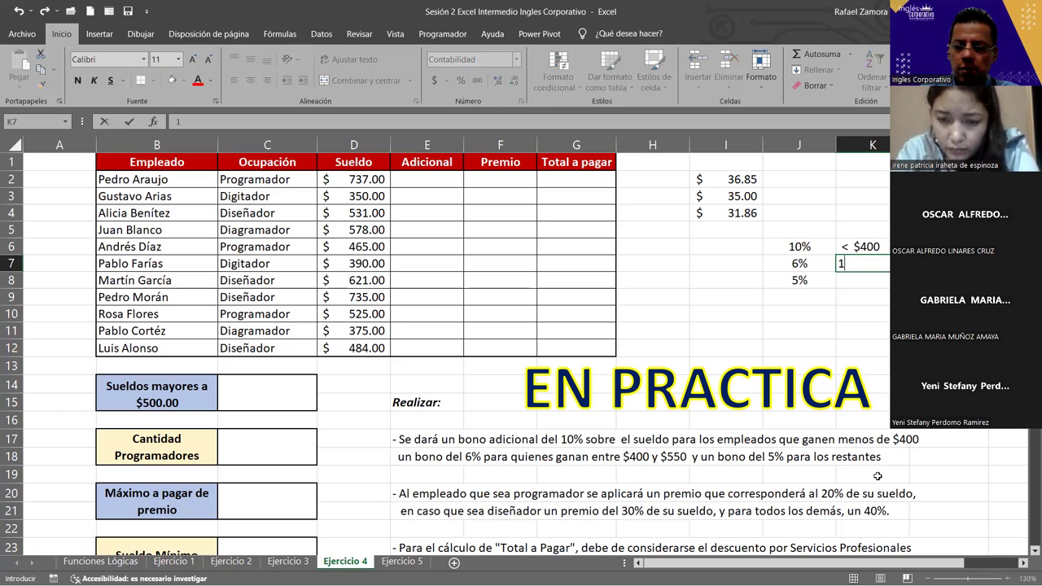
pyautogui.write('400')
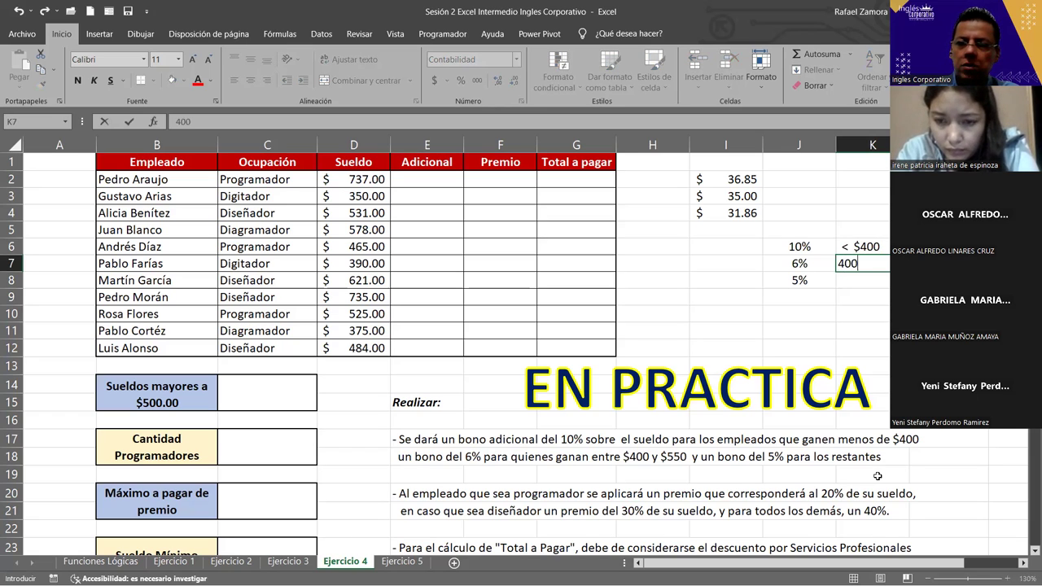
pyautogui.write(' y')
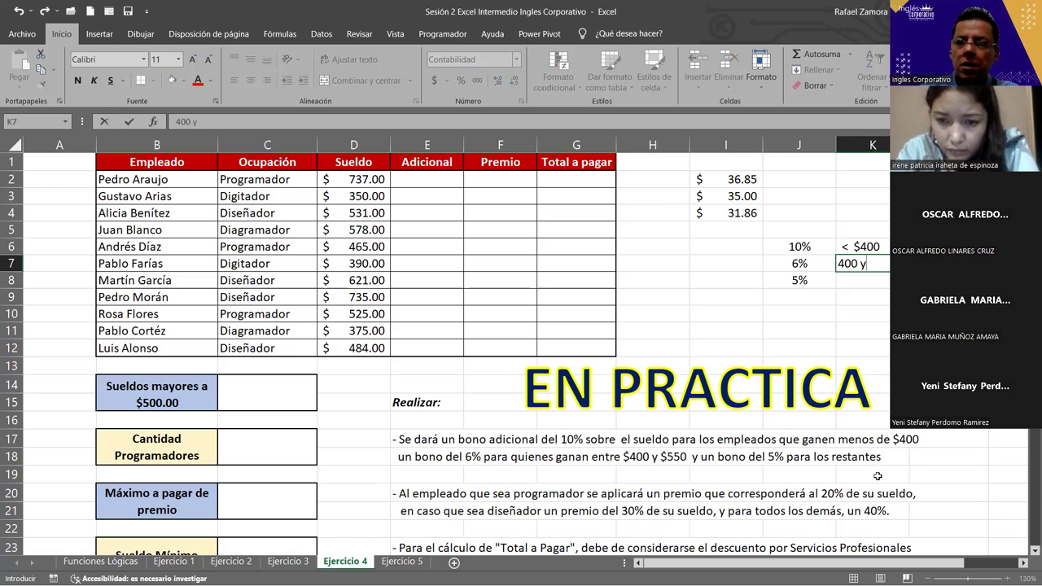
pyautogui.write(' 55')
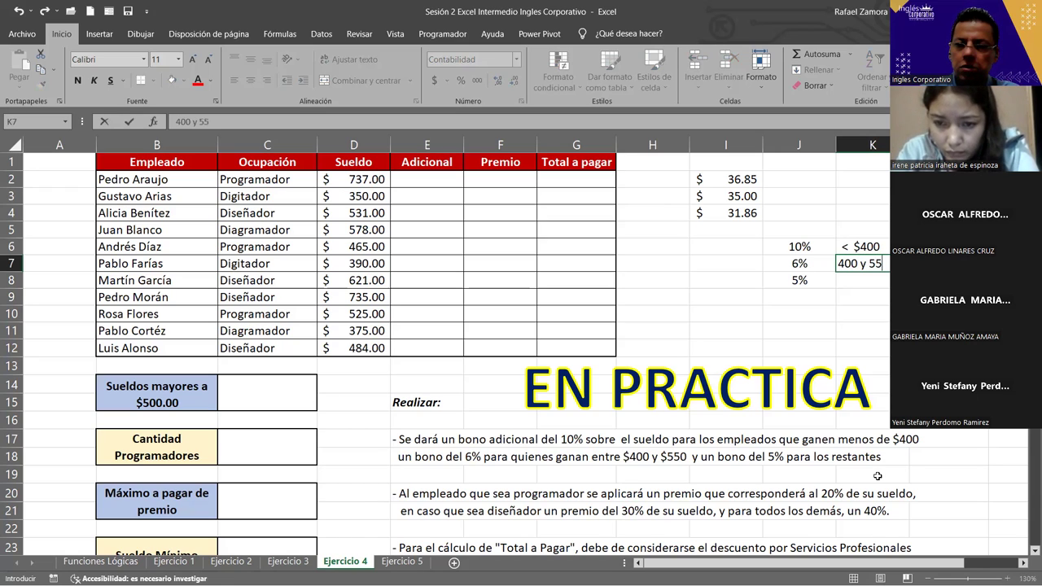
pyautogui.write('0')
pyautogui.click(864, 264)
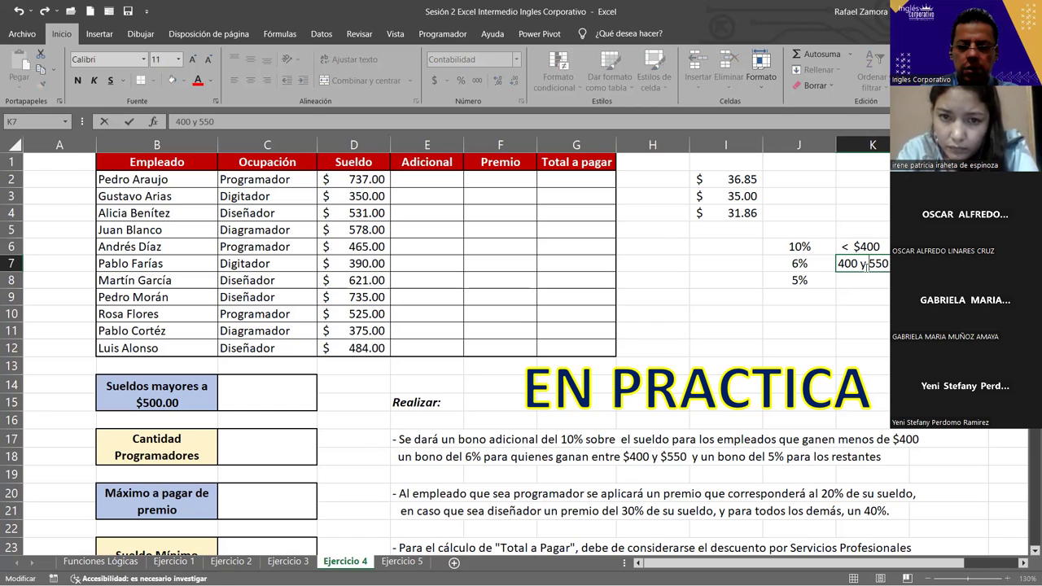
pyautogui.write('$')
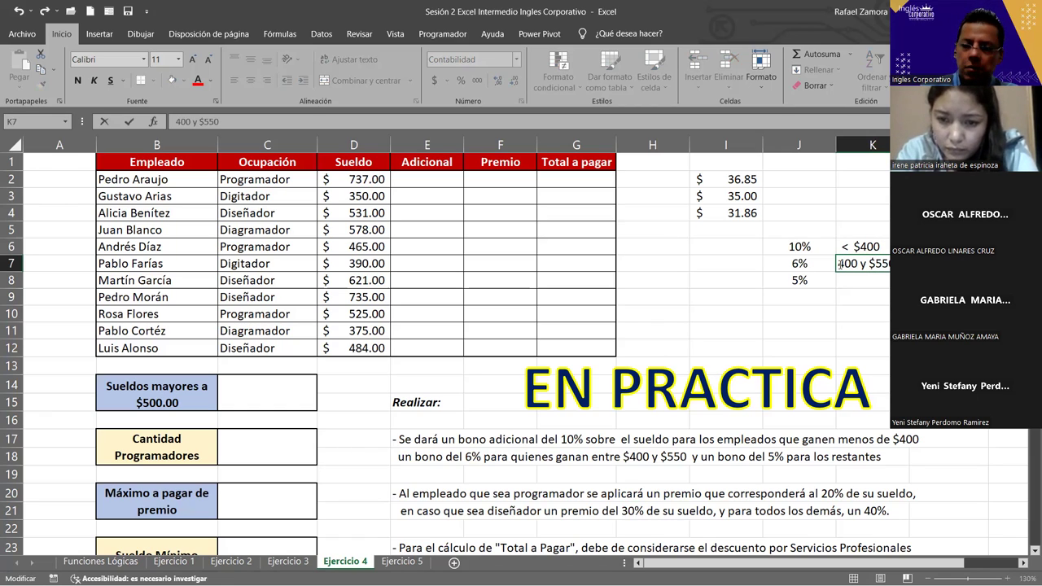
pyautogui.click(839, 264)
pyautogui.write('$')
pyautogui.press('Return')
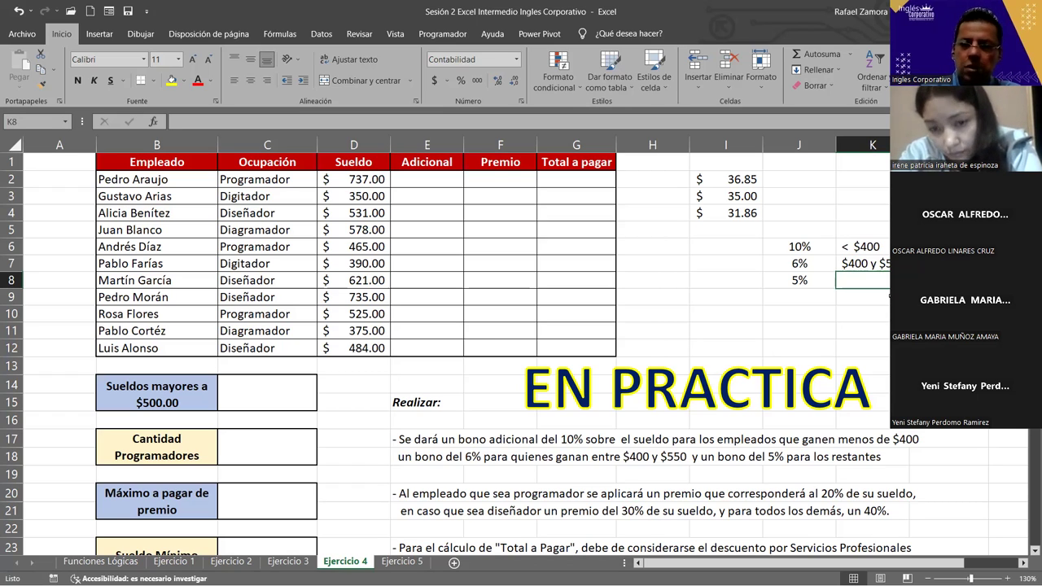
pyautogui.write('>')
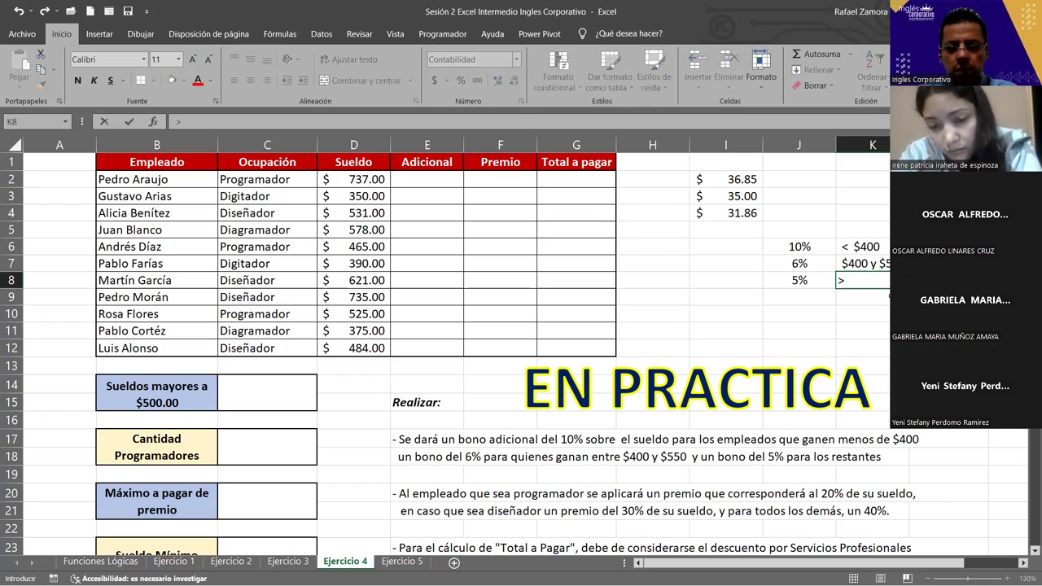
pyautogui.write(' $550')
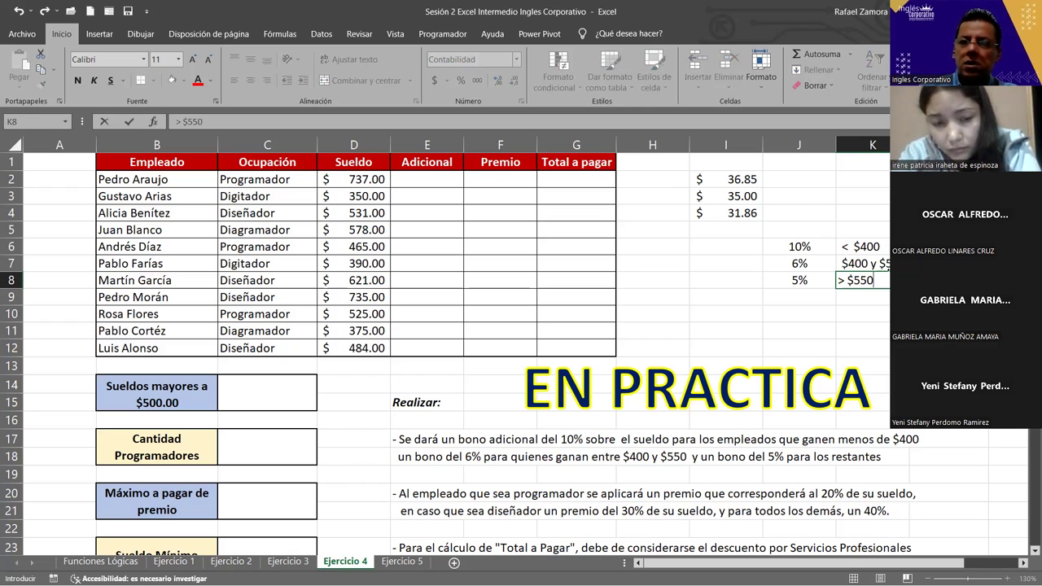
pyautogui.press('Return')
pyautogui.click(856, 268)
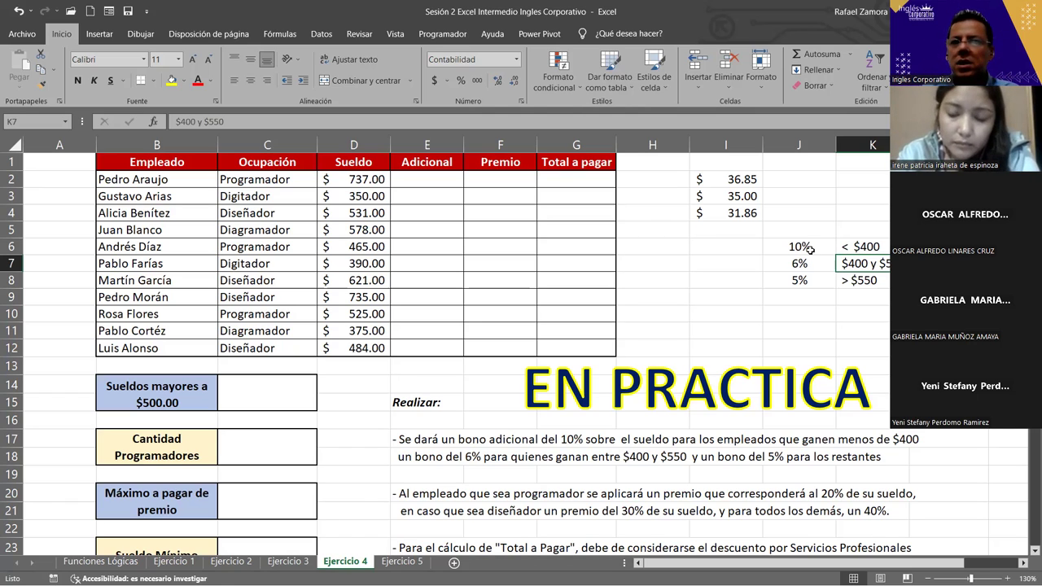
# In E2, type the partial formula =SI(D2>550,D2*5% for the 5% bonus.
pyautogui.click(429, 177)
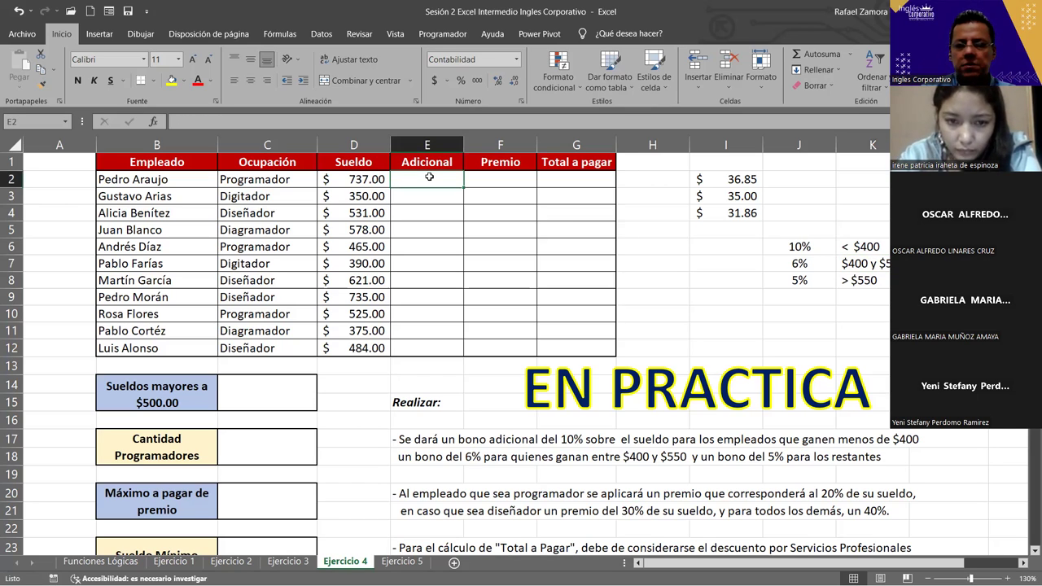
pyautogui.write(')')
pyautogui.press('BackSpace')
pyautogui.write('=')
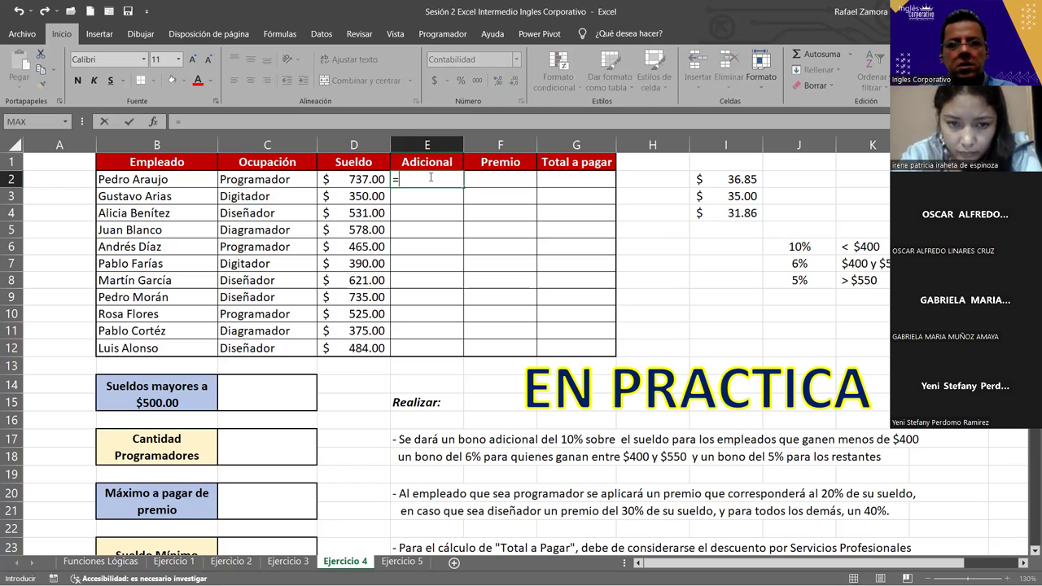
pyautogui.write('SI(')
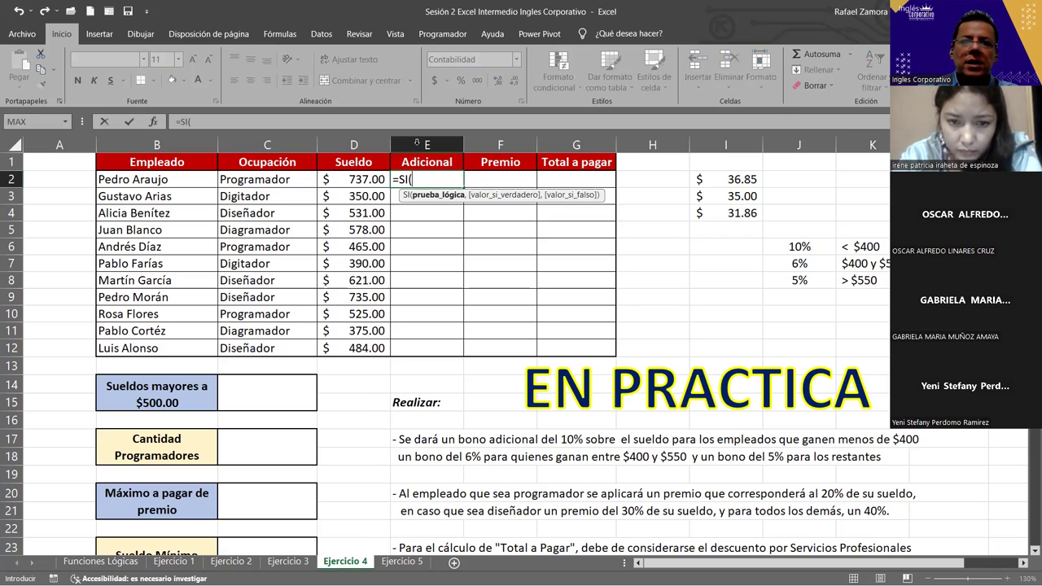
pyautogui.click(350, 180)
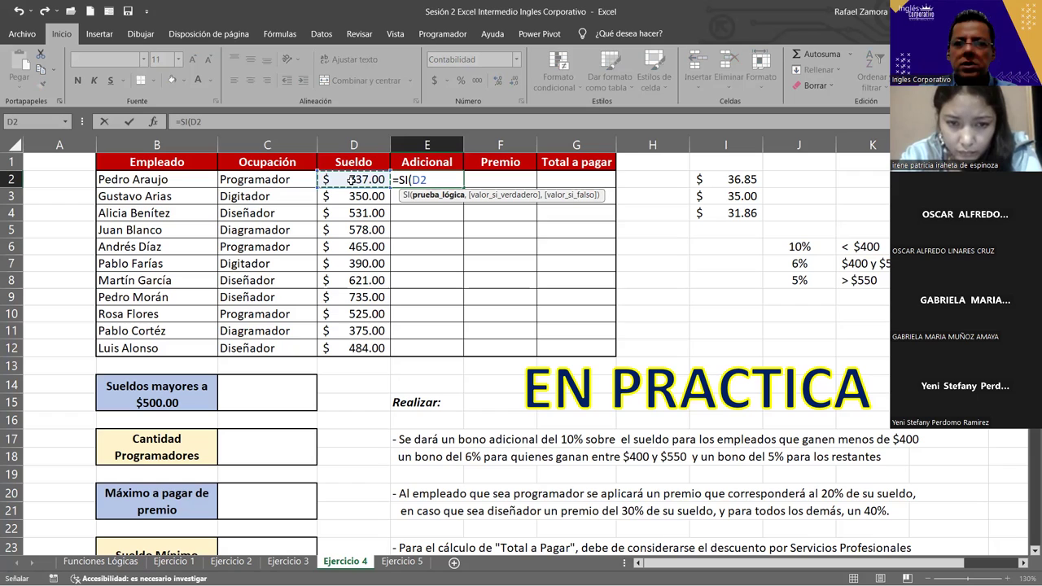
pyautogui.write('>')
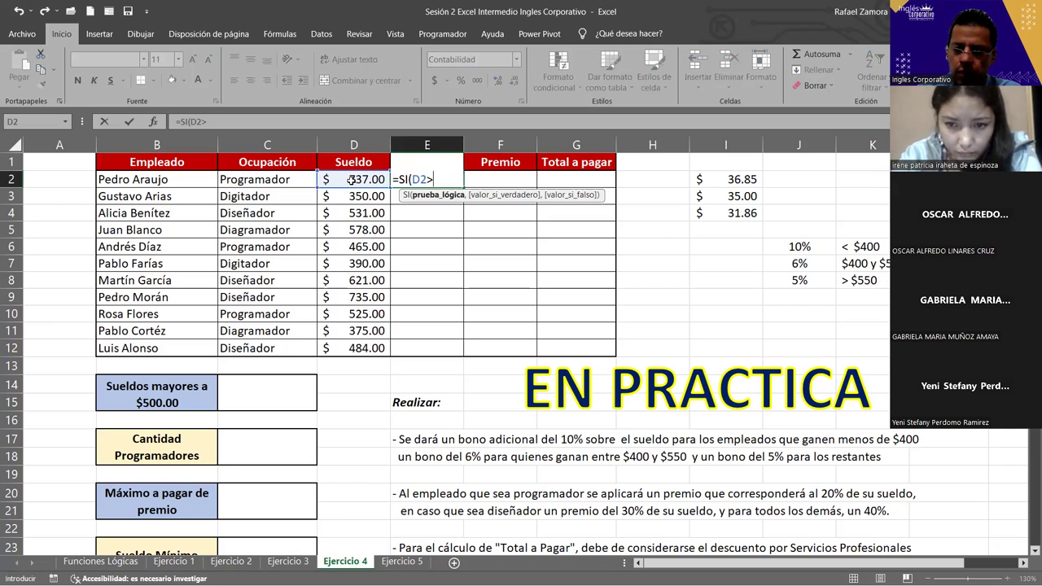
pyautogui.write('550')
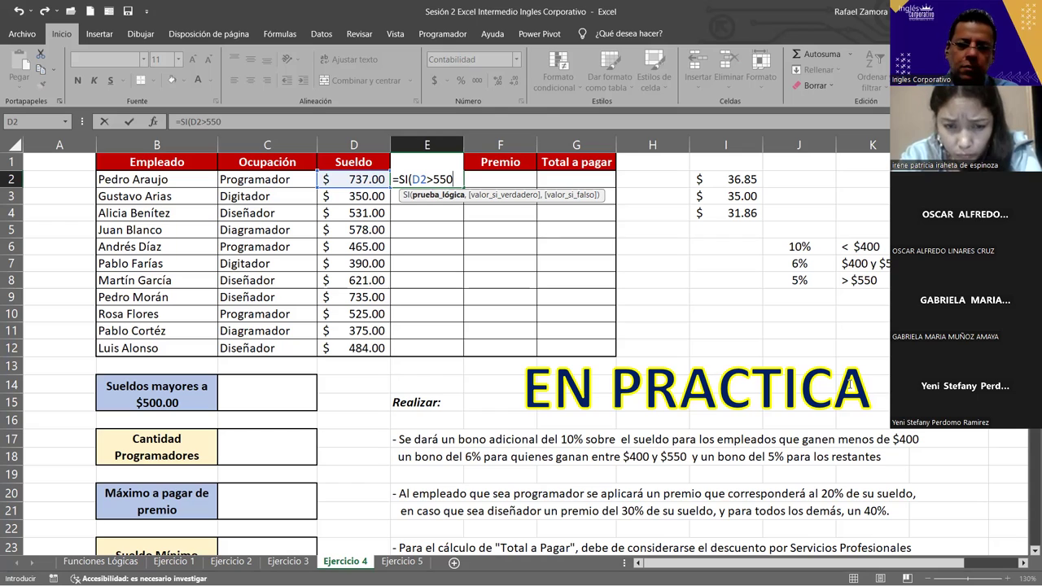
pyautogui.write(',')
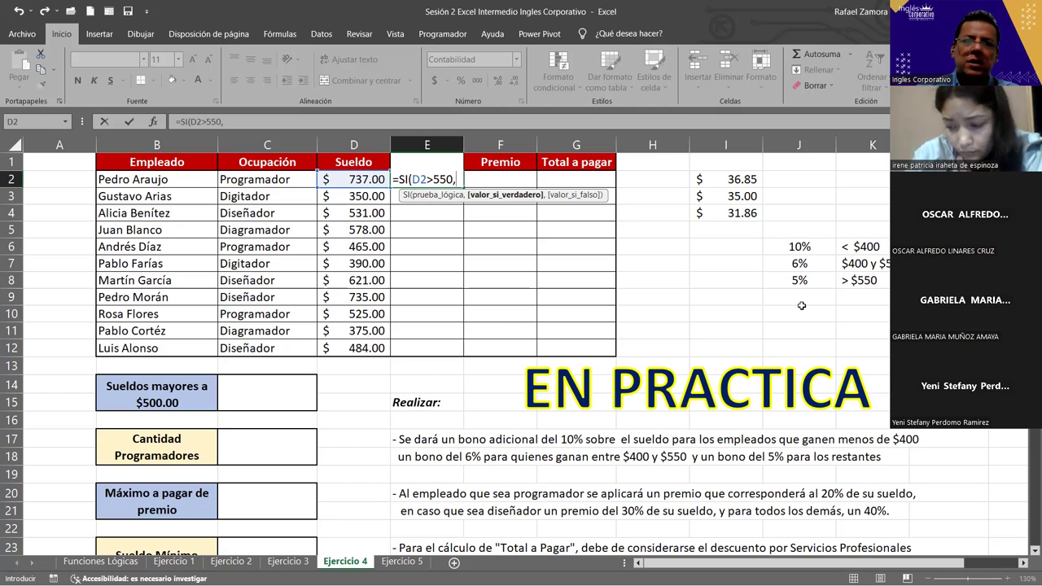
pyautogui.click(366, 179)
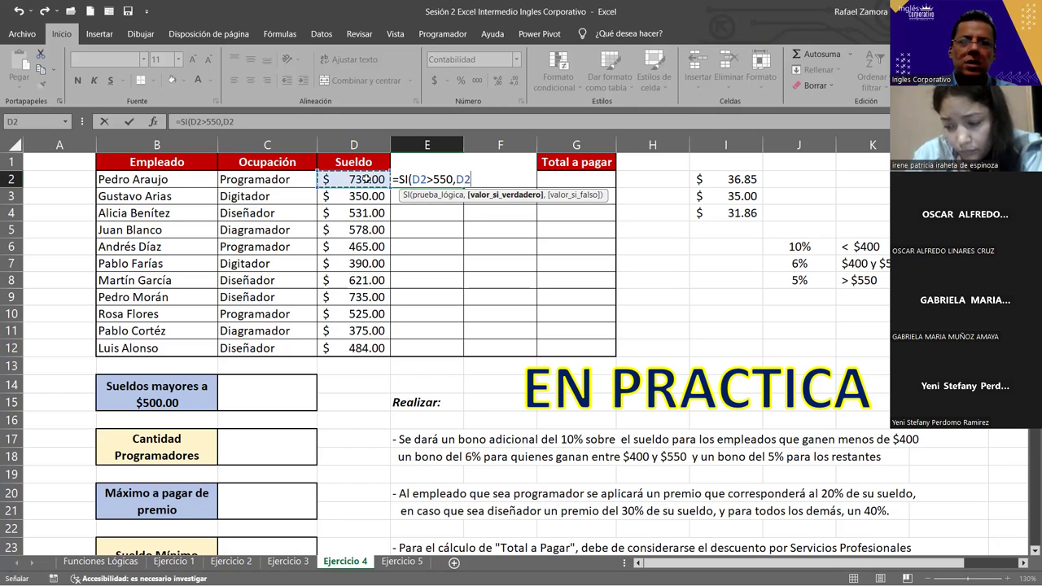
pyautogui.write('*')
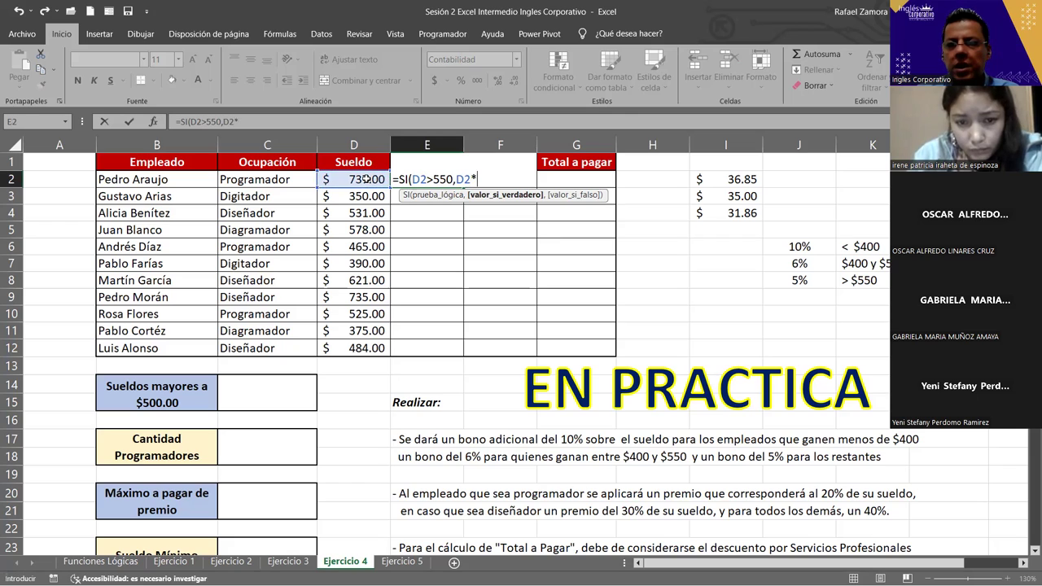
pyautogui.write('5')
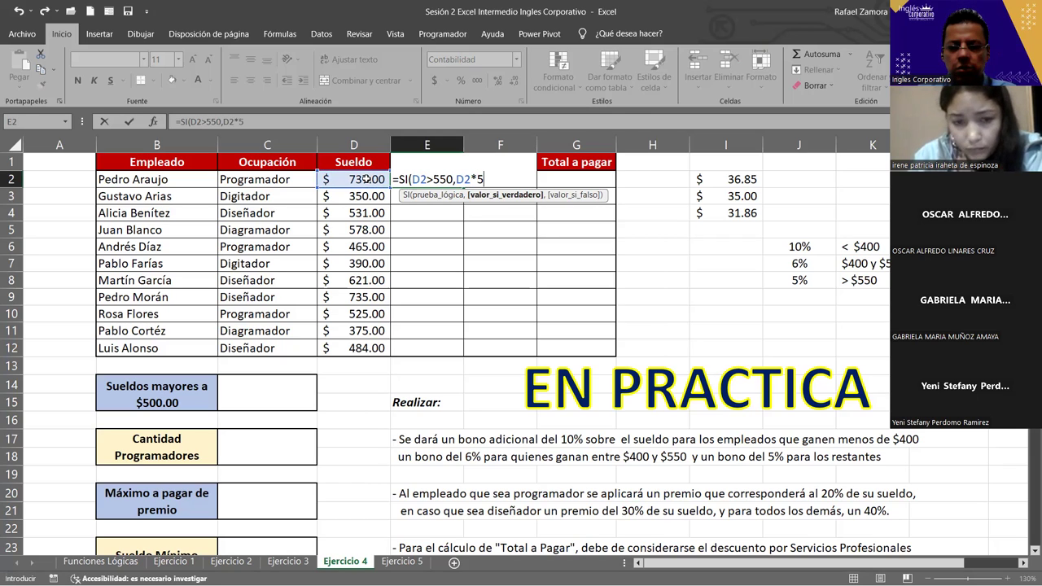
pyautogui.write('%')
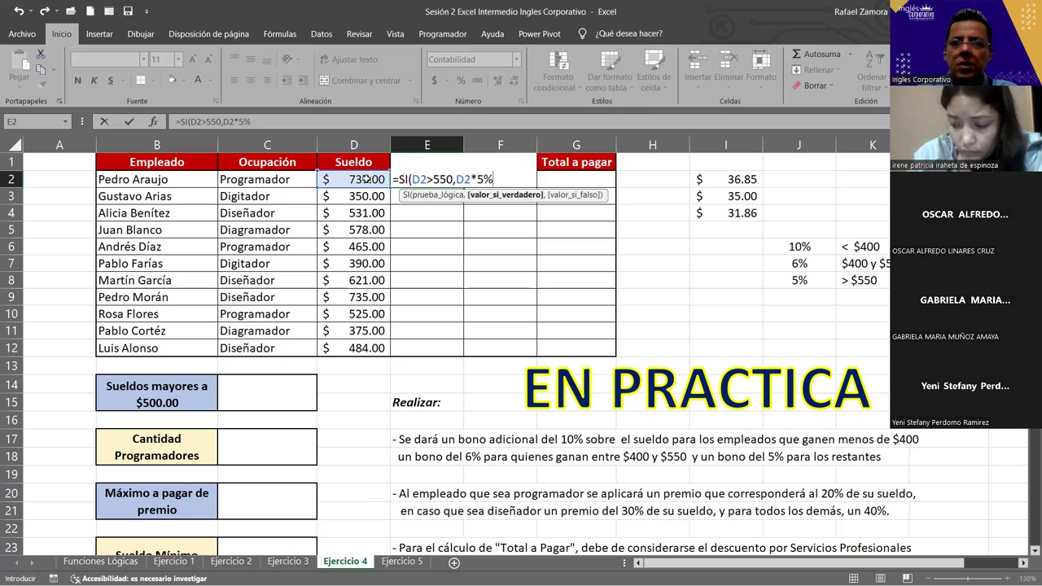
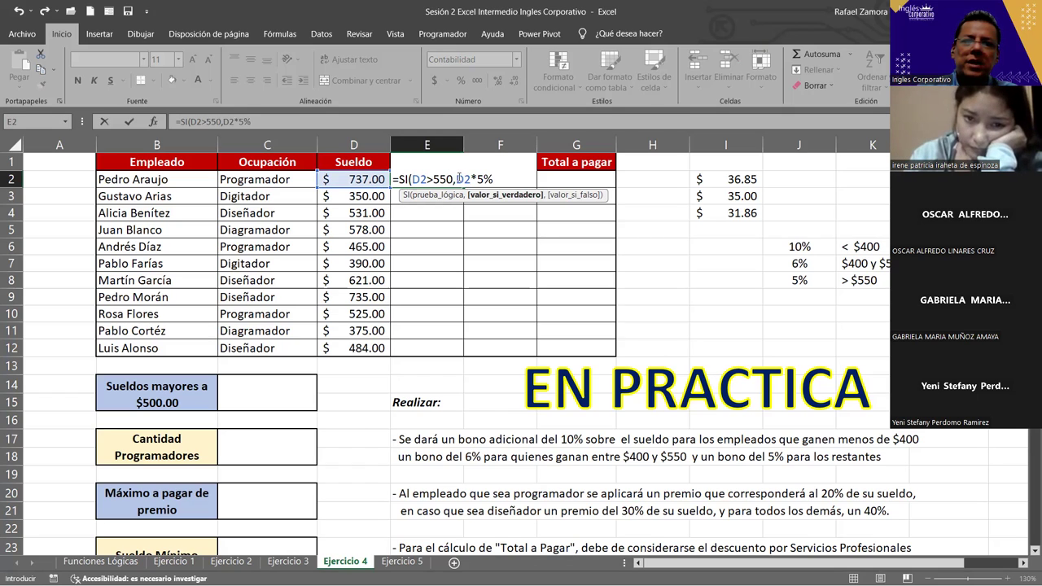
# Start a nested SI after D2*5% in E2 with the condition D2>=400.
pyautogui.moveTo(456, 179); pyautogui.dragTo(494, 179)
pyautogui.click(495, 179)
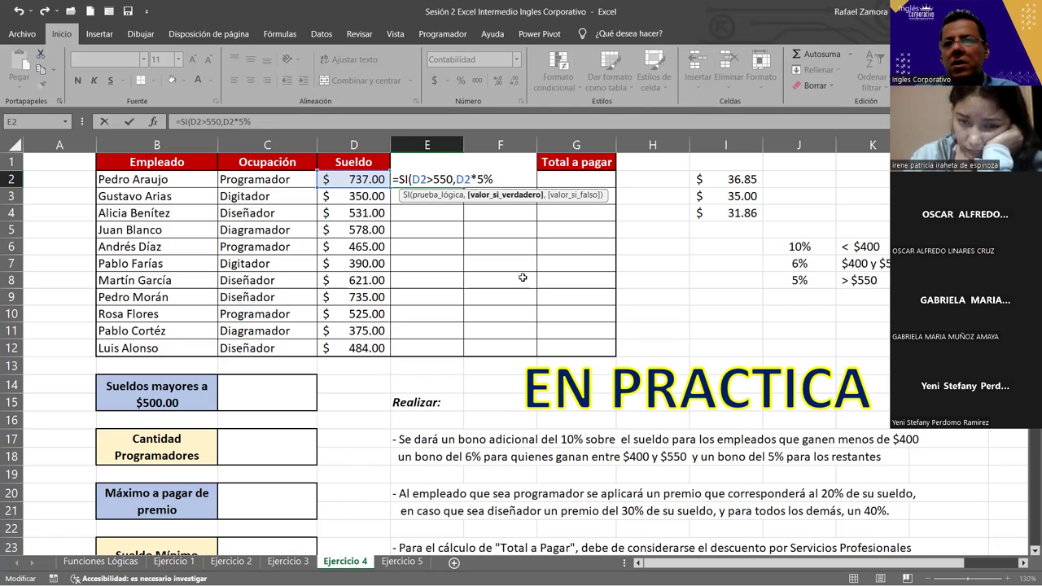
pyautogui.write(',')
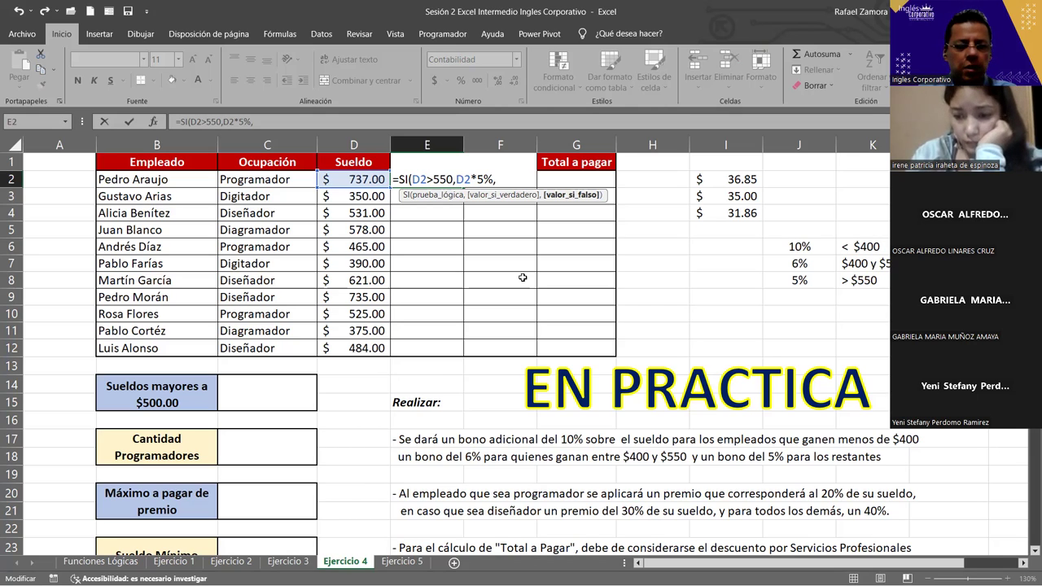
pyautogui.write('SI(')
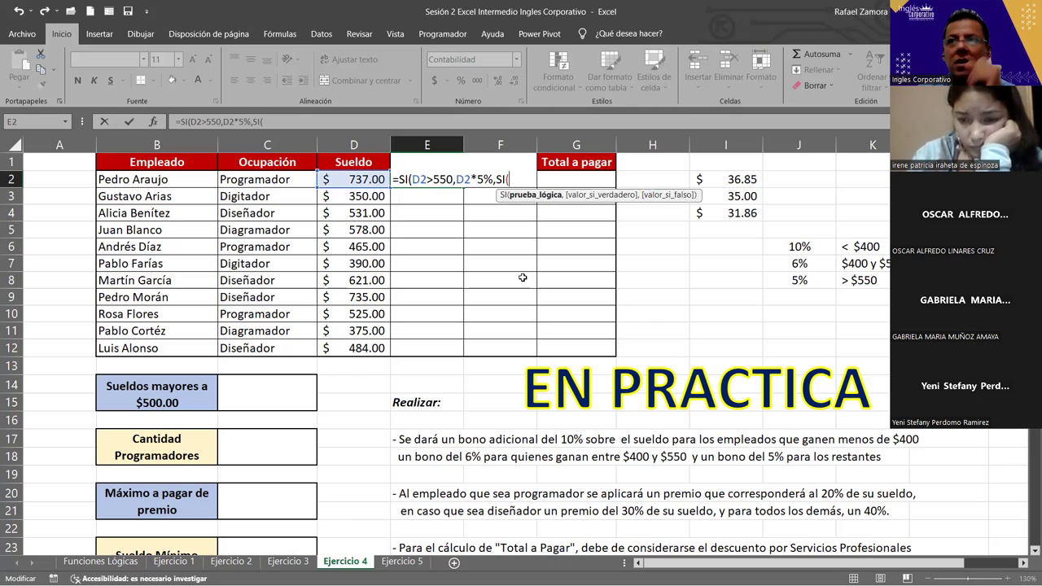
pyautogui.click(358, 178)
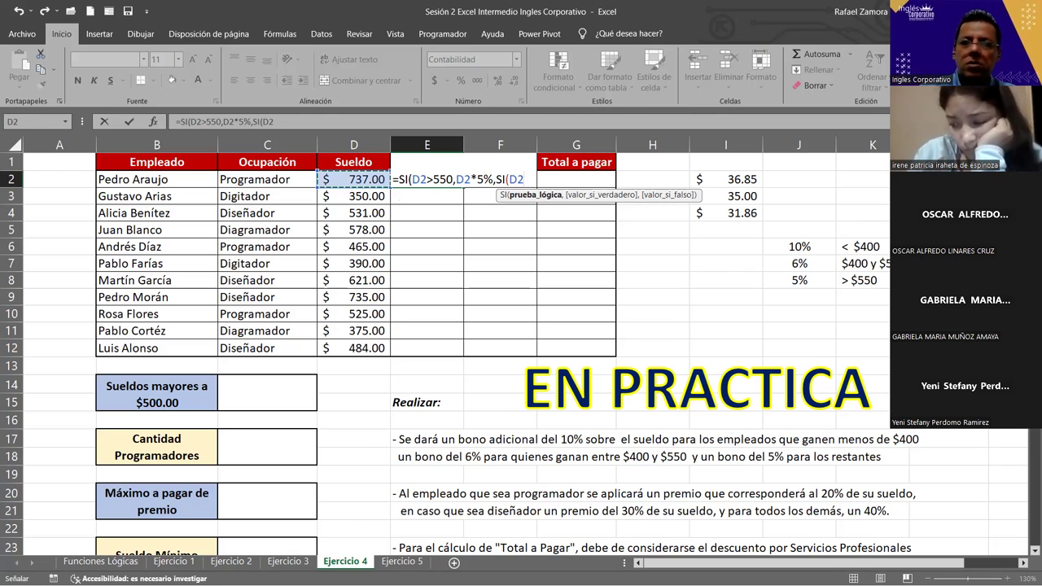
pyautogui.write('>')
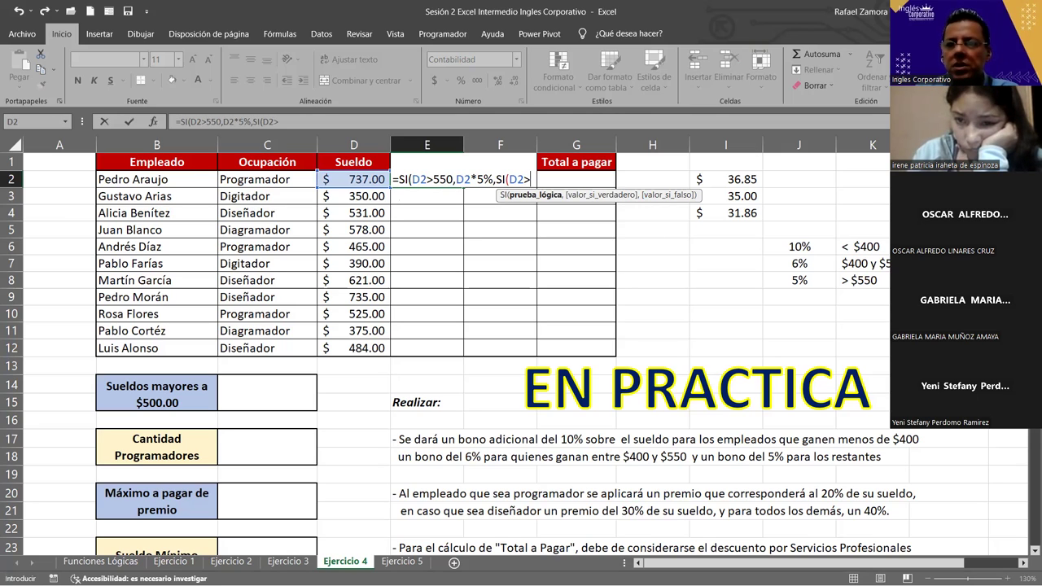
pyautogui.write('=')
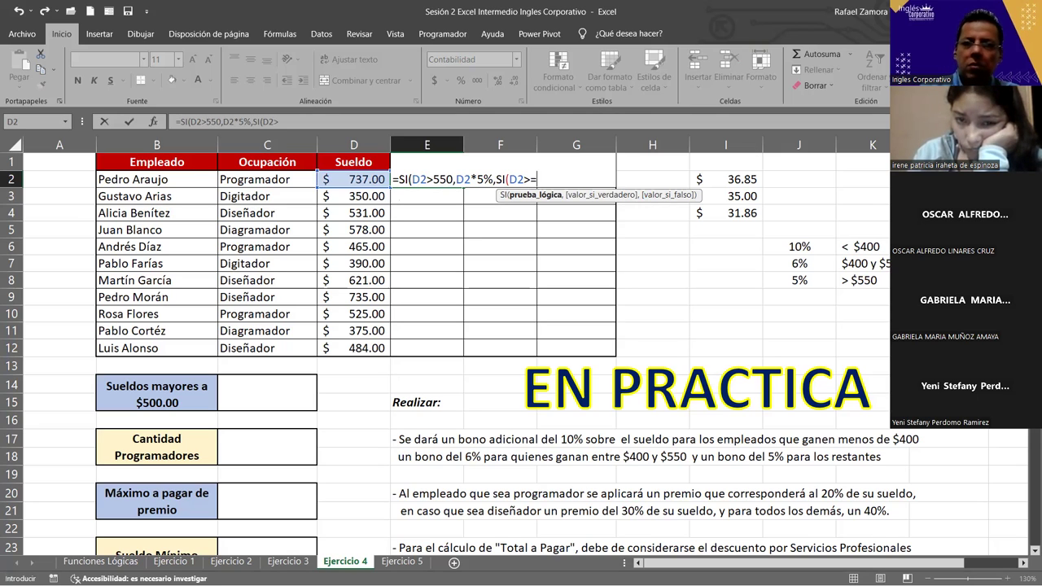
pyautogui.write('400')
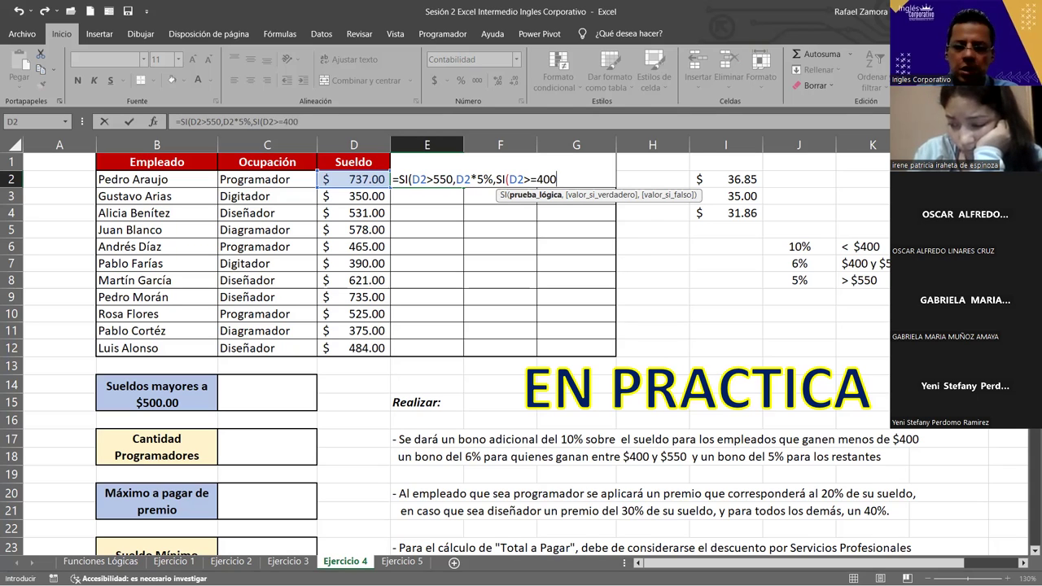
pyautogui.write(',')
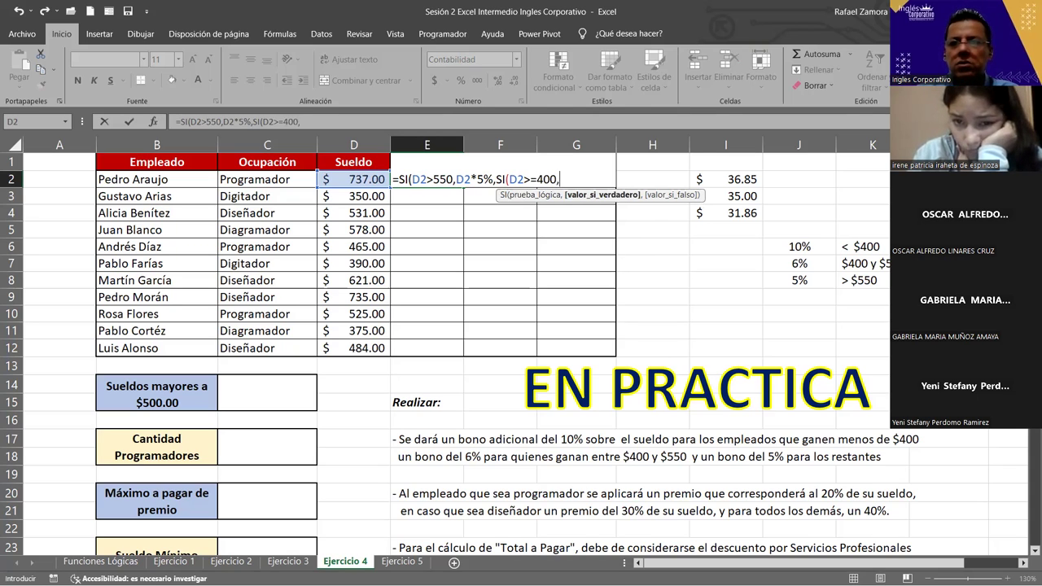
# Finish the nested SI with D2*6% and D2*5% results and commit, giving $36.85.
pyautogui.click(362, 180)
pyautogui.write('*')
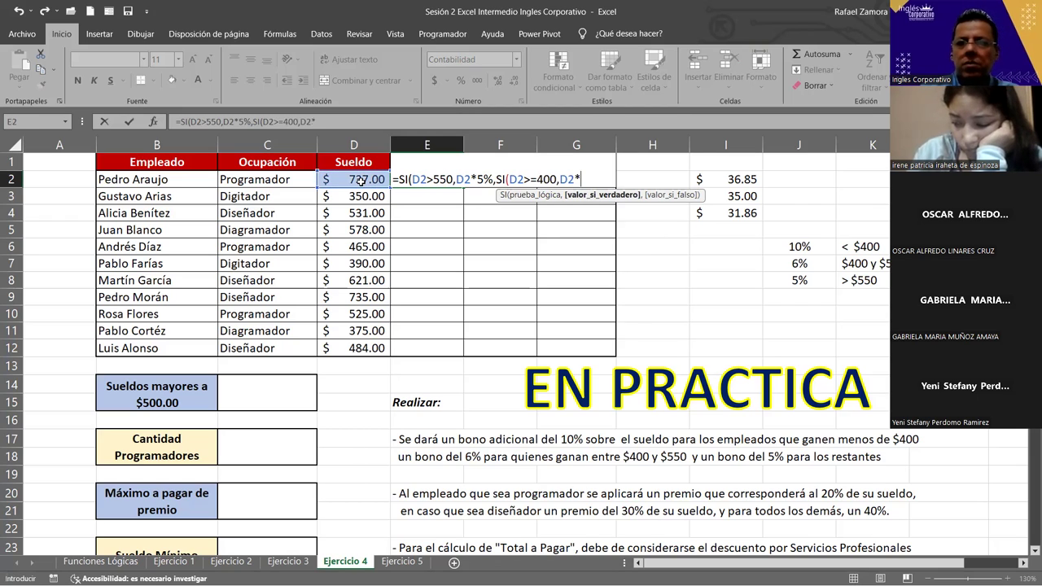
pyautogui.write('6')
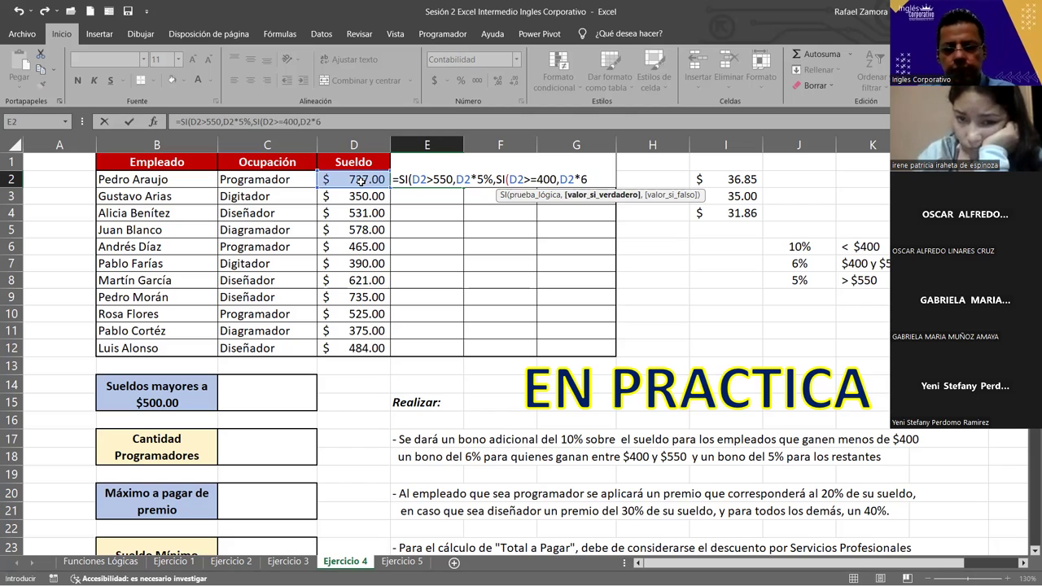
pyautogui.write('%')
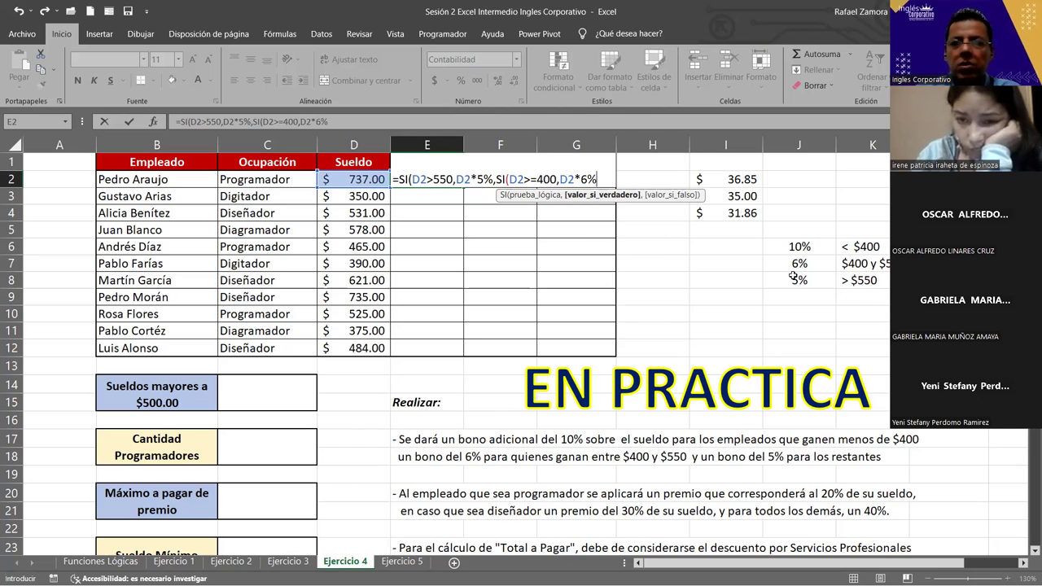
pyautogui.write(',')
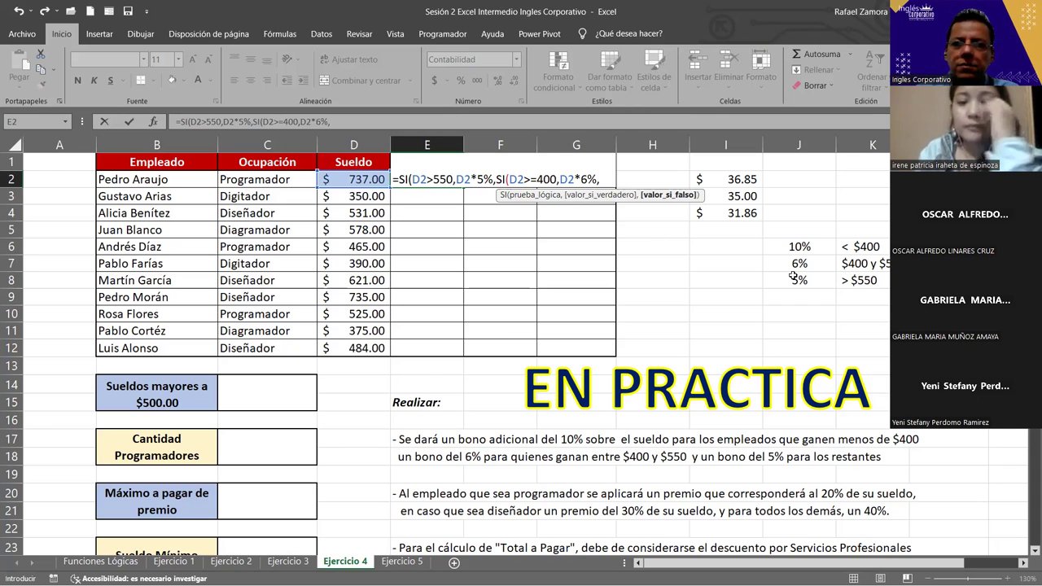
pyautogui.click(354, 180)
pyautogui.write('*')
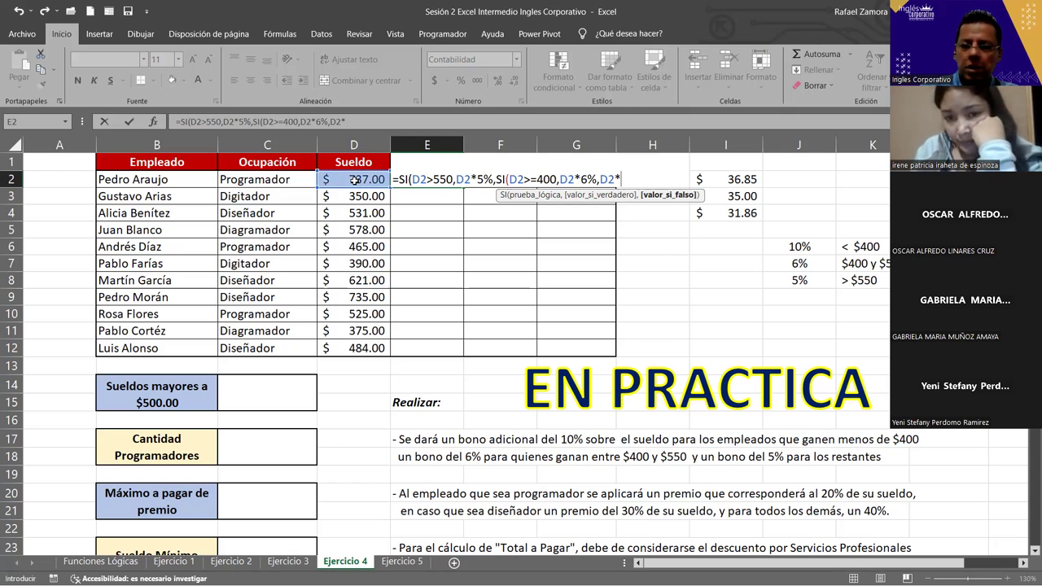
pyautogui.write('5%')
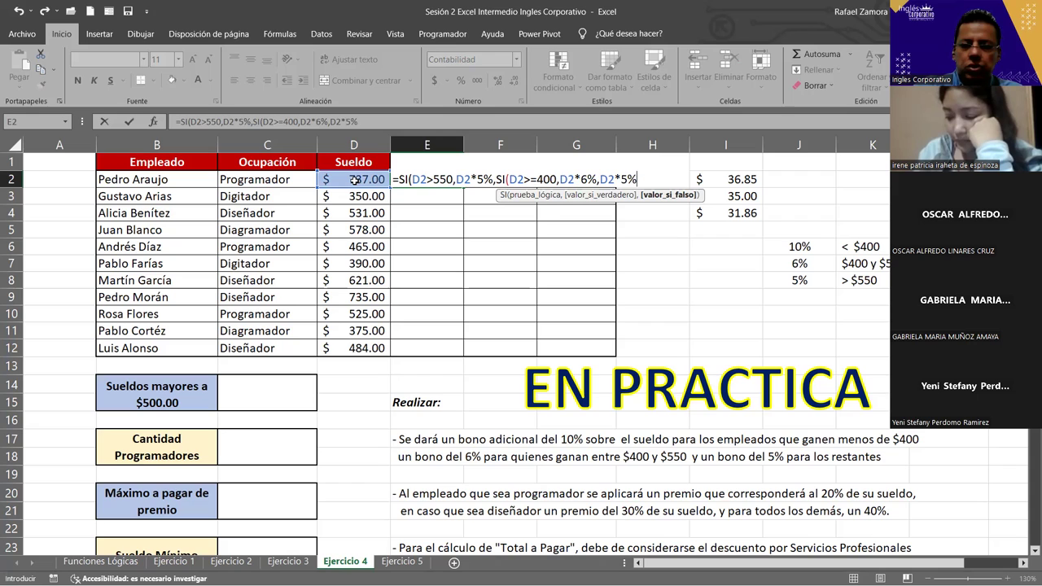
pyautogui.write(')')
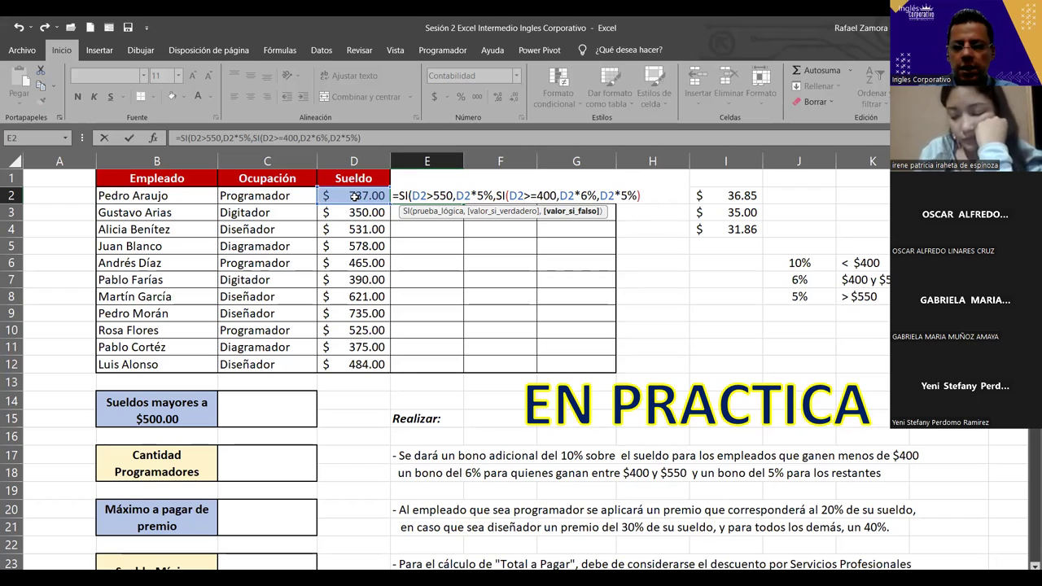
pyautogui.write(')')
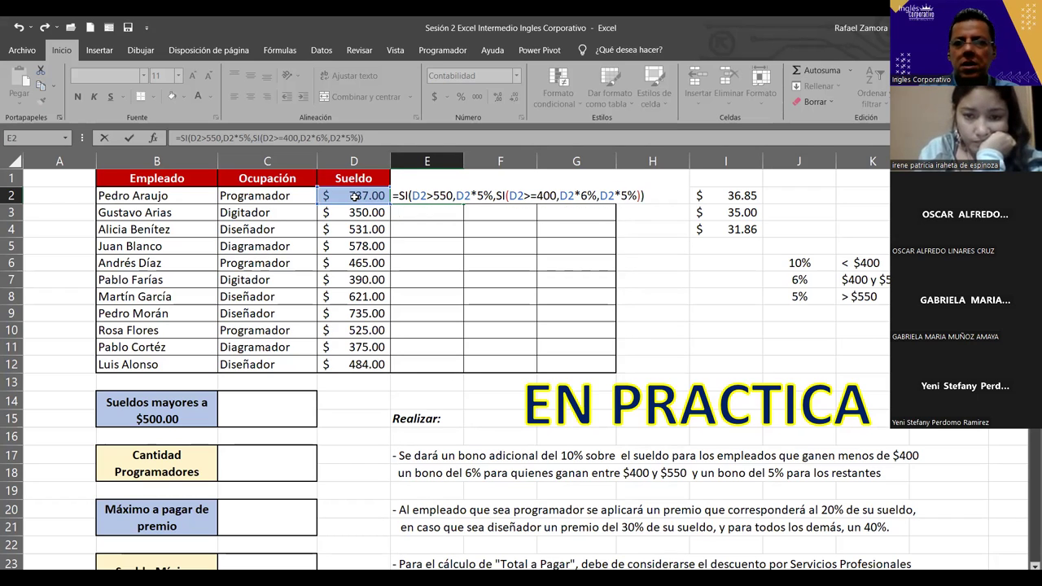
pyautogui.press('Return')
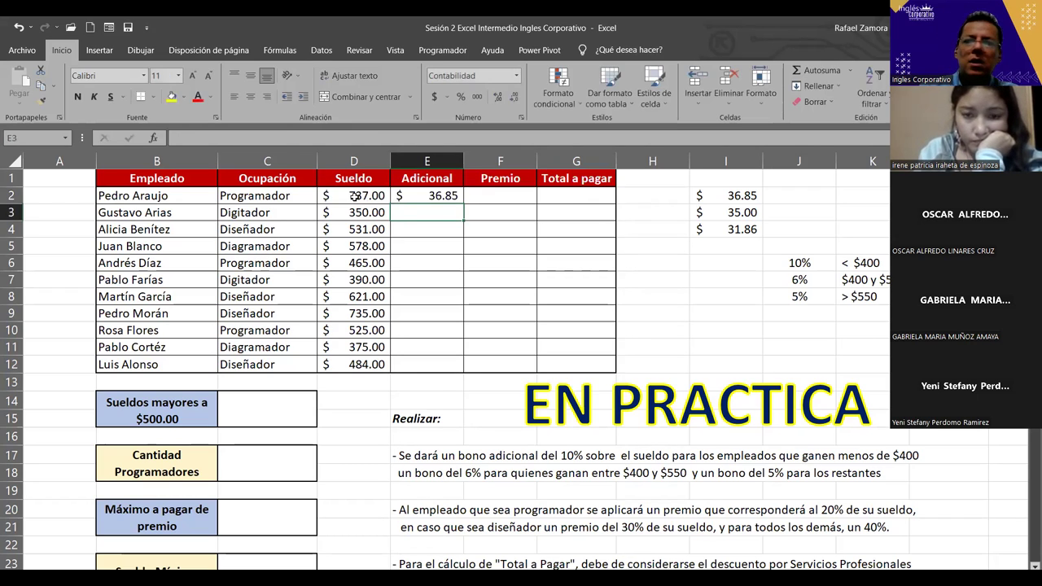
# Fill E2's bonus formula down to E12 and reopen E2's formula for review.
pyautogui.click(448, 200)
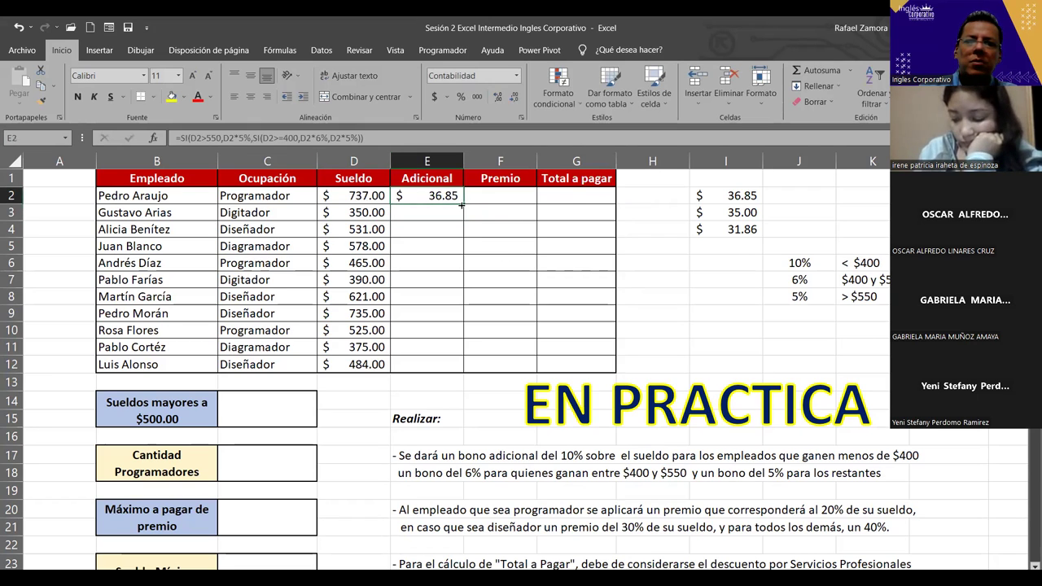
pyautogui.moveTo(462, 206); pyautogui.dragTo(421, 366)
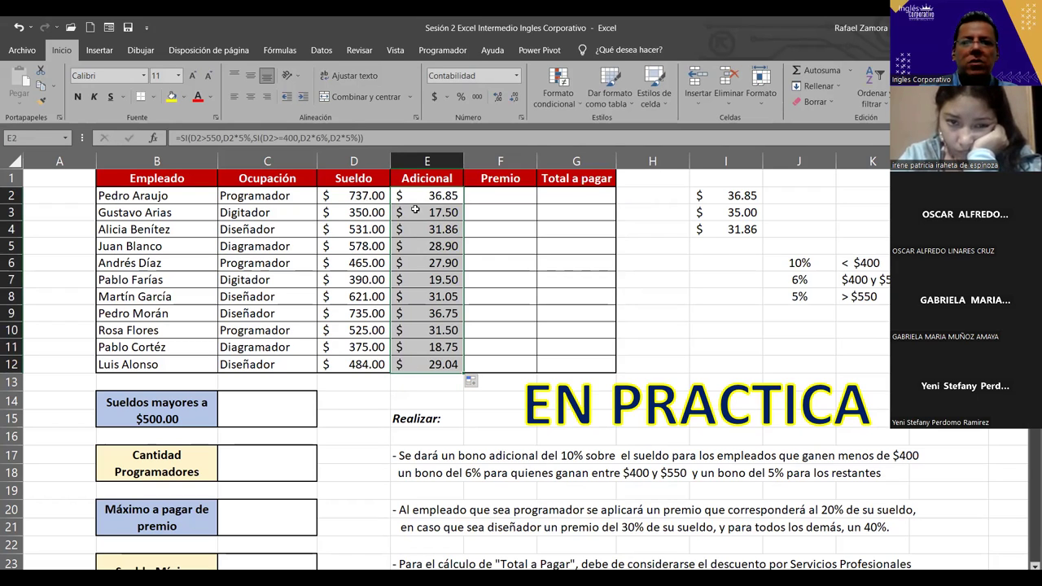
pyautogui.doubleClick(447, 195)
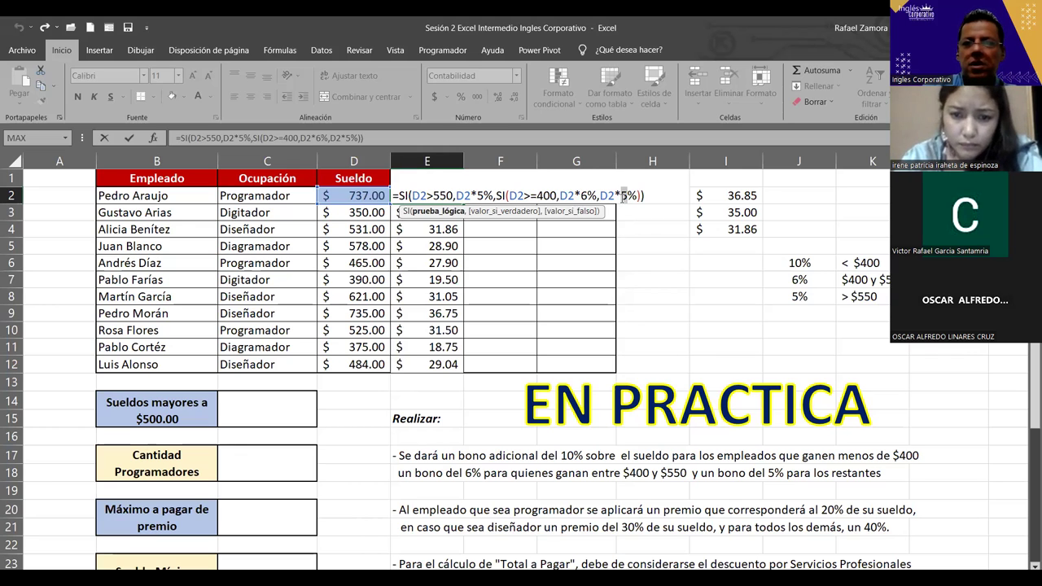
pyautogui.press('Return')
pyautogui.click(440, 195)
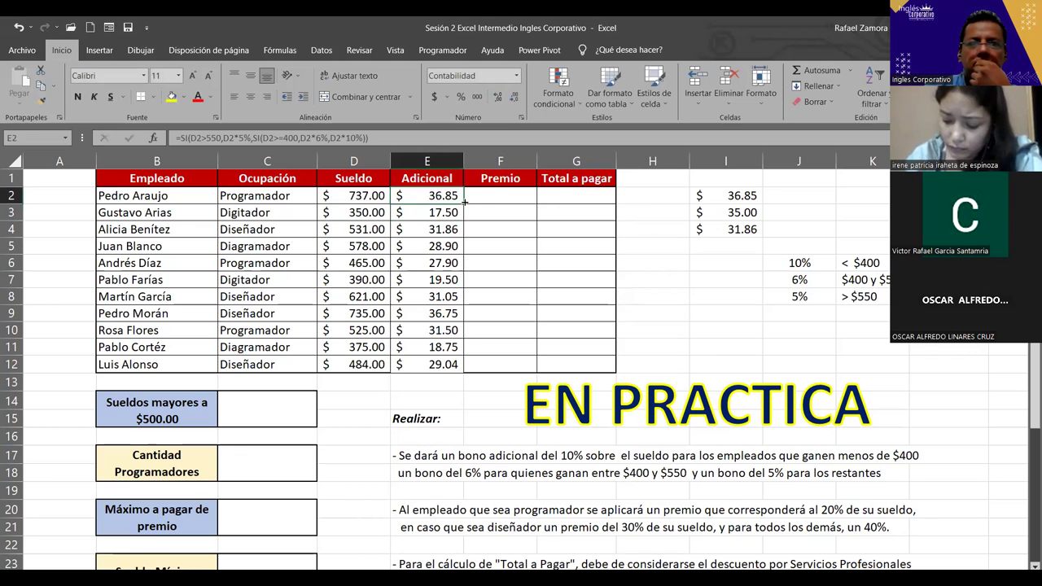
pyautogui.doubleClick(464, 203)
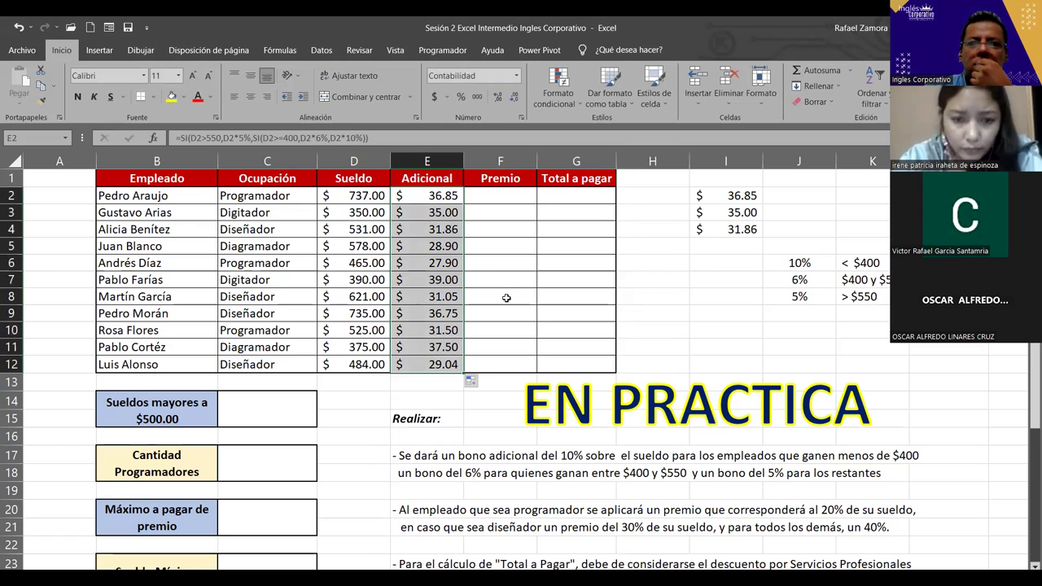
pyautogui.click(454, 194)
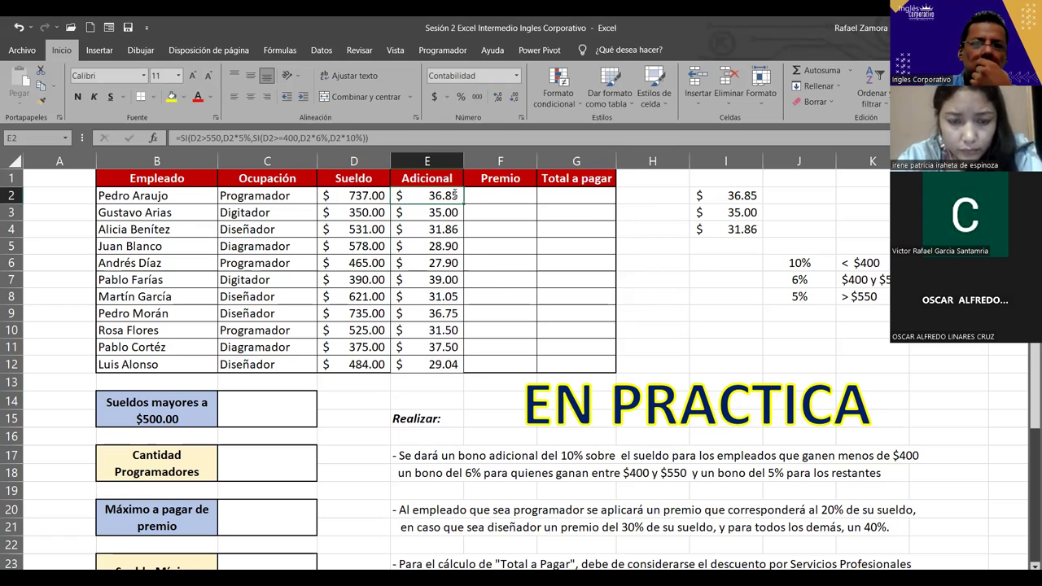
pyautogui.doubleClick(456, 195)
pyautogui.click(484, 197)
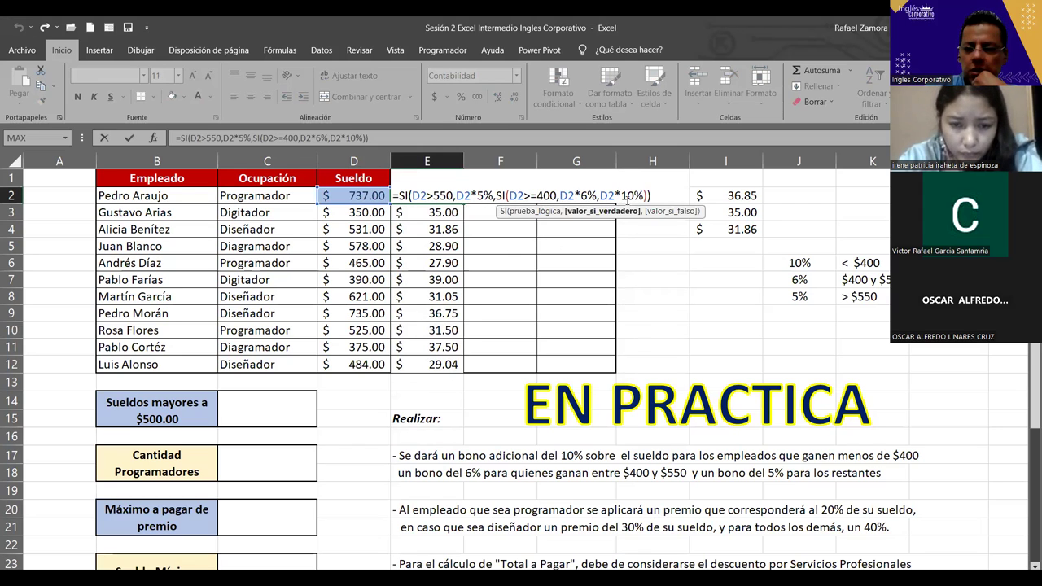
pyautogui.press('Return')
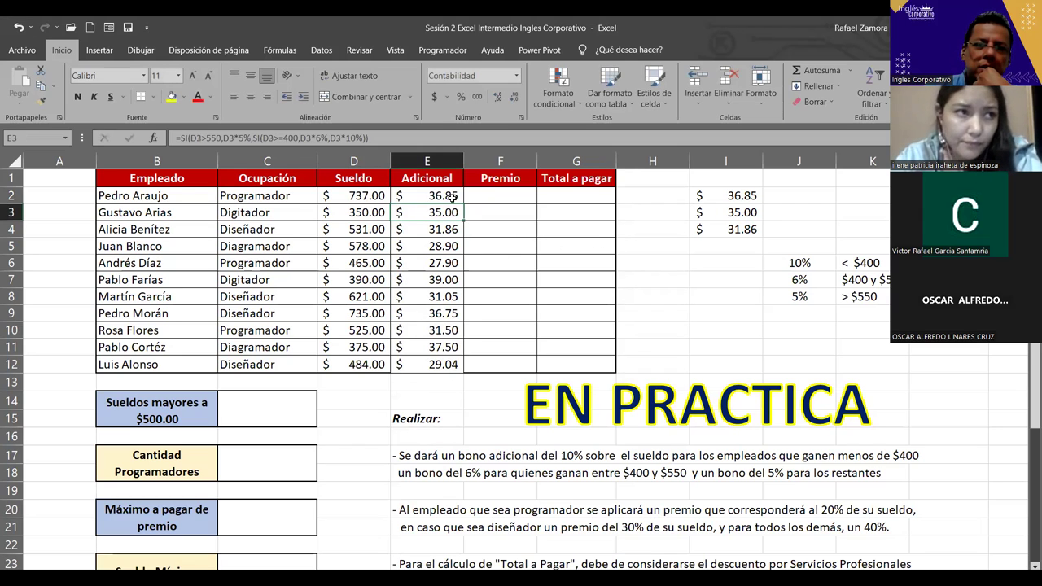
pyautogui.click(454, 196)
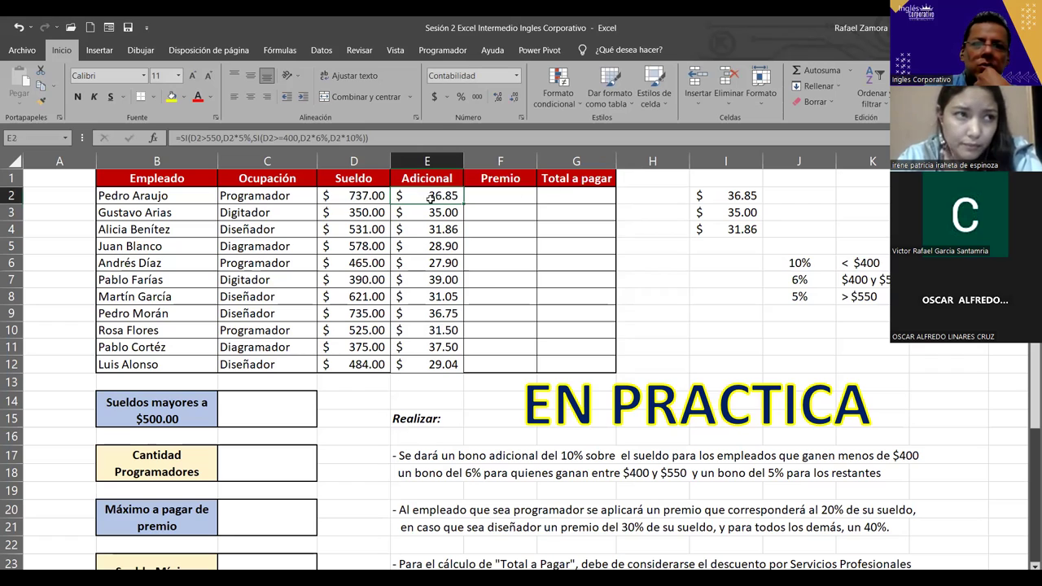
pyautogui.click(754, 196)
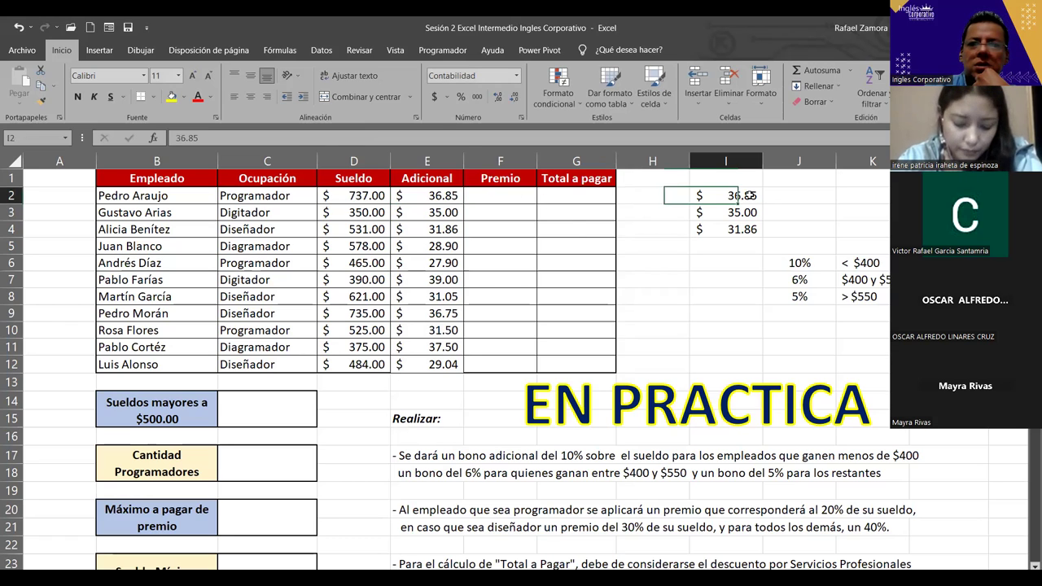
pyautogui.click(429, 219)
pyautogui.click(723, 211)
pyautogui.click(432, 228)
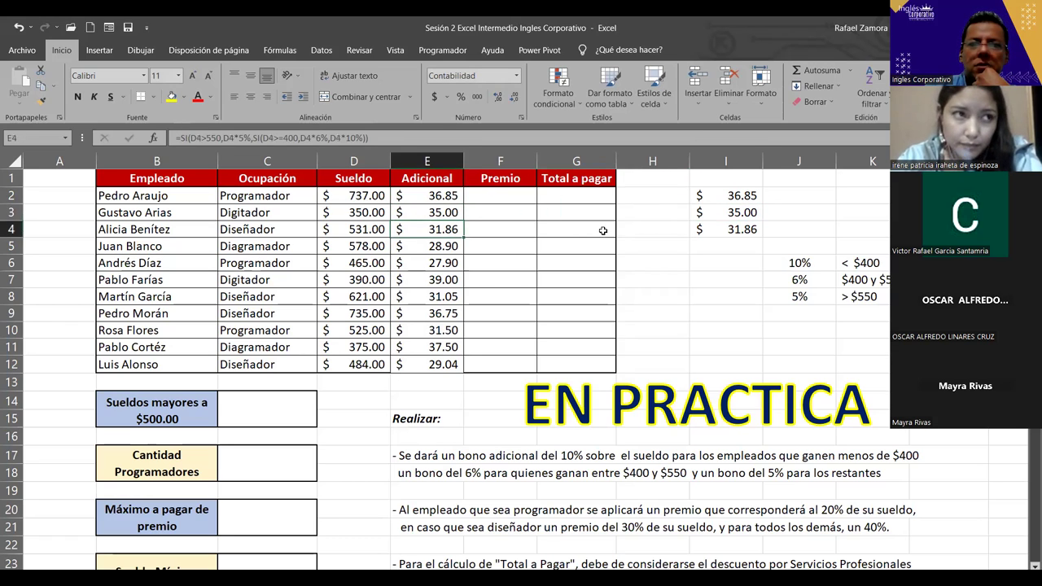
pyautogui.click(722, 231)
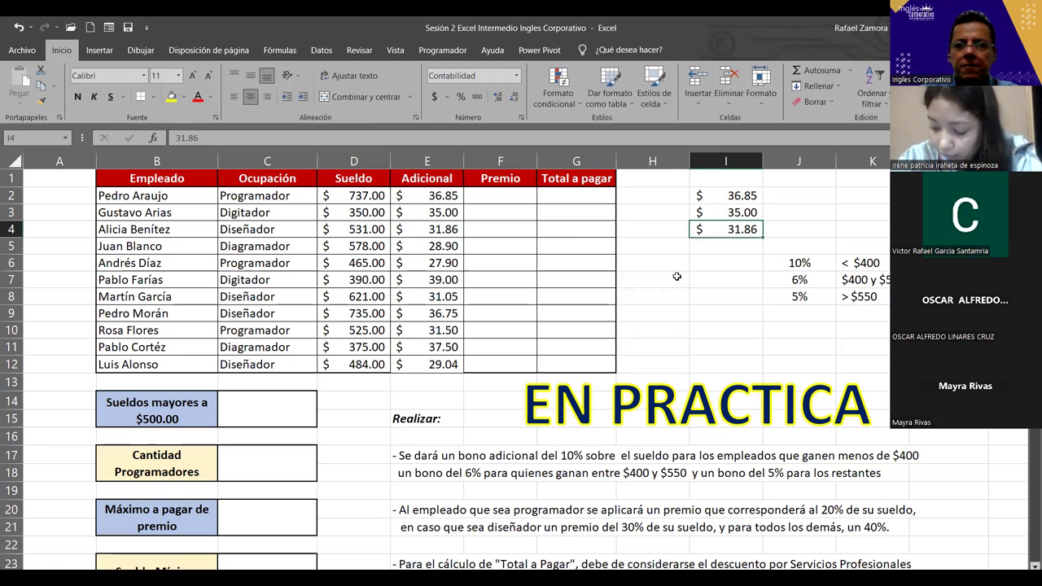
# Walk through E2's arguments D2>550, D2*5%, D2>=400, D2*6% and D2*10%, leaving the formula unchanged.
pyautogui.click(438, 195)
pyautogui.doubleClick(437, 196)
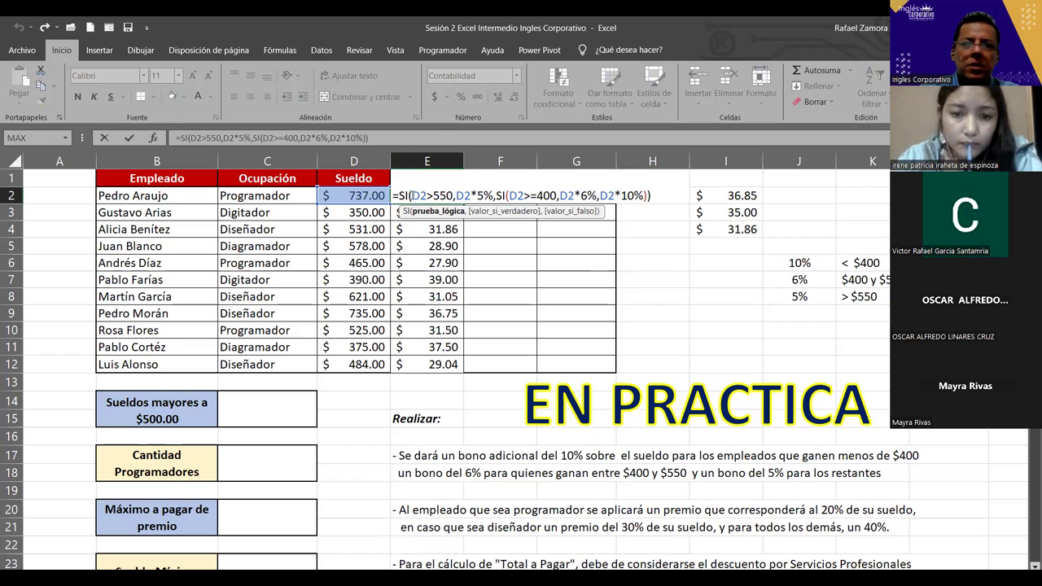
pyautogui.moveTo(411, 195); pyautogui.dragTo(454, 195)
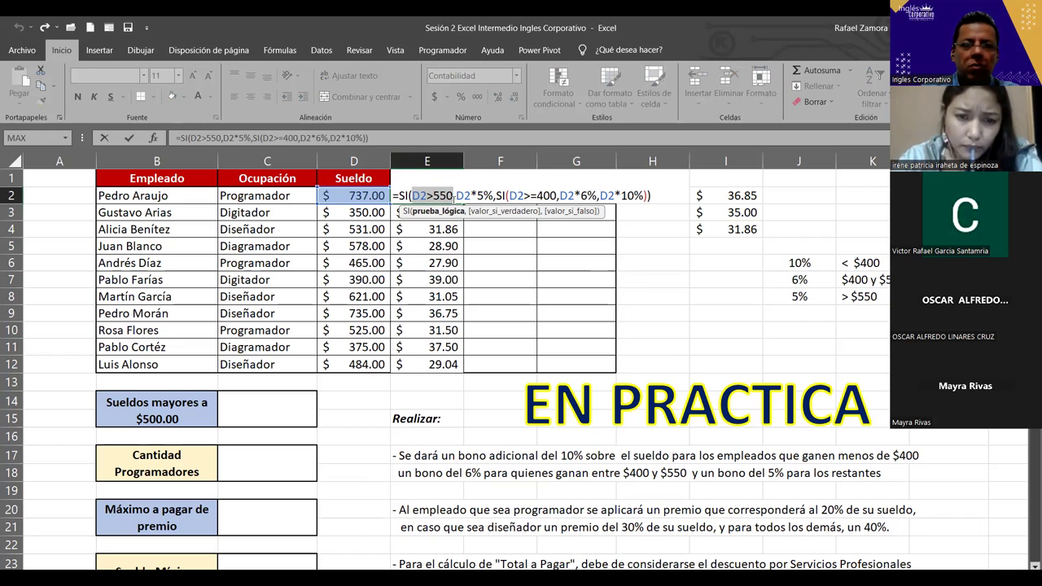
pyautogui.moveTo(457, 195); pyautogui.dragTo(492, 195)
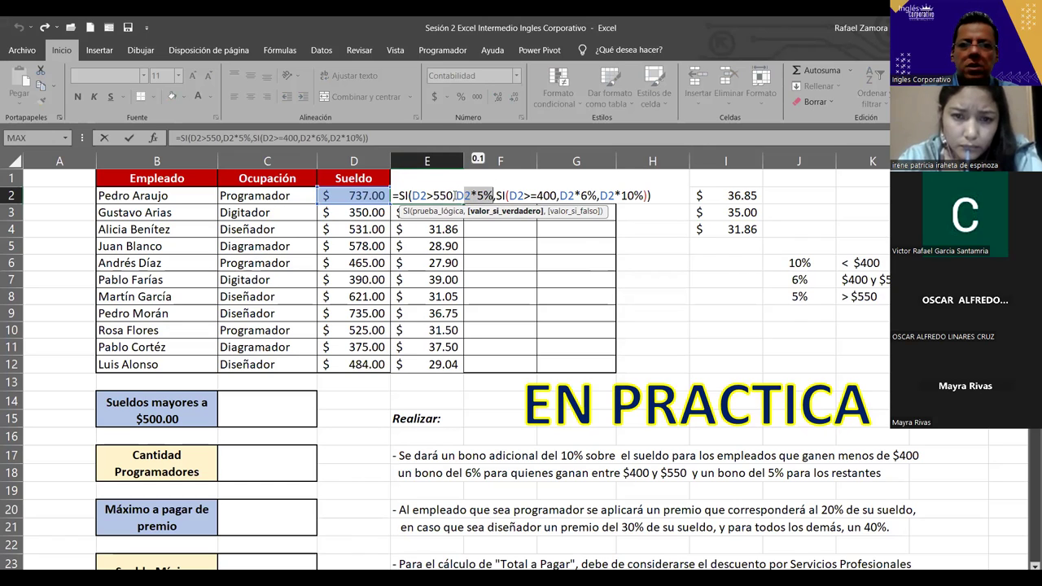
pyautogui.moveTo(455, 195); pyautogui.dragTo(493, 196)
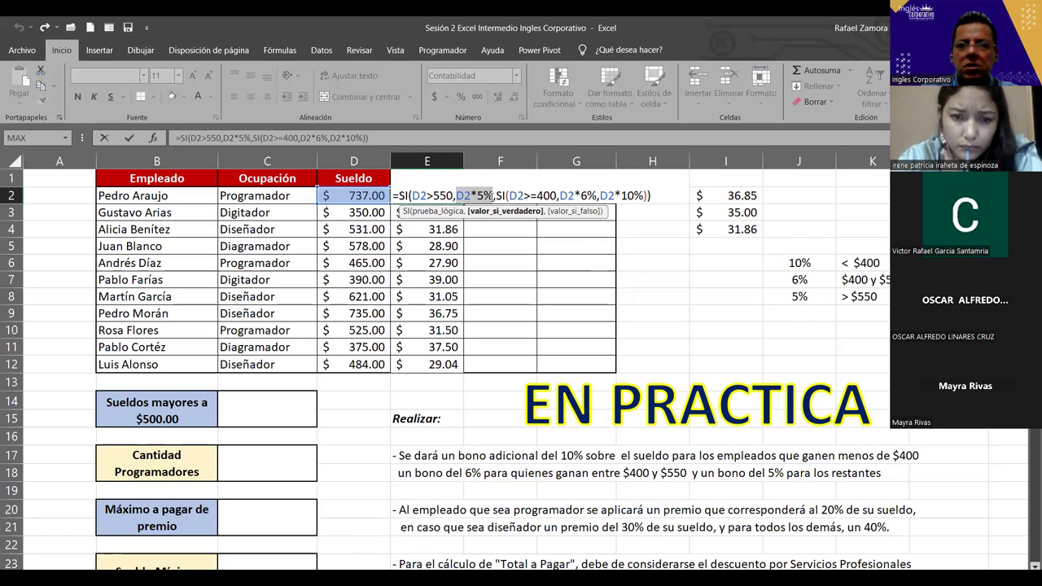
pyautogui.click(496, 196)
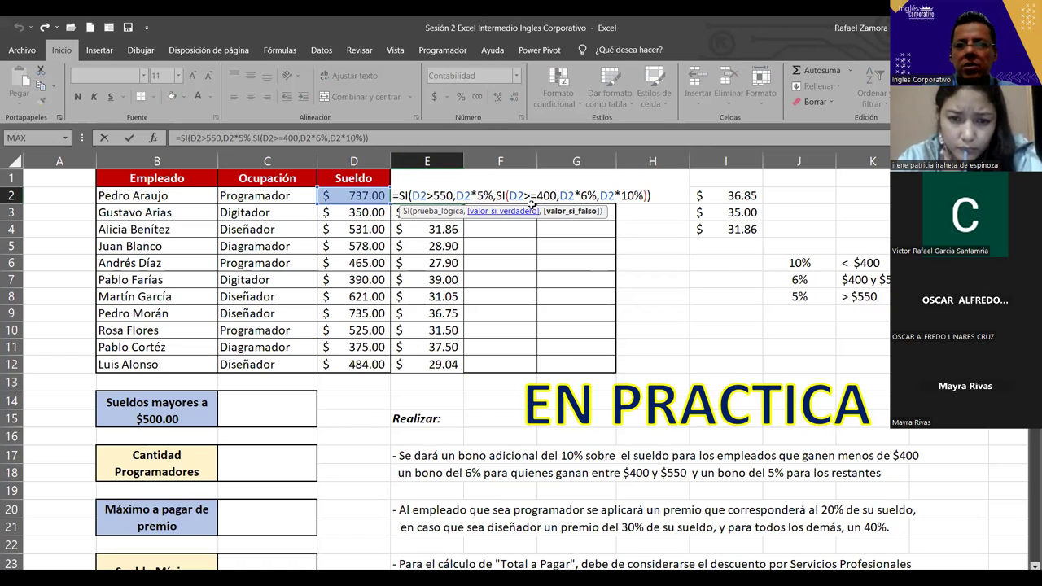
pyautogui.moveTo(510, 196); pyautogui.dragTo(557, 195)
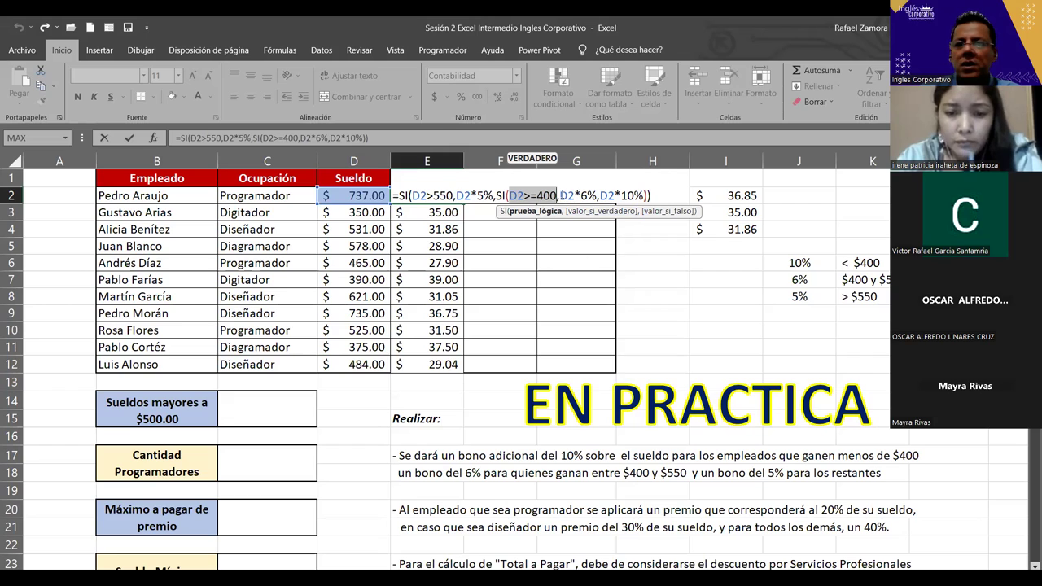
pyautogui.moveTo(560, 196); pyautogui.dragTo(586, 196)
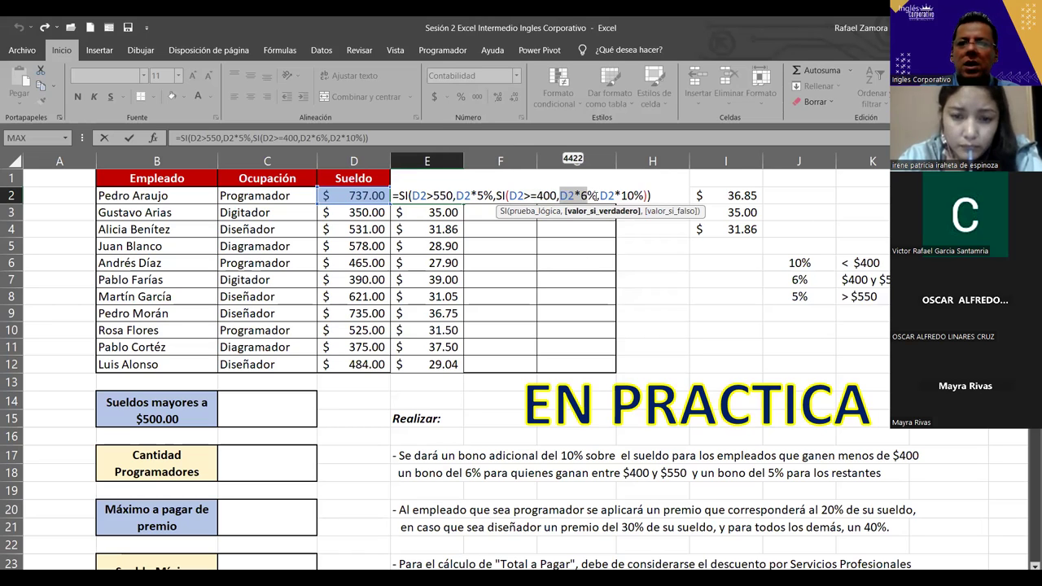
pyautogui.click(598, 195)
pyautogui.moveTo(600, 195); pyautogui.dragTo(647, 196)
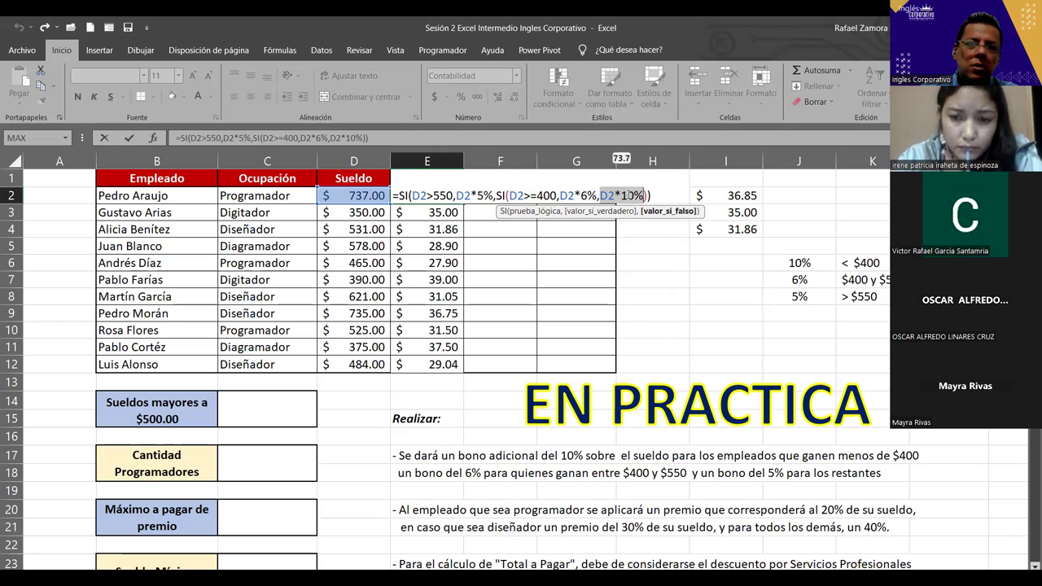
pyautogui.click(658, 196)
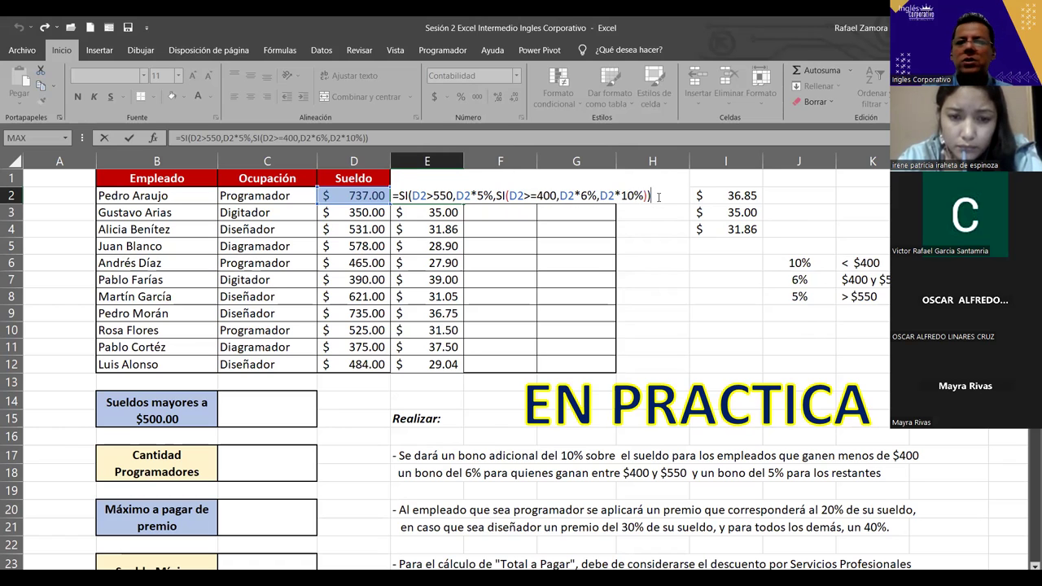
pyautogui.press('Return')
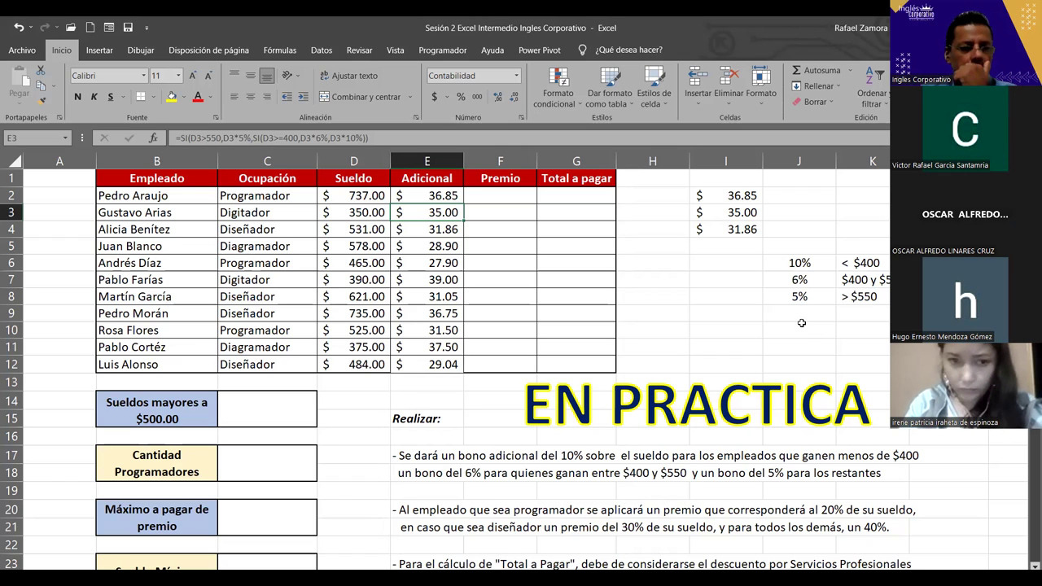
# Move down the Adicional column and select the second employee's salary cell.
pyautogui.press('Down')
pyautogui.press('Down')
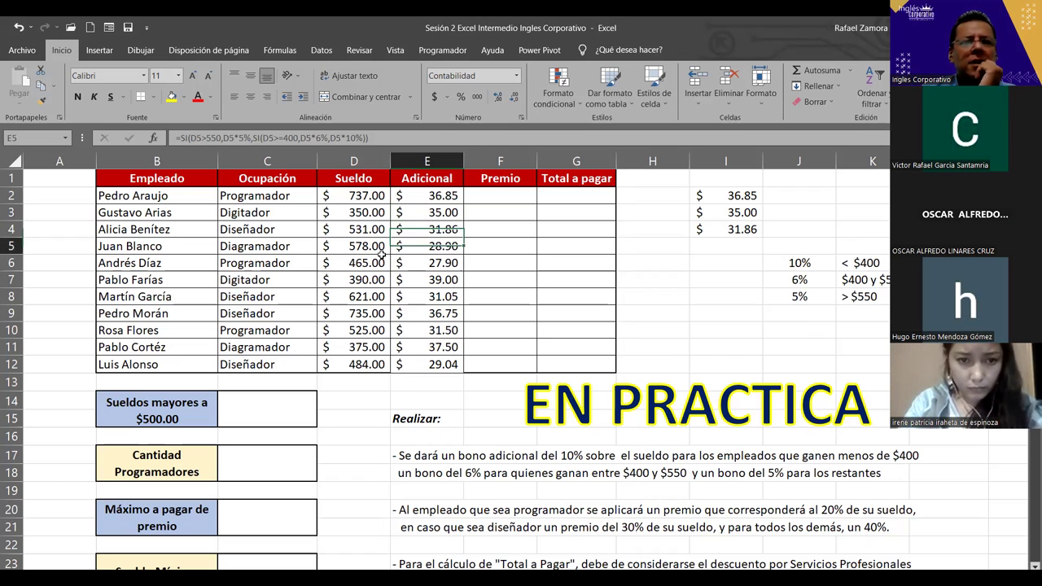
pyautogui.click(381, 254)
pyautogui.click(382, 214)
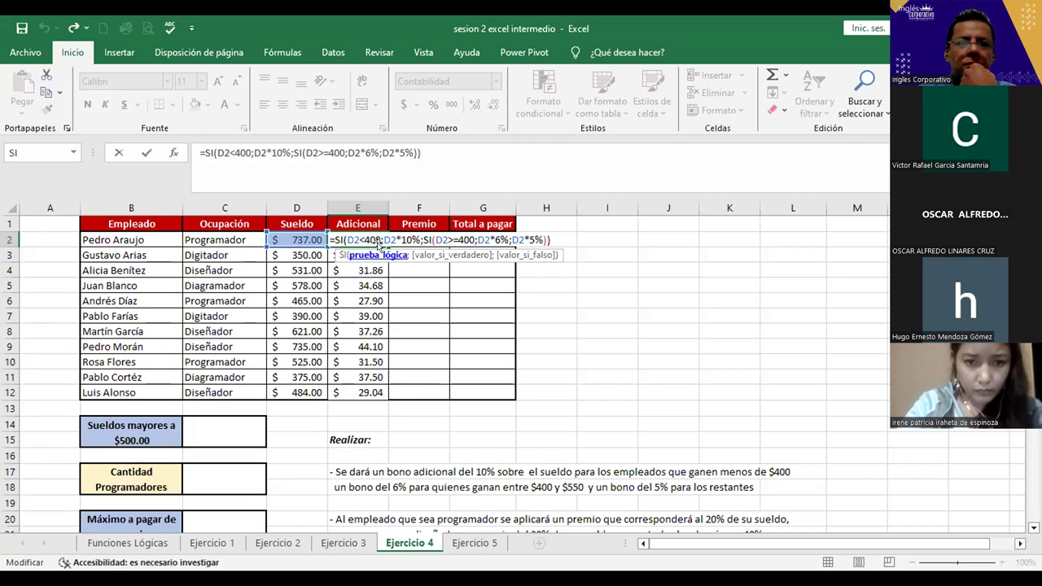
# Step through E2's D2<400, D2*10%, D2>=400, D2*6%, D2*5% arguments and commit, showing 44.22.
pyautogui.press('Right')
pyautogui.press('Right')
pyautogui.press('Right')
pyautogui.press('Right')
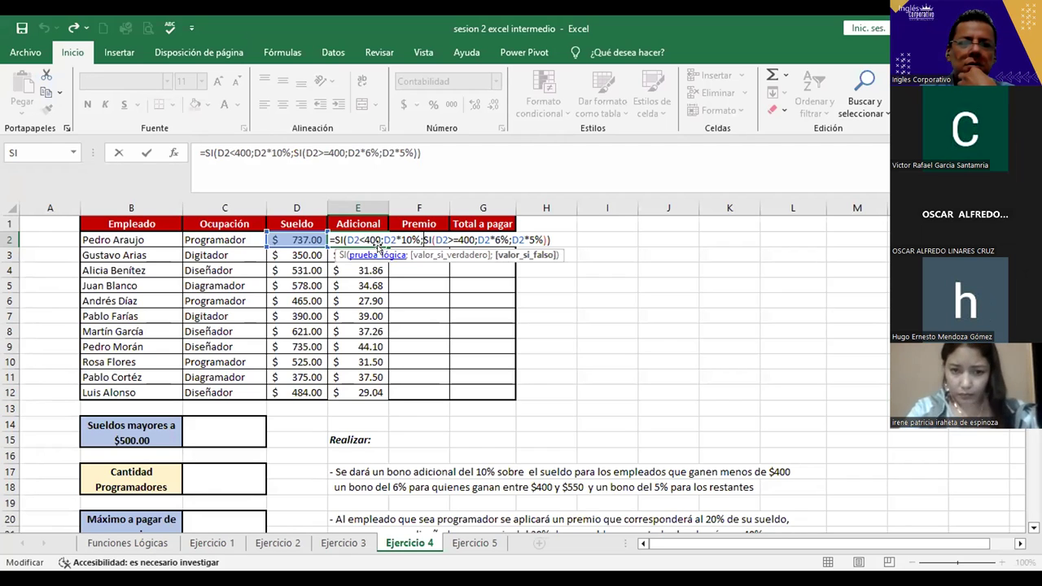
pyautogui.press('Left')
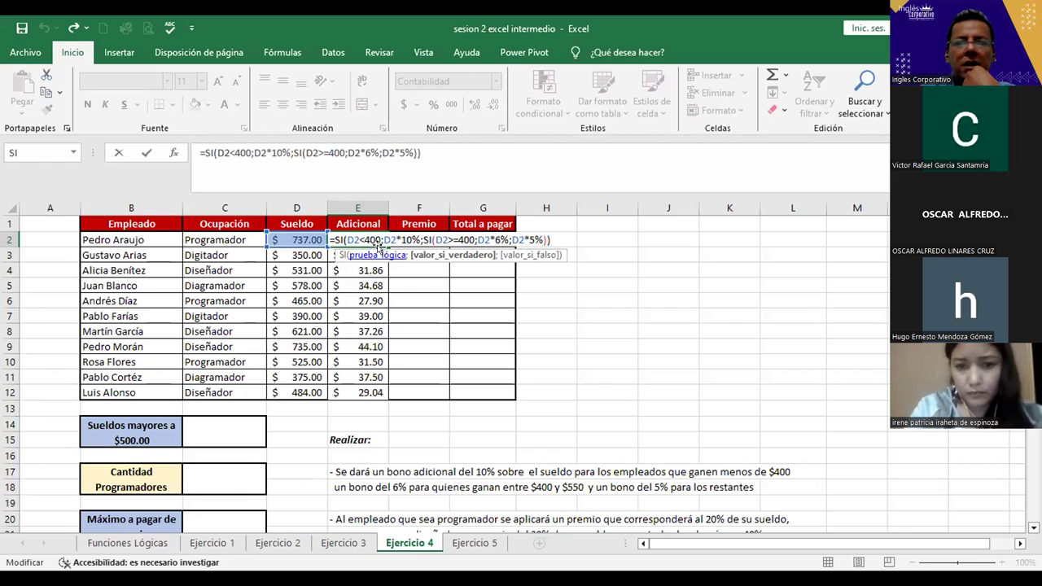
pyautogui.press('Right')
pyautogui.press('Right')
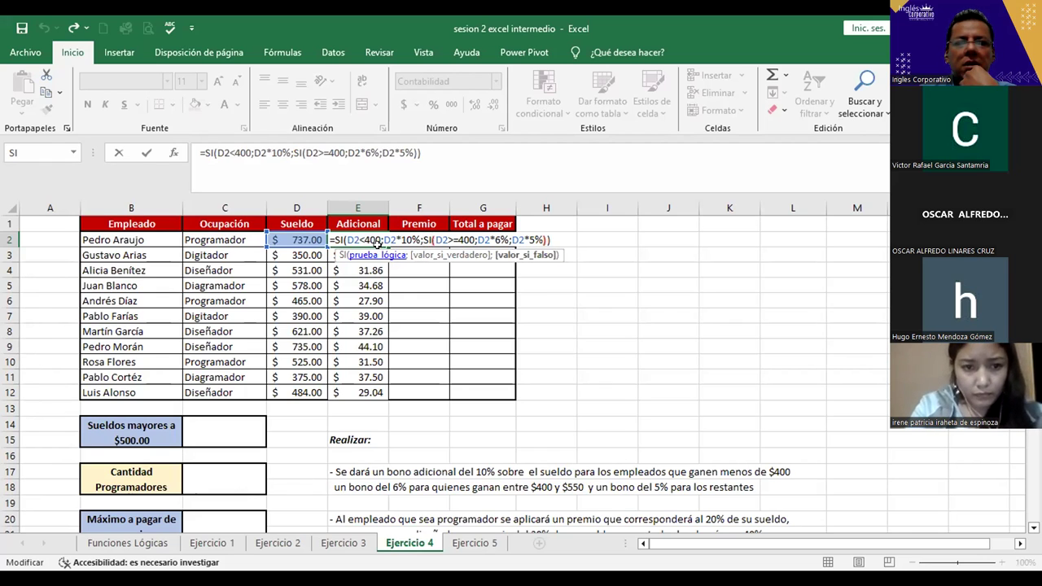
pyautogui.press('Right')
pyautogui.press('Right')
pyautogui.press('Right')
pyautogui.press('Right')
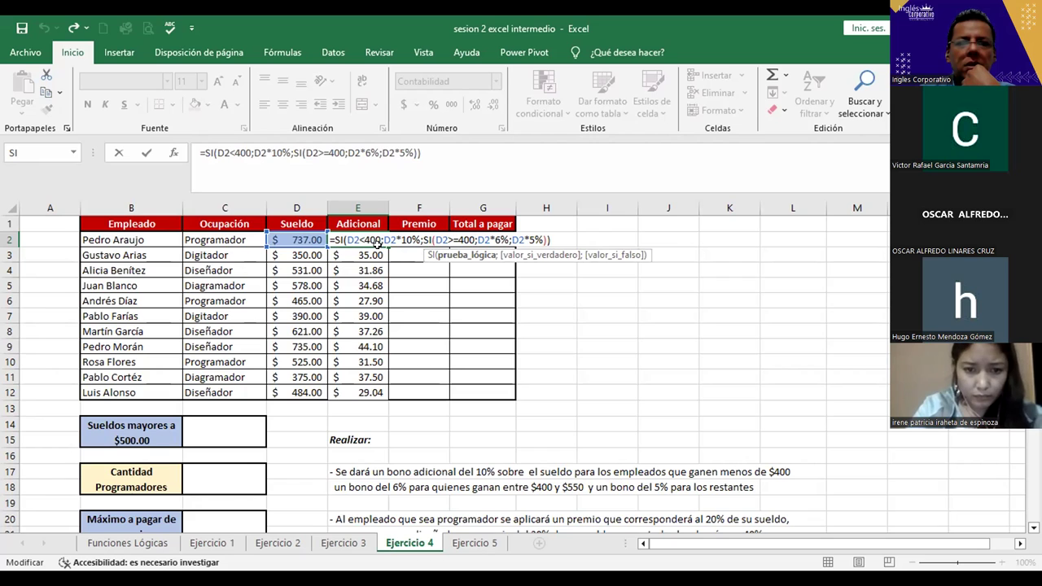
pyautogui.press('Right')
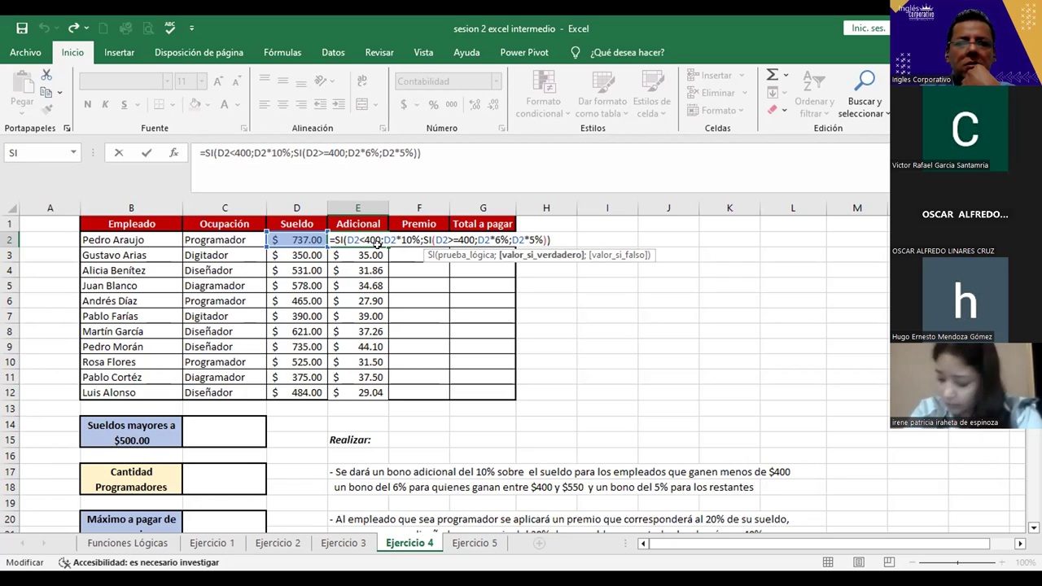
pyautogui.press('Right')
pyautogui.press('Right')
pyautogui.press('Right')
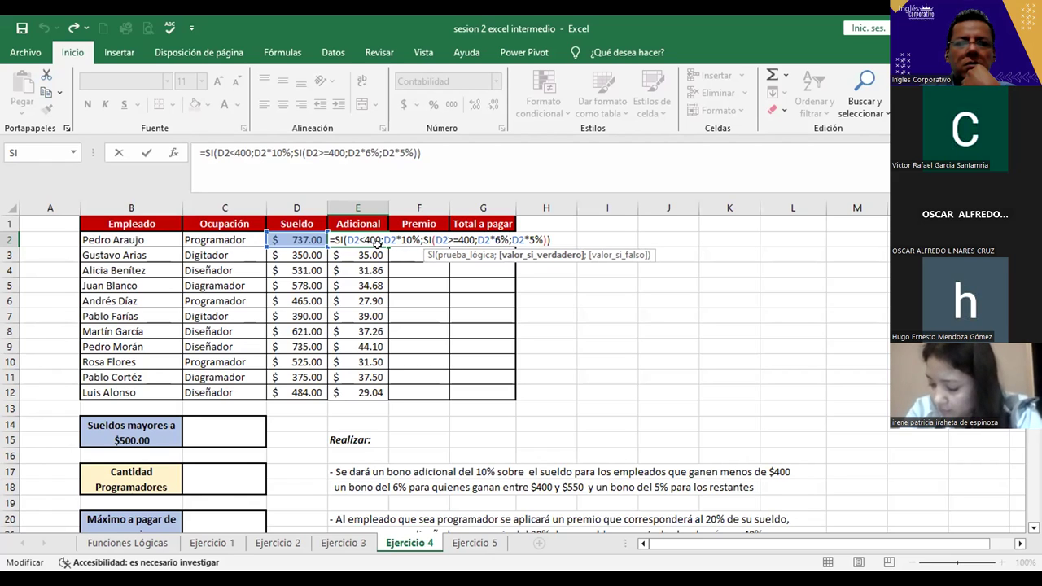
pyautogui.press('Right')
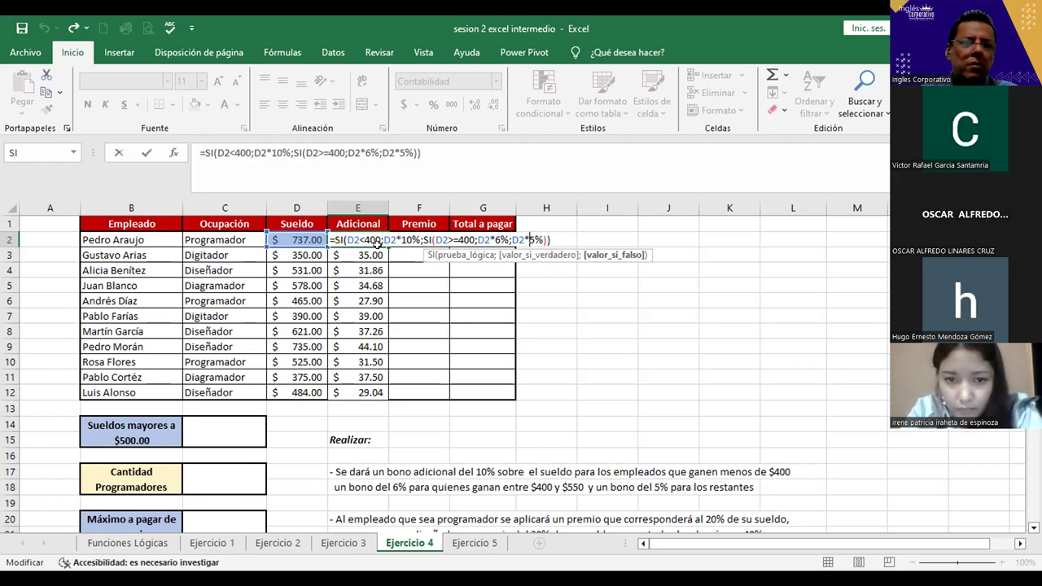
pyautogui.click(378, 241)
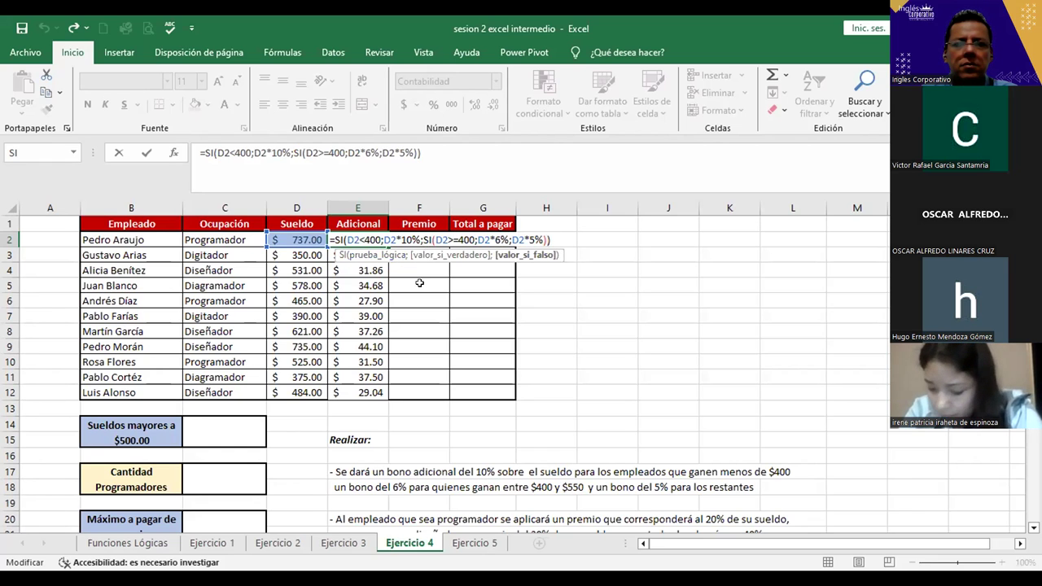
pyautogui.press('Return')
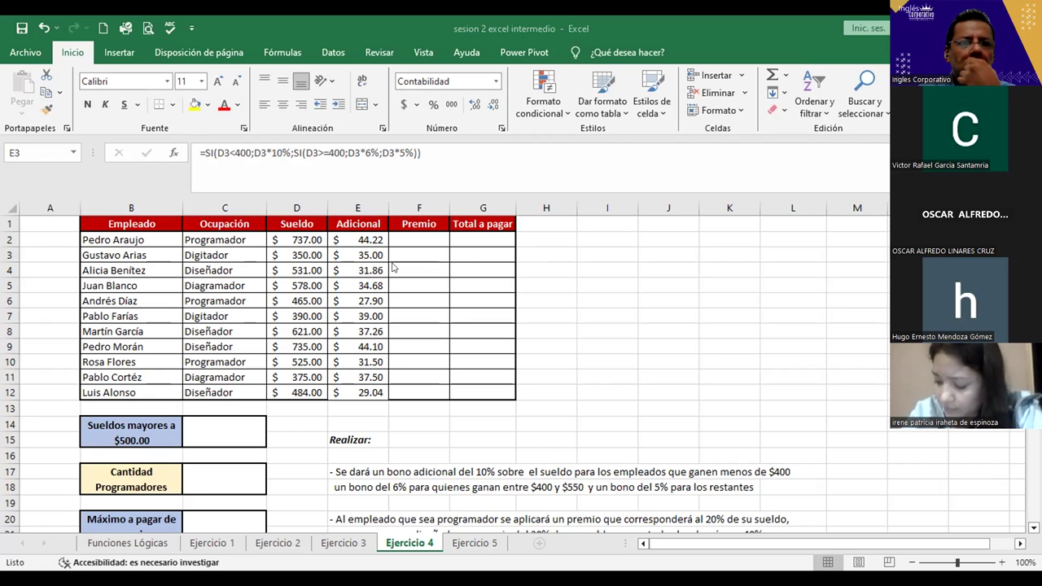
# Confirm the second employee's Adicional formula at 35.00 and put E2's SI formula into edit mode.
pyautogui.press('F2')
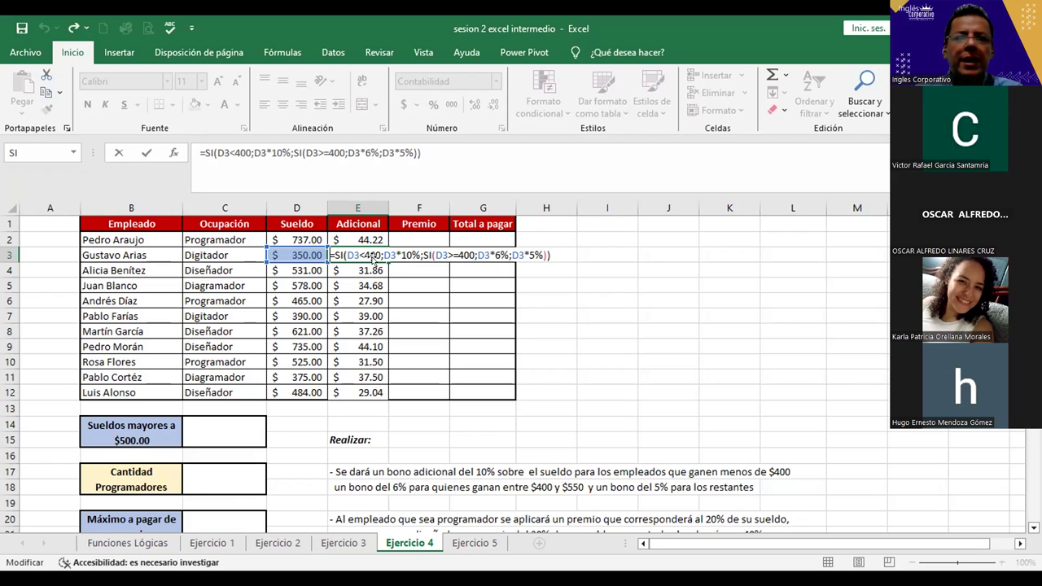
pyautogui.hotkey('ctrl', 'Return')
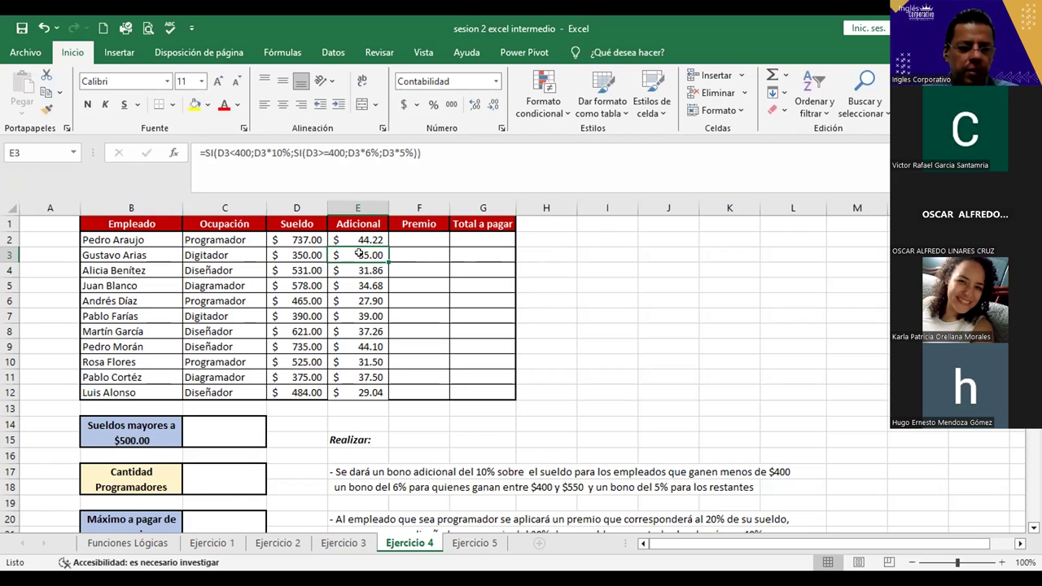
pyautogui.doubleClick(358, 240)
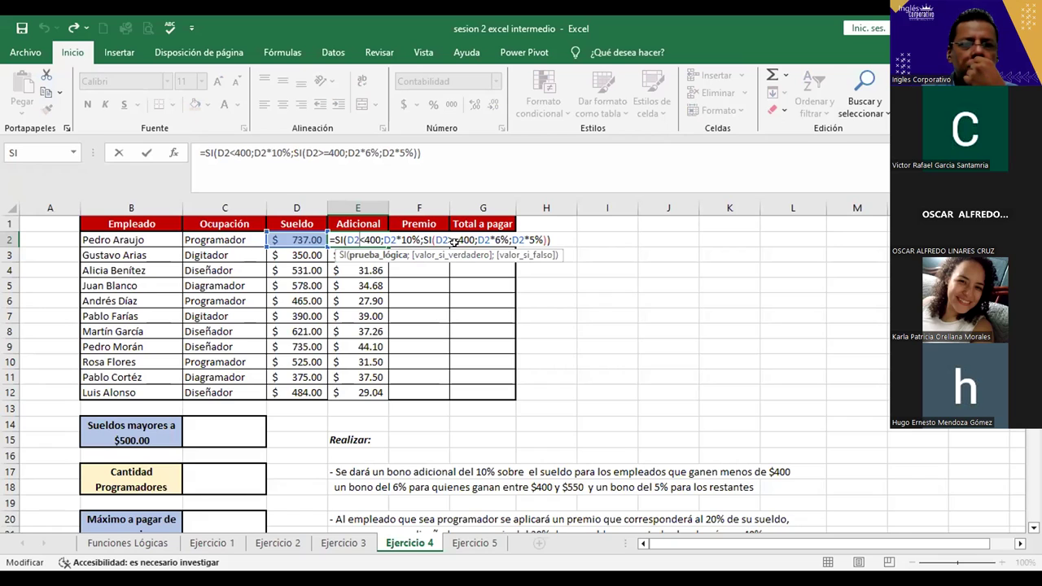
# Change E2's inner test to D2>=550 paying 5%, with a 6% fallback, giving 36.85.
pyautogui.click(450, 240)
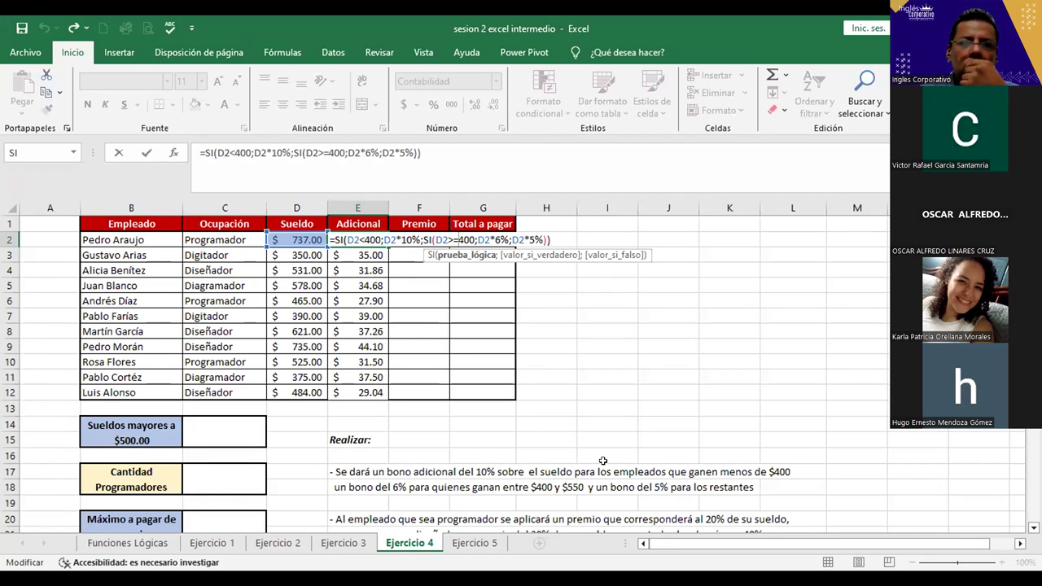
pyautogui.press('Right')
pyautogui.press('Right')
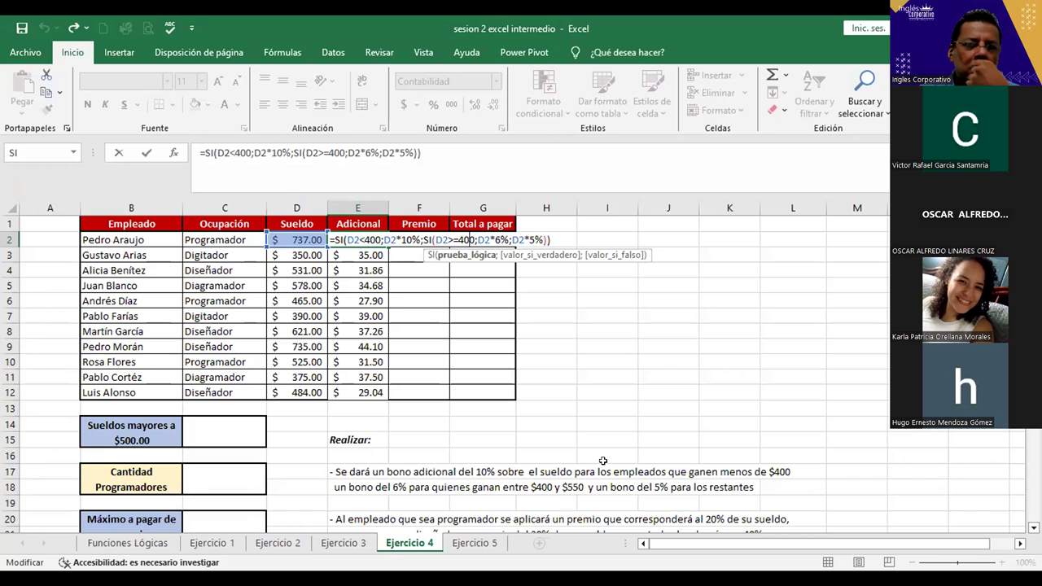
pyautogui.press('BackSpace')
pyautogui.press('BackSpace')
pyautogui.write('55')
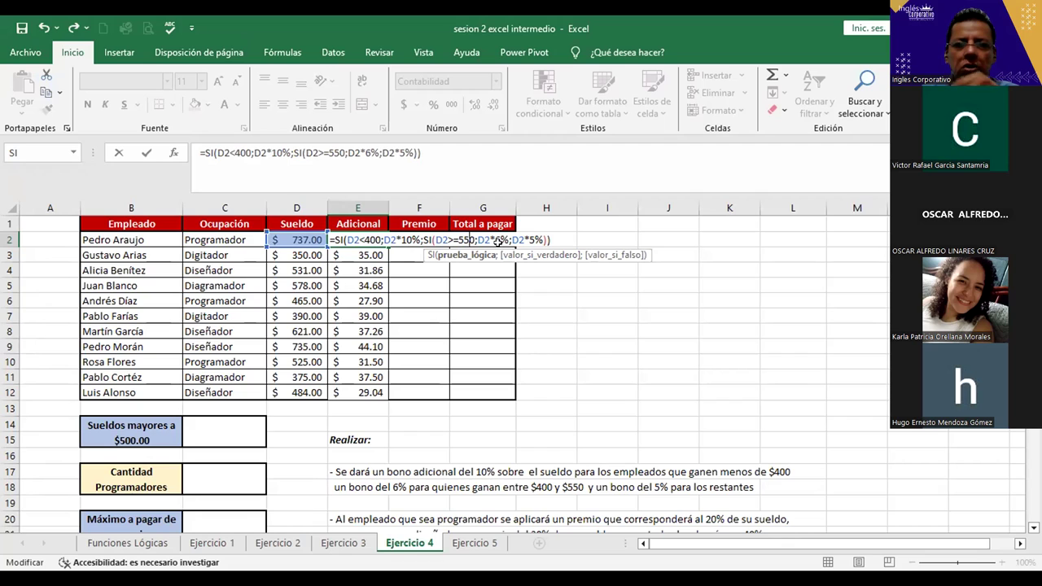
pyautogui.click(499, 239)
pyautogui.press('BackSpace')
pyautogui.write('5')
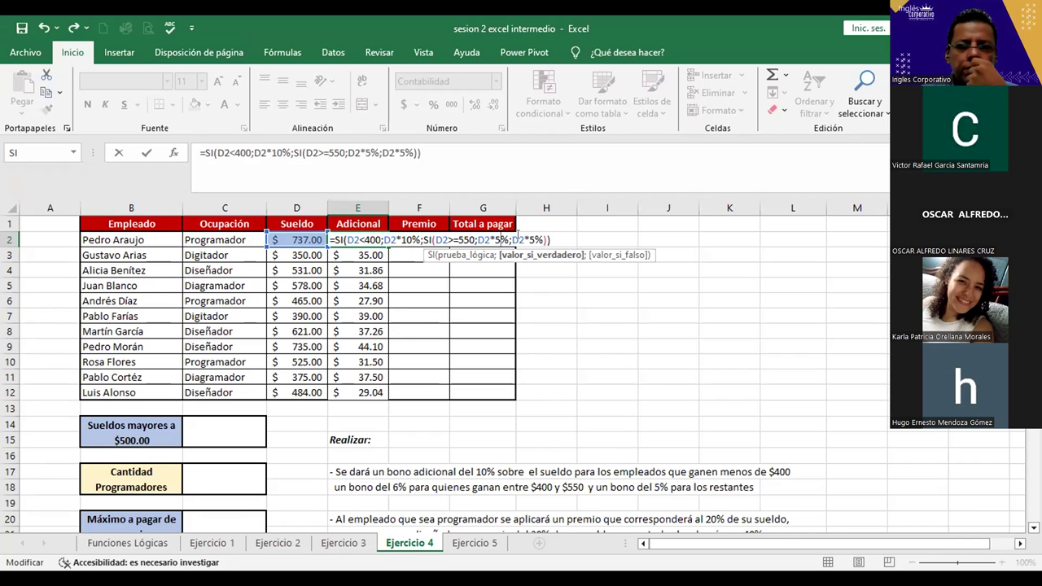
pyautogui.click(530, 237)
pyautogui.press('BackSpace')
pyautogui.write('6')
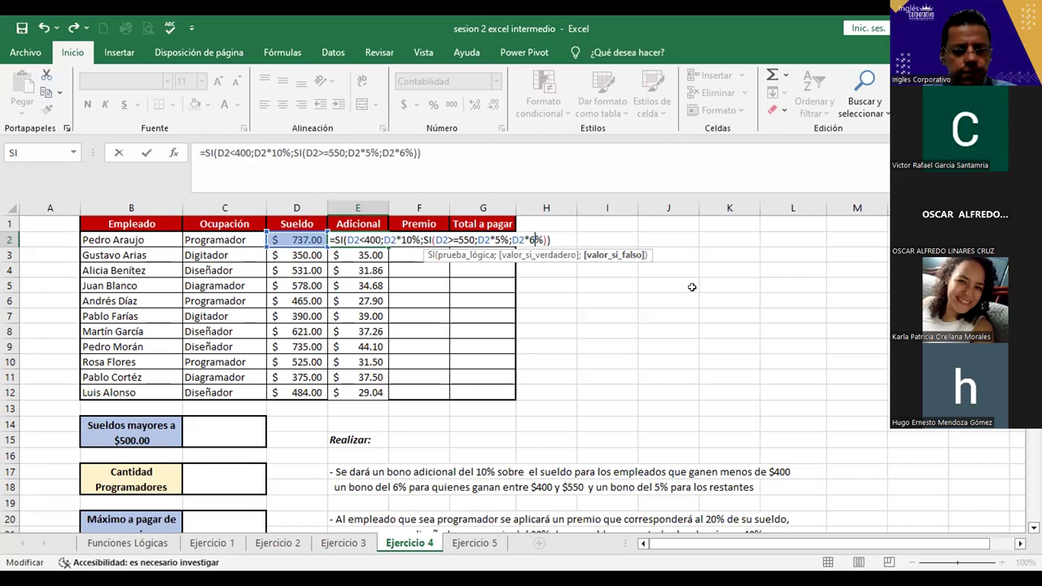
pyautogui.press('Return')
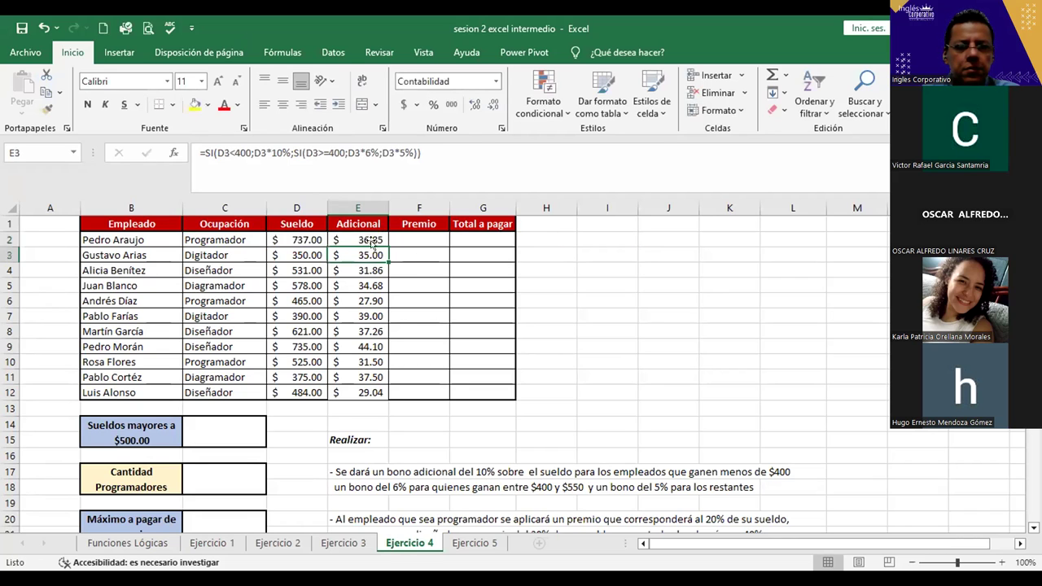
# Fill the revised E2 formula down to E12 and spot-check several copied Adicional cells.
pyautogui.click(375, 240)
pyautogui.moveTo(383, 241); pyautogui.dragTo(378, 387)
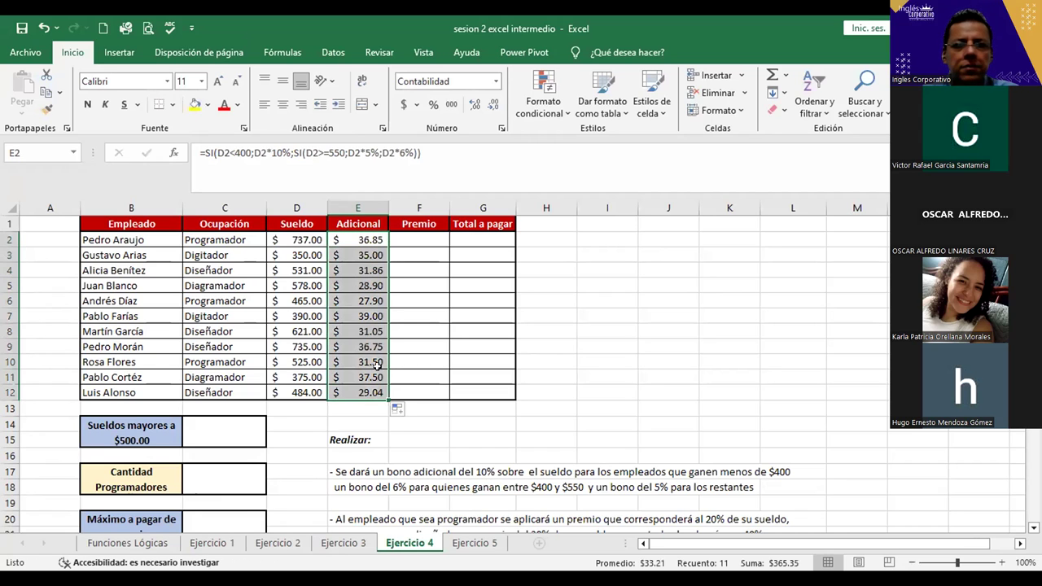
pyautogui.click(376, 317)
pyautogui.click(363, 285)
pyautogui.click(362, 270)
pyautogui.click(362, 241)
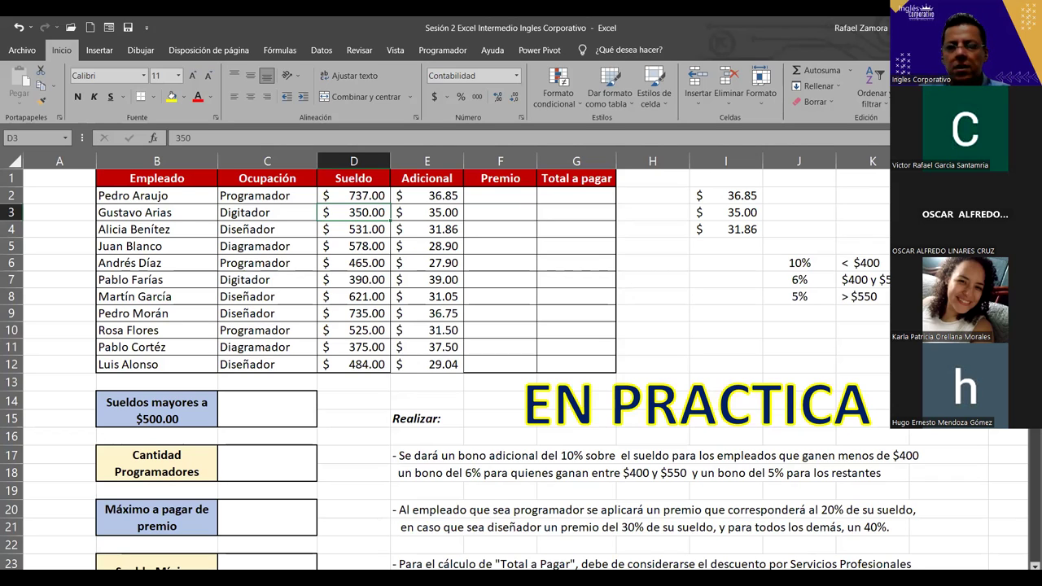
pyautogui.click(500, 199)
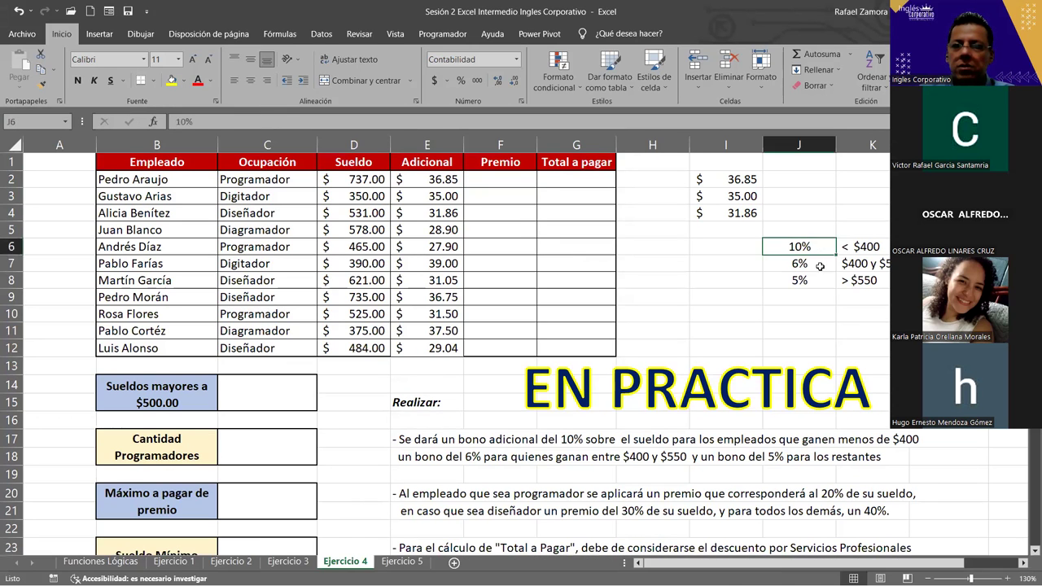
# Move the bonus rate table up and enter Programador with a 20% premio rate.
pyautogui.moveTo(802, 245); pyautogui.dragTo(855, 280)
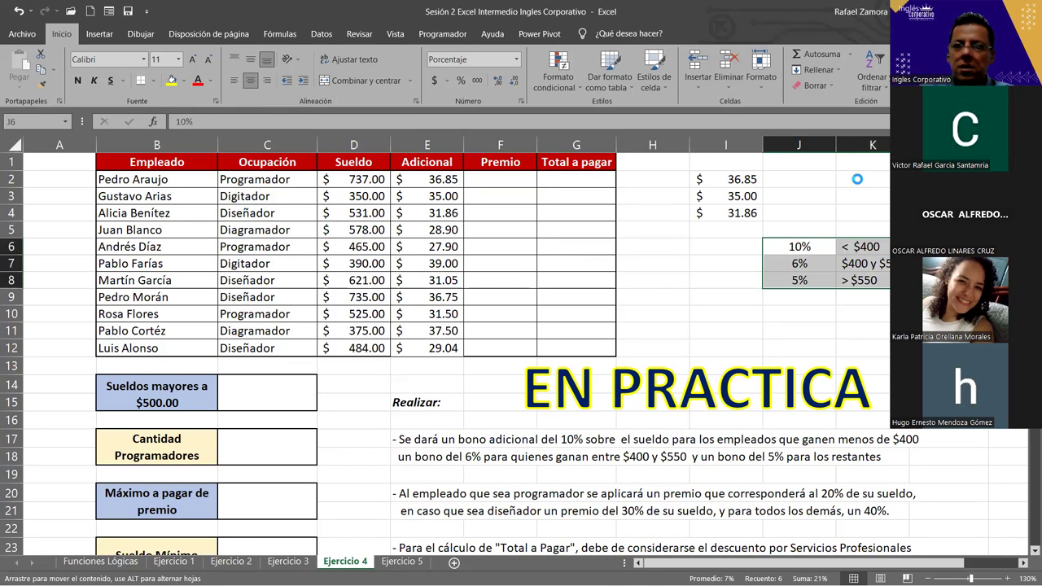
pyautogui.moveTo(856, 179); pyautogui.dragTo(856, 179)
pyautogui.click(857, 251)
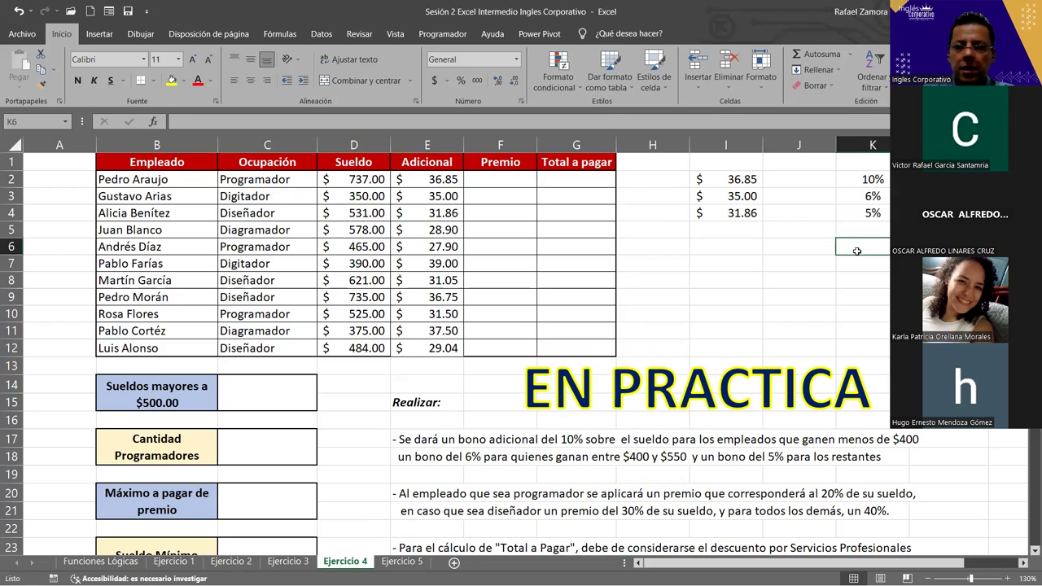
pyautogui.write('P')
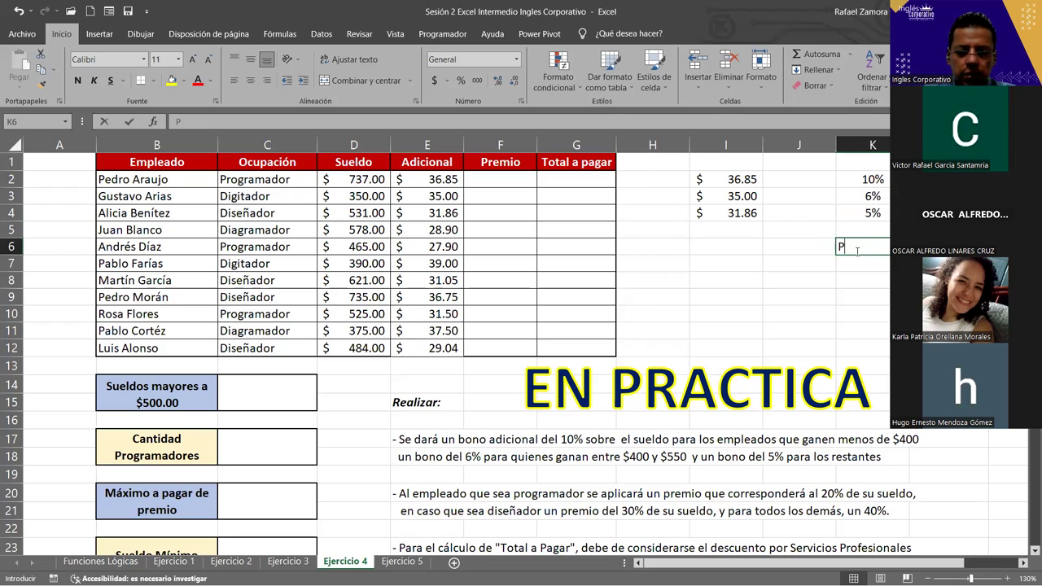
pyautogui.write('rogramador')
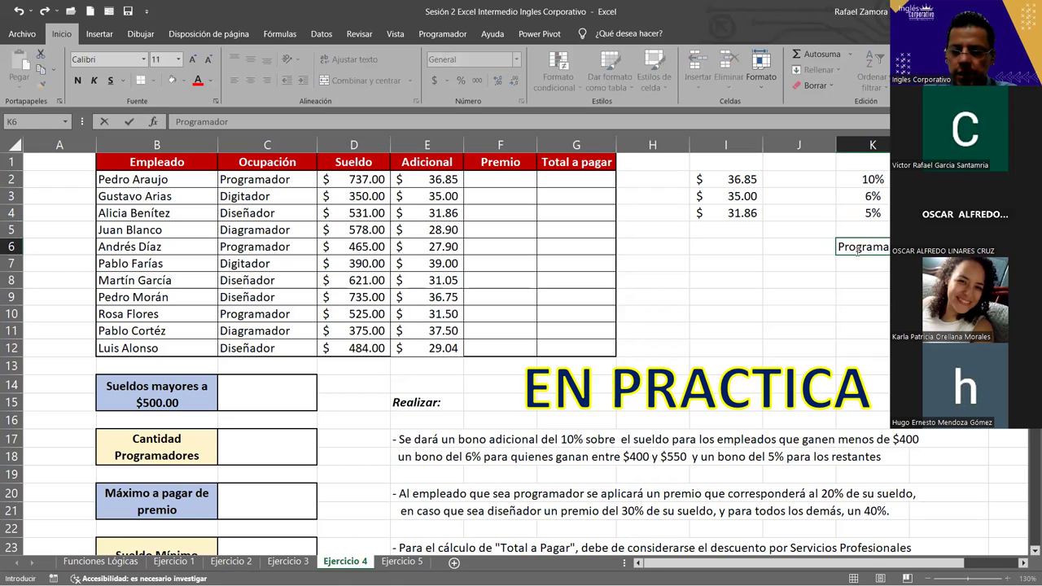
pyautogui.press('Tab')
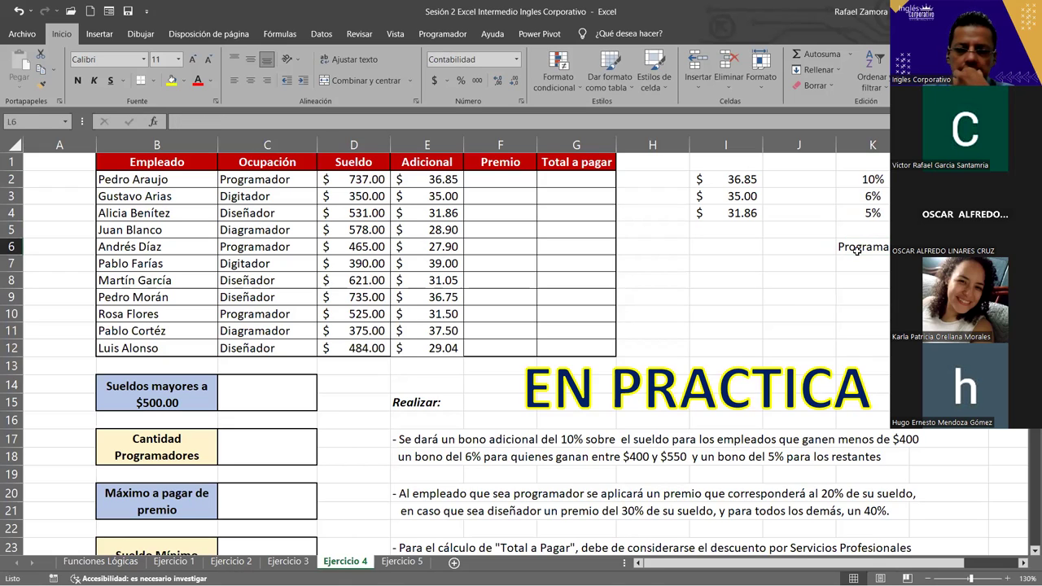
pyautogui.write('20%')
pyautogui.press('Return')
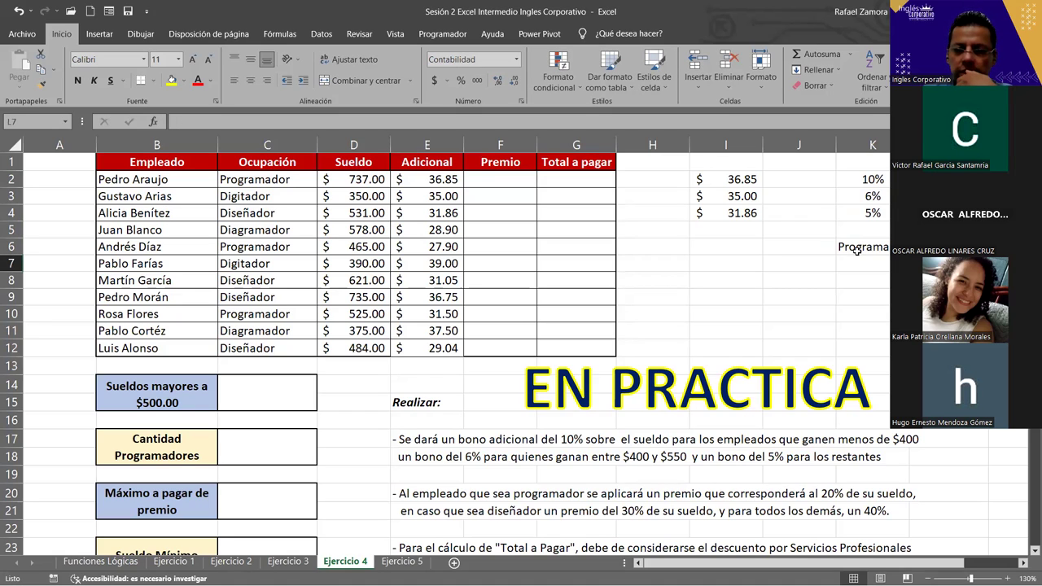
# Add Diseñador with a 30% premio rate on the next row.
pyautogui.press('Left')
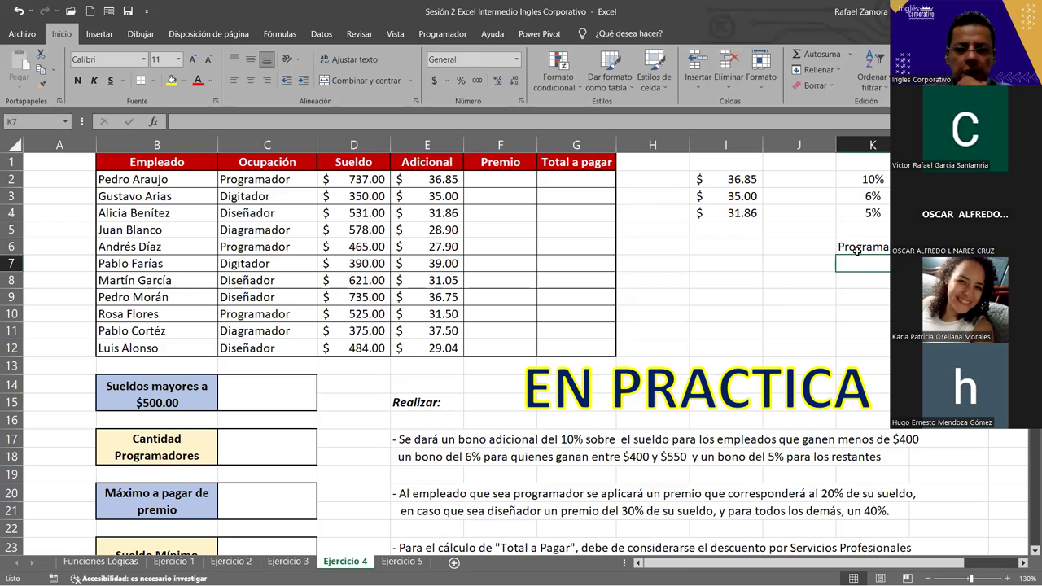
pyautogui.write('Dise;dor')
pyautogui.press('BackSpace')
pyautogui.press('BackSpace')
pyautogui.press('BackSpace')
pyautogui.press('BackSpace')
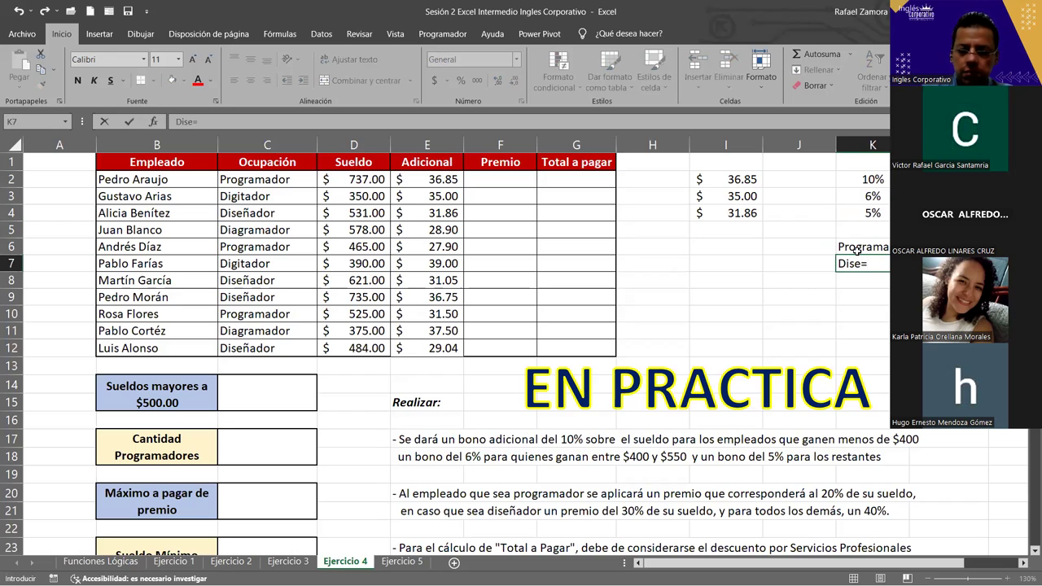
pyautogui.write('ñ')
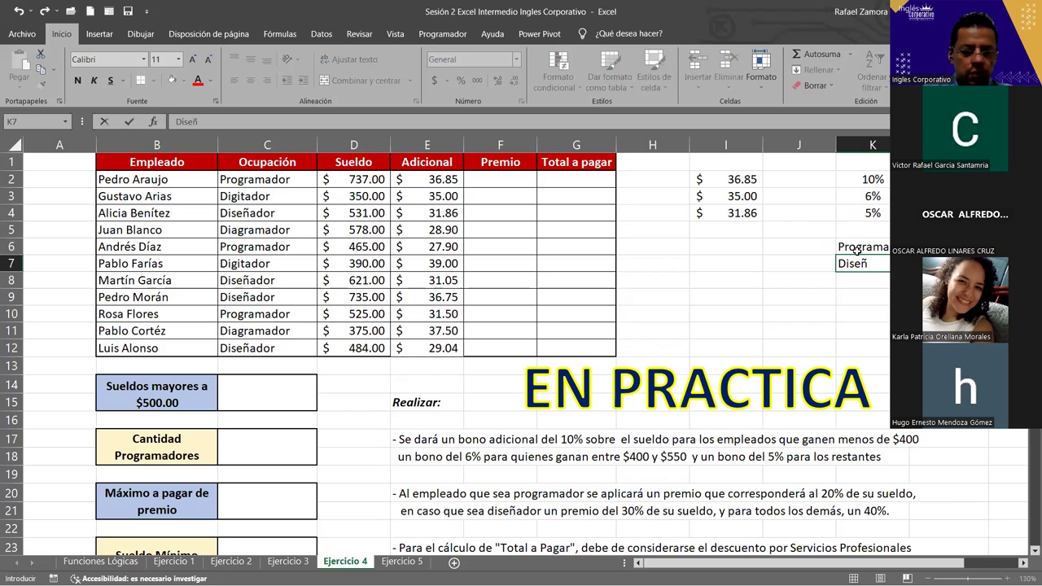
pyautogui.write('a')
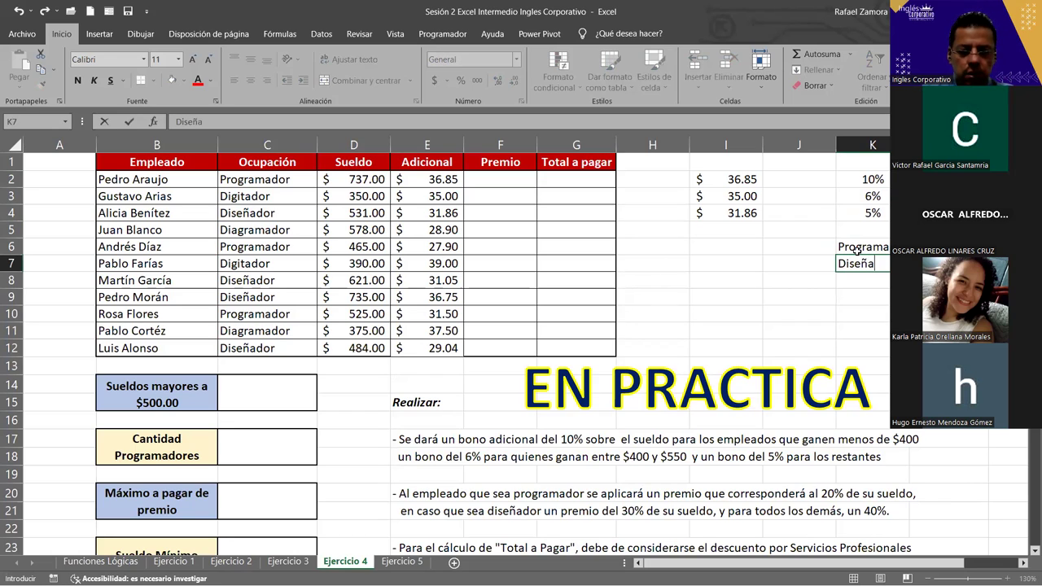
pyautogui.write('dor')
pyautogui.press('Tab')
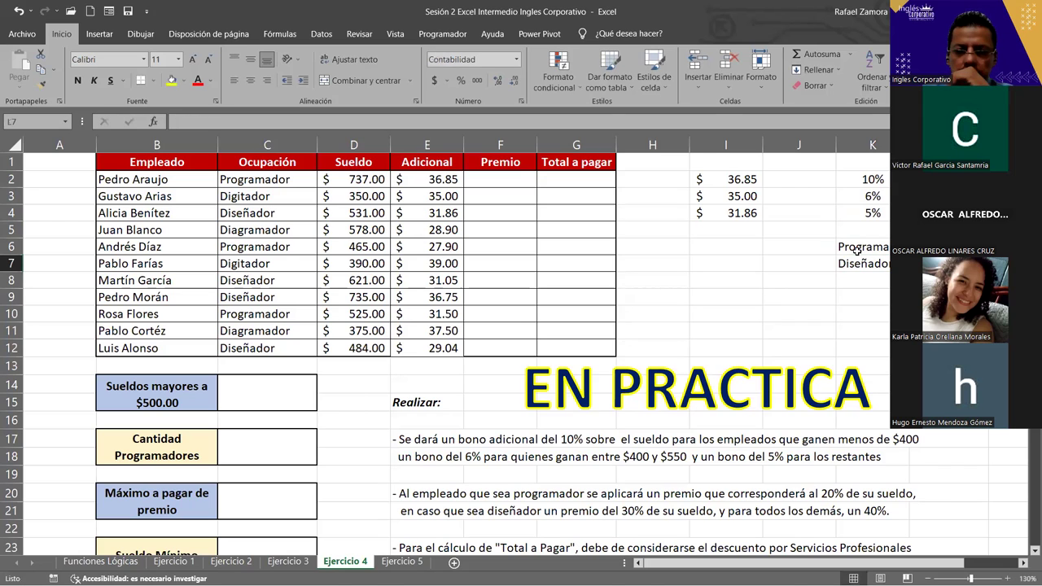
pyautogui.write('30')
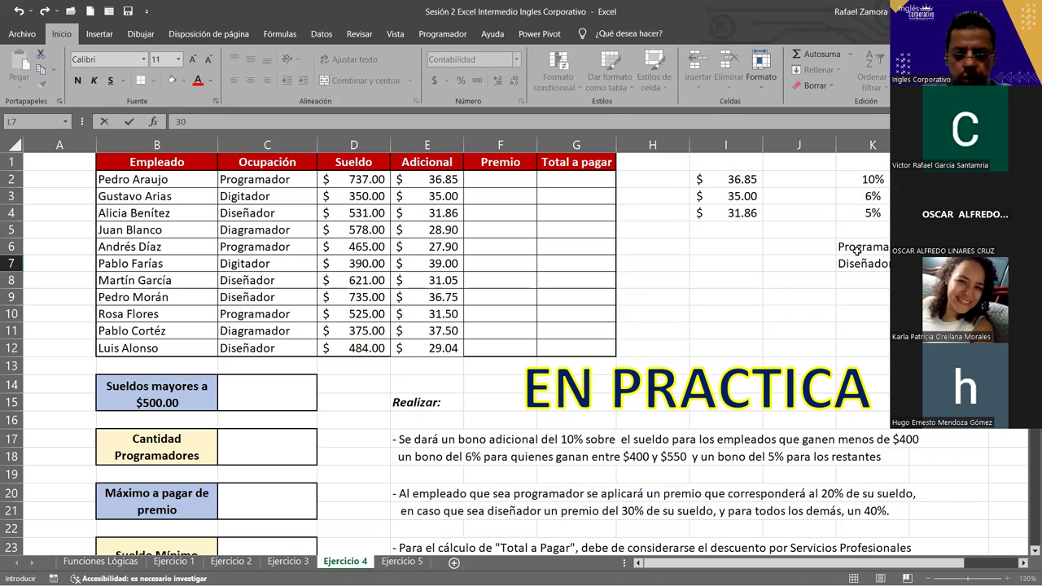
pyautogui.write('%')
pyautogui.press('Return')
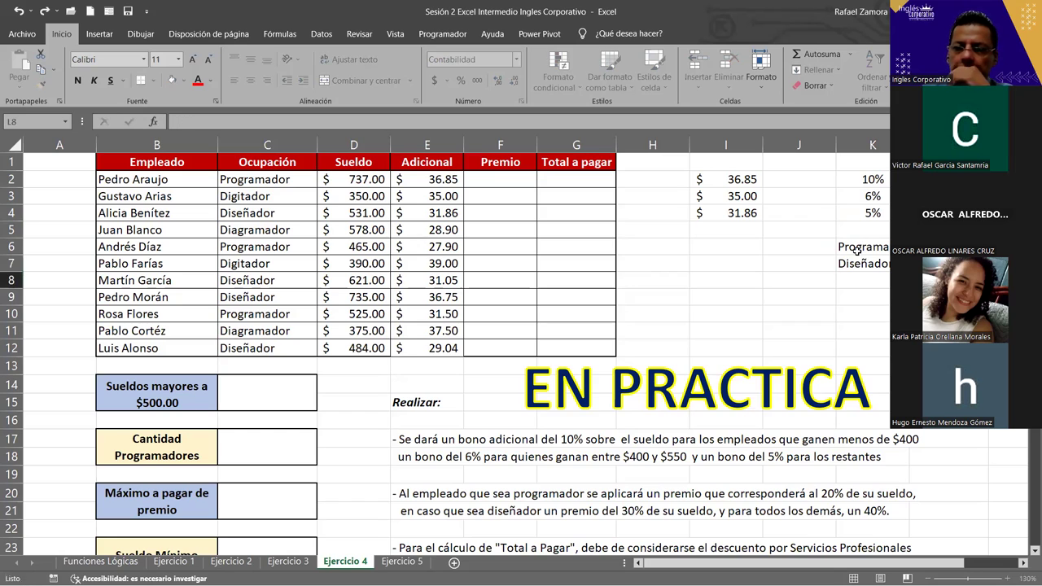
# Add Otros with a 40% rate and select the three premio rates.
pyautogui.press('Left')
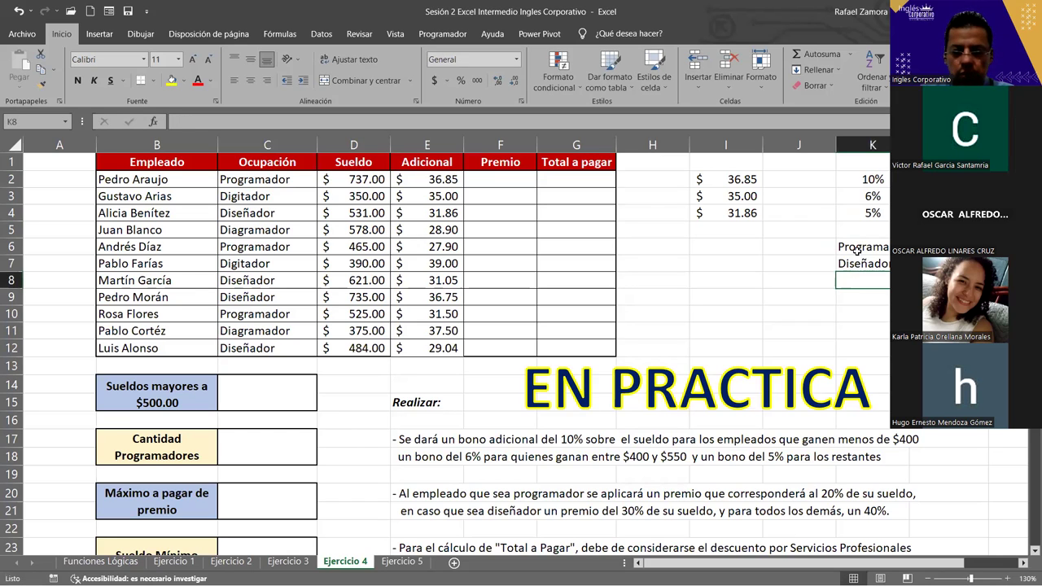
pyautogui.write('Otros')
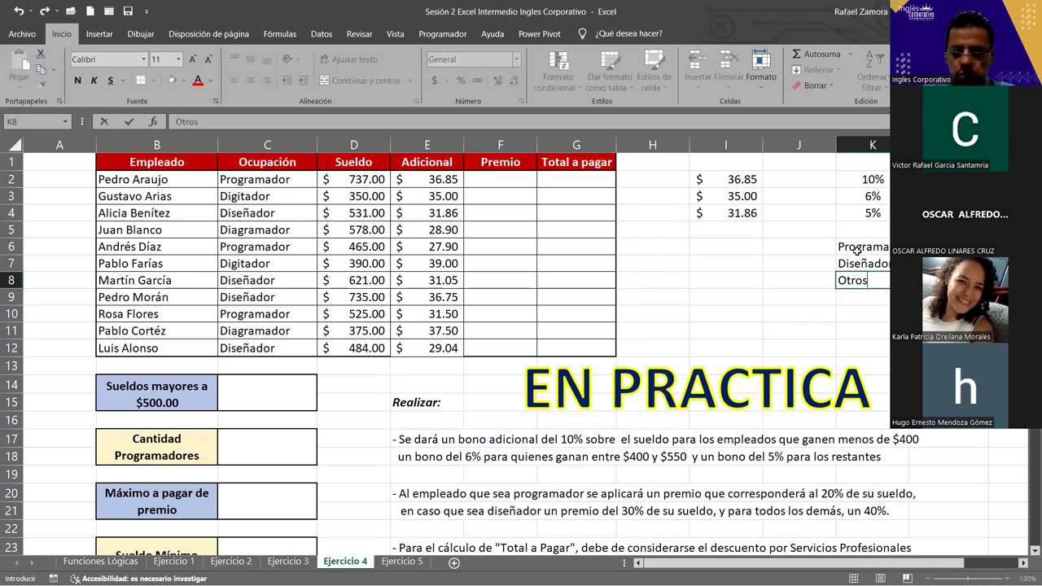
pyautogui.press('Tab')
pyautogui.write('40')
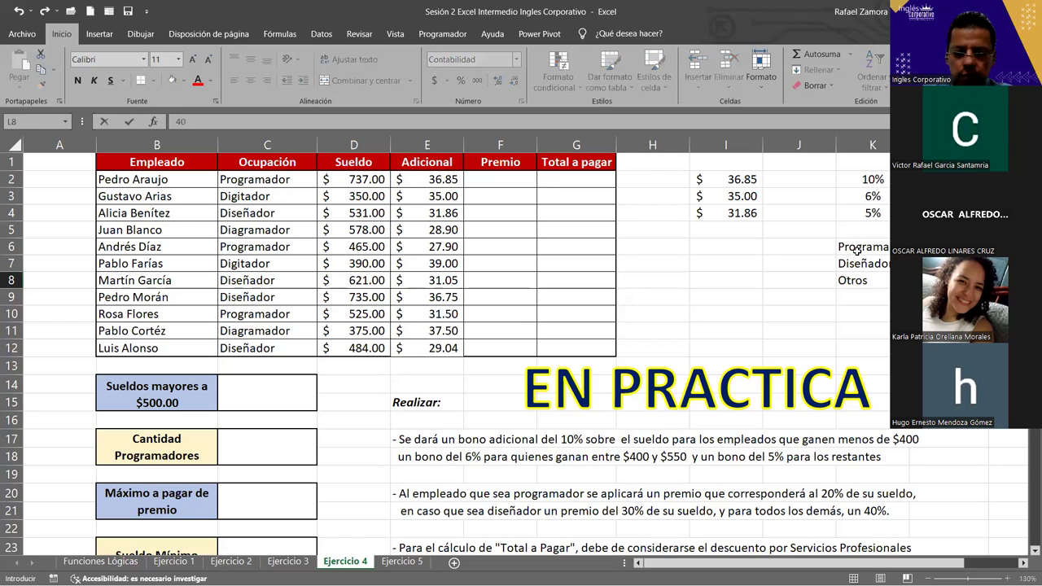
pyautogui.write('%')
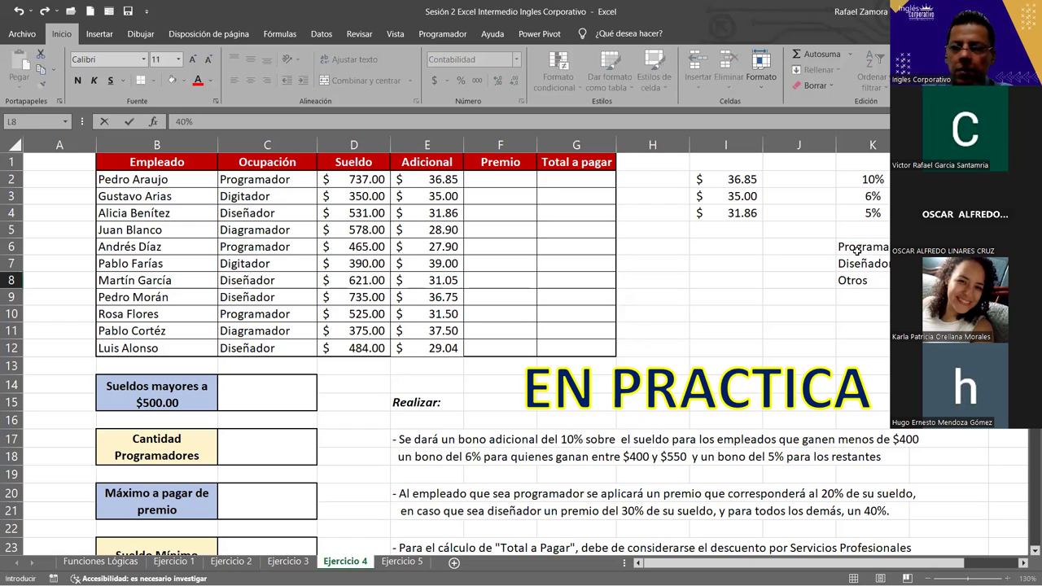
pyautogui.press('Return')
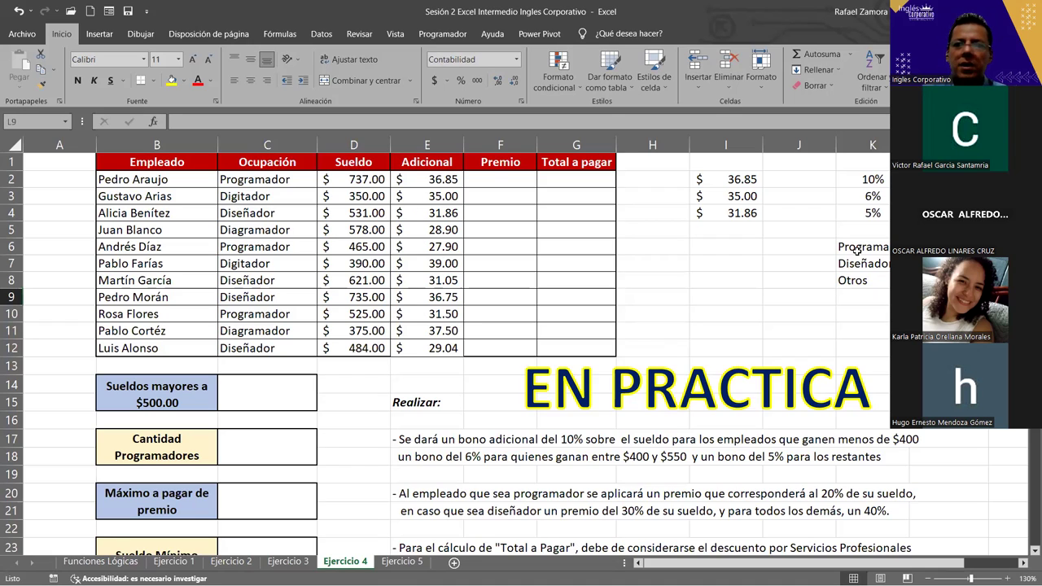
pyautogui.moveTo(944, 247); pyautogui.dragTo(945, 280)
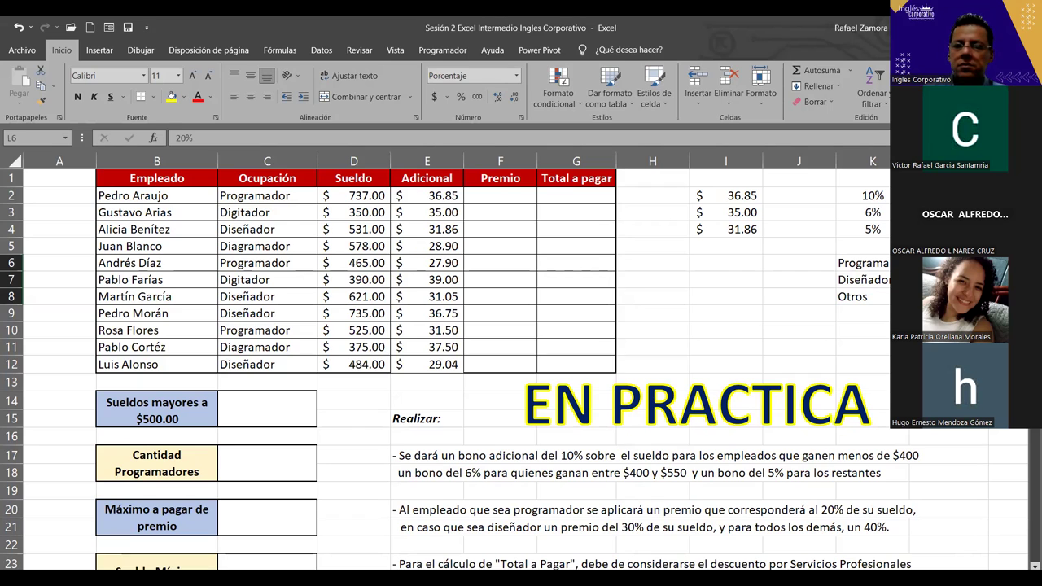
pyautogui.click(944, 437)
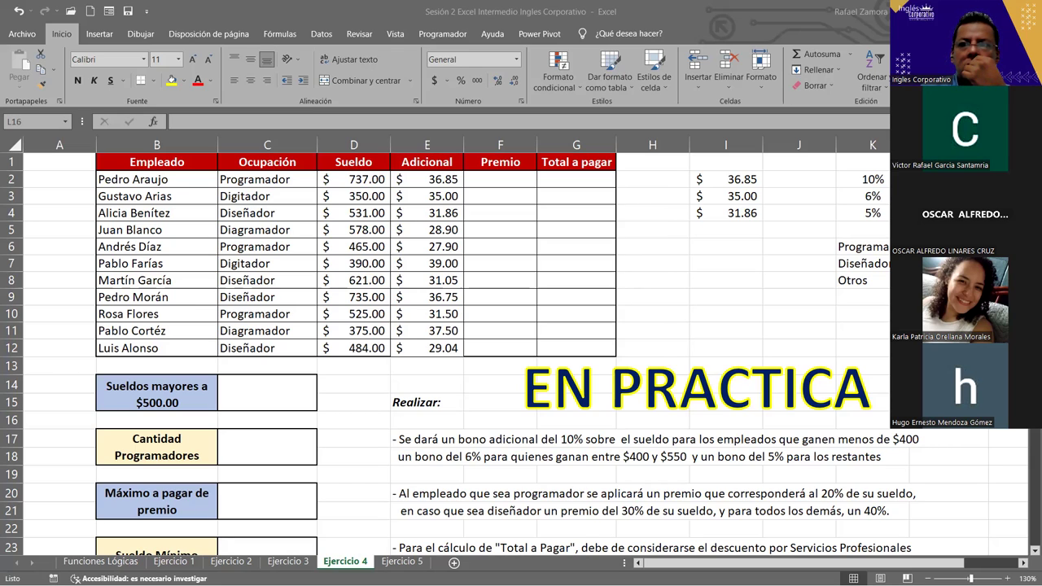
pyautogui.hotkey('alt', 'Tab')
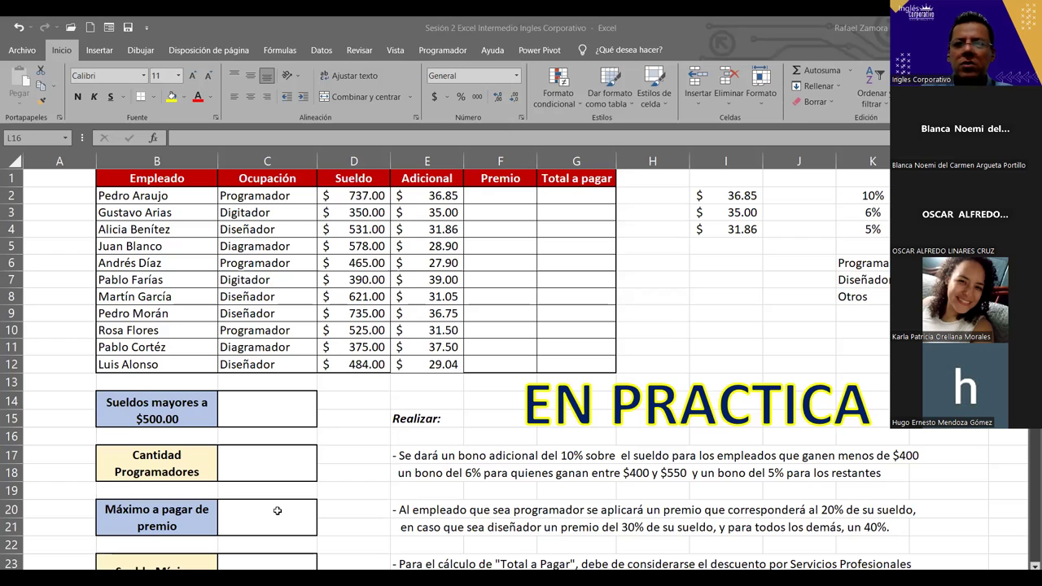
# Enter the check values 147.40, 140 and 159.30 down column H from H2.
pyautogui.click(673, 201)
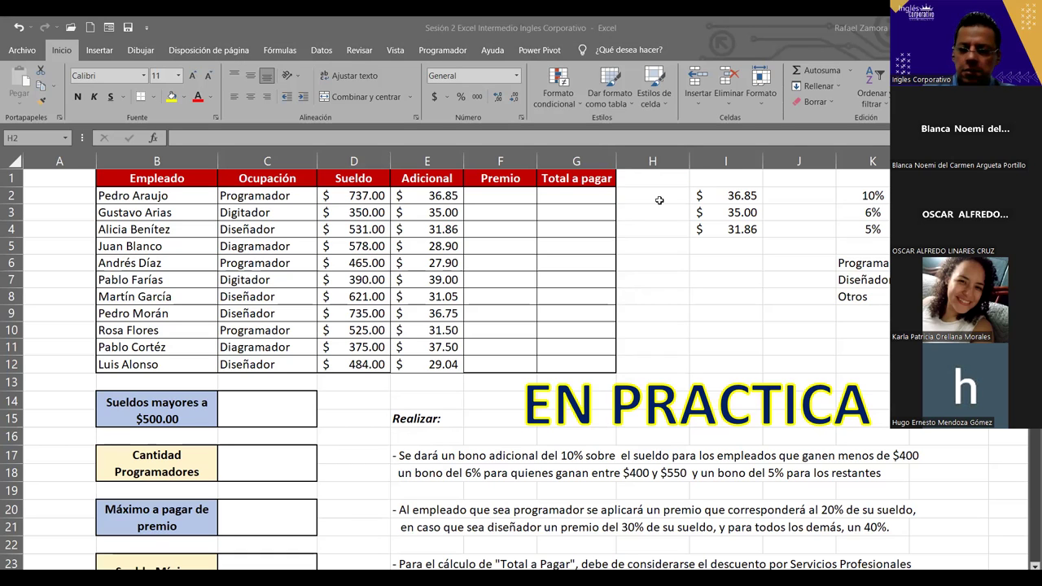
pyautogui.click(661, 200)
pyautogui.write('147.40')
pyautogui.press('Return')
pyautogui.write('140')
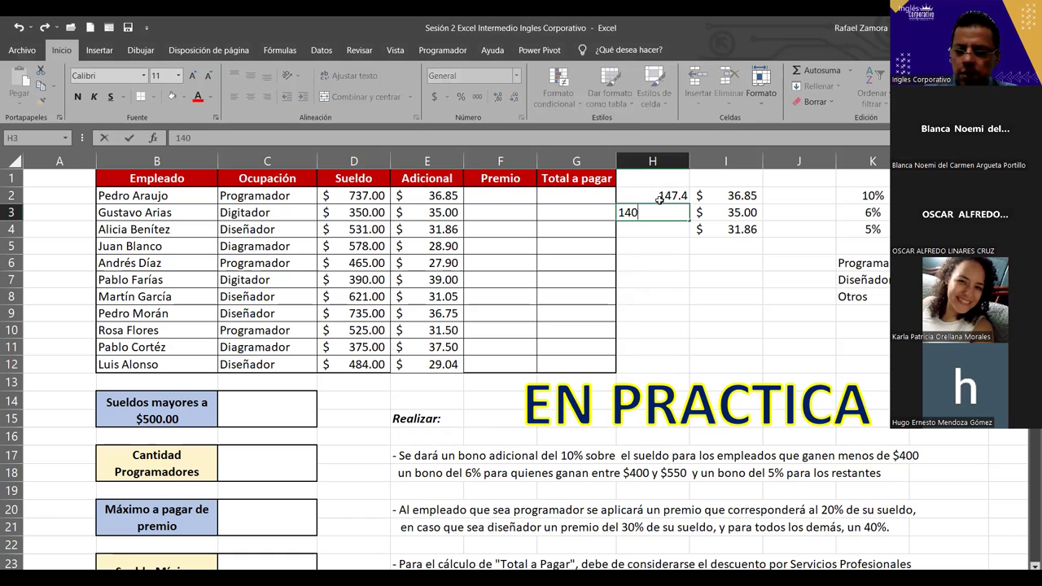
pyautogui.press('Return')
pyautogui.write('159.30')
pyautogui.press('Return')
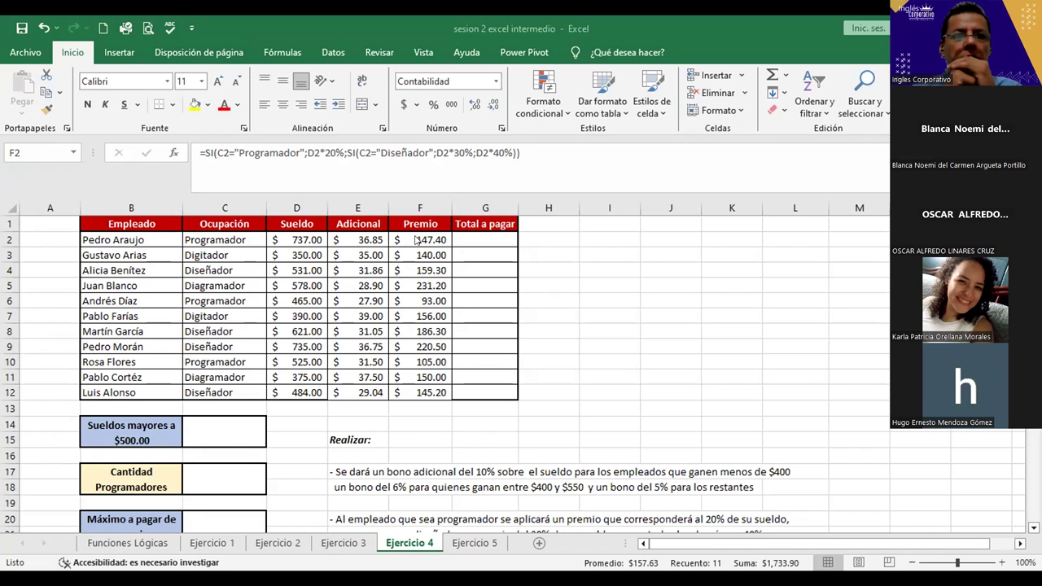
# Add the missing parenthesis to F2's Programador 20% / Diseñador 30% / else 40% formula and commit.
pyautogui.doubleClick(418, 239)
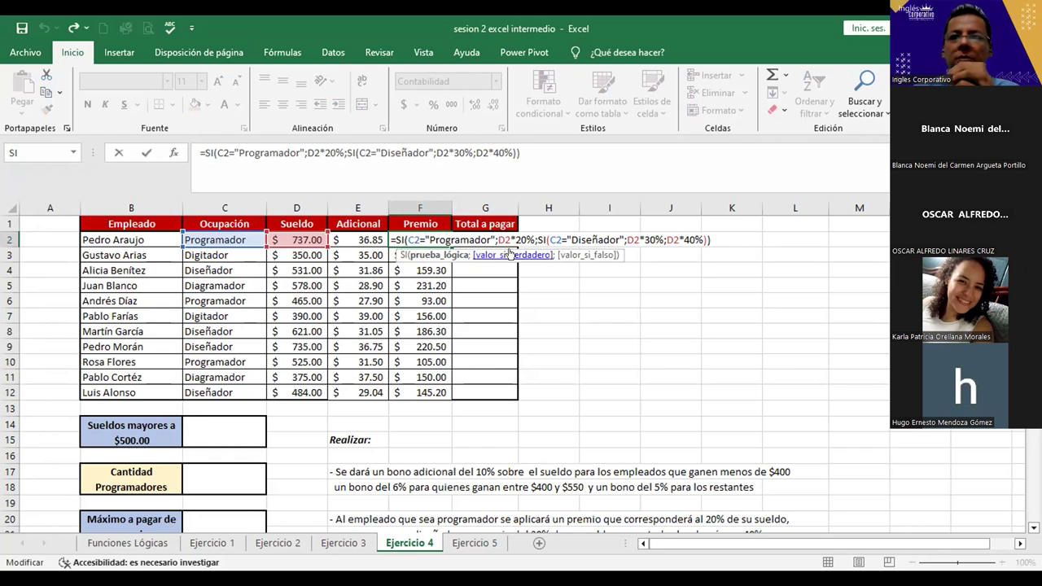
pyautogui.press('Right')
pyautogui.press('Right')
pyautogui.press('Right')
pyautogui.press('Right')
pyautogui.press('Right')
pyautogui.press('Right')
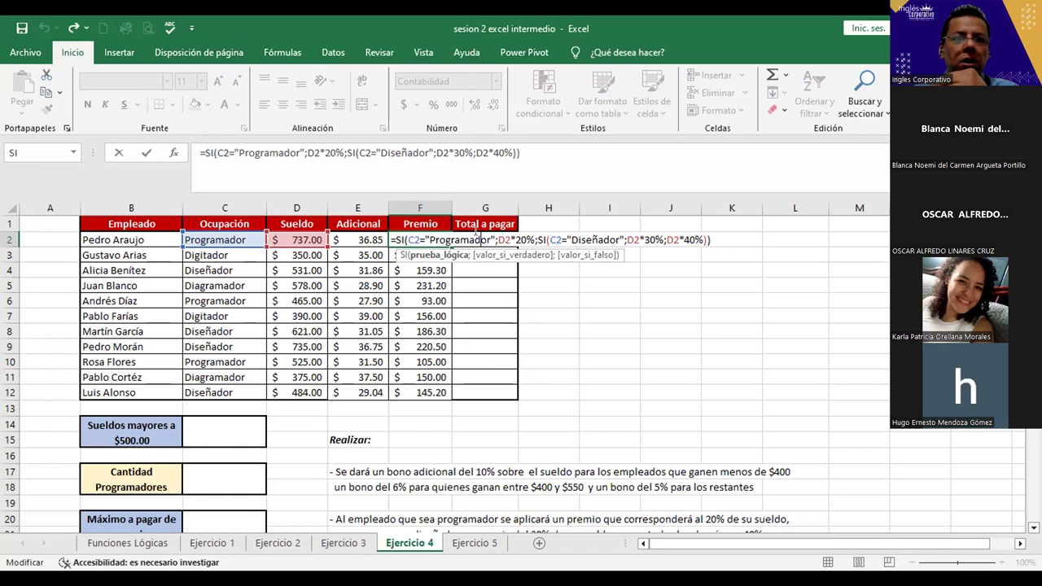
pyautogui.press('Right')
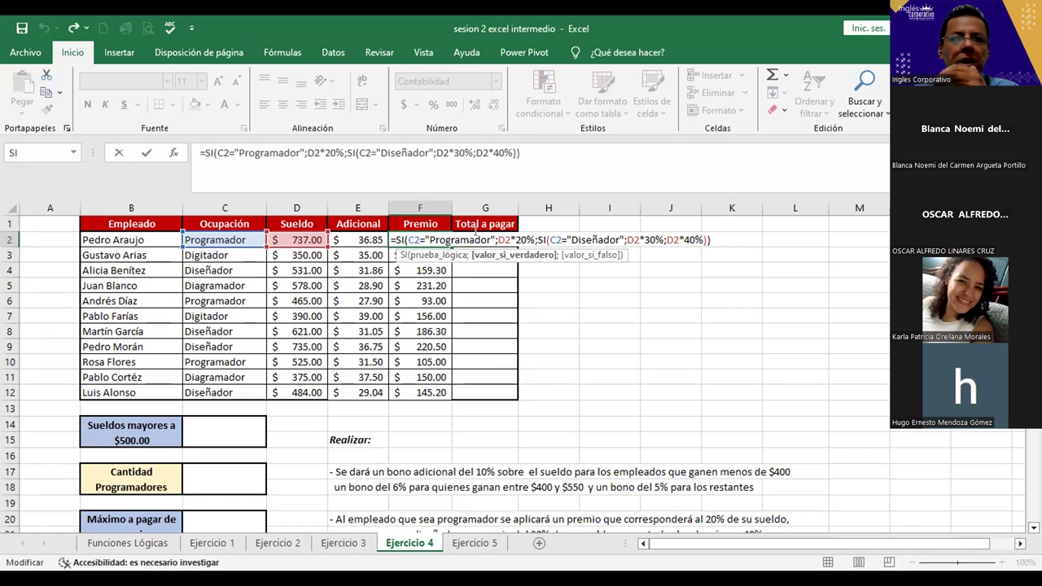
pyautogui.press('Right')
pyautogui.press('Right')
pyautogui.press('Right')
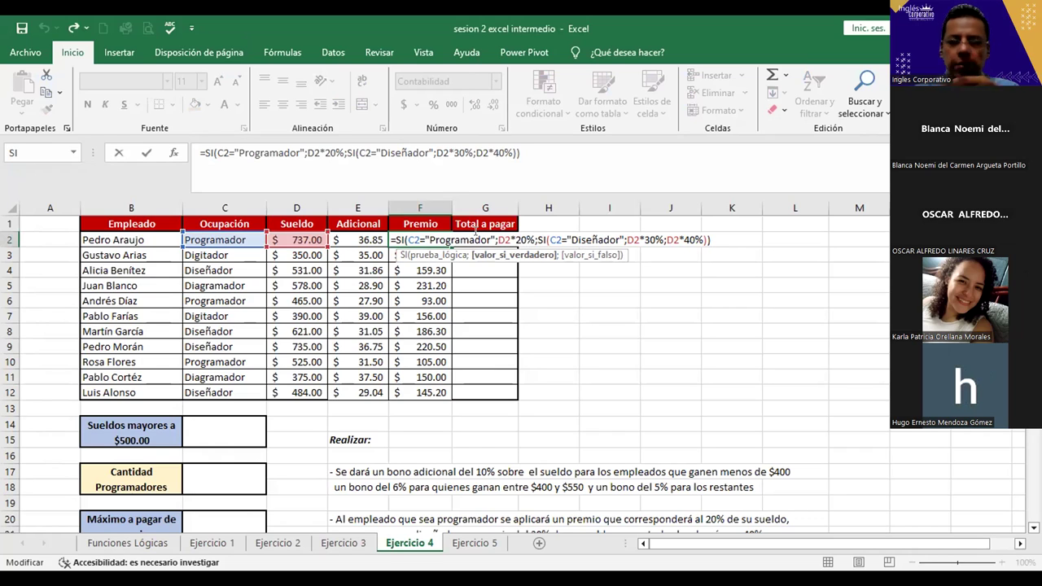
pyautogui.press('Right')
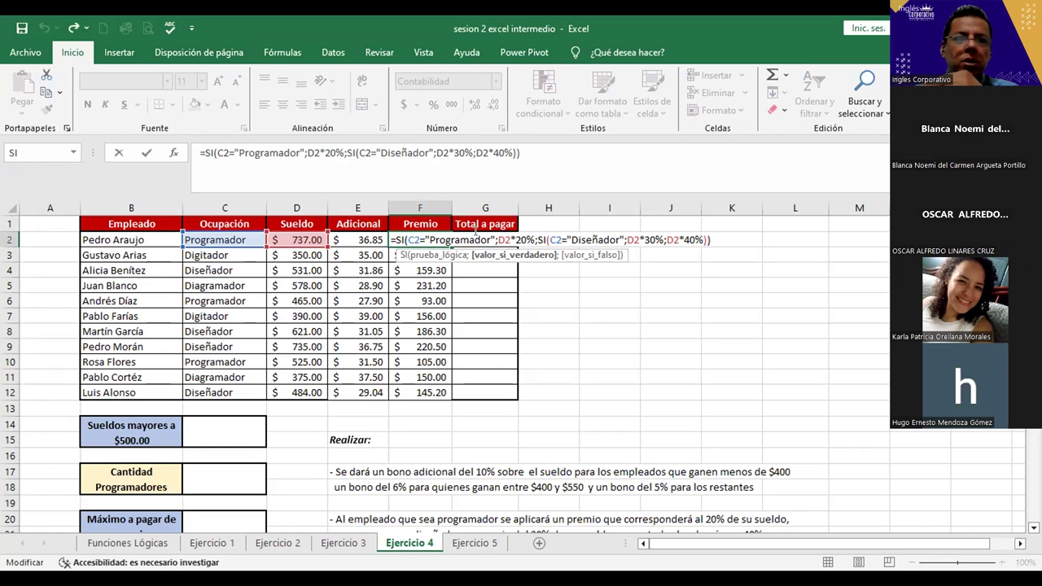
pyautogui.press('Right')
pyautogui.press('Right')
pyautogui.press('Right')
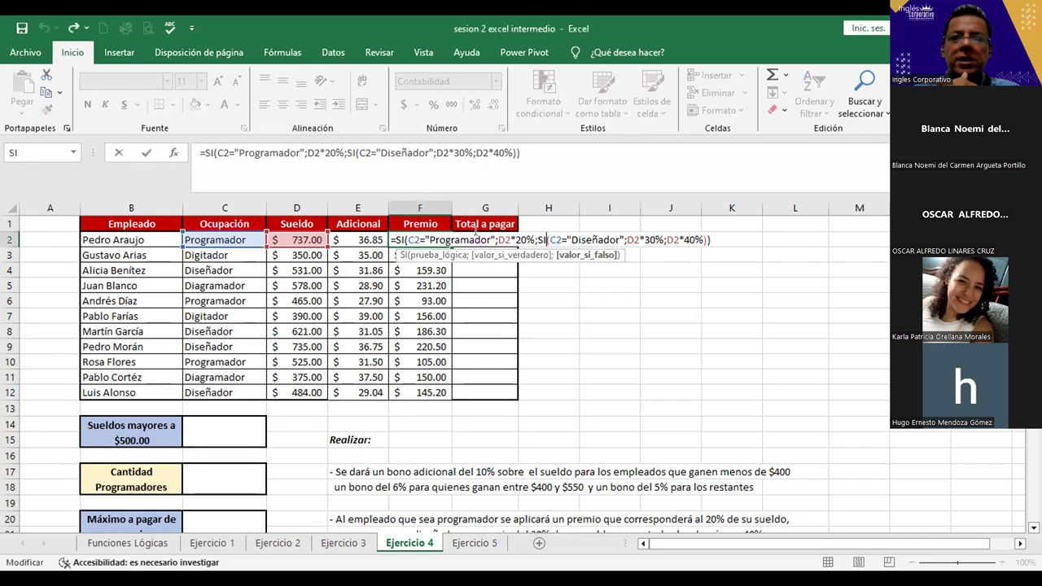
pyautogui.write('(')
pyautogui.press('Right')
pyautogui.press('Right')
pyautogui.press('Right')
pyautogui.press('Right')
pyautogui.press('Right')
pyautogui.press('Right')
pyautogui.press('Right')
pyautogui.press('Right')
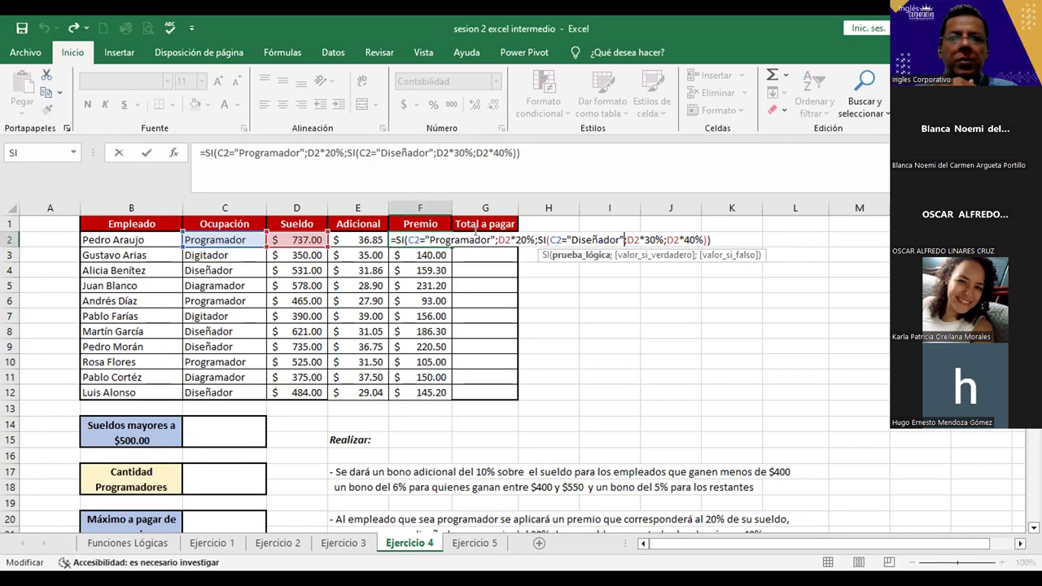
pyautogui.press('Right')
pyautogui.press('Right')
pyautogui.press('Right')
pyautogui.press('Right')
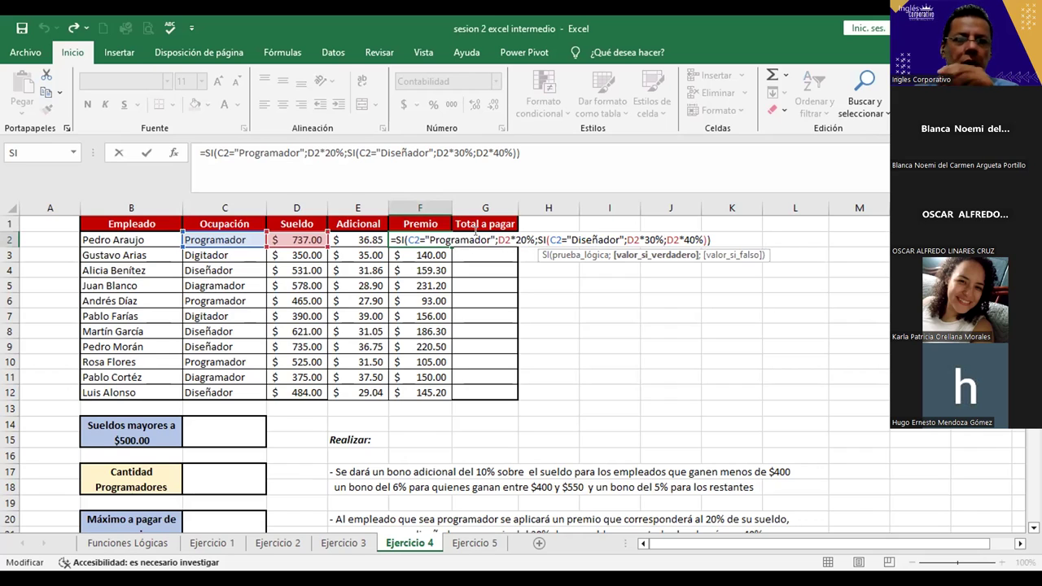
pyautogui.press('Right')
pyautogui.press('Right')
pyautogui.press('Right')
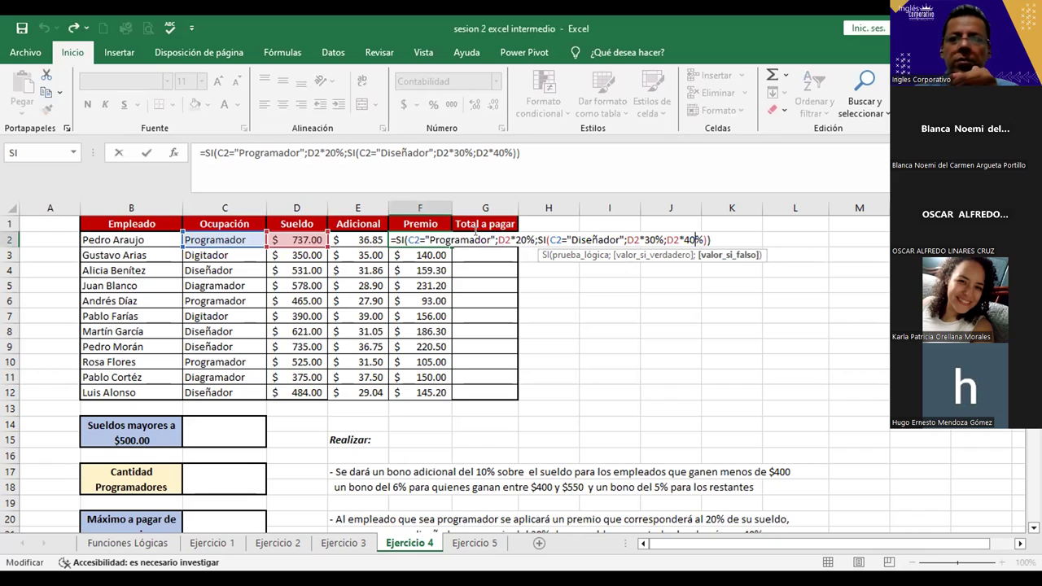
pyautogui.press('Right')
pyautogui.press('Right')
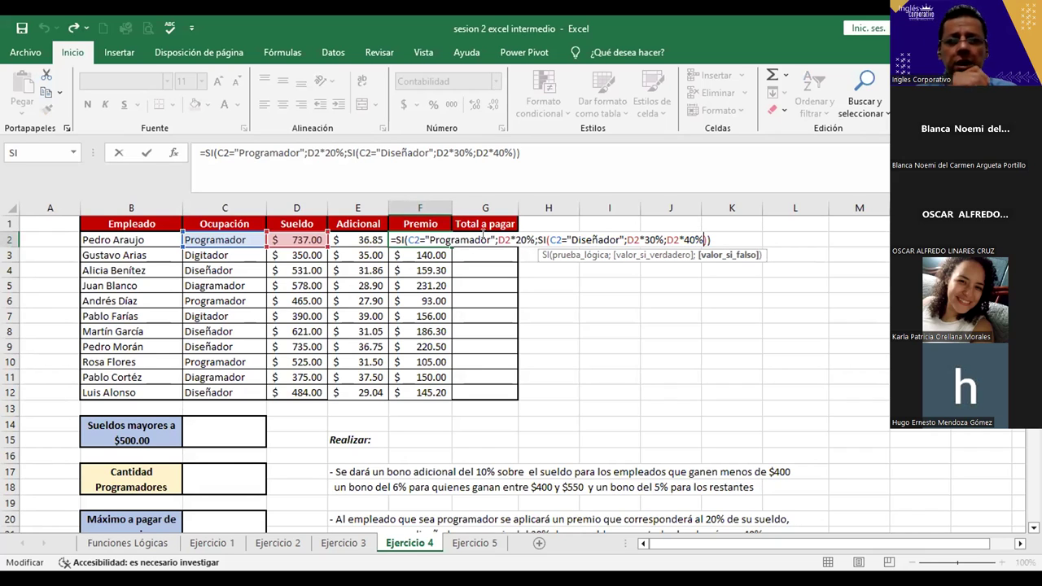
pyautogui.press('Return')
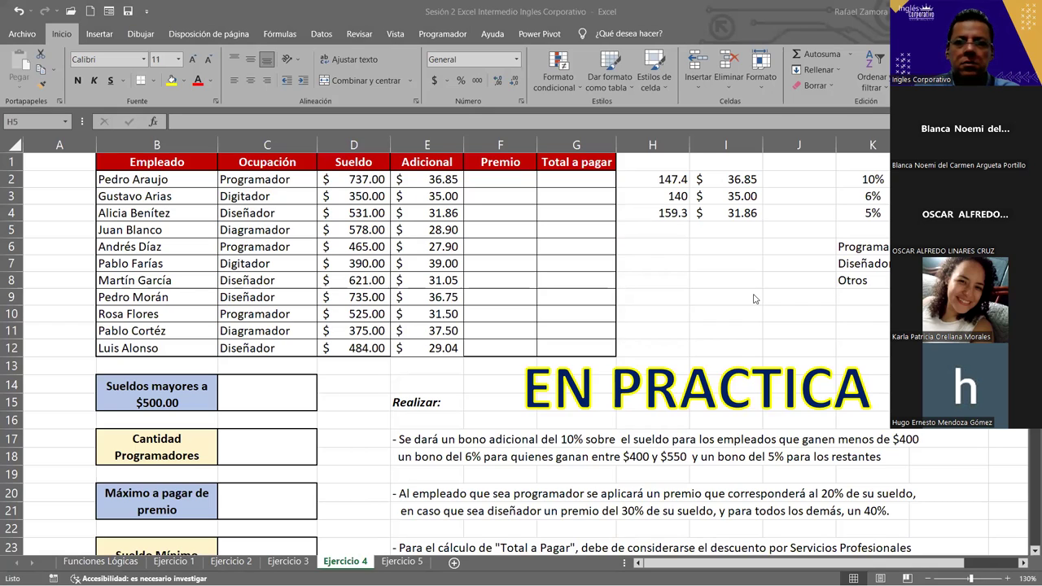
# In F2 start the Premio formula =SI(C2="Diseñador",D2*30%,SI(C2= with a nested condition.
pyautogui.click(652, 230)
pyautogui.click(523, 182)
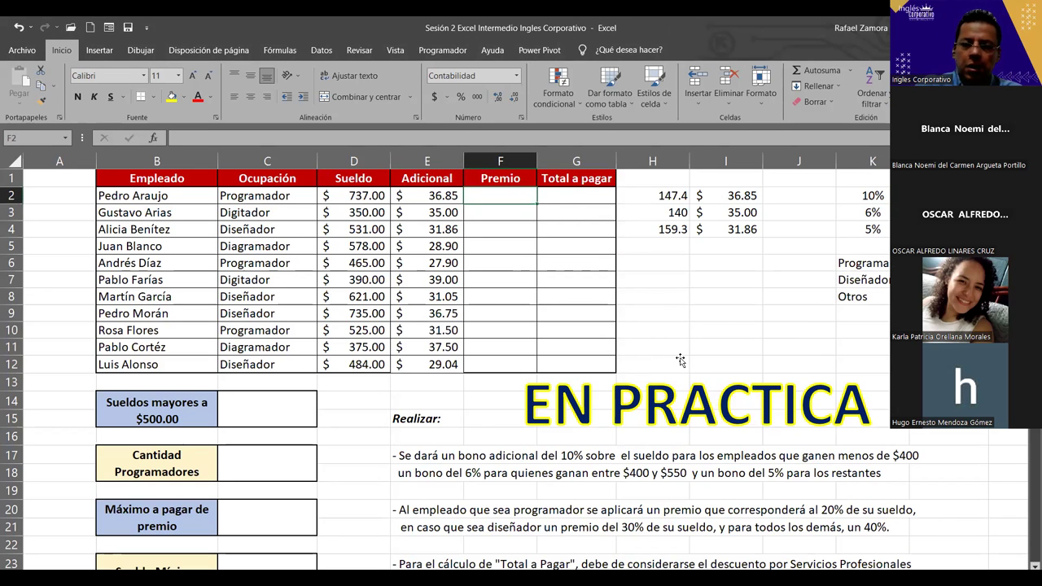
pyautogui.write('=')
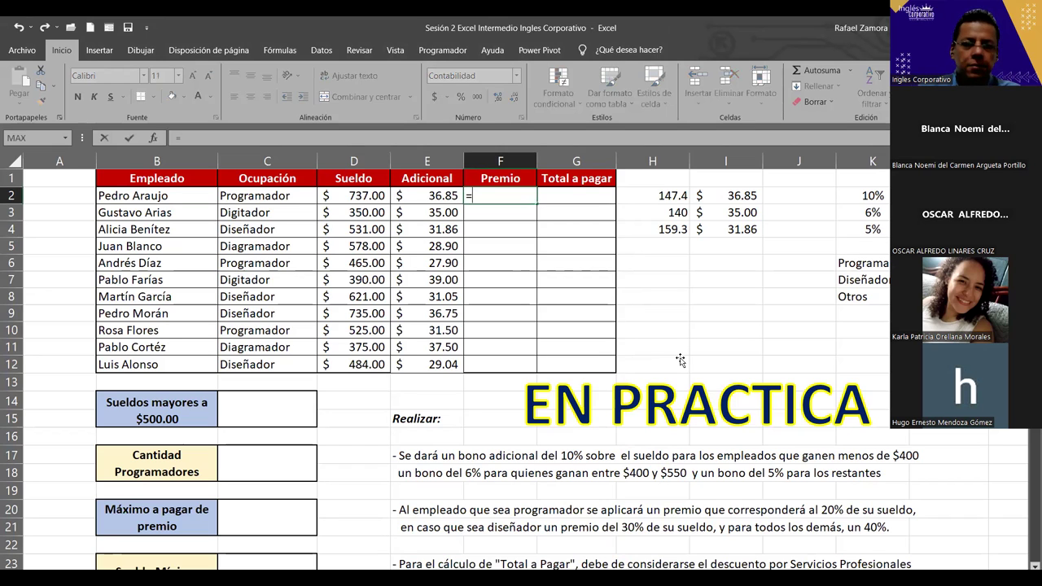
pyautogui.write('SI(')
pyautogui.click(274, 198)
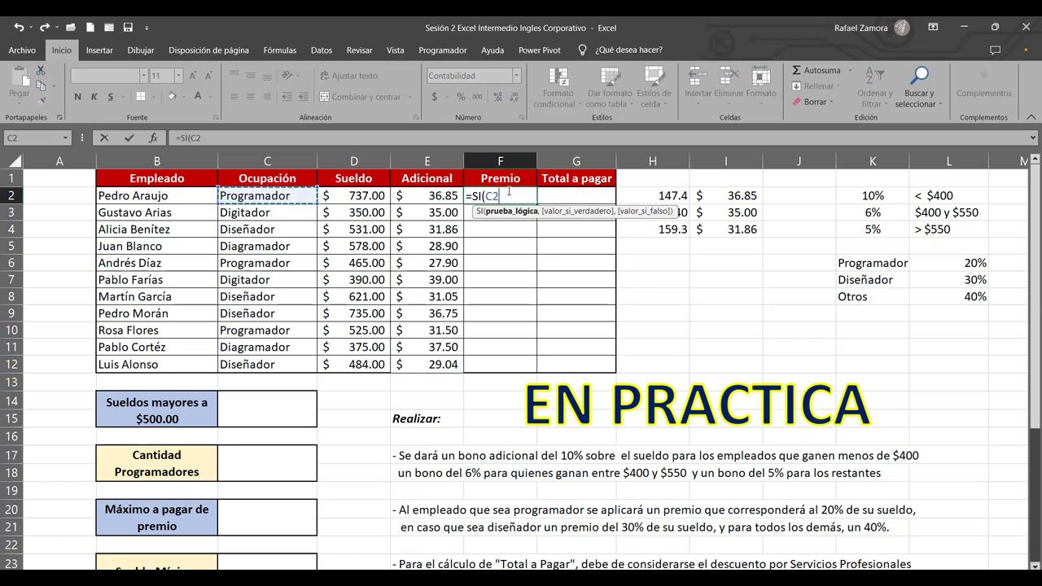
pyautogui.write('=')
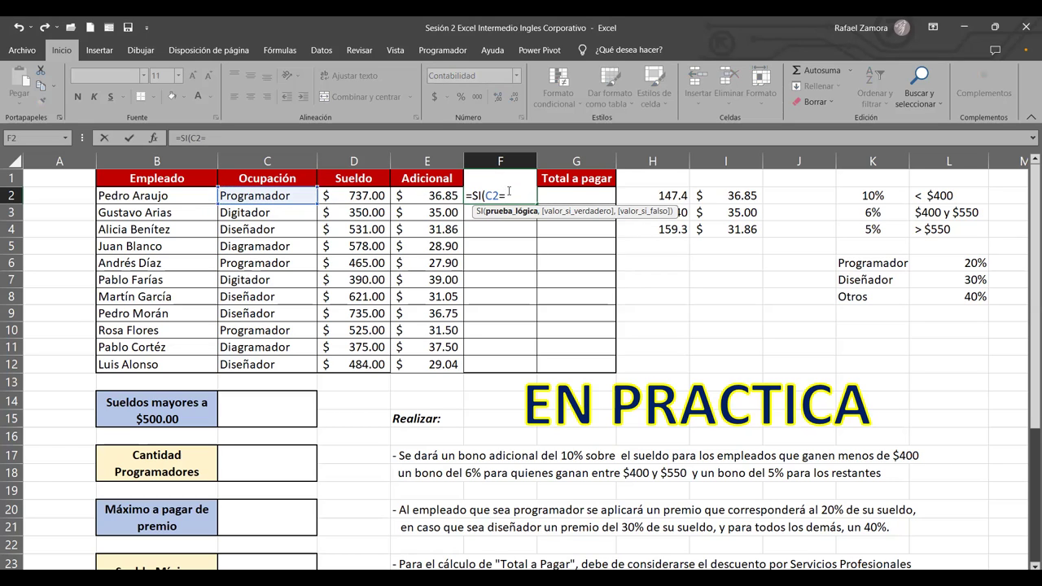
pyautogui.write('"')
pyautogui.write('Diseñado')
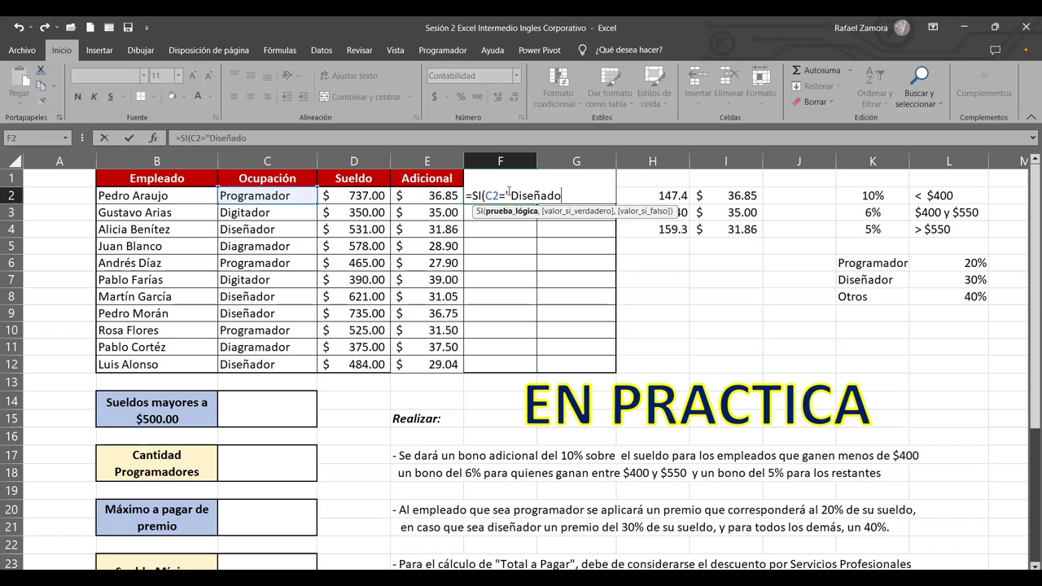
pyautogui.write('r"')
pyautogui.write(',')
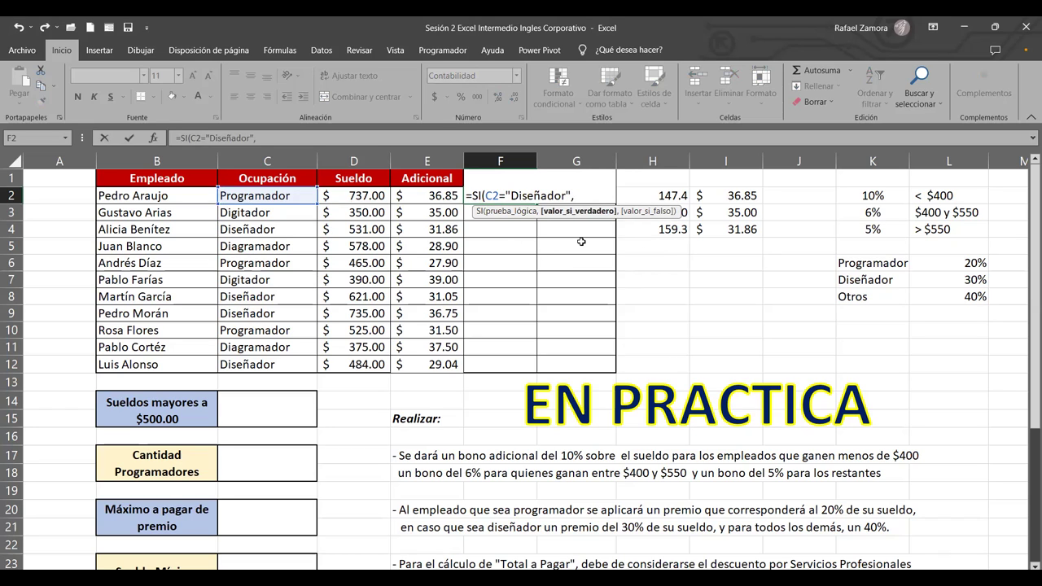
pyautogui.click(379, 196)
pyautogui.write('*30%')
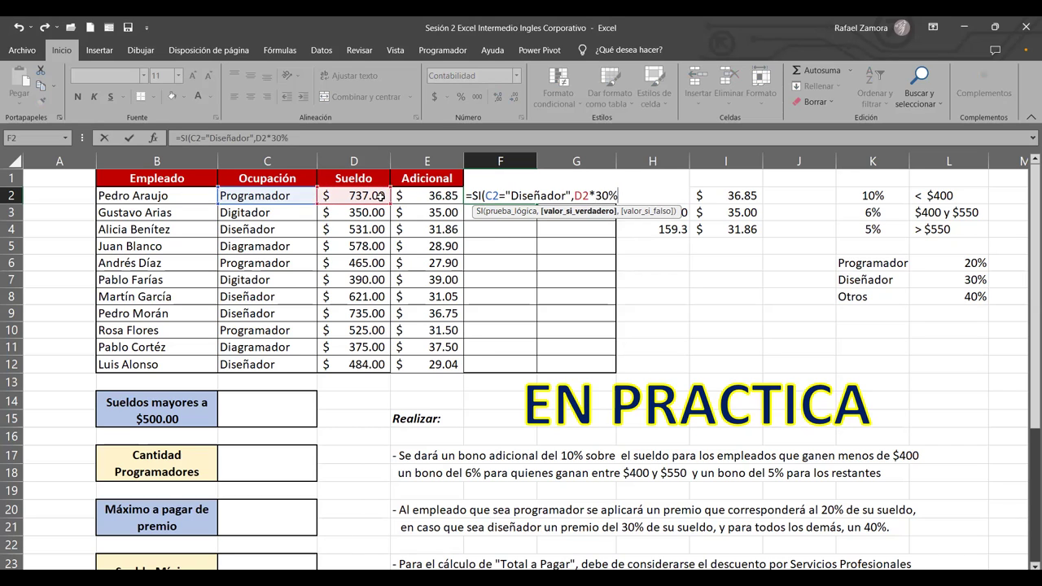
pyautogui.write(',')
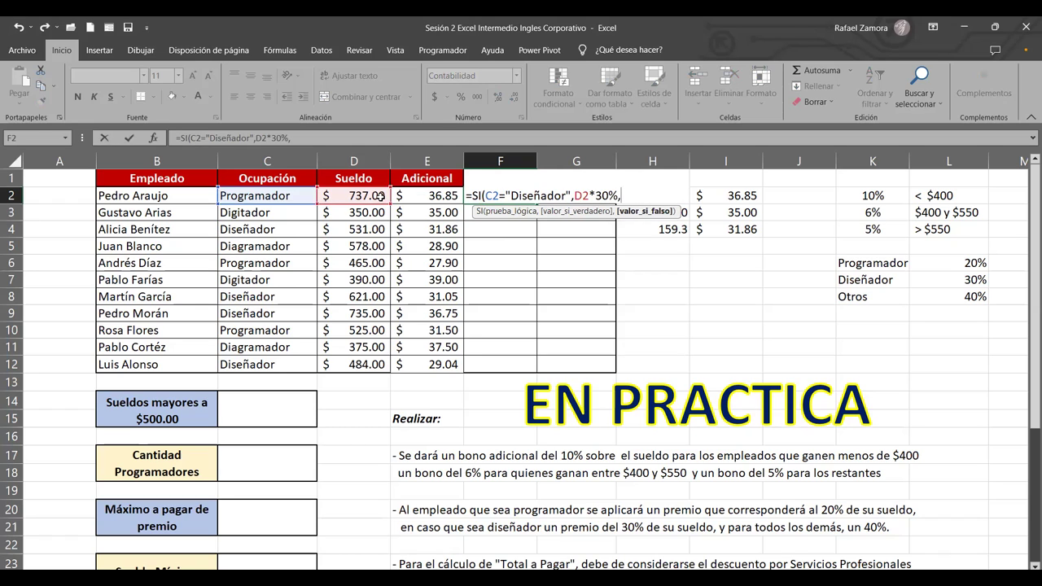
pyautogui.write('SI(')
pyautogui.click(279, 196)
# Add the nested Programador condition returning D2*20% to the Premio formula.
pyautogui.write('=')
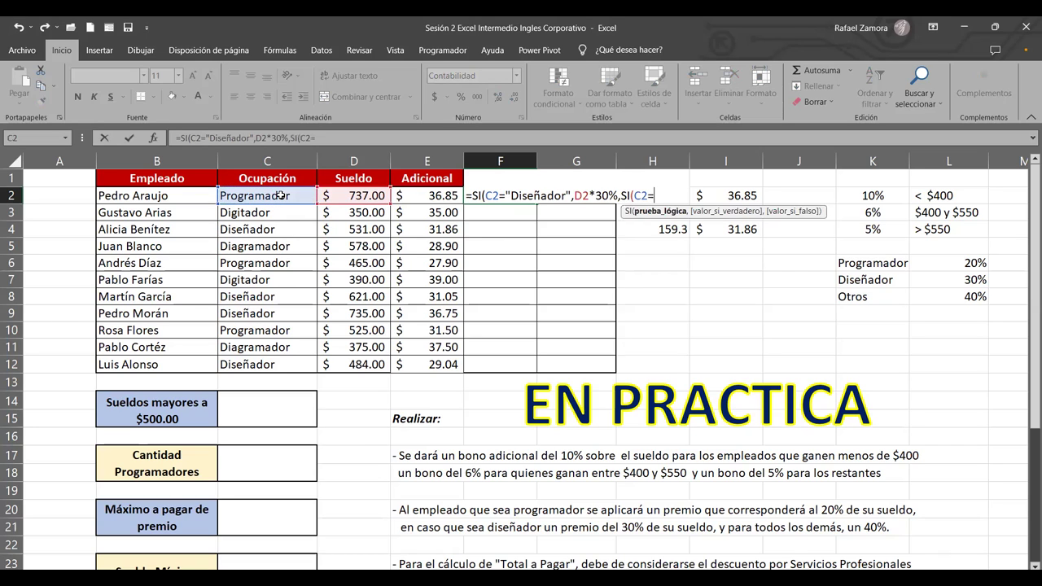
pyautogui.write('[')
pyautogui.press('BackSpace')
pyautogui.write('"')
pyautogui.write('Programador')
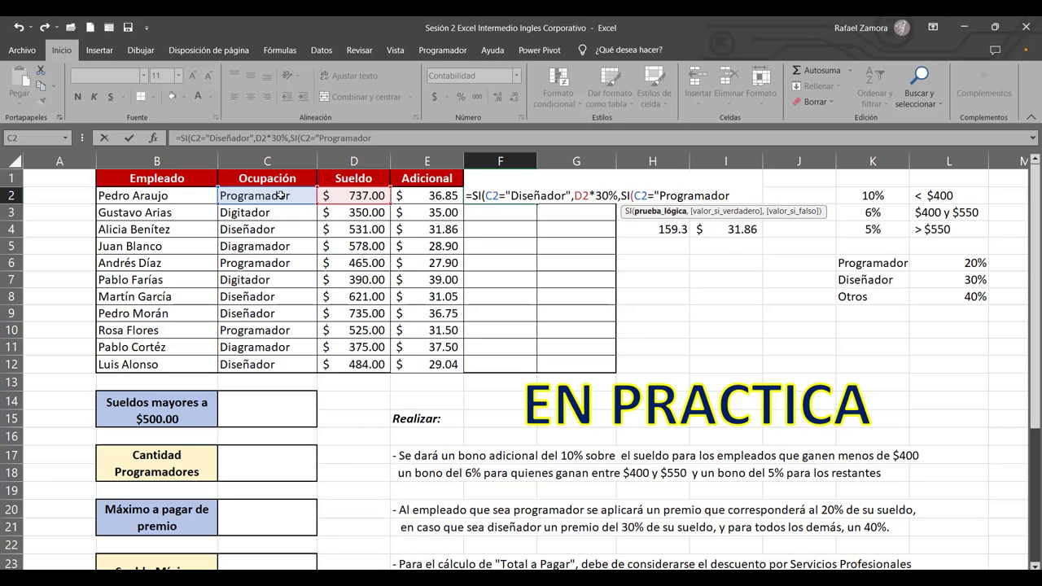
pyautogui.write('"')
pyautogui.write(',')
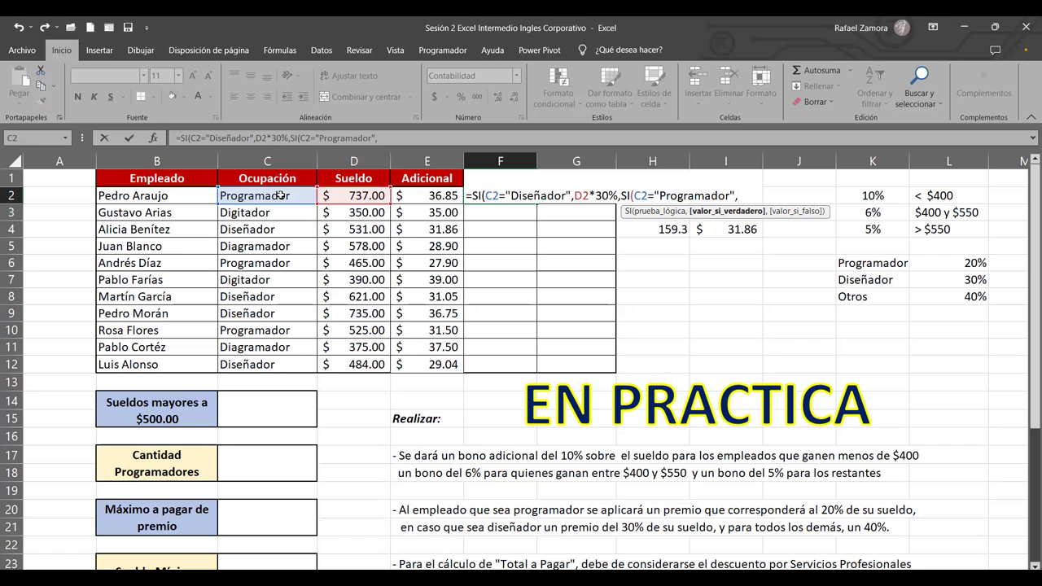
pyautogui.click(360, 195)
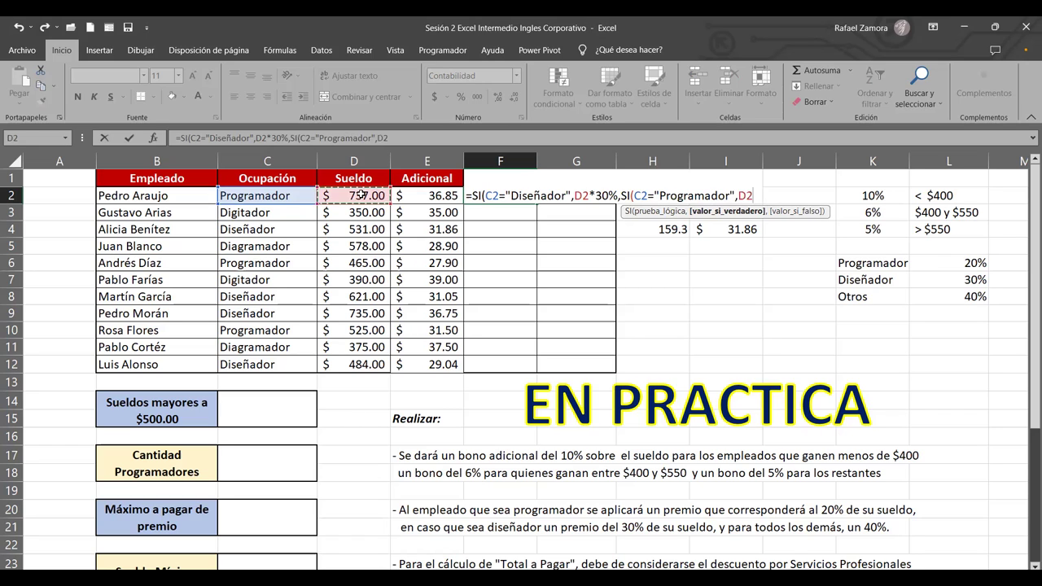
pyautogui.write('*')
pyautogui.write('20%')
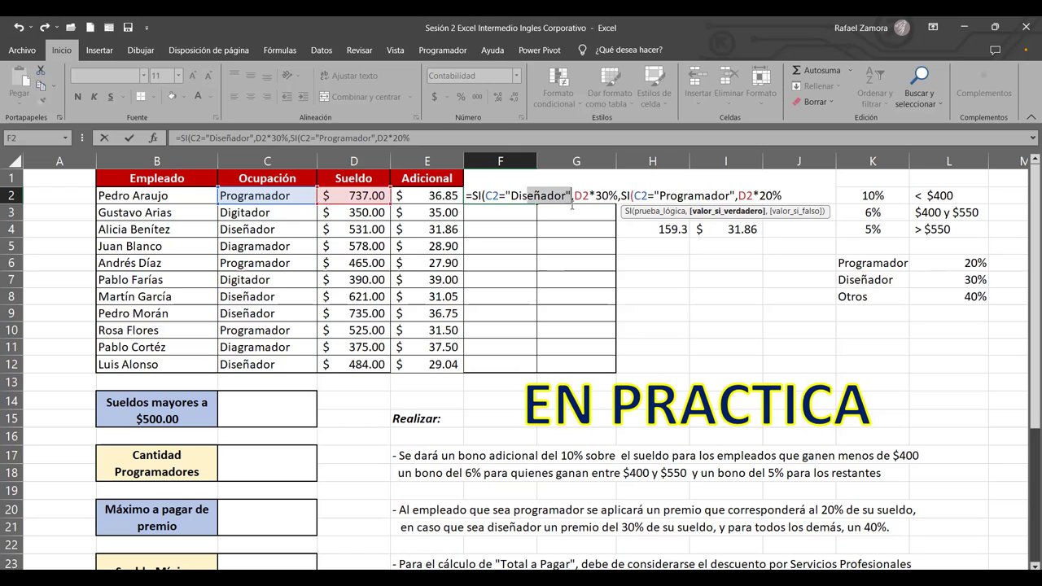
pyautogui.click(532, 195)
pyautogui.click(707, 196)
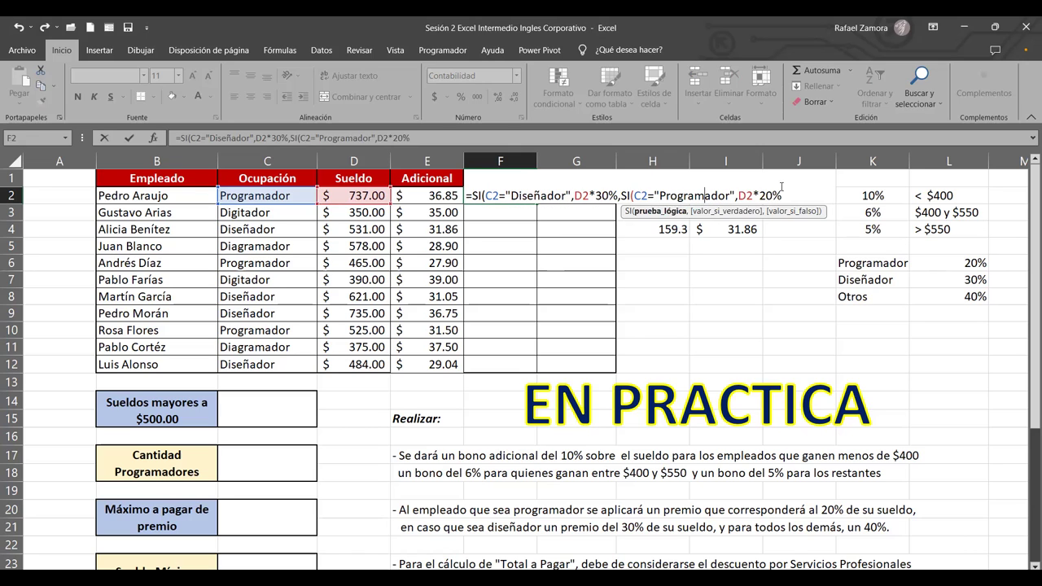
pyautogui.click(765, 195)
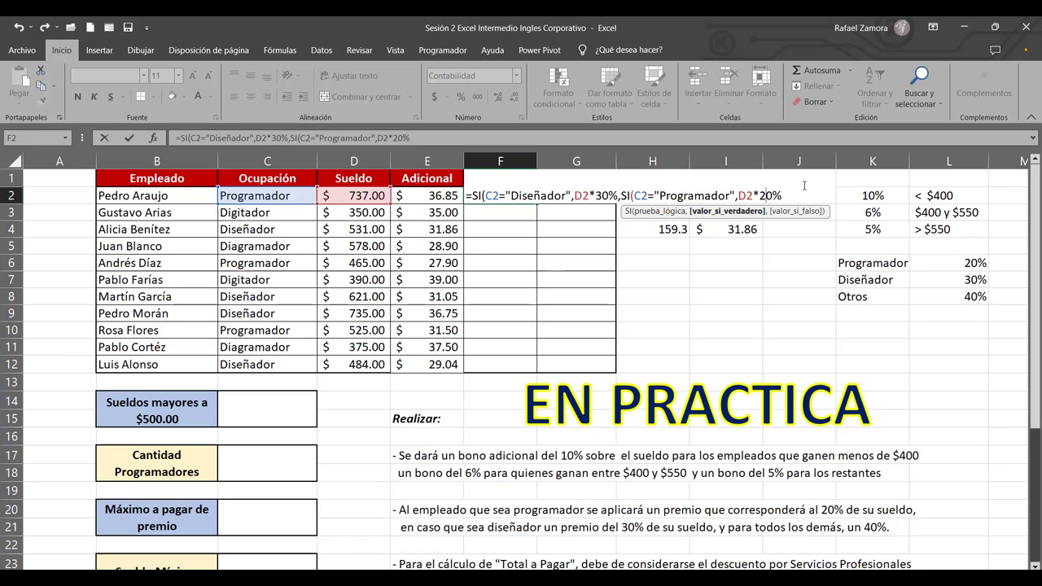
pyautogui.click(784, 196)
# Give other occupations D2 at 40%, close both SI functions and commit F2.
pyautogui.write(',')
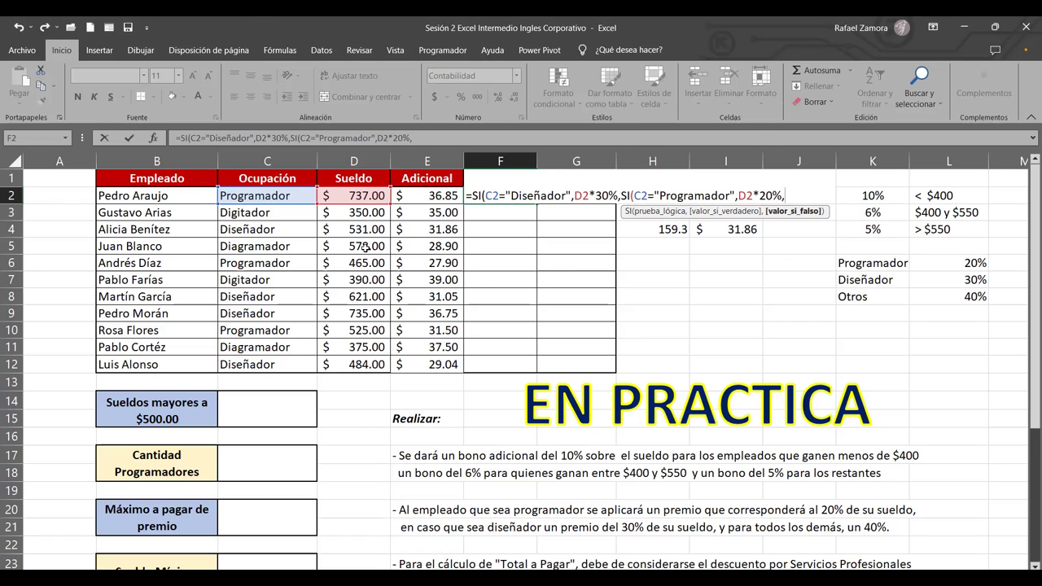
pyautogui.click(537, 153)
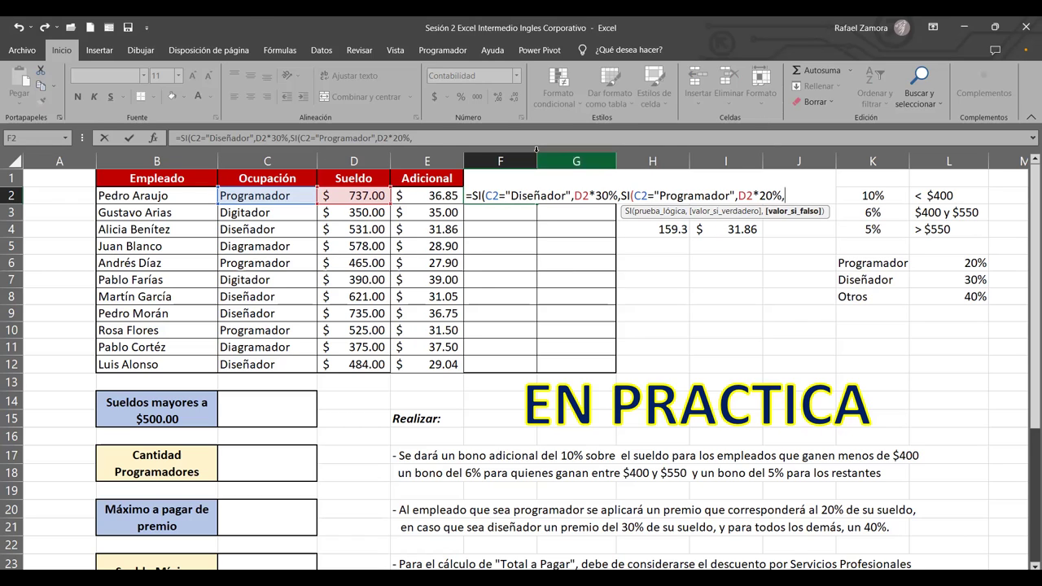
pyautogui.click(358, 195)
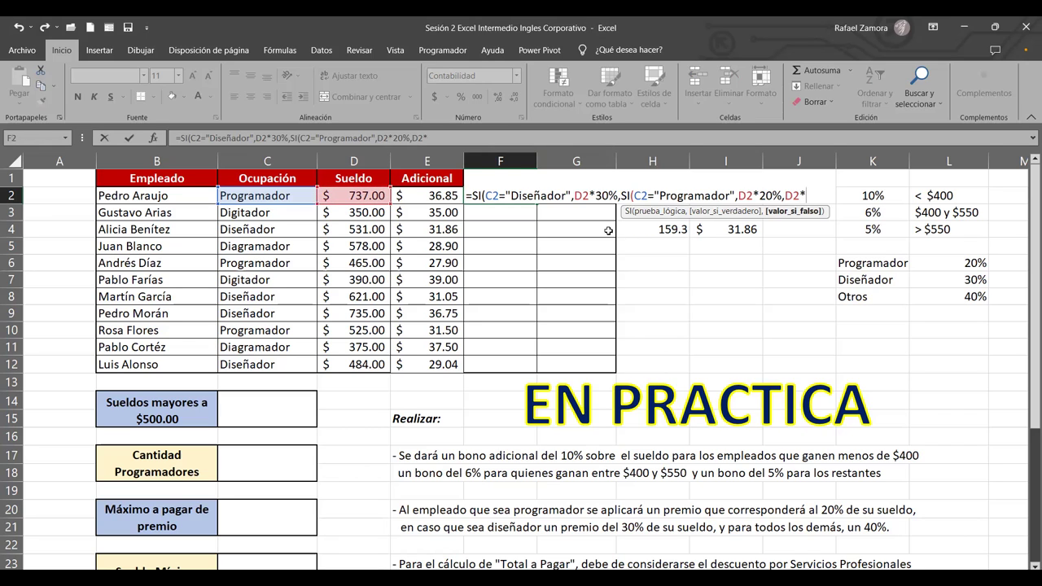
pyautogui.write('40%')
pyautogui.write('))')
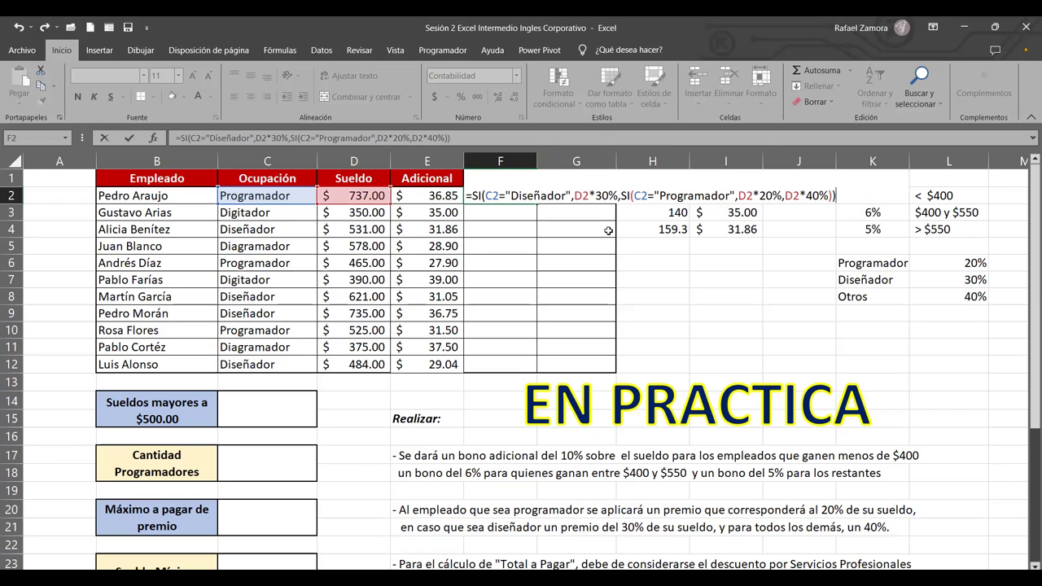
pyautogui.press('Return')
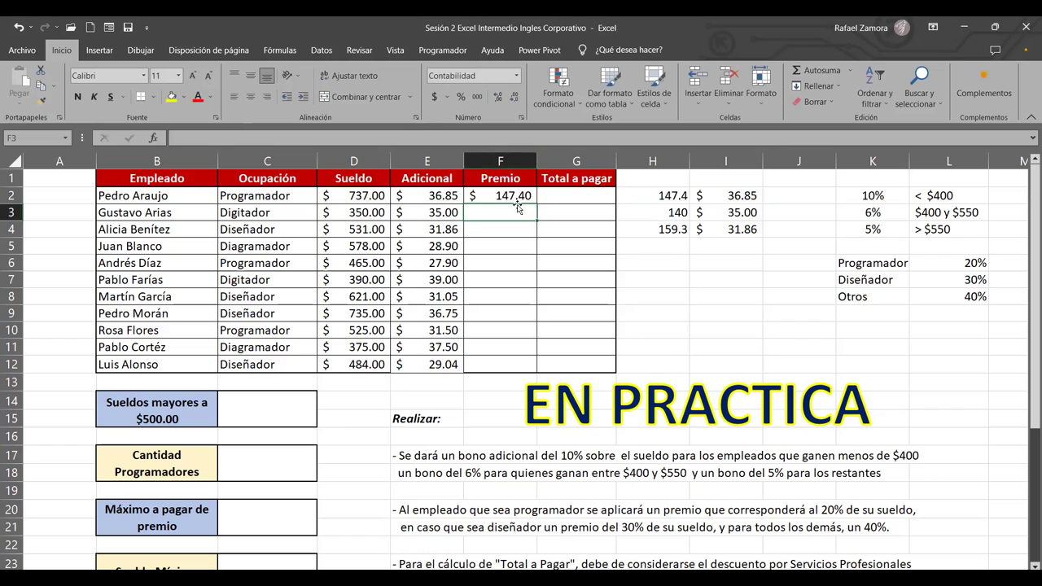
# Fill the Premio formula from F2 down to F12.
pyautogui.click(525, 196)
pyautogui.moveTo(536, 203)
pyautogui.mouseDown()
pyautogui.moveTo(508, 341)
pyautogui.moveTo(513, 369)
pyautogui.mouseUp()
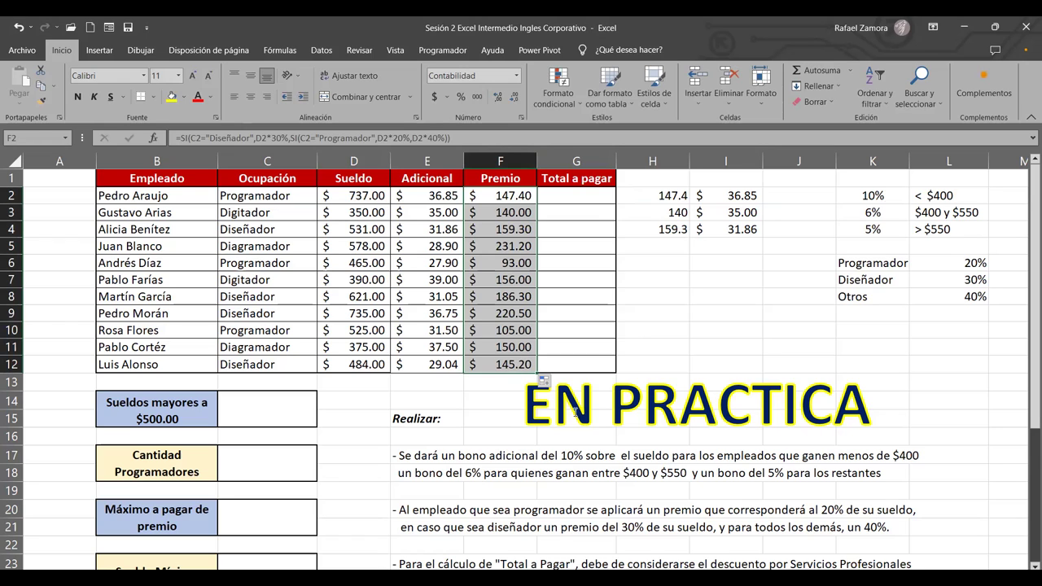
pyautogui.click(606, 281)
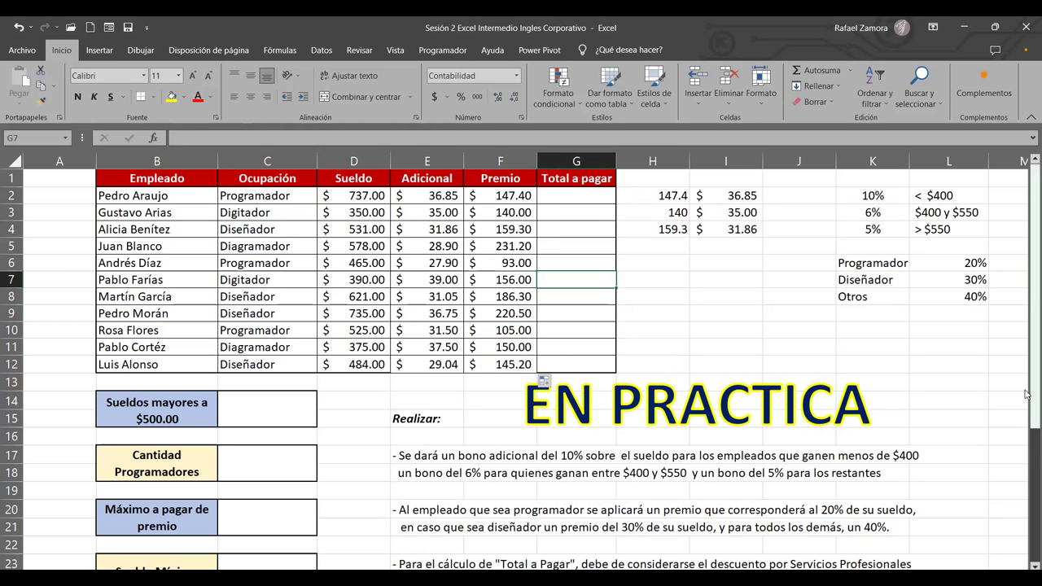
pyautogui.keyDown('ctrl'); pyautogui.scroll(-1, 821, 442); pyautogui.keyUp('ctrl')
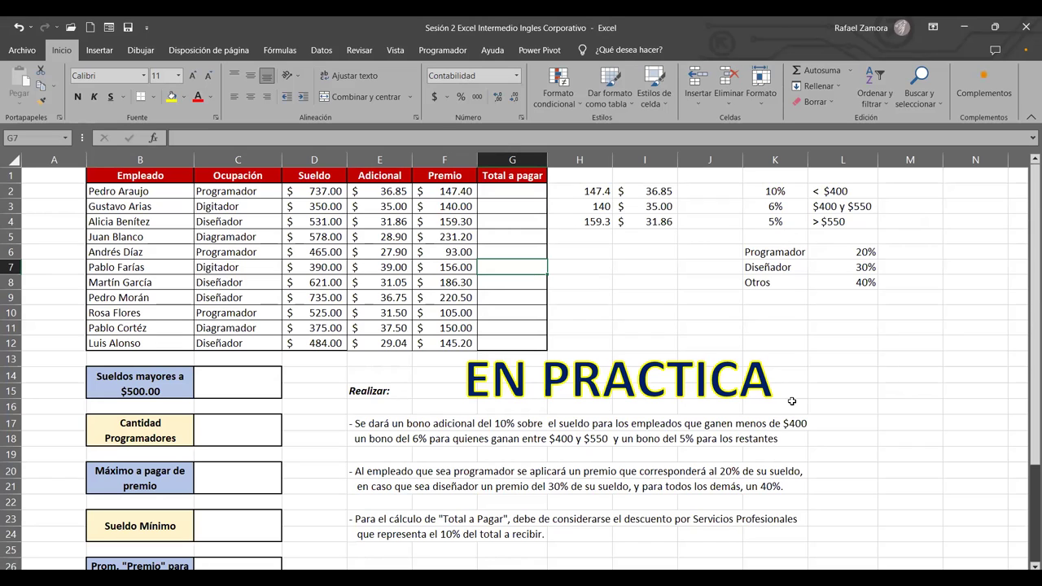
# Shrink the height of blank rows 16, 19, 22 and 25.
pyautogui.click(10, 406)
pyautogui.keyDown('ctrl'); pyautogui.click(10, 454); pyautogui.keyUp('ctrl')
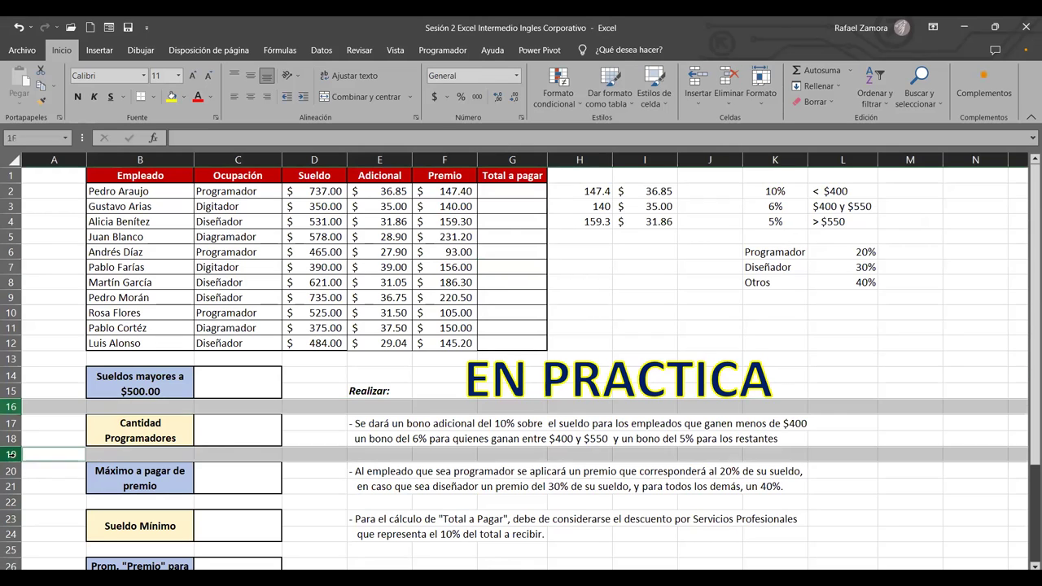
pyautogui.keyDown('ctrl'); pyautogui.click(10, 502); pyautogui.keyUp('ctrl')
pyautogui.keyDown('ctrl'); pyautogui.click(11, 550); pyautogui.keyUp('ctrl')
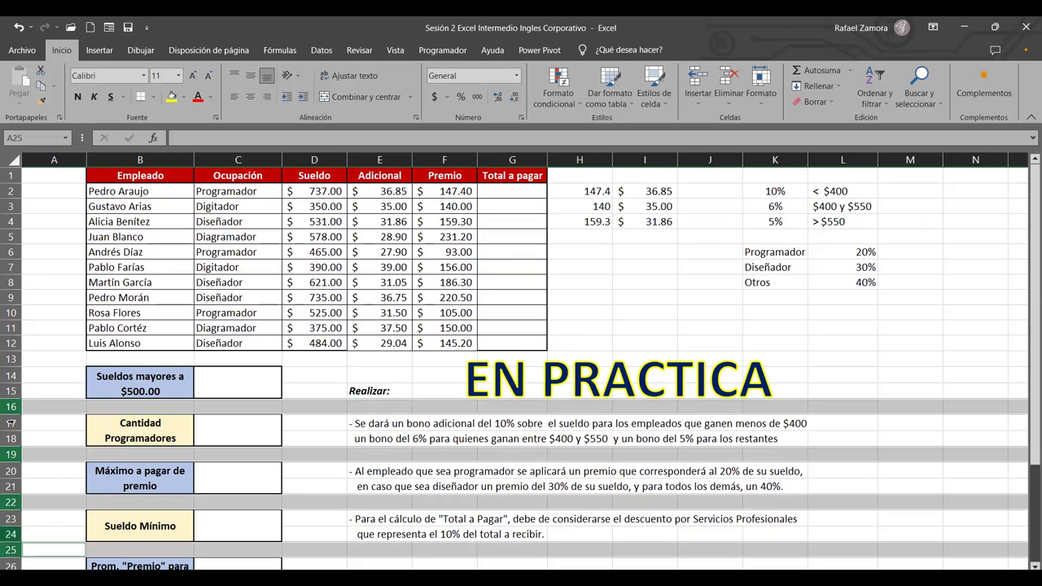
pyautogui.moveTo(13, 413); pyautogui.dragTo(13, 404)
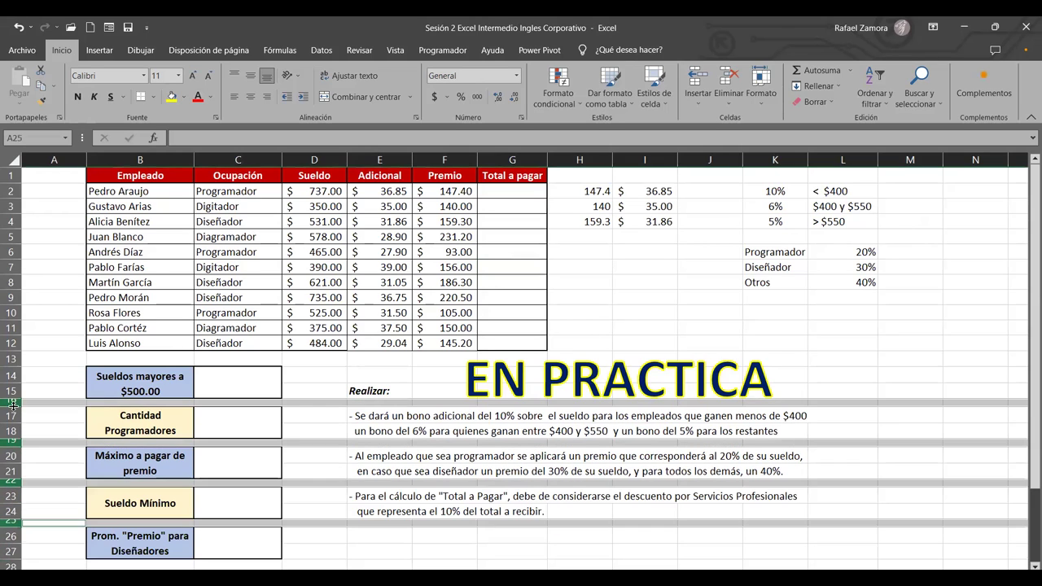
pyautogui.click(663, 311)
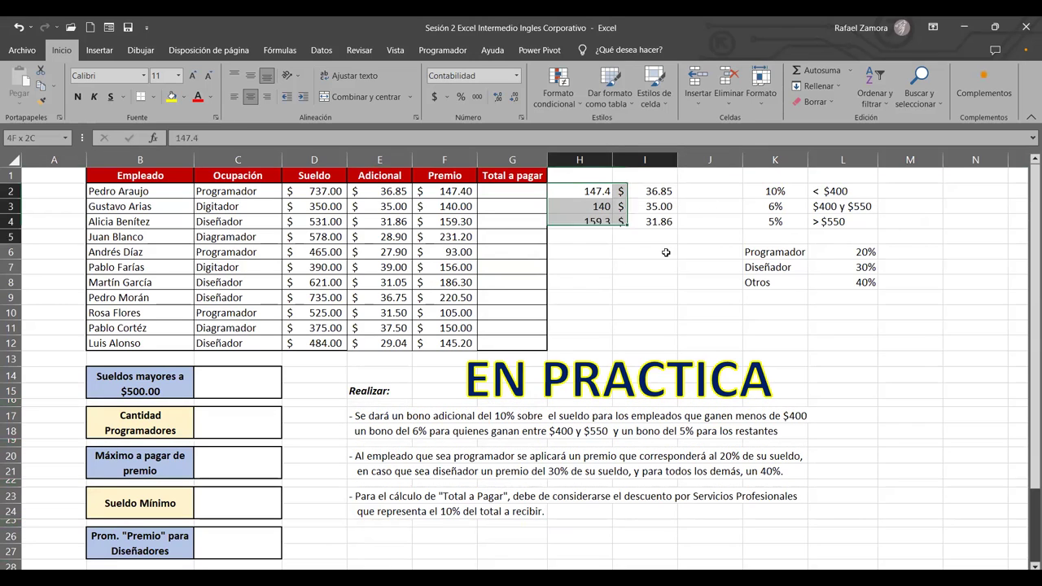
# Clear H2:I6, enter 921.15, 524.9 and 722.06 in H2:H4, and clear K1:M9.
pyautogui.moveTo(565, 191); pyautogui.dragTo(656, 246)
pyautogui.press('Delete')
pyautogui.click(581, 196)
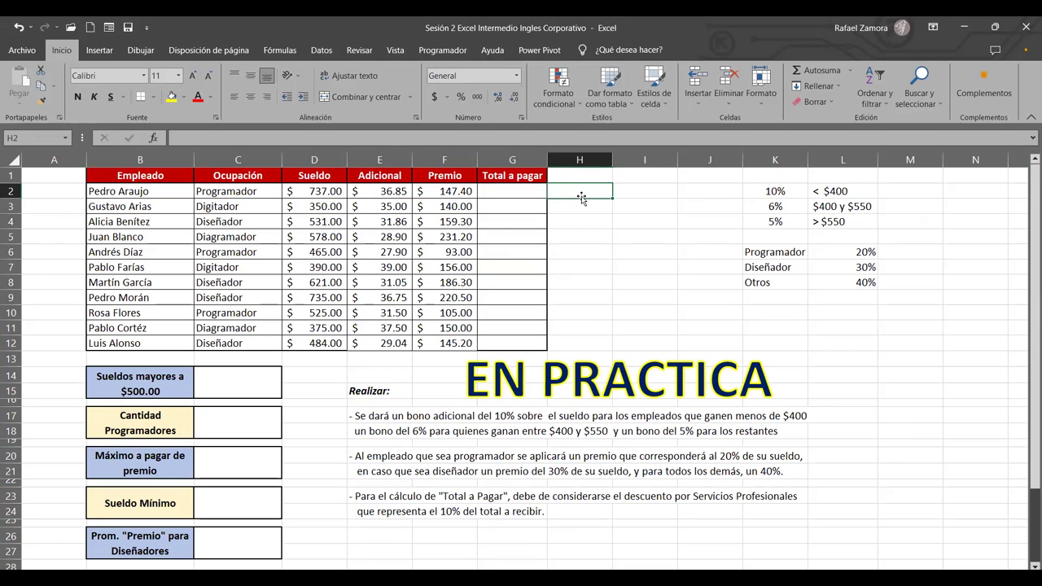
pyautogui.write('921.15')
pyautogui.press('Return')
pyautogui.write('524')
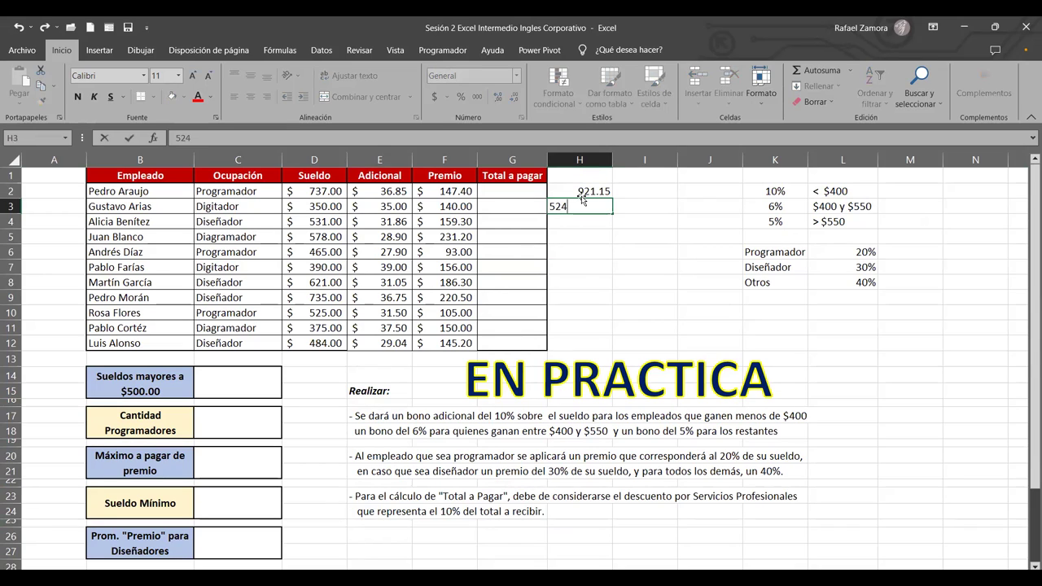
pyautogui.write('.9')
pyautogui.press('Return')
pyautogui.write('722.06')
pyautogui.press('Return')
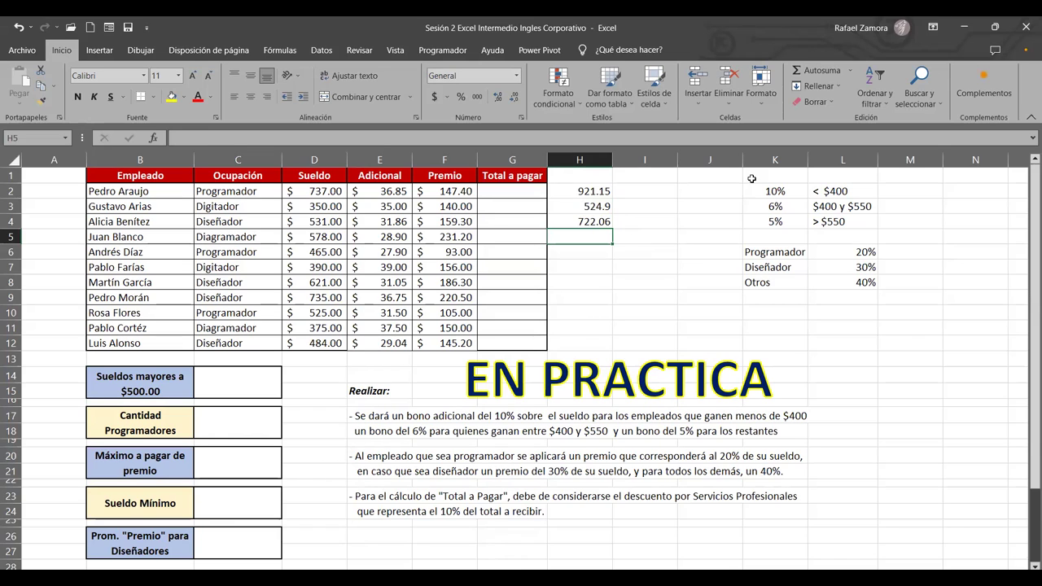
pyautogui.moveTo(752, 178); pyautogui.dragTo(903, 301)
pyautogui.press('Delete')
# Link K2, K3 and K4 to the first employee's Sueldo, Adicional and Premio.
pyautogui.click(709, 282)
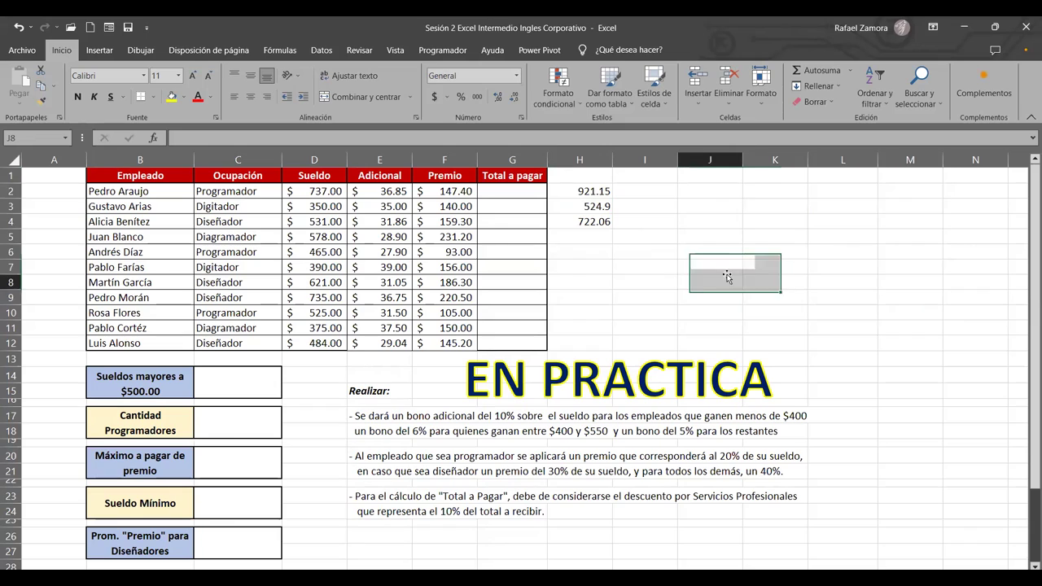
pyautogui.click(751, 192)
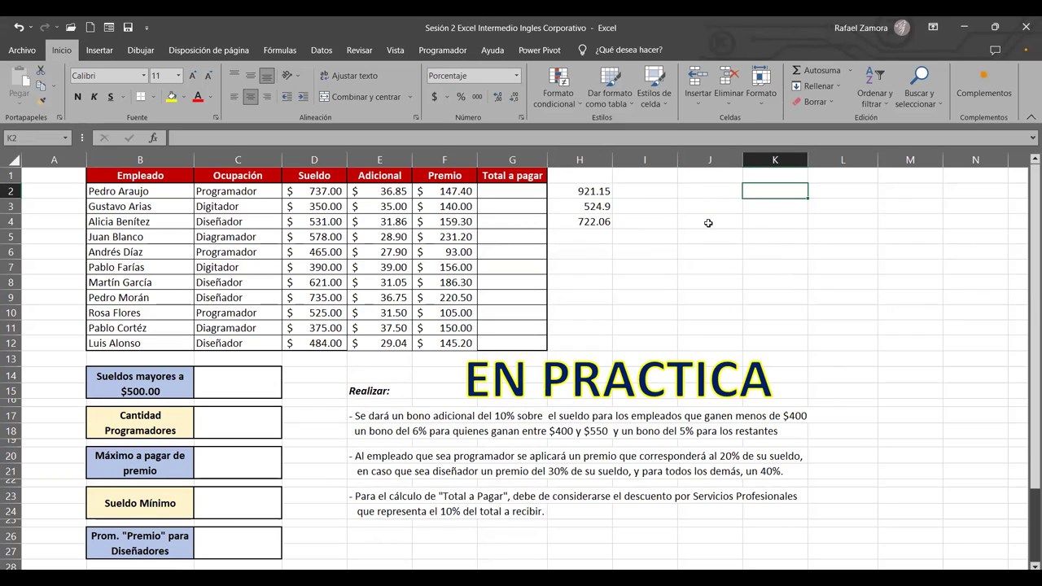
pyautogui.write('=')
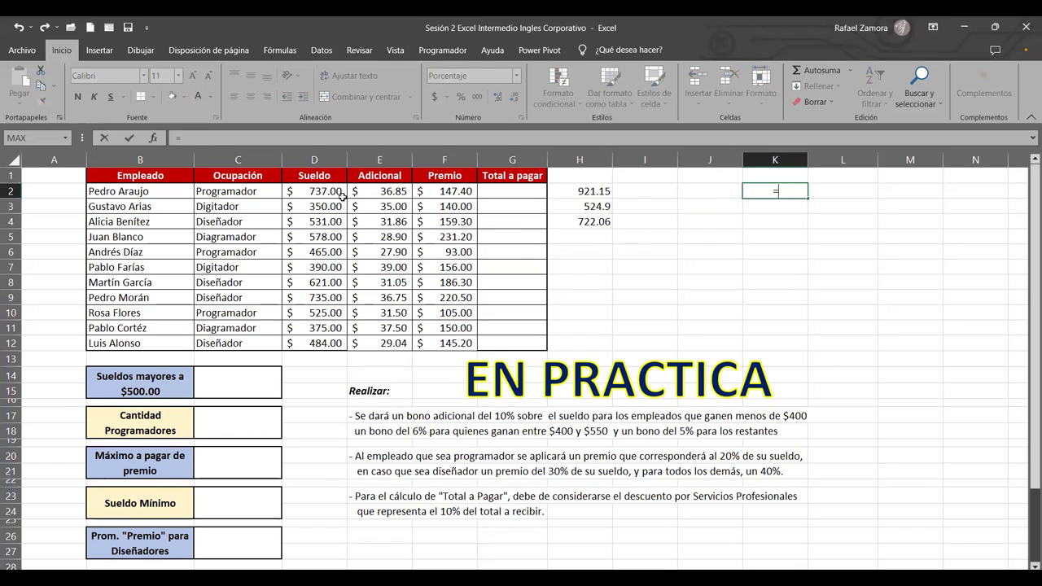
pyautogui.click(315, 188)
pyautogui.press('Return')
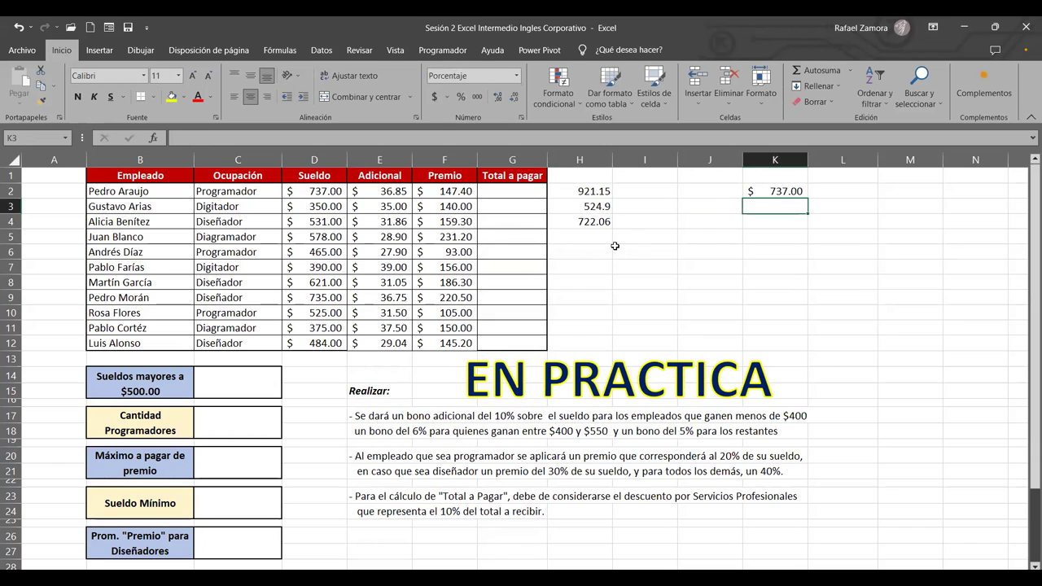
pyautogui.write('=')
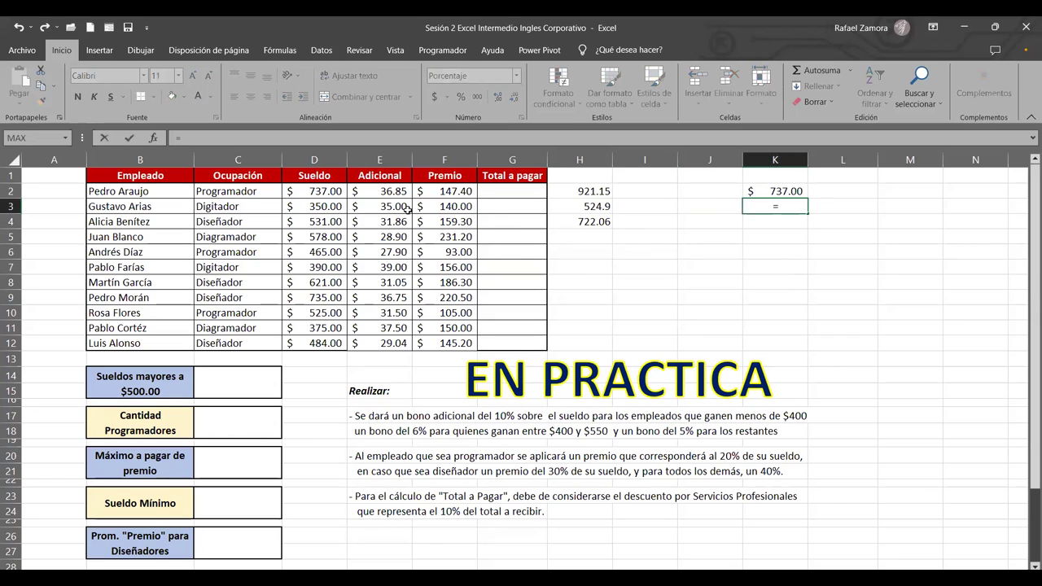
pyautogui.click(394, 190)
pyautogui.press('Return')
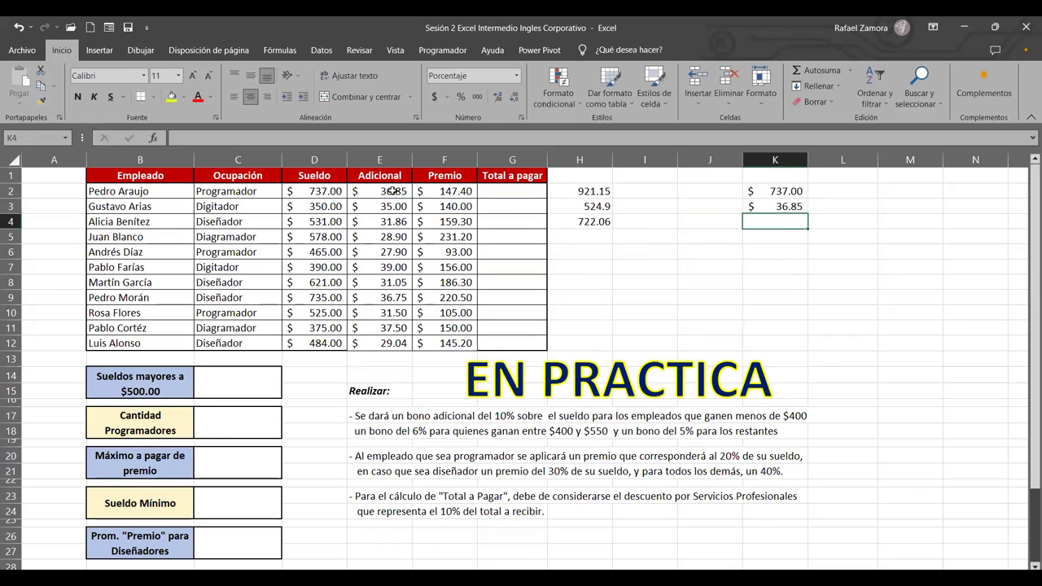
pyautogui.write('=')
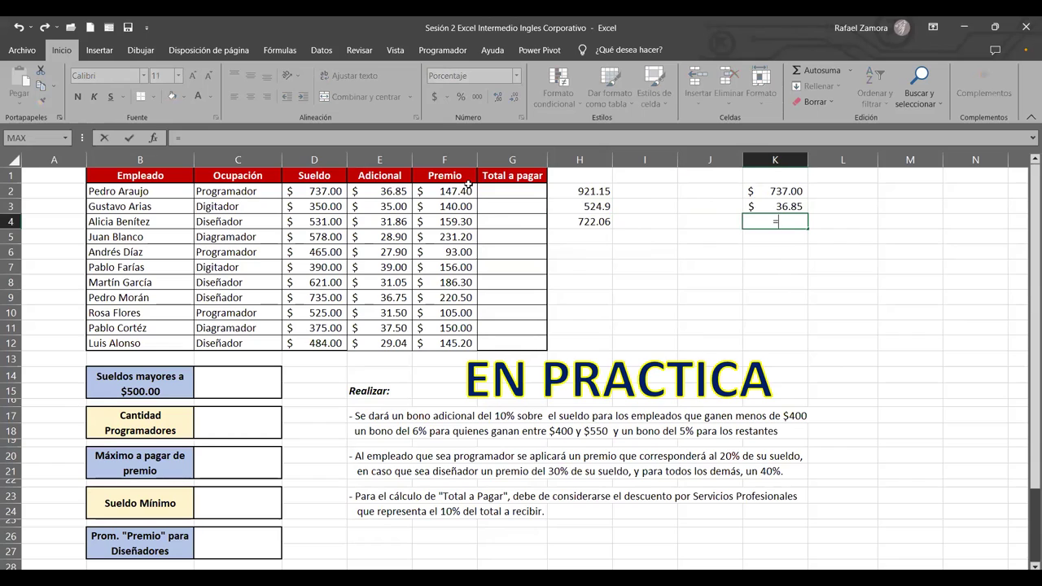
pyautogui.click(462, 190)
pyautogui.press('Return')
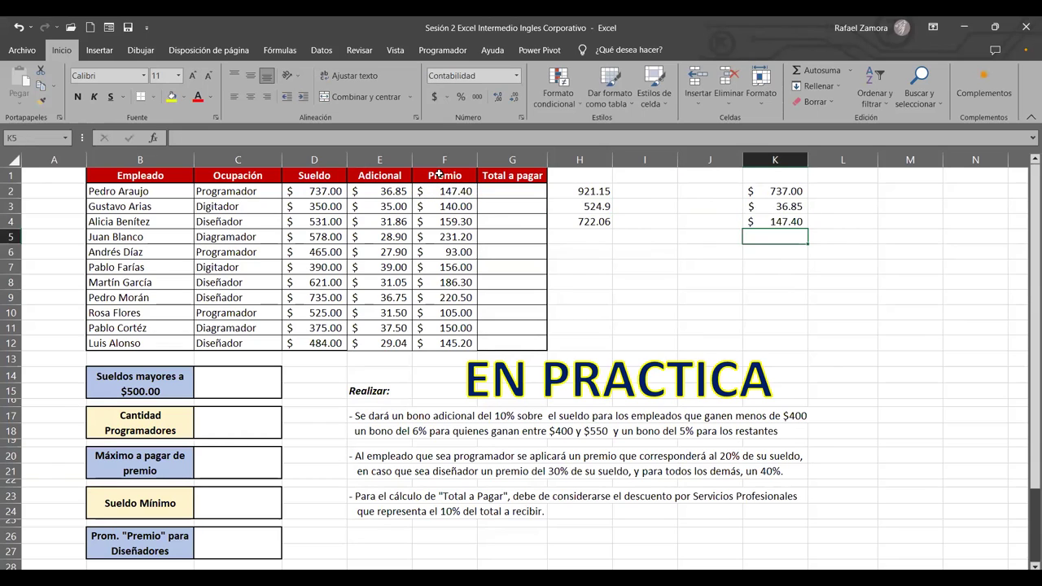
# Paste the Sueldo, Adicional and Premio headers transposed into L2:L4.
pyautogui.moveTo(318, 176); pyautogui.dragTo(430, 177)
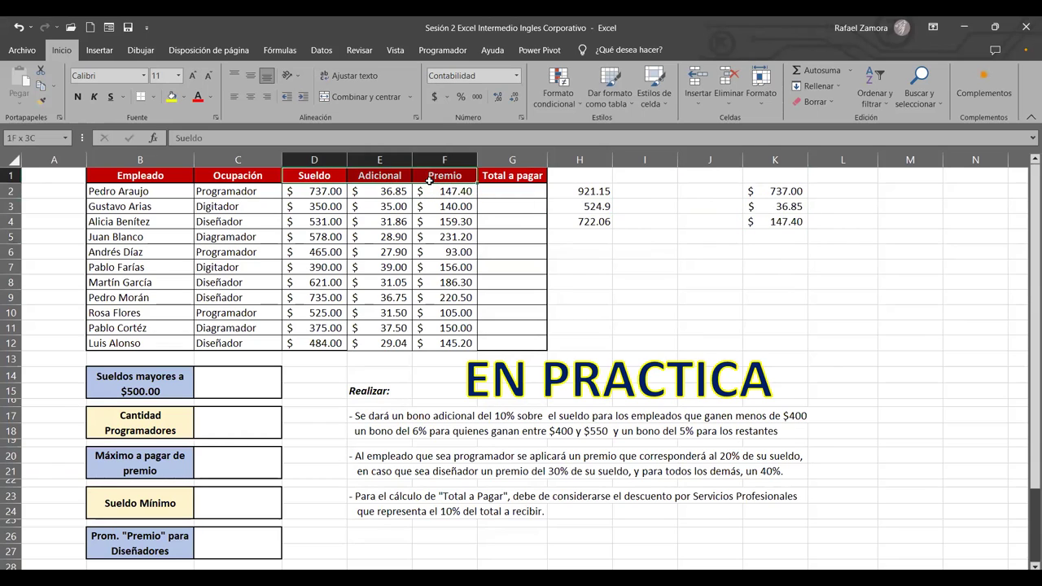
pyautogui.hotkey('ctrl', 'c')
pyautogui.click(833, 188)
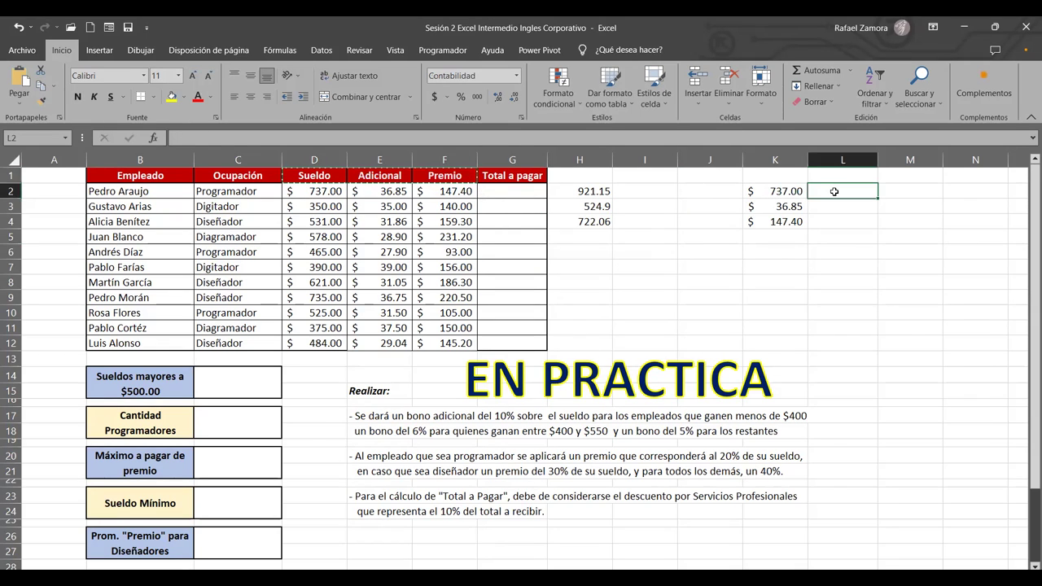
pyautogui.rightClick(833, 191)
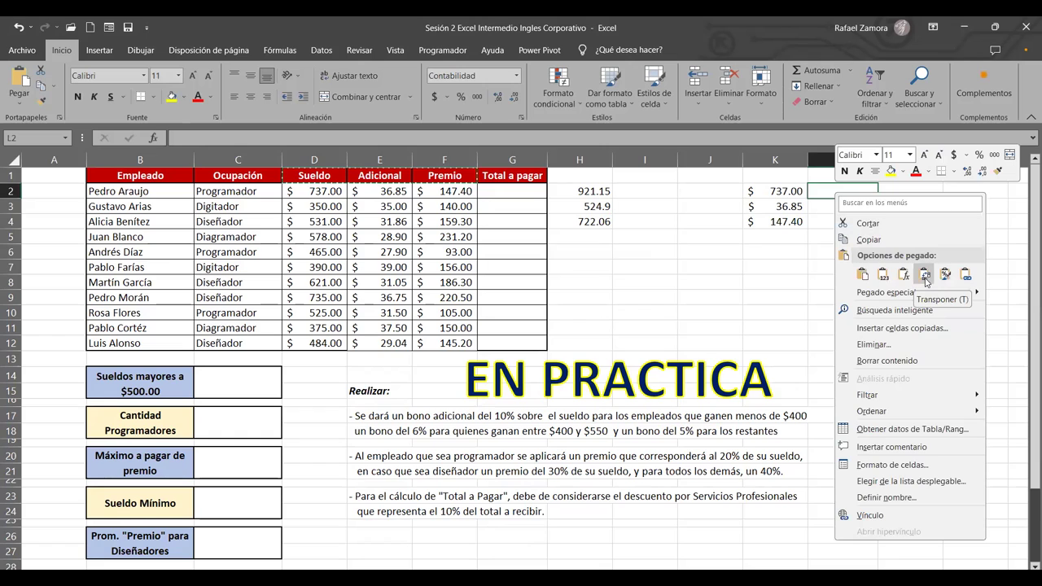
pyautogui.click(925, 276)
pyautogui.click(887, 283)
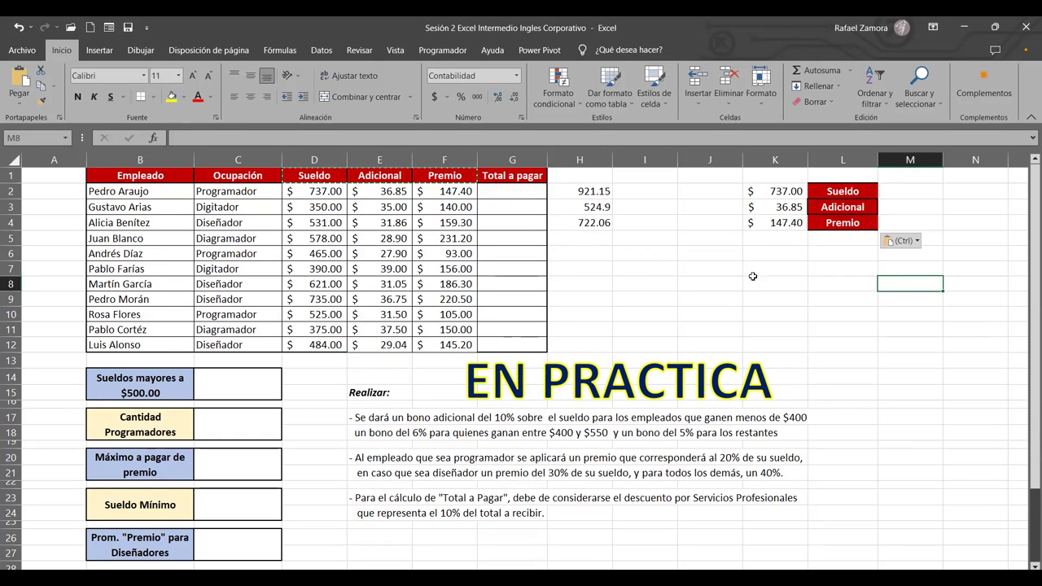
# AutoSum the three amounts in K6 for a total of 921.25.
pyautogui.click(775, 254)
pyautogui.click(814, 71)
pyautogui.press('Return')
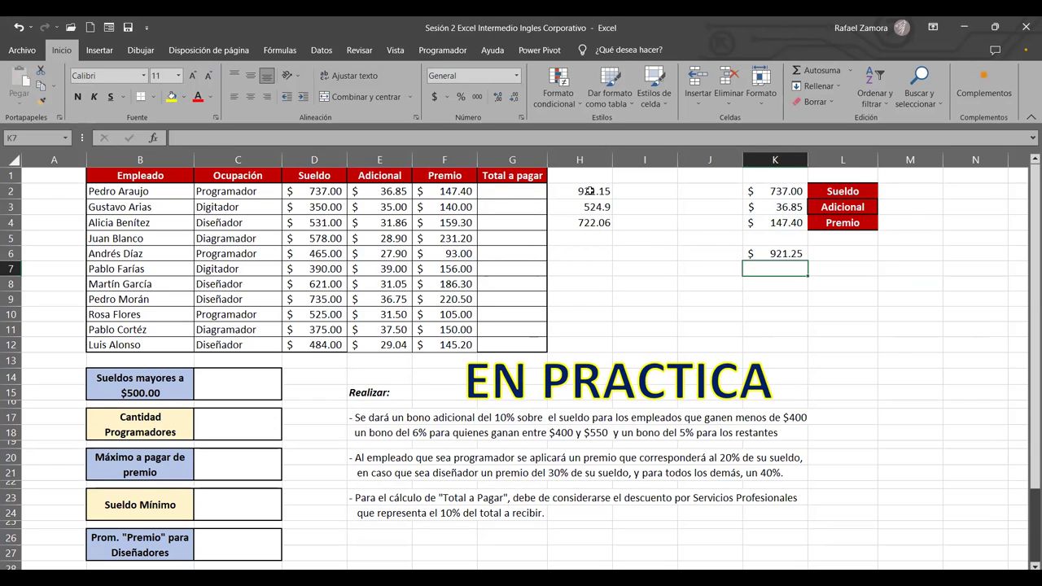
# Compare against H2's 921.15 and label L7 'Renta 10%'.
pyautogui.moveTo(589, 191); pyautogui.dragTo(591, 236)
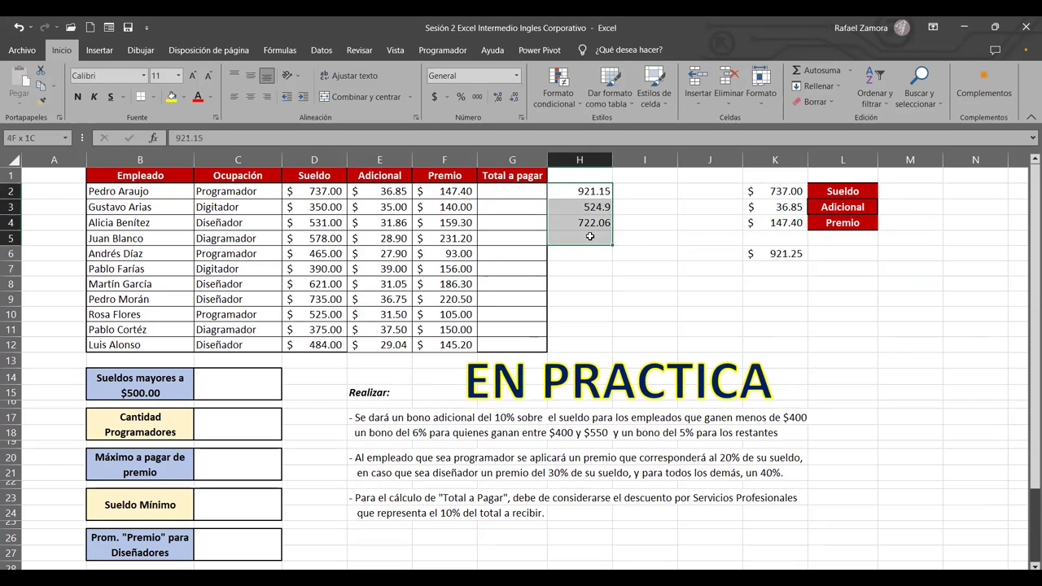
pyautogui.click(604, 190)
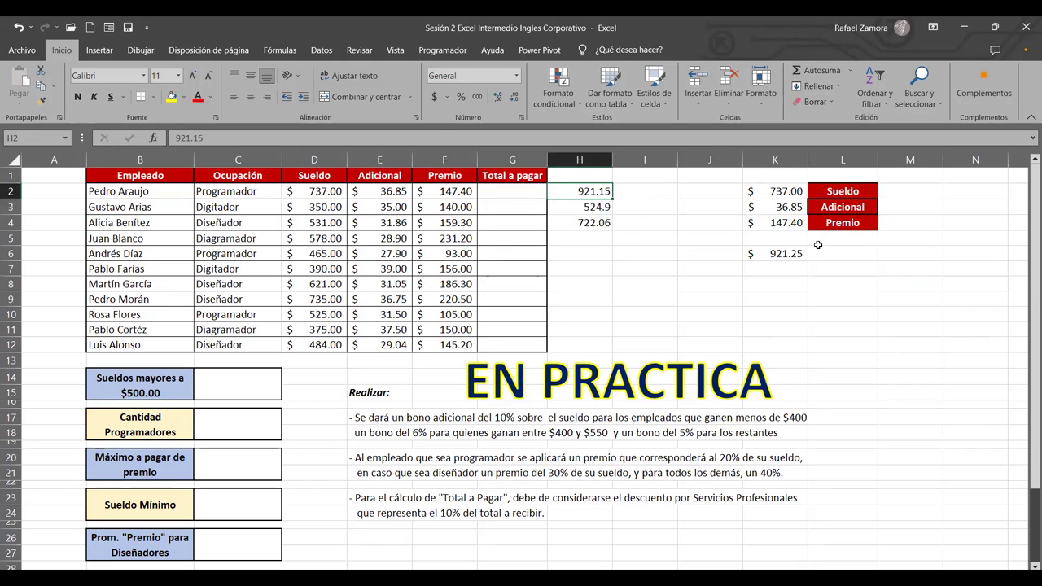
pyautogui.click(794, 257)
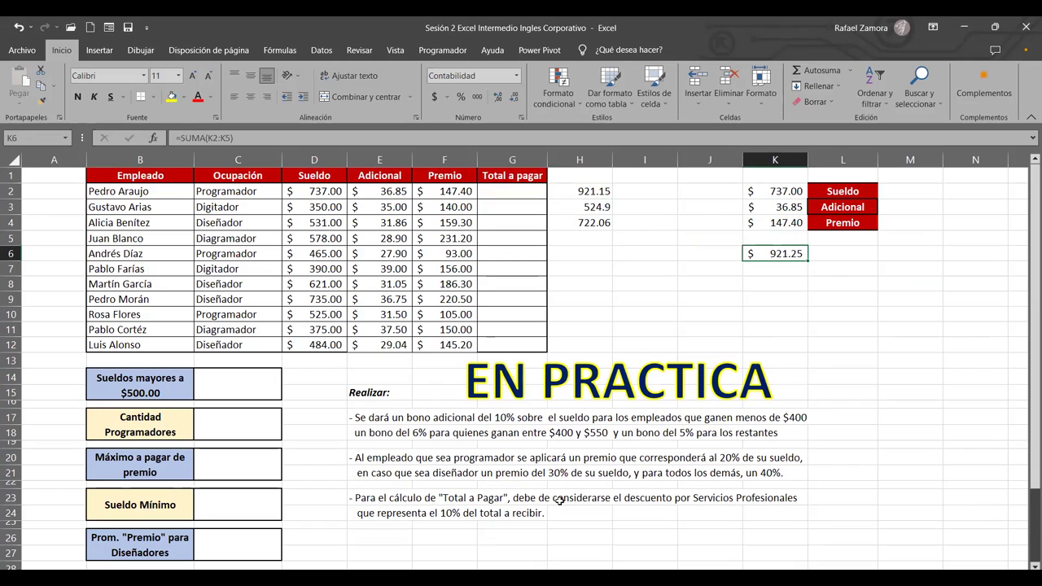
pyautogui.click(830, 275)
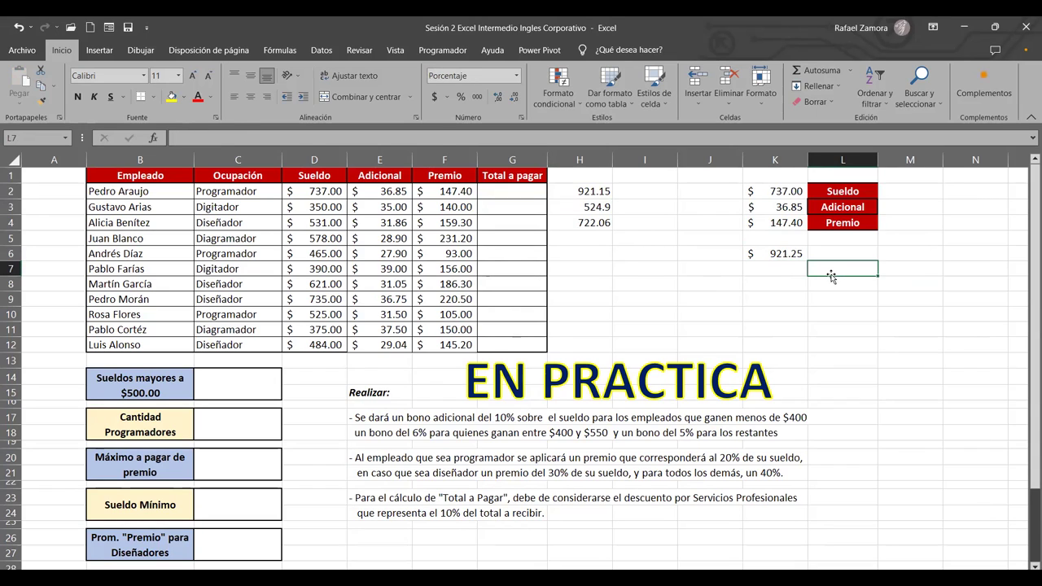
pyautogui.write('Renta 10%')
pyautogui.press('Return')
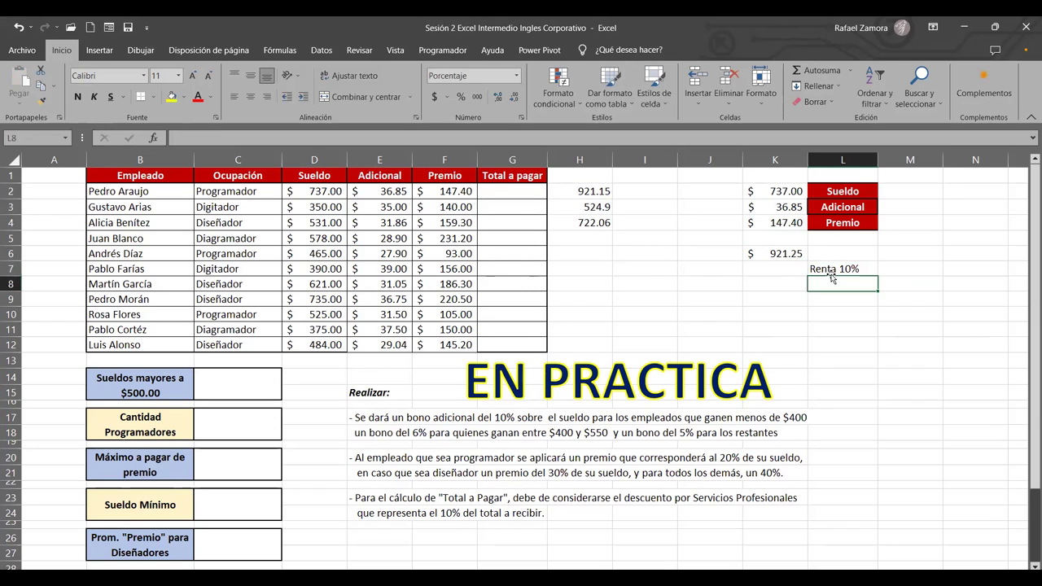
# Enter =K6*10% in K7 (92.13) and =K6-K7 in K8 (829.13).
pyautogui.click(774, 265)
pyautogui.write('=')
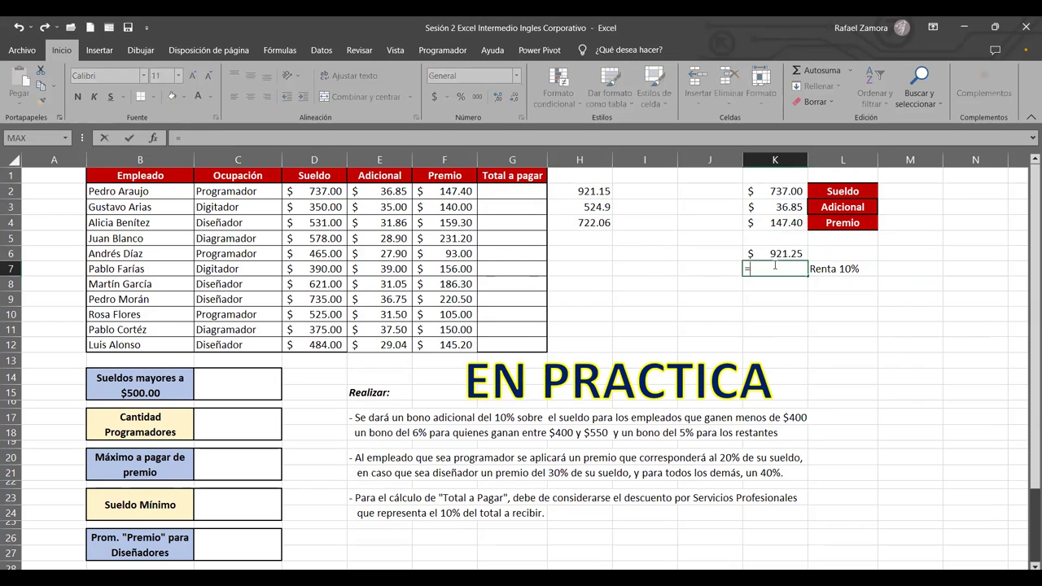
pyautogui.click(780, 254)
pyautogui.write('*10%')
pyautogui.press('Return')
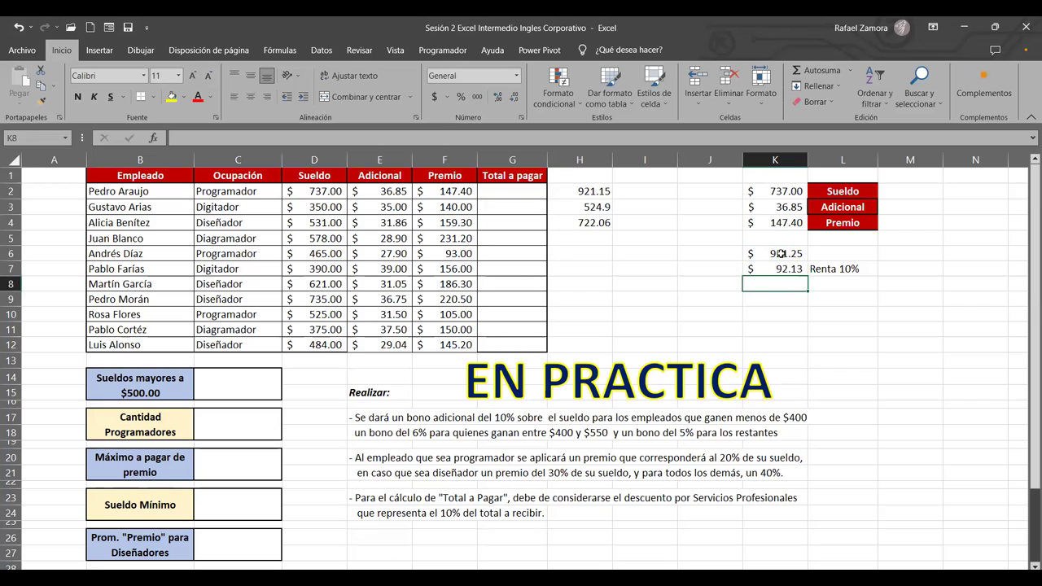
pyautogui.write('=')
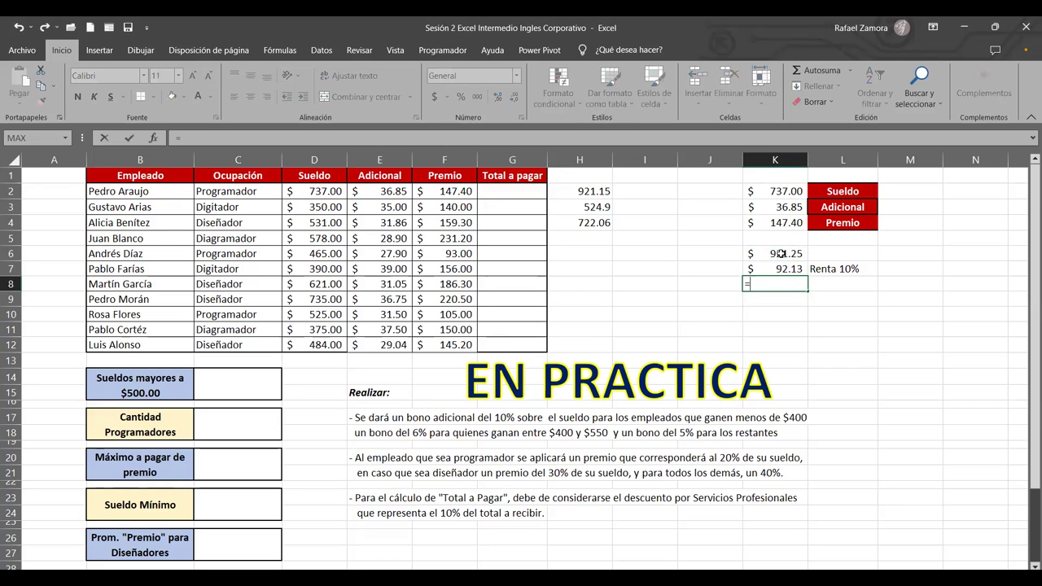
pyautogui.click(780, 254)
pyautogui.write('-')
pyautogui.press('Down')
pyautogui.press('Return')
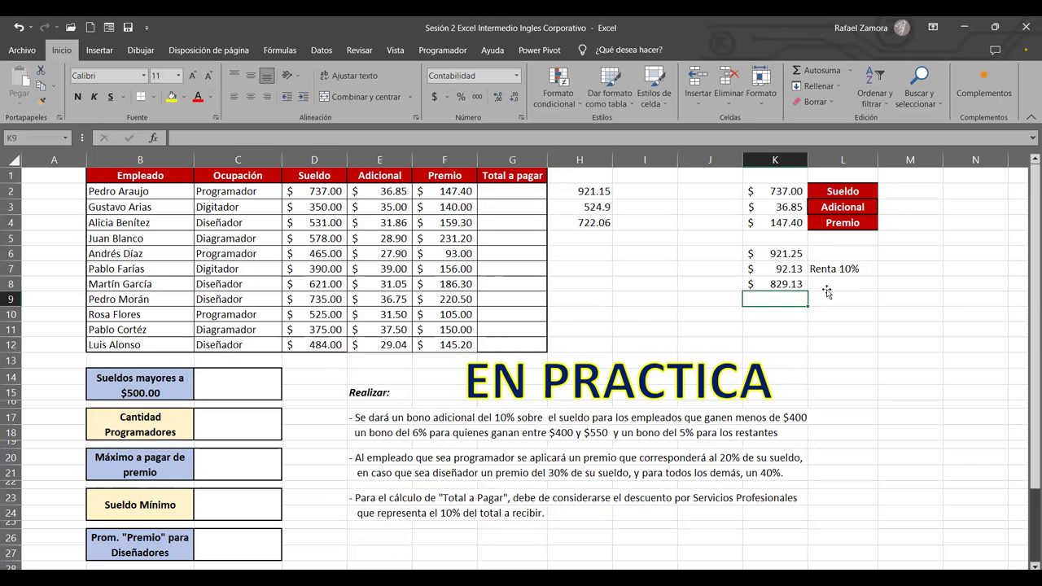
pyautogui.click(787, 285)
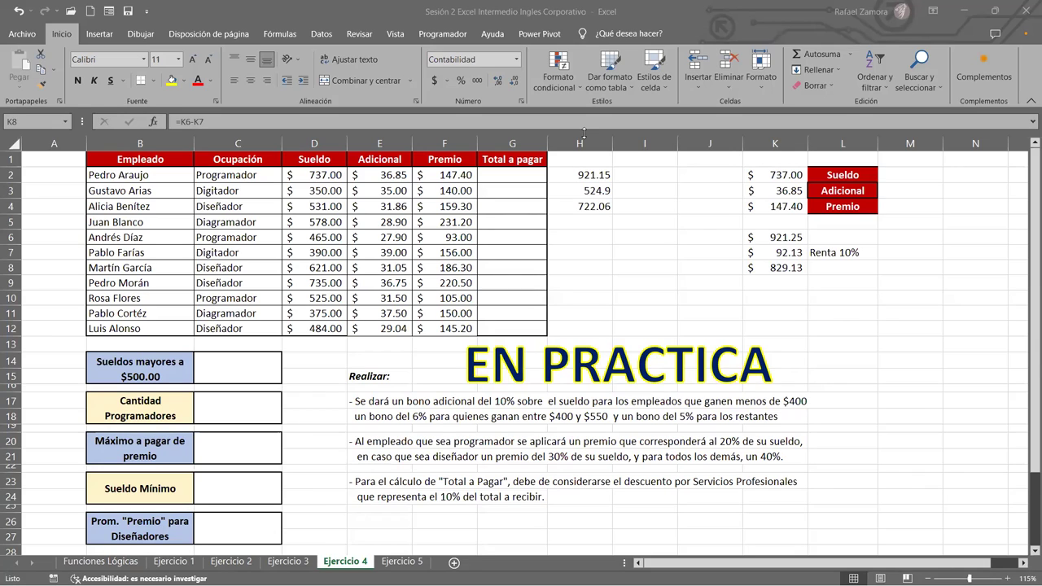
pyautogui.hotkey('alt', 'Tab')
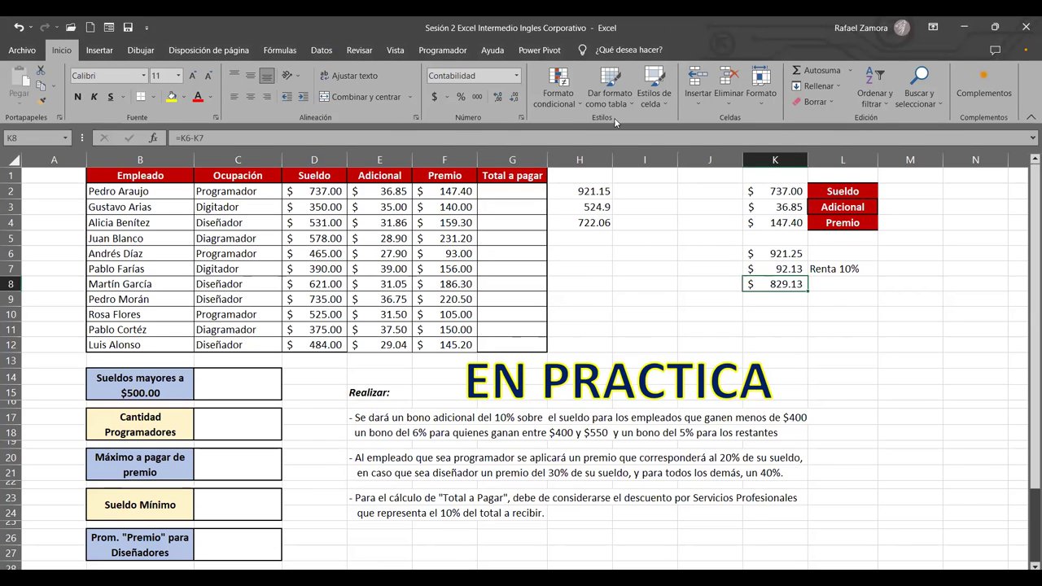
pyautogui.click(845, 340)
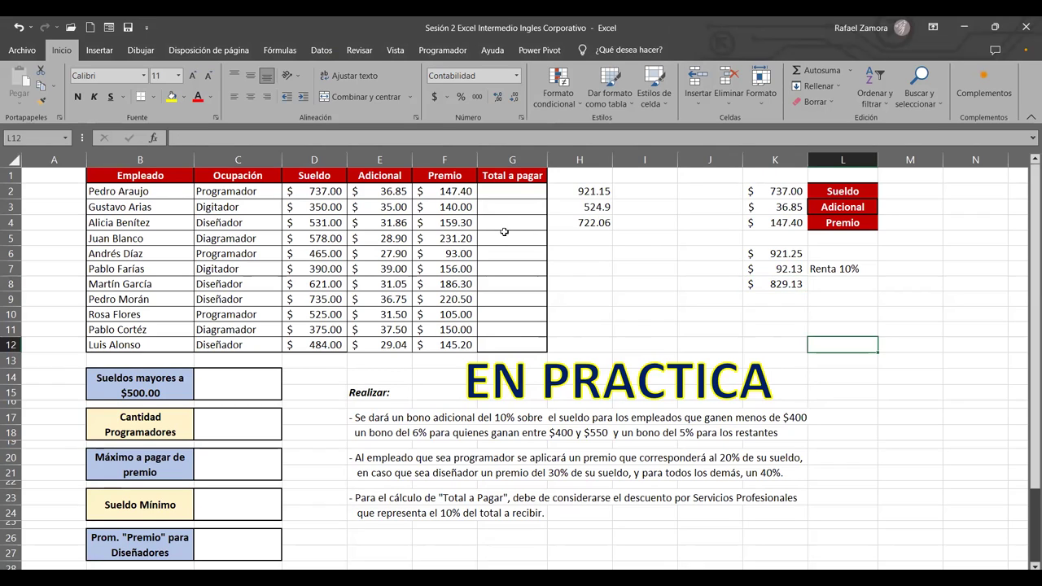
pyautogui.click(457, 189)
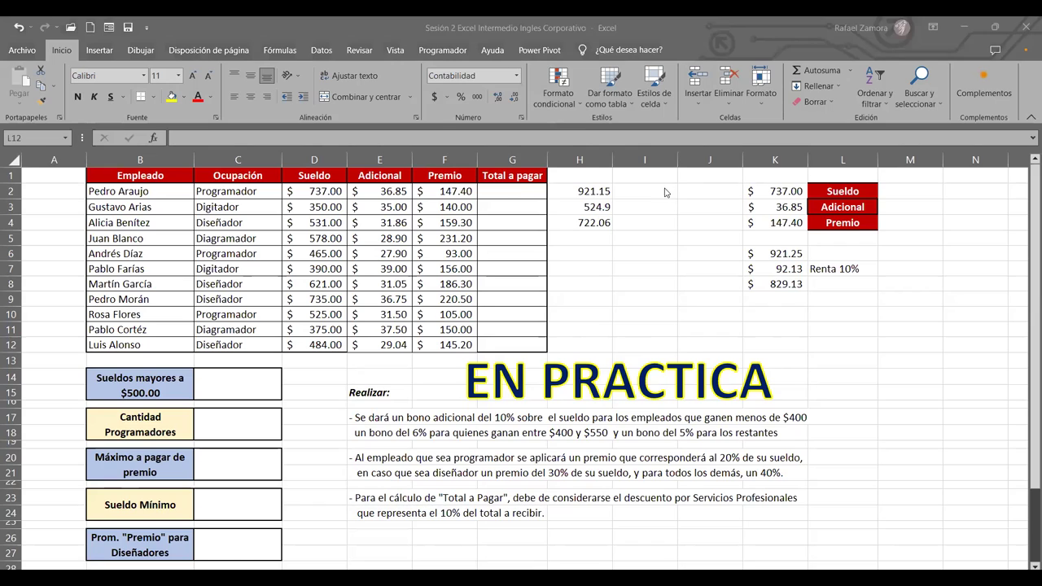
pyautogui.click(781, 300)
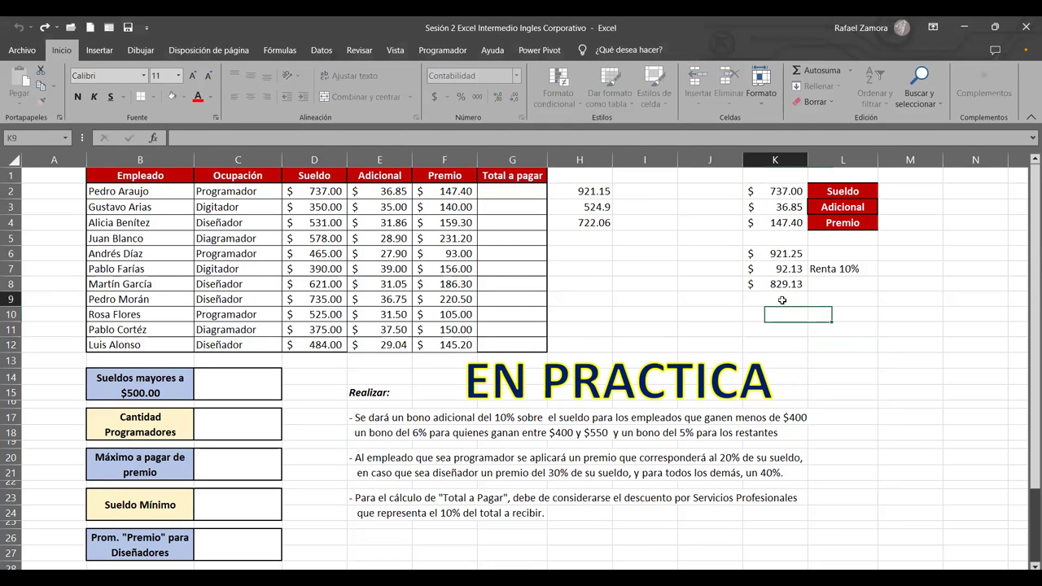
pyautogui.press('Return')
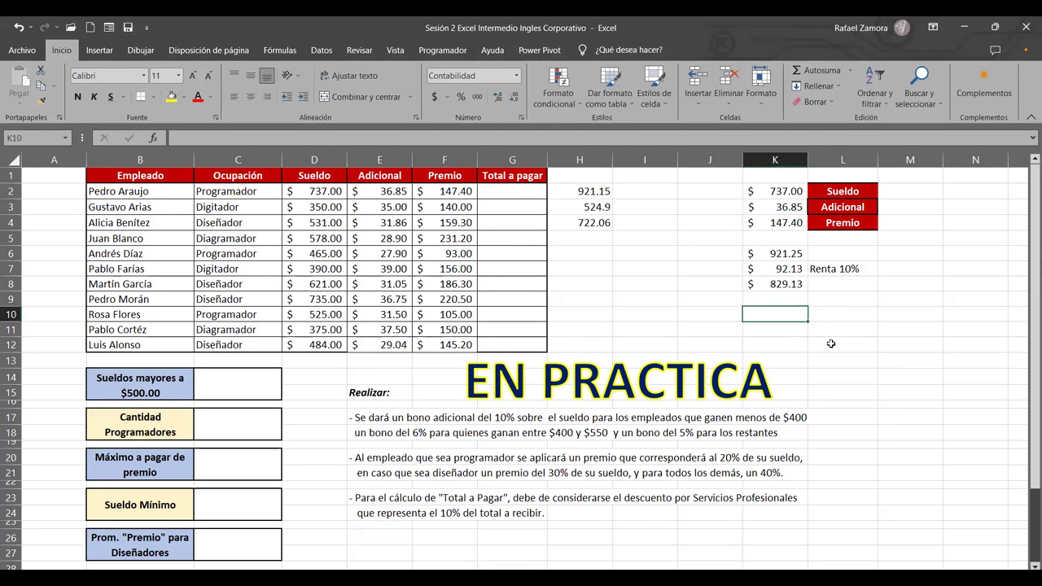
pyautogui.click(787, 284)
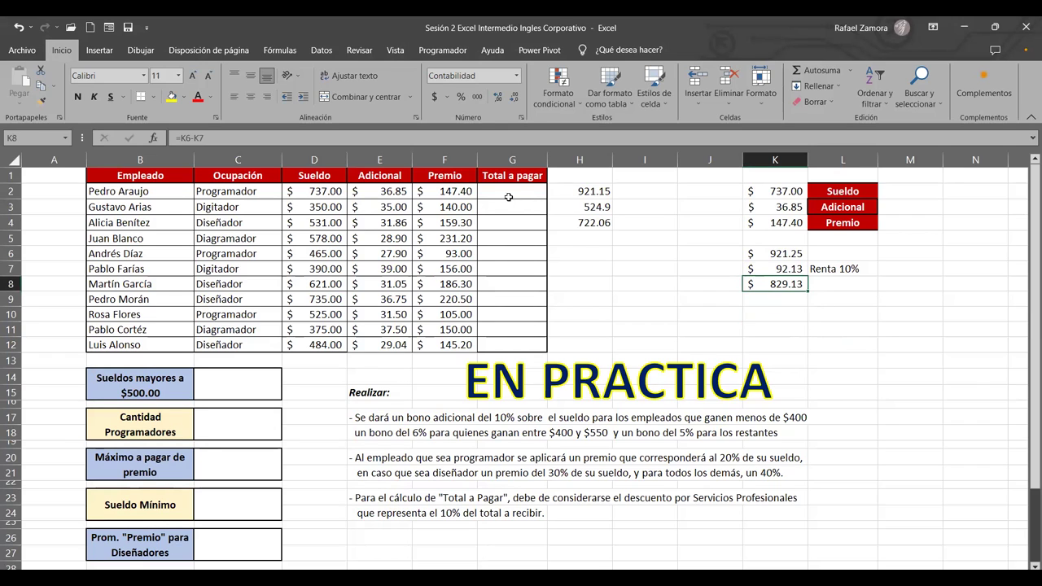
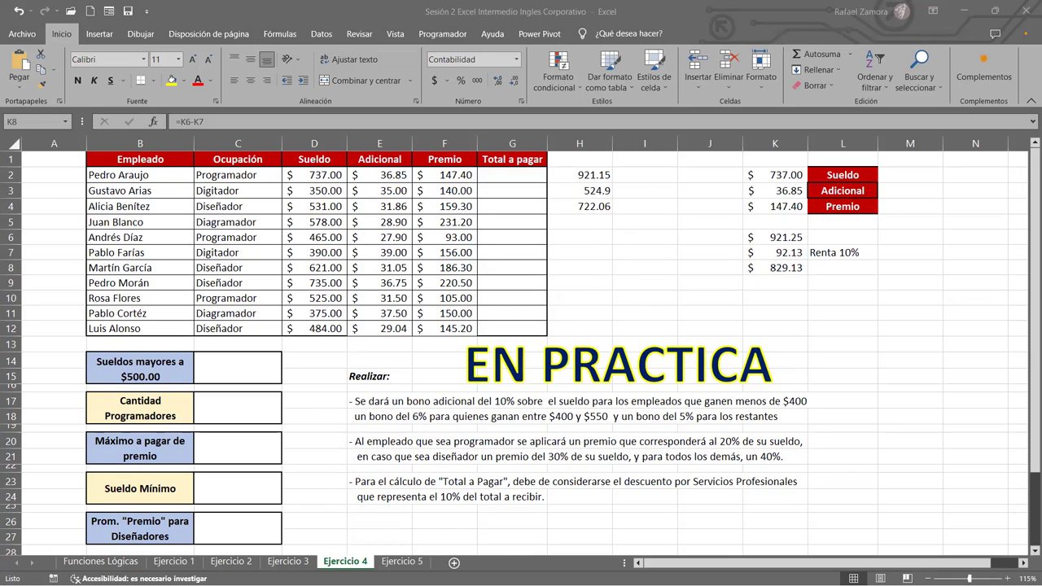
# Start a CONTAR.SI formula in the Sueldos mayores a $500.00 box, C14.
pyautogui.hotkey('alt', 'Tab')
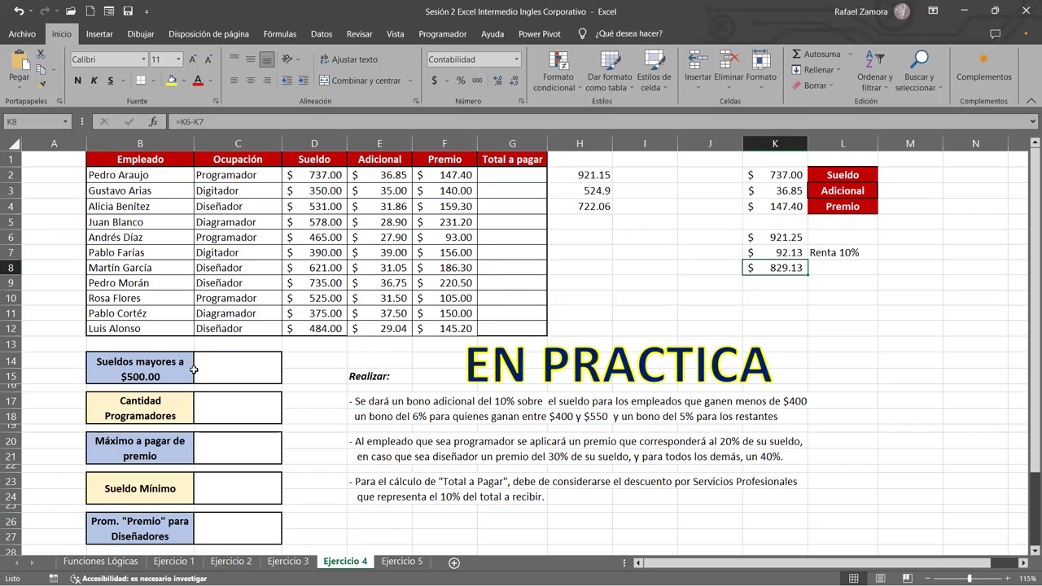
pyautogui.click(243, 370)
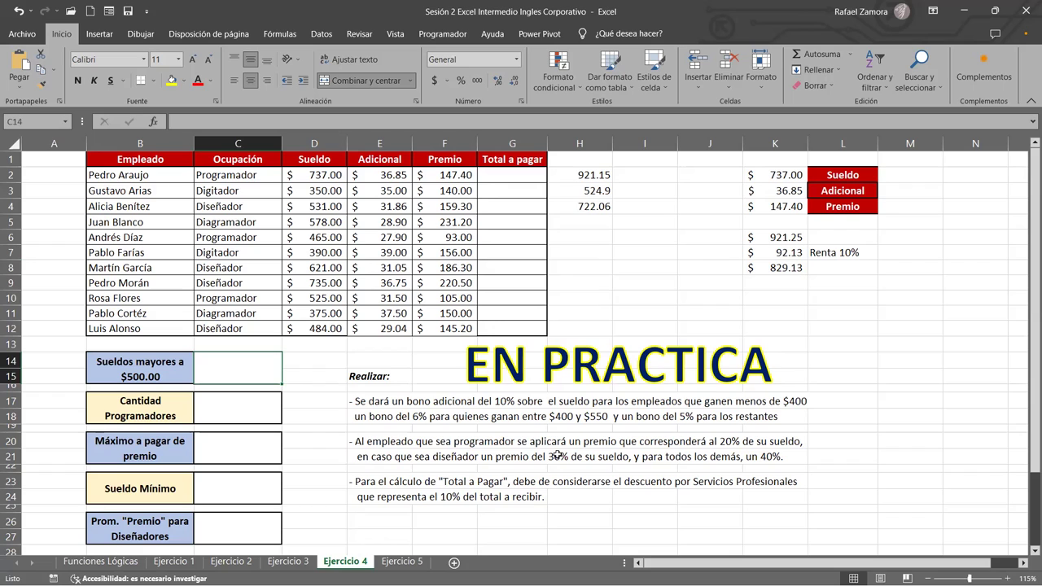
pyautogui.write('=')
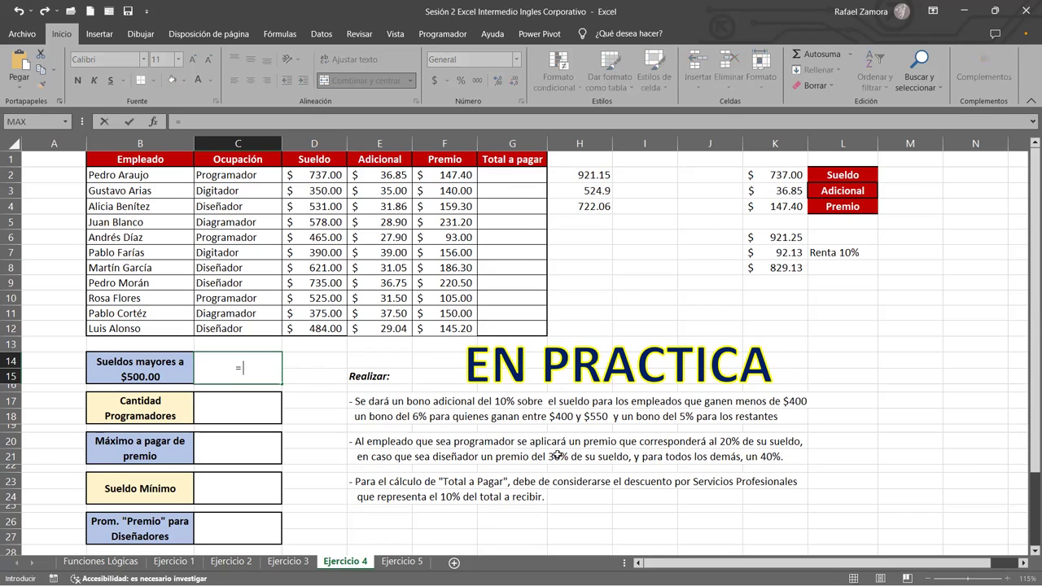
pyautogui.write('count')
pyautogui.press('BackSpace')
pyautogui.press('BackSpace')
pyautogui.press('BackSpace')
pyautogui.write('o')
pyautogui.press('BackSpace')
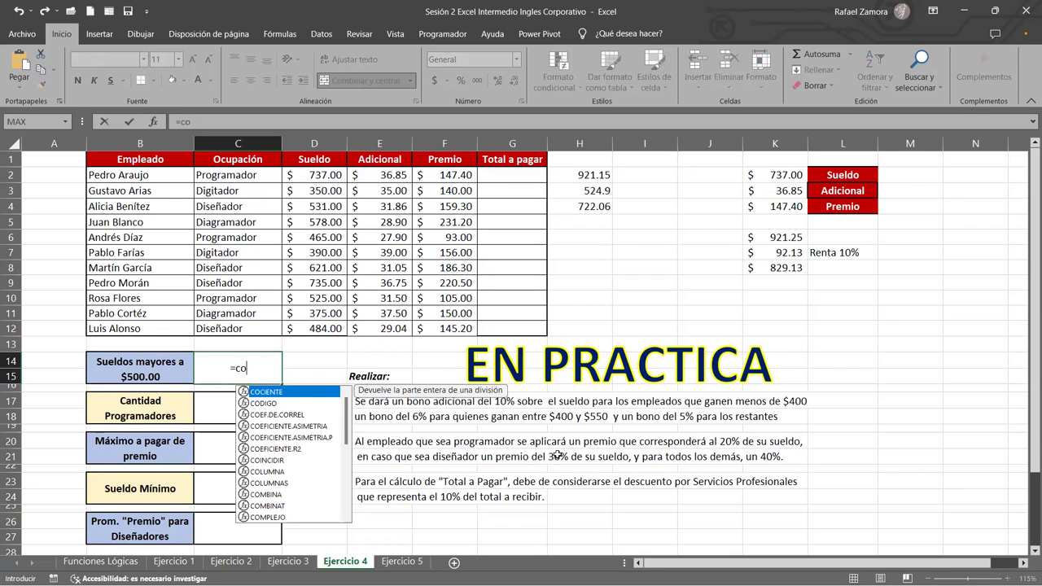
pyautogui.write('nt')
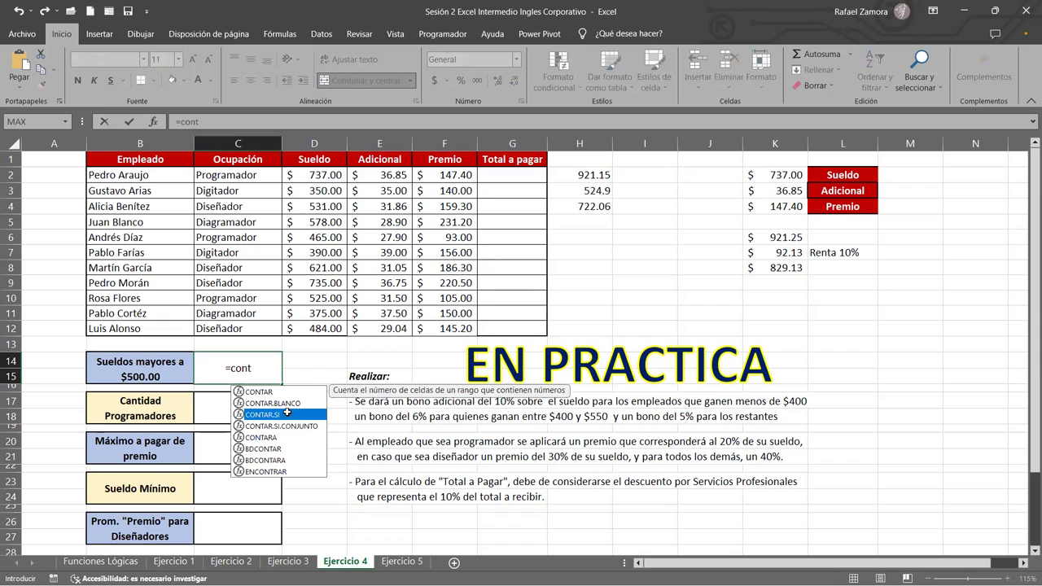
pyautogui.doubleClick(287, 413)
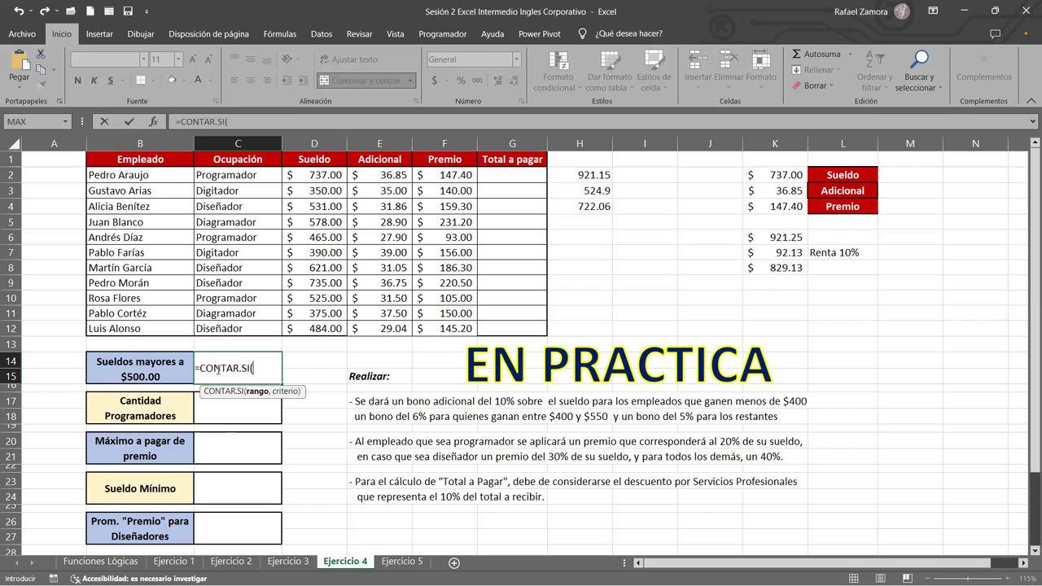
# Use the salaries D2:D12 as the formula's counting range.
pyautogui.moveTo(326, 174); pyautogui.dragTo(312, 282)
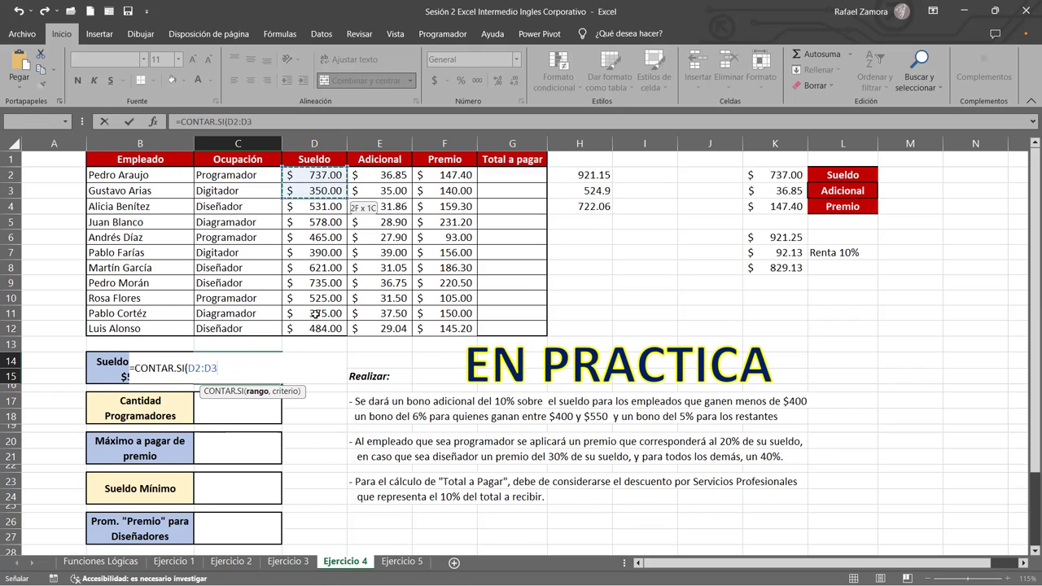
pyautogui.moveTo(314, 327); pyautogui.dragTo(315, 328)
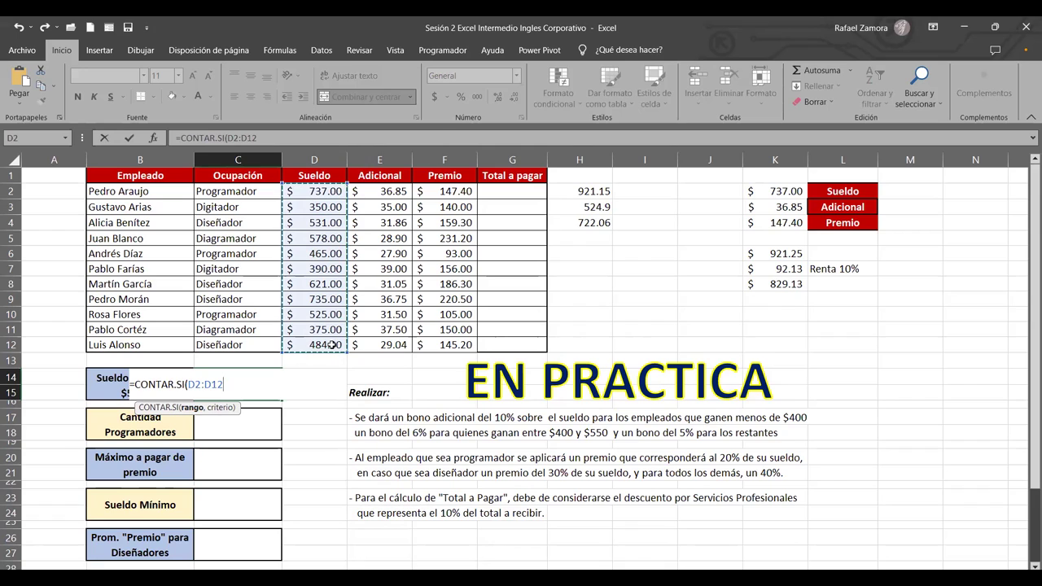
pyautogui.write(',')
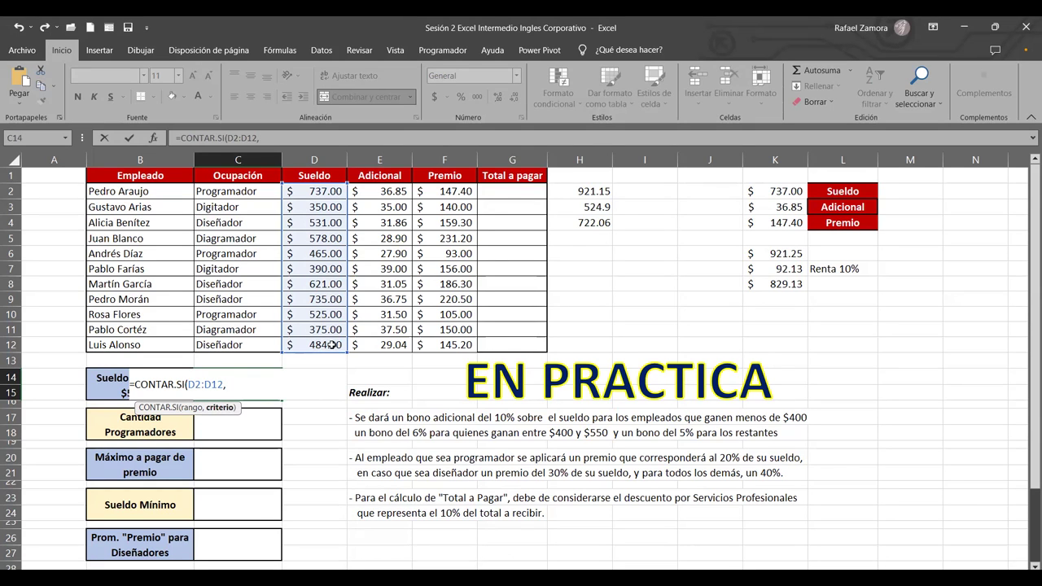
# Add the quoted ">500" criterion and close the formula, giving a count of 6.
pyautogui.write('>500')
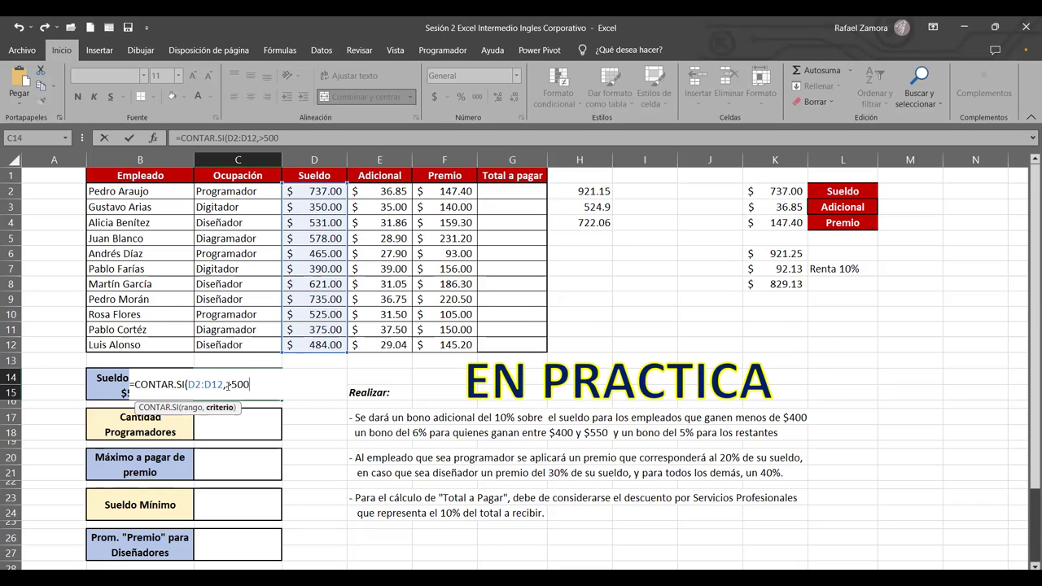
pyautogui.press('Left')
pyautogui.press('Left')
pyautogui.press('Left')
pyautogui.write('"')
pyautogui.click(265, 385)
pyautogui.write('"')
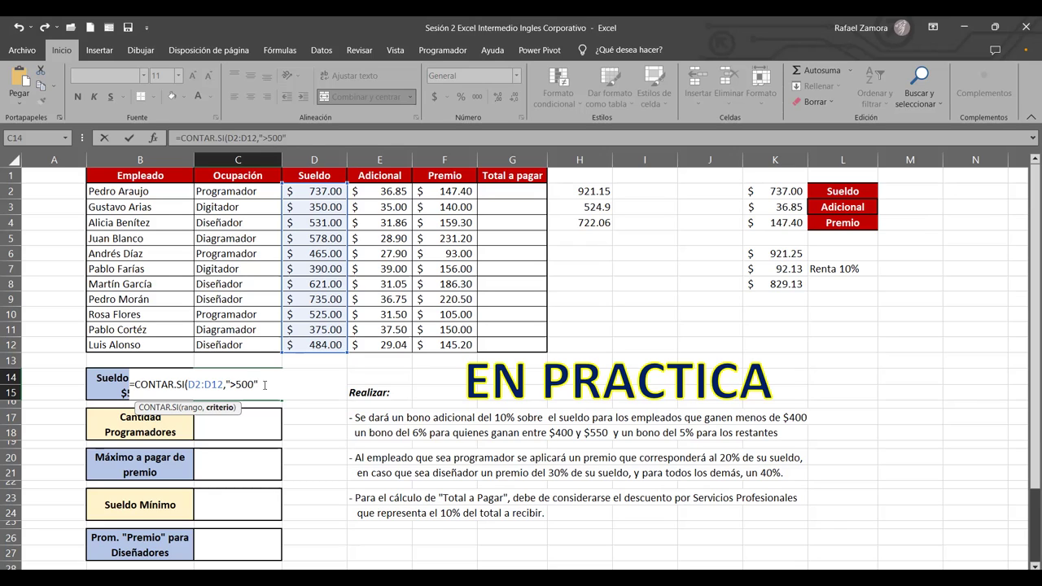
pyautogui.write(')')
pyautogui.press('Return')
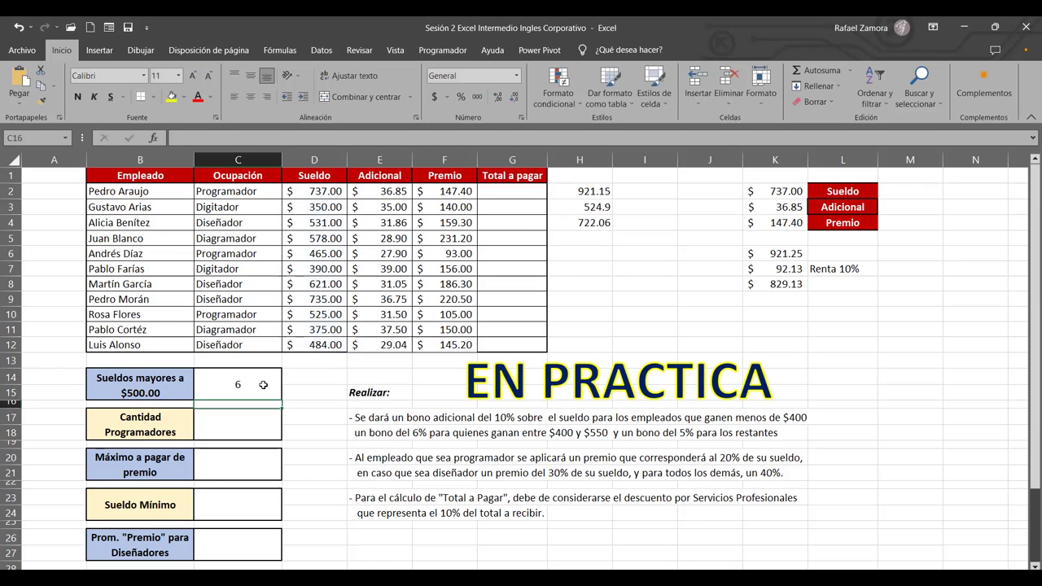
# Check the count by selecting the six salaries over 500 in D2, D4, D5, D8, D9, D10.
pyautogui.click(263, 384)
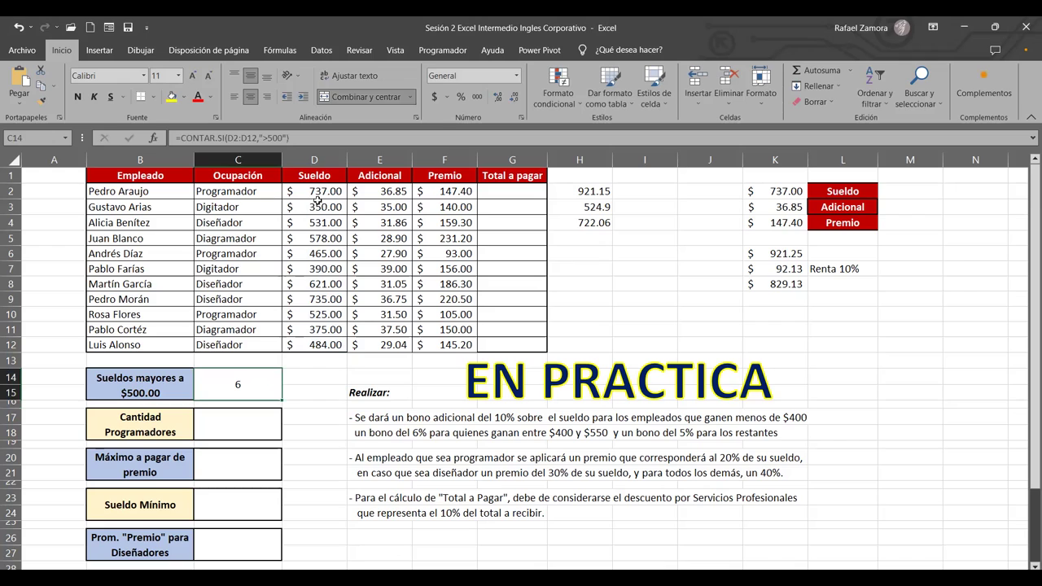
pyautogui.click(320, 191)
pyautogui.keyDown('ctrl'); pyautogui.click(318, 222); pyautogui.keyUp('ctrl')
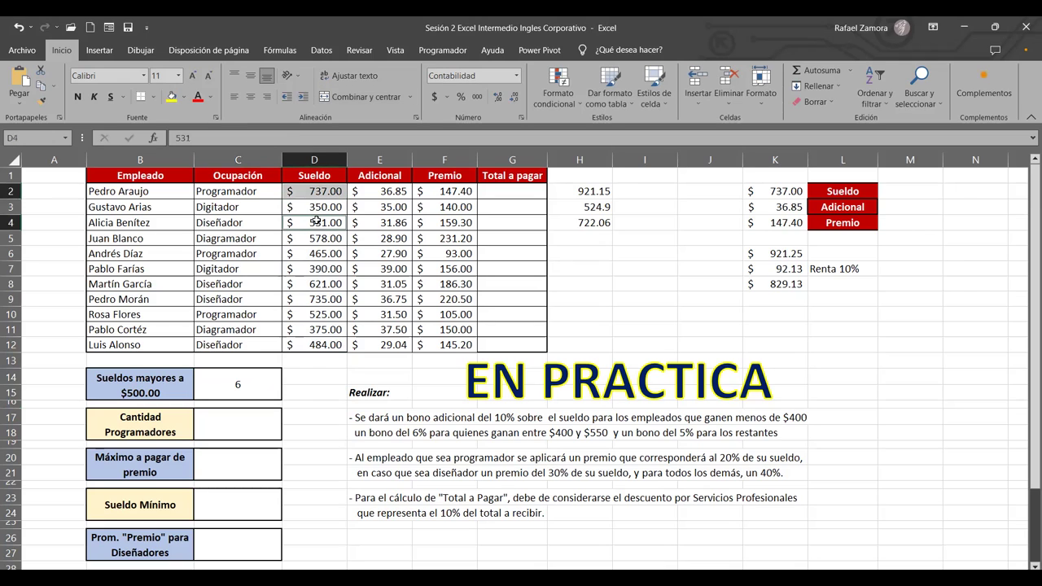
pyautogui.keyDown('ctrl'); pyautogui.click(318, 238); pyautogui.keyUp('ctrl')
pyautogui.keyDown('ctrl'); pyautogui.click(320, 282); pyautogui.keyUp('ctrl')
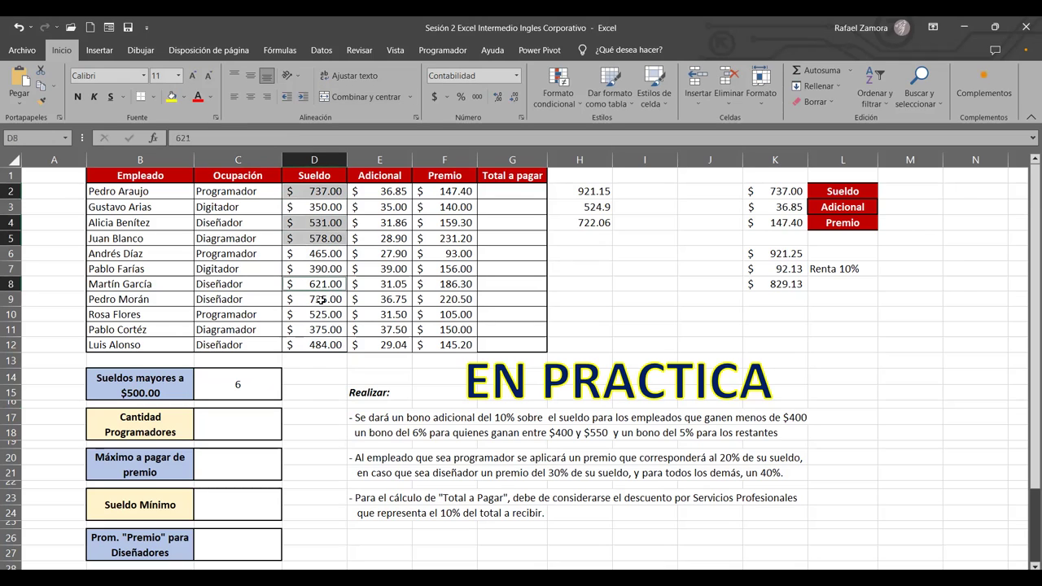
pyautogui.keyDown('ctrl'); pyautogui.click(322, 299); pyautogui.keyUp('ctrl')
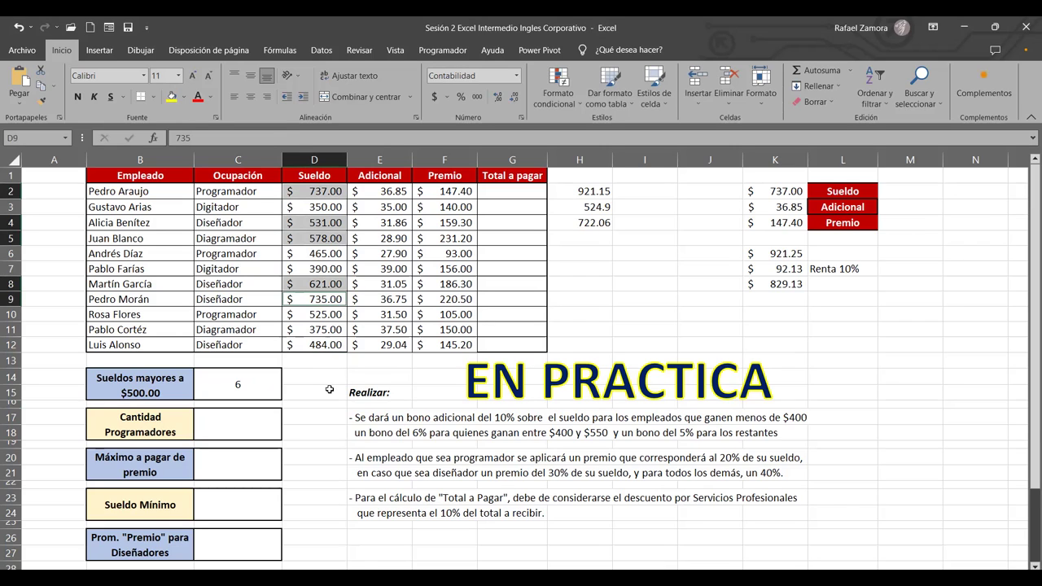
pyautogui.keyDown('ctrl'); pyautogui.click(330, 312); pyautogui.keyUp('ctrl')
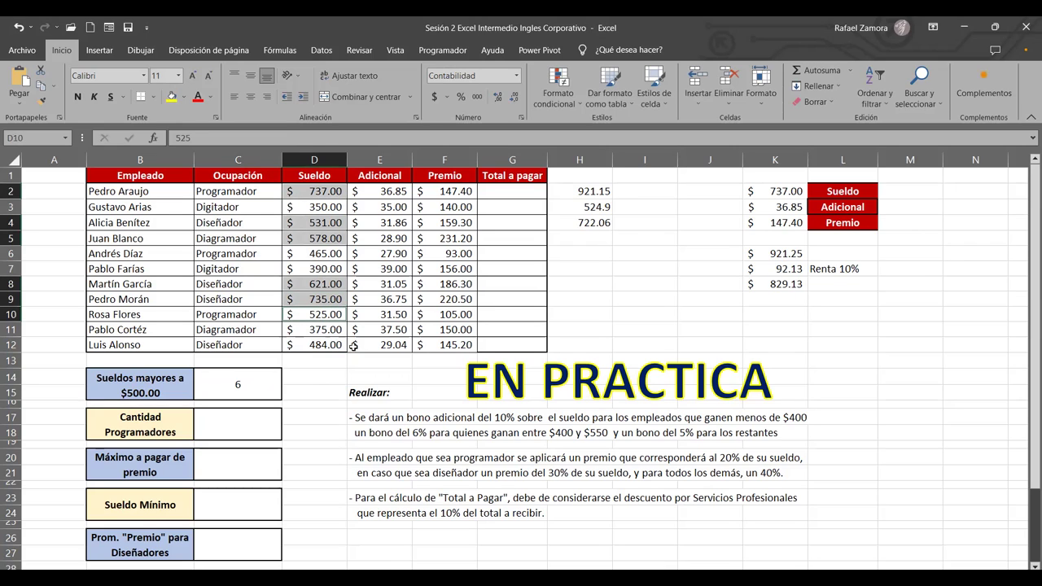
pyautogui.keyDown('ctrl'); pyautogui.click(323, 377); pyautogui.keyUp('ctrl')
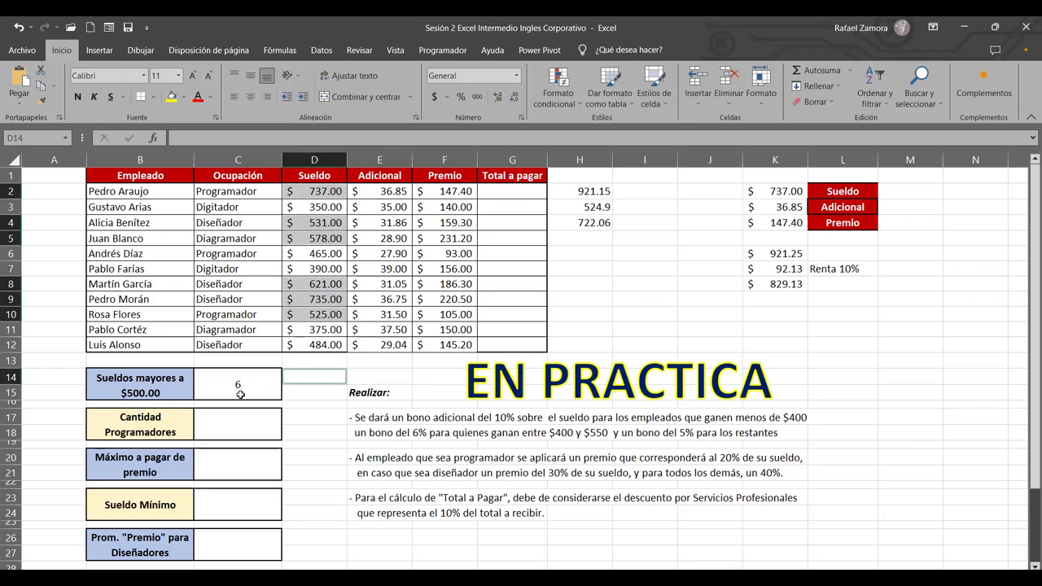
# Open the C14 formula and highlight the CONTAR.SI name and D2:D12 range to explain them.
pyautogui.doubleClick(255, 387)
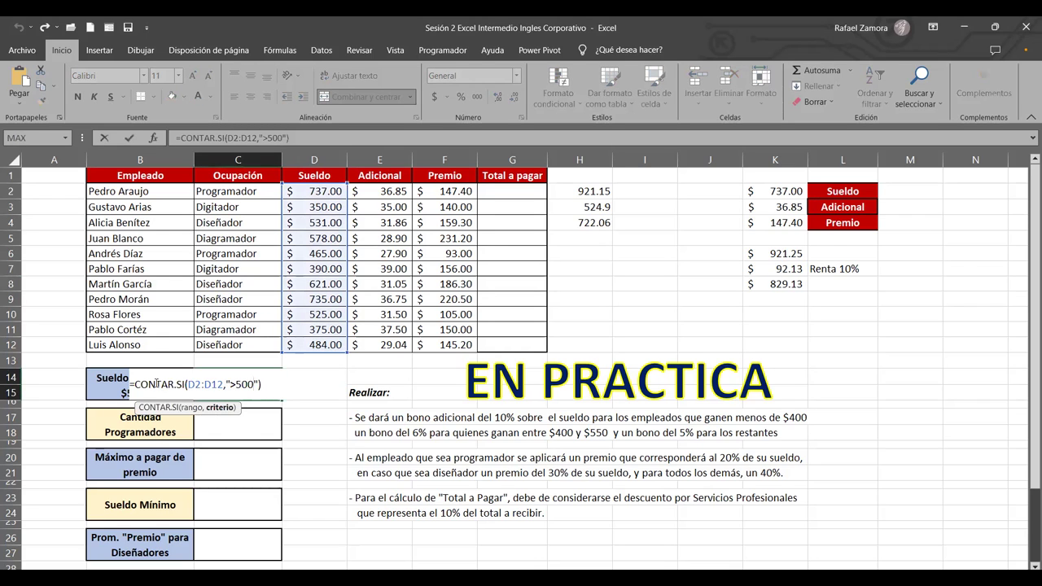
pyautogui.moveTo(134, 385); pyautogui.dragTo(186, 385)
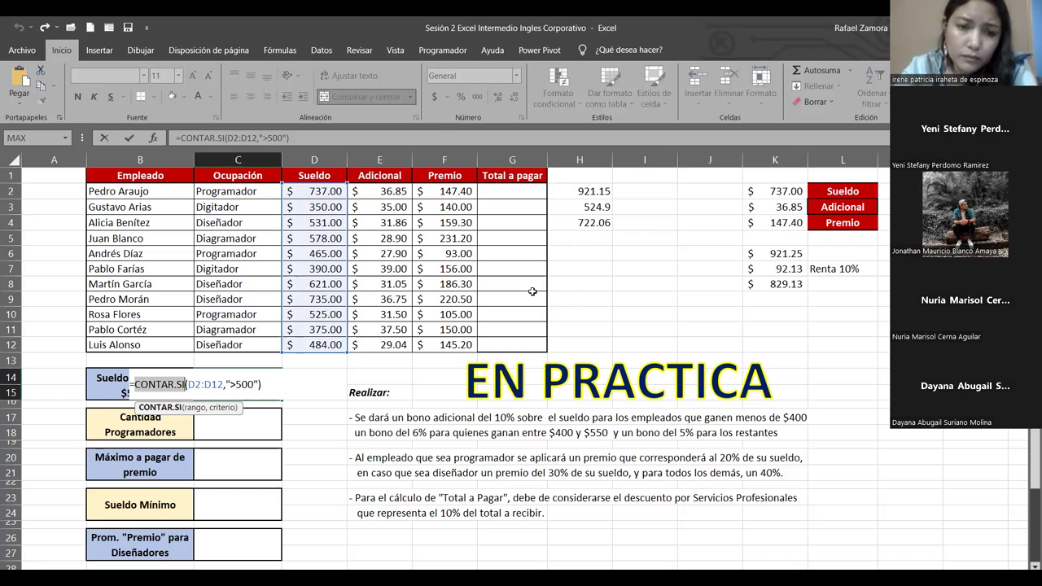
pyautogui.click(224, 384)
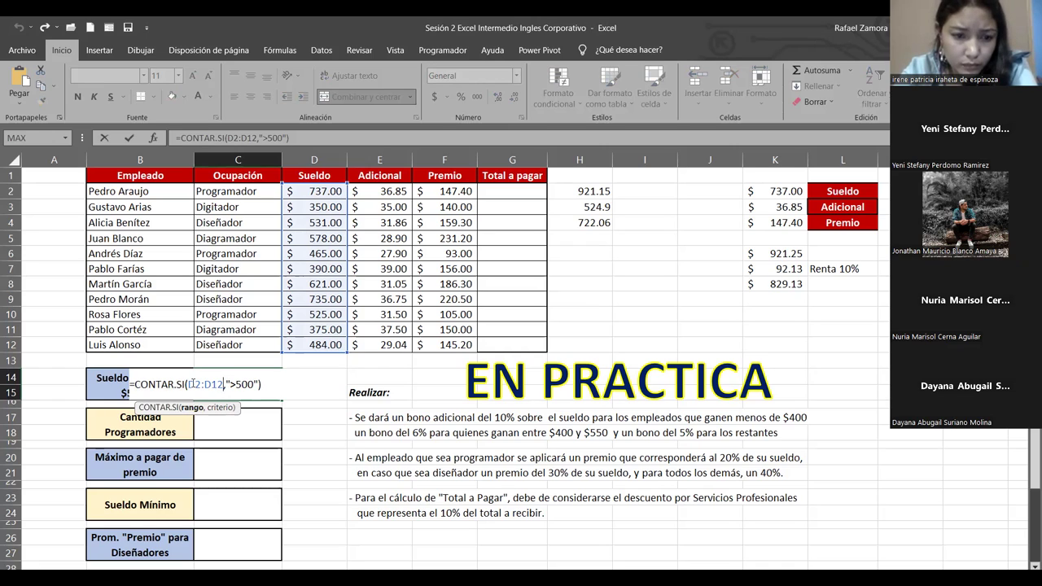
pyautogui.doubleClick(210, 384)
pyautogui.moveTo(188, 385); pyautogui.dragTo(224, 381)
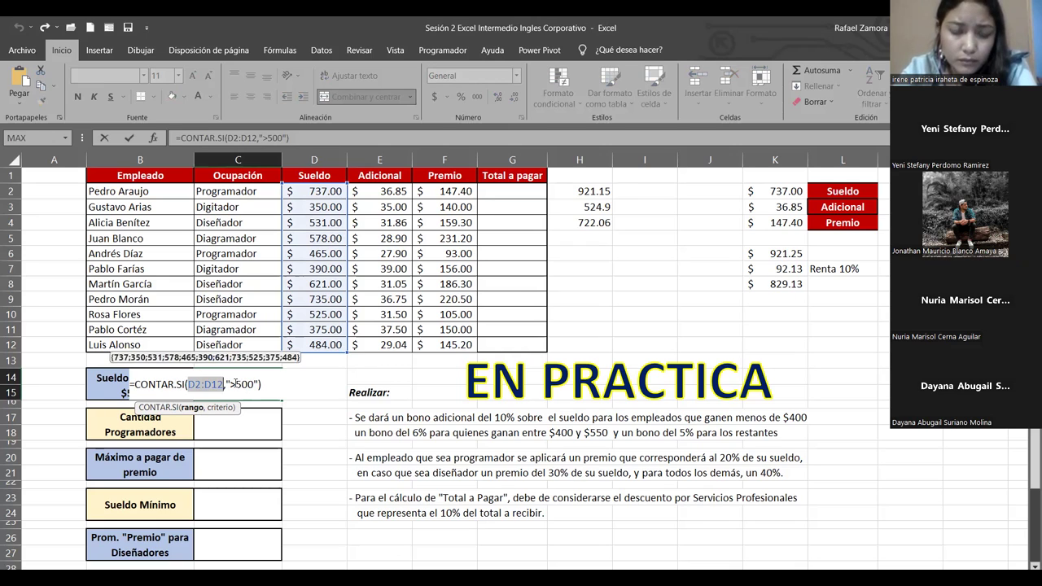
pyautogui.click(233, 384)
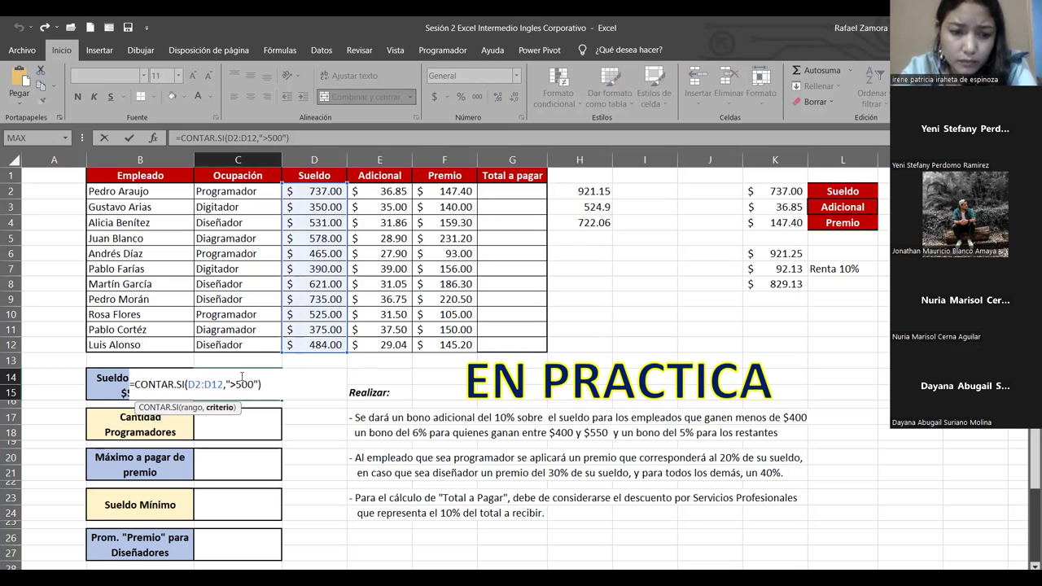
# Highlight the quoted ">500" criterion to explain it, then recommit the formula showing 6.
pyautogui.moveTo(230, 384); pyautogui.dragTo(255, 388)
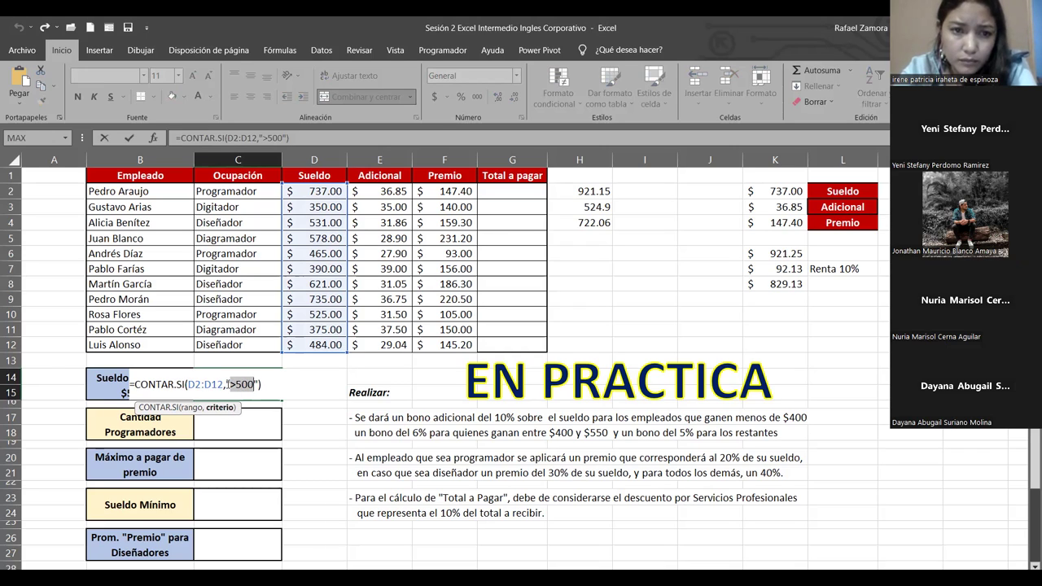
pyautogui.click(235, 384)
pyautogui.moveTo(226, 384); pyautogui.dragTo(259, 385)
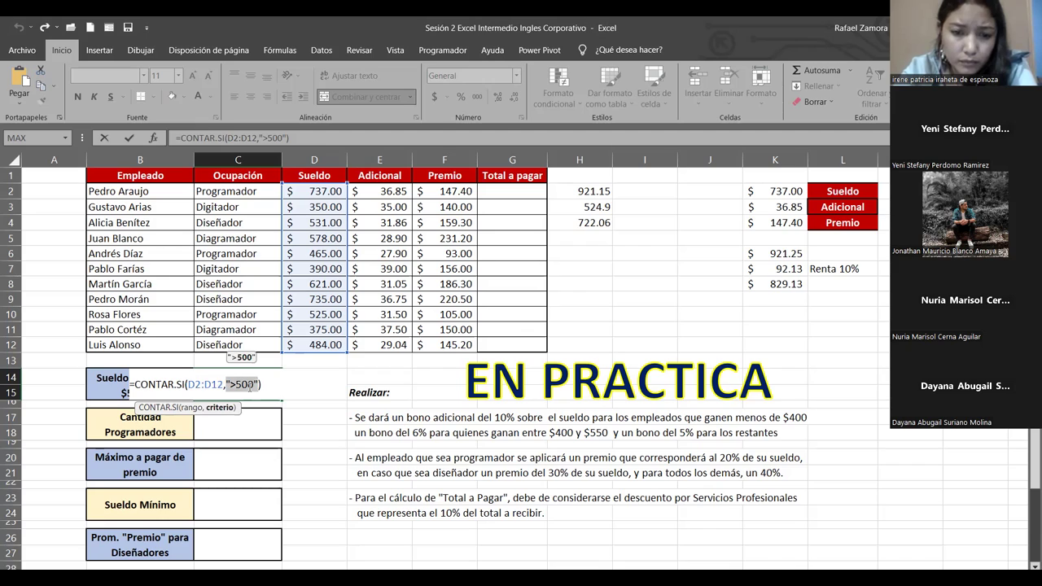
pyautogui.click(249, 385)
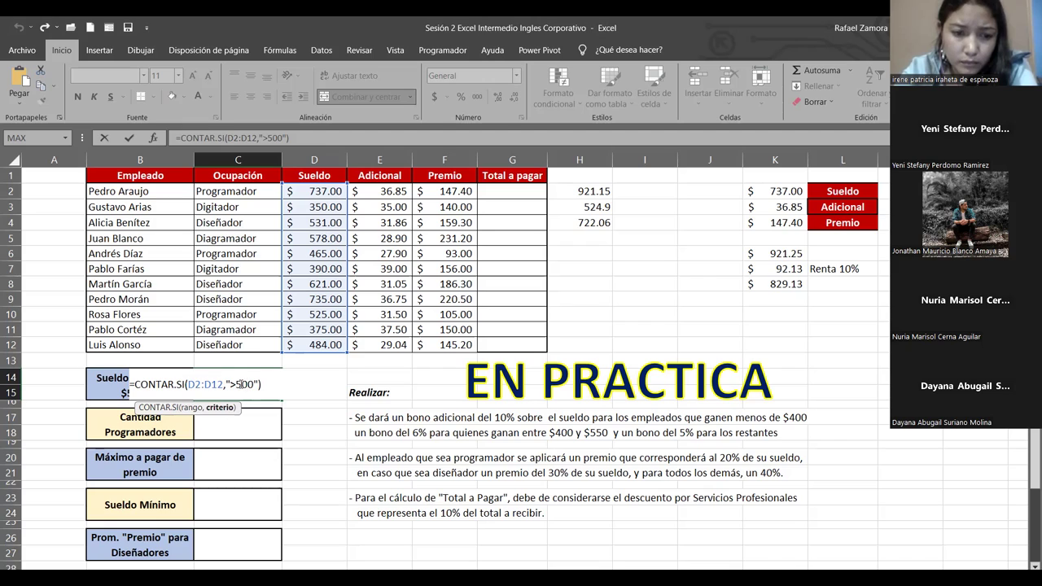
pyautogui.moveTo(232, 385); pyautogui.dragTo(258, 384)
pyautogui.click(270, 385)
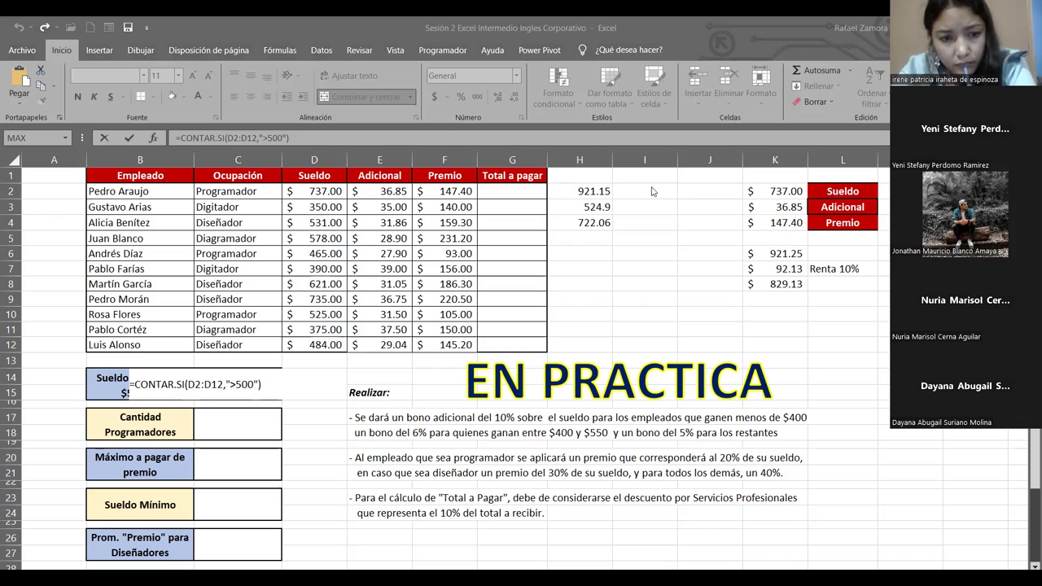
pyautogui.click(271, 388)
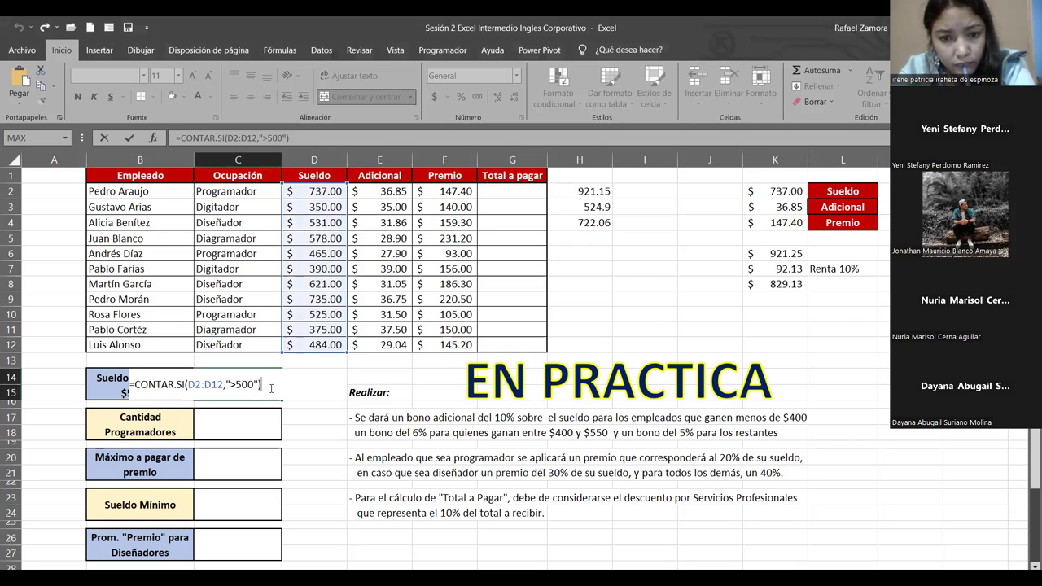
pyautogui.press('Return')
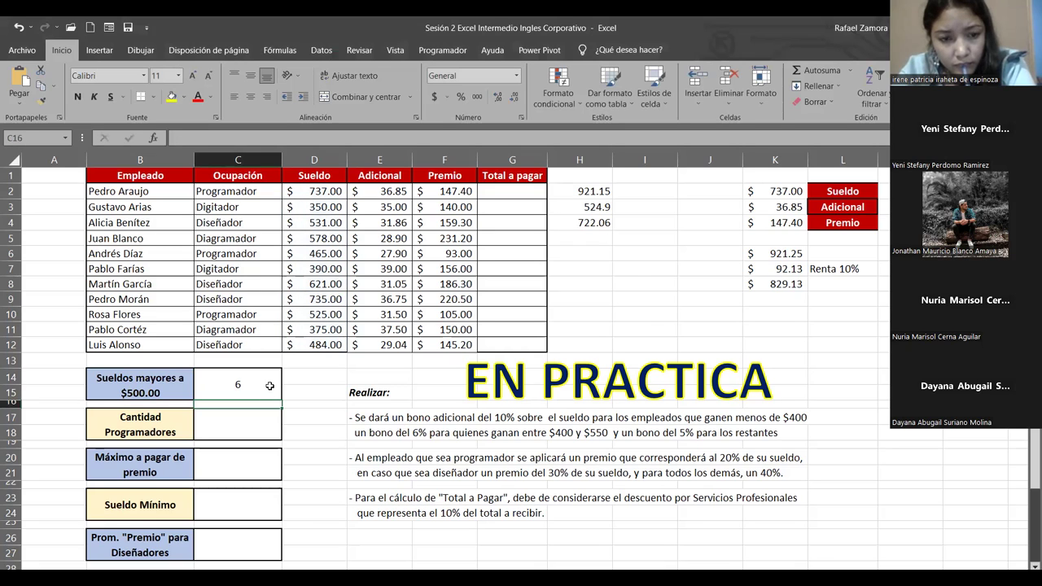
# Enter =CONTAR.SI(C2:C12,"Programador") in C17 so Cantidad Programadores shows 3.
pyautogui.click(253, 425)
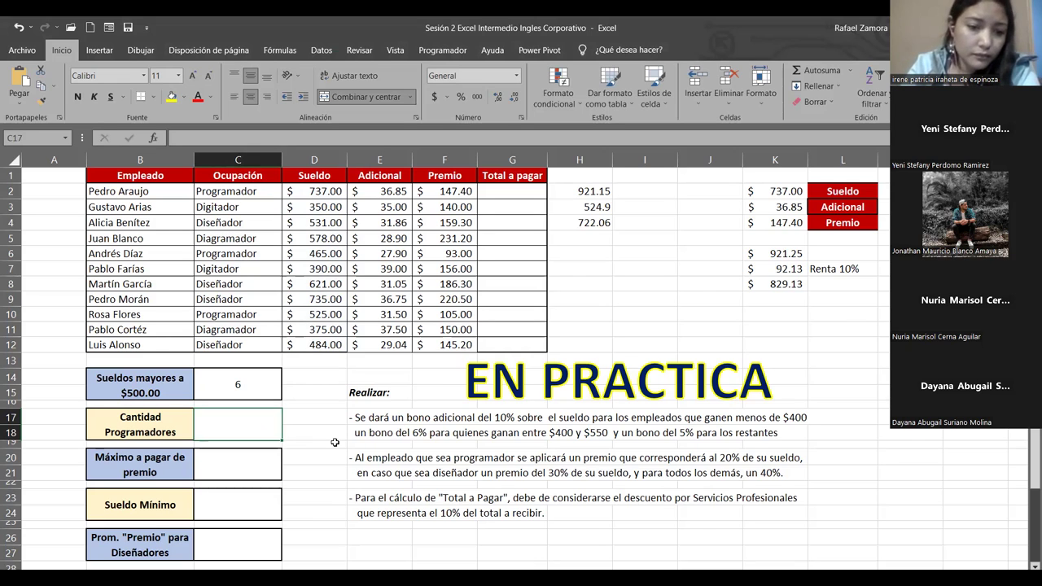
pyautogui.write('=')
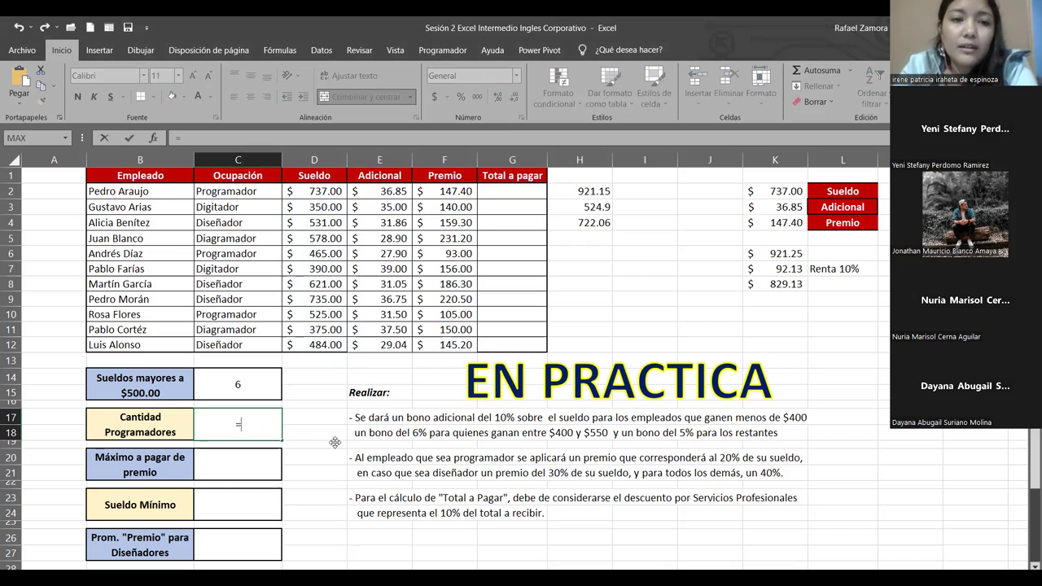
pyautogui.write('contar')
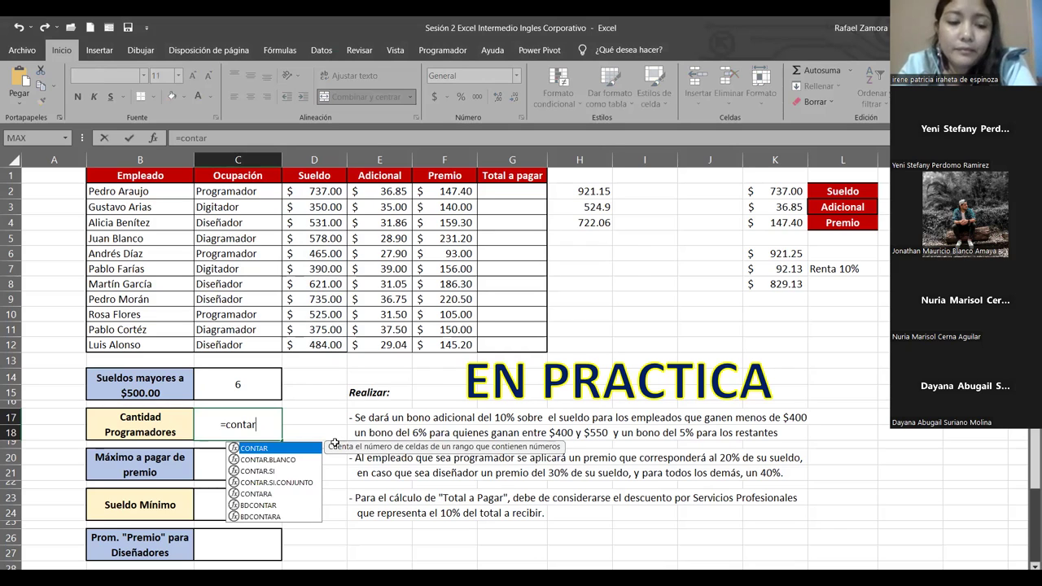
pyautogui.write('.si')
pyautogui.press('Tab')
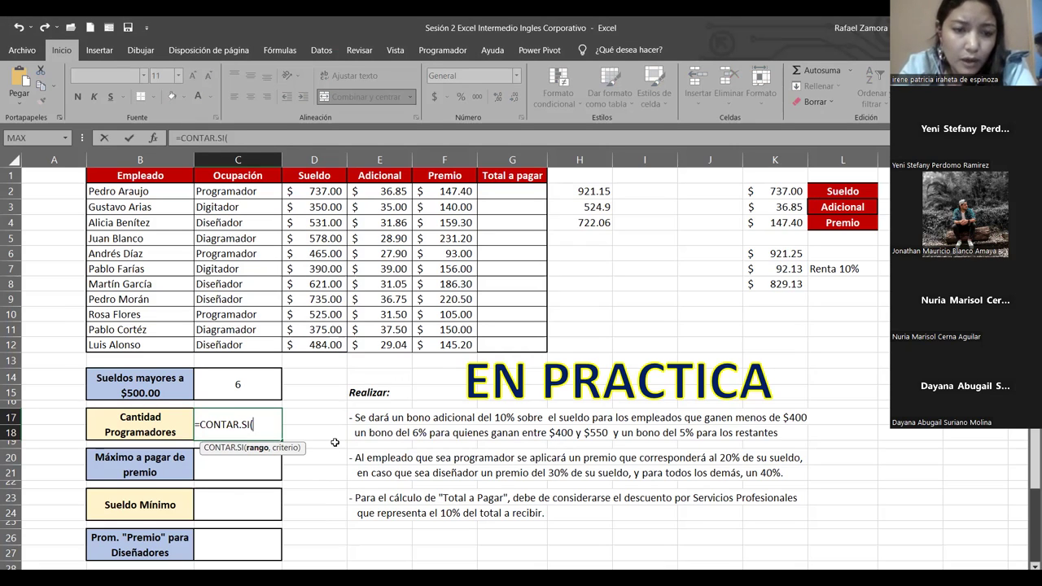
pyautogui.moveTo(244, 194); pyautogui.dragTo(242, 346)
pyautogui.write(',')
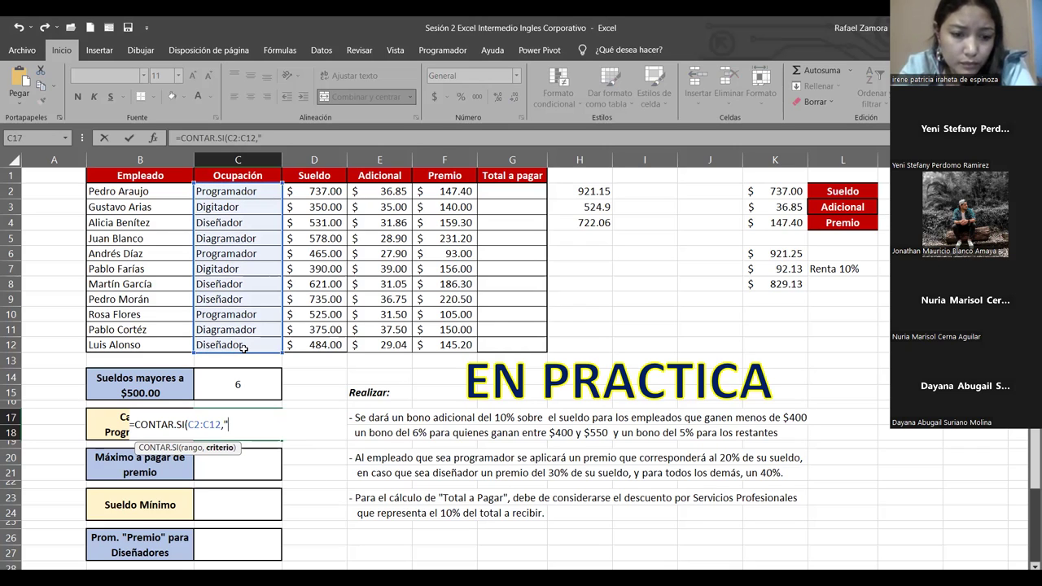
pyautogui.write('"Programador')
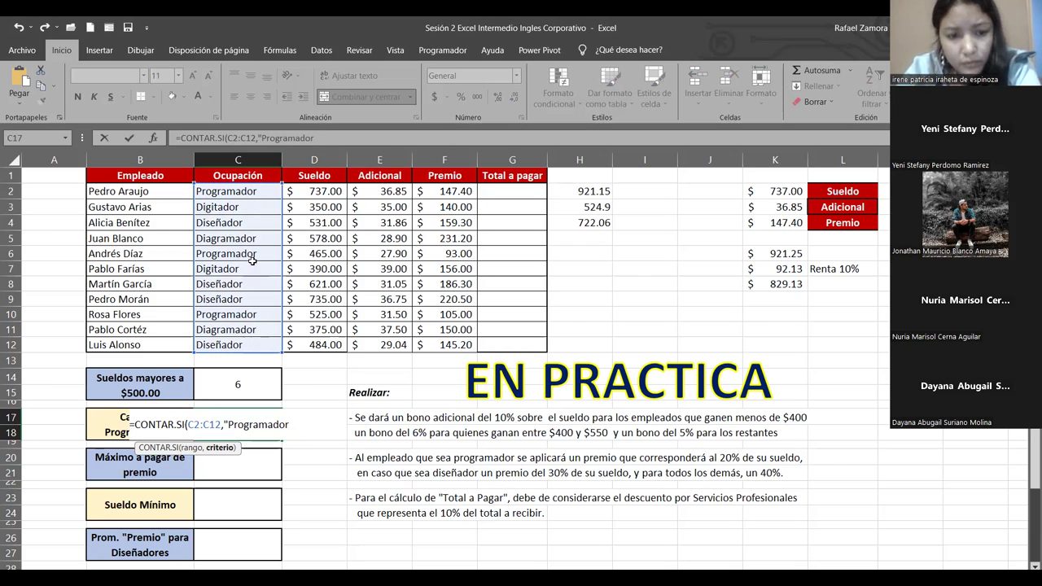
pyautogui.write('es')
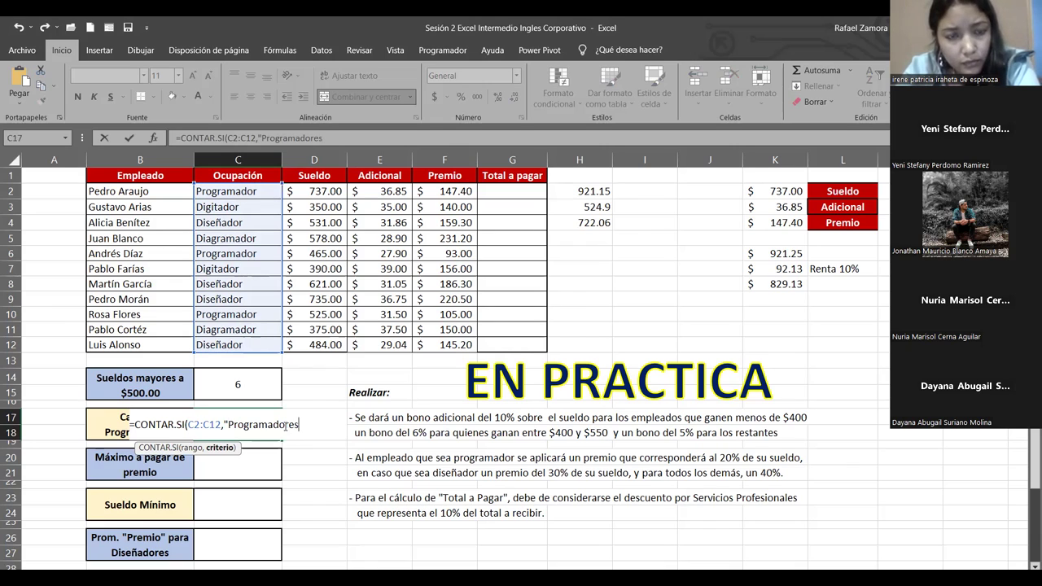
pyautogui.press('BackSpace')
pyautogui.press('BackSpace')
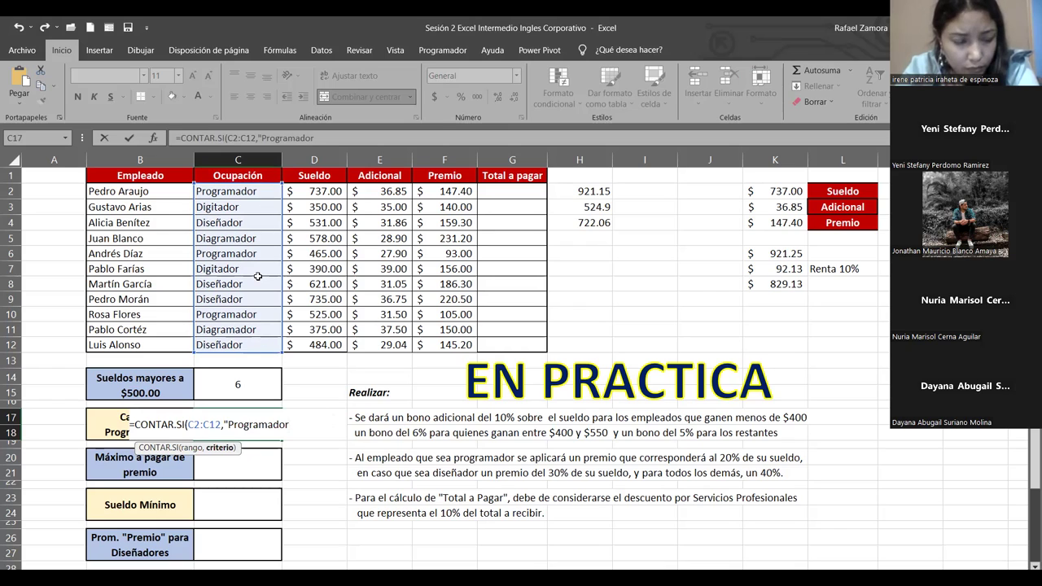
pyautogui.write('"')
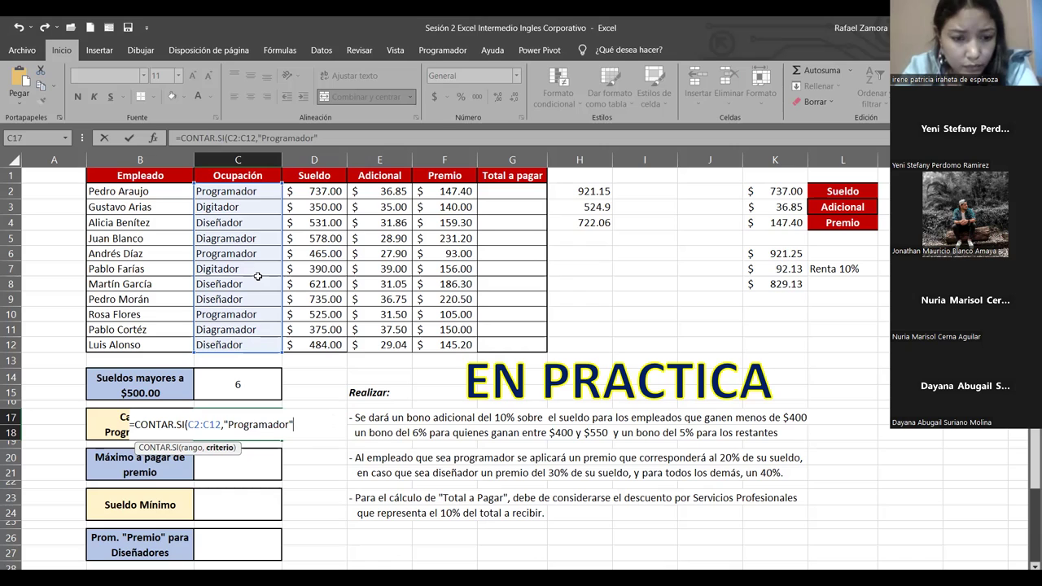
pyautogui.press('Return')
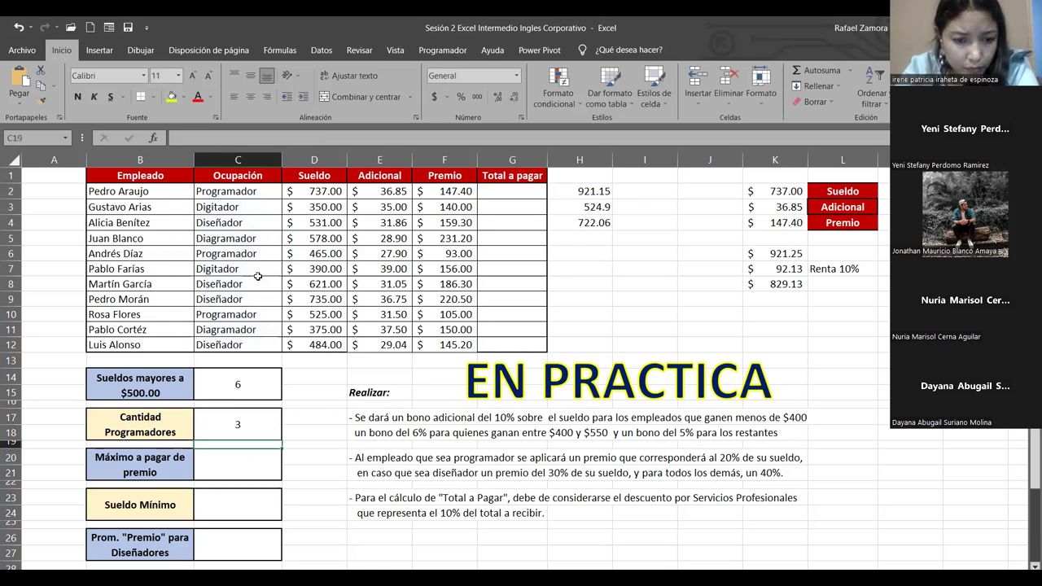
pyautogui.click(325, 190)
pyautogui.click(251, 194)
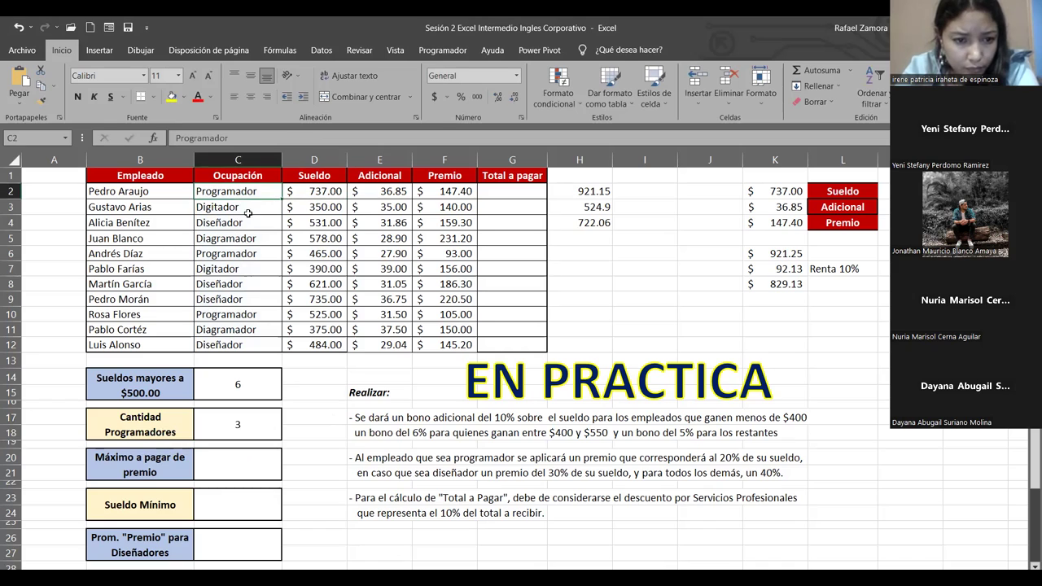
pyautogui.keyDown('ctrl'); pyautogui.click(236, 253); pyautogui.keyUp('ctrl')
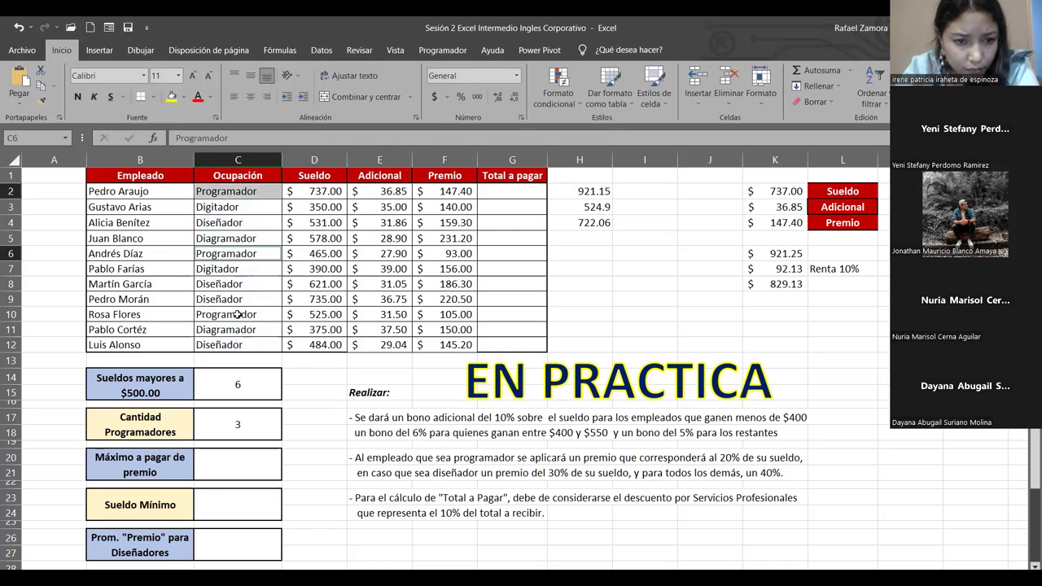
pyautogui.keyDown('ctrl'); pyautogui.click(236, 315); pyautogui.keyUp('ctrl')
pyautogui.keyDown('ctrl'); pyautogui.click(296, 379); pyautogui.keyUp('ctrl')
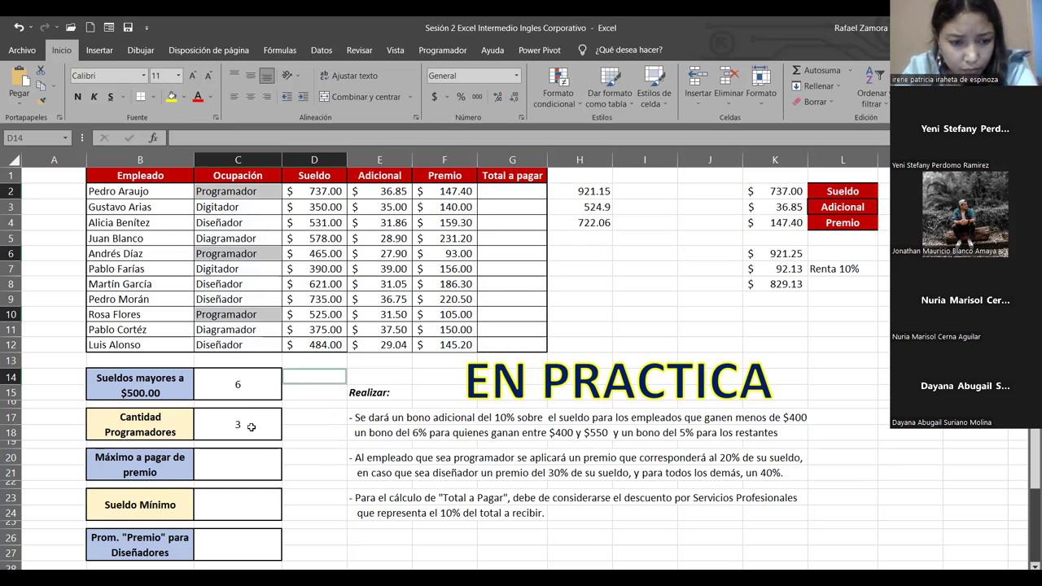
pyautogui.click(322, 474)
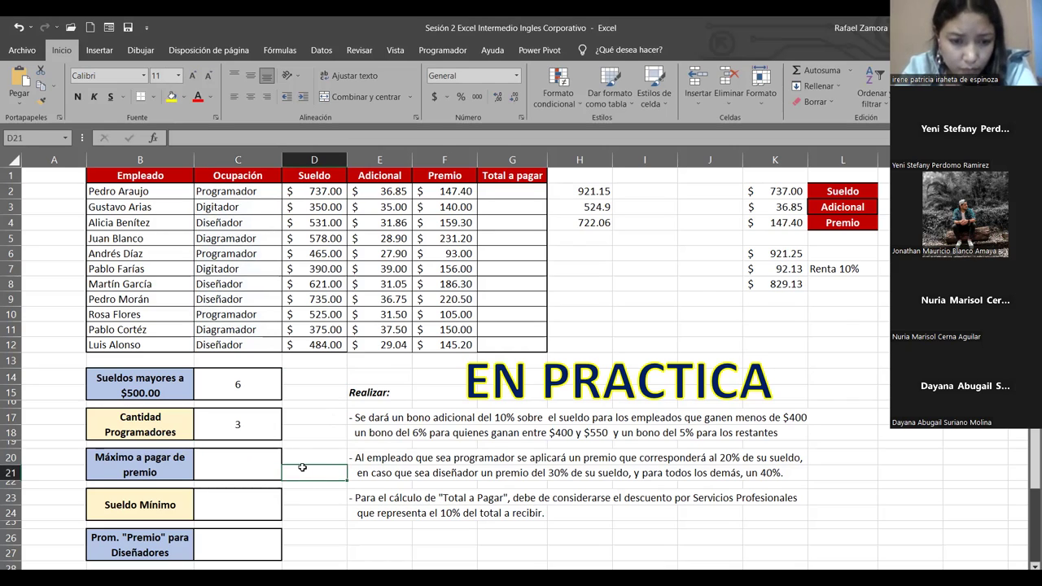
# Reduce the empty spacer rows 28 and 31 to a much smaller height.
pyautogui.scroll(-1, 265, 477)
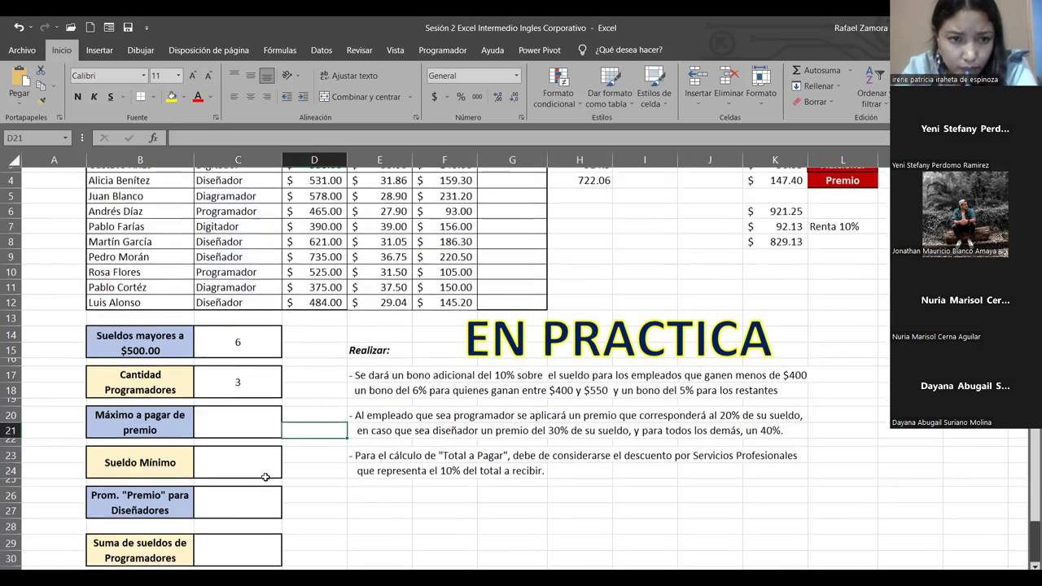
pyautogui.scroll(1, 265, 477)
pyautogui.scroll(-2, 266, 477)
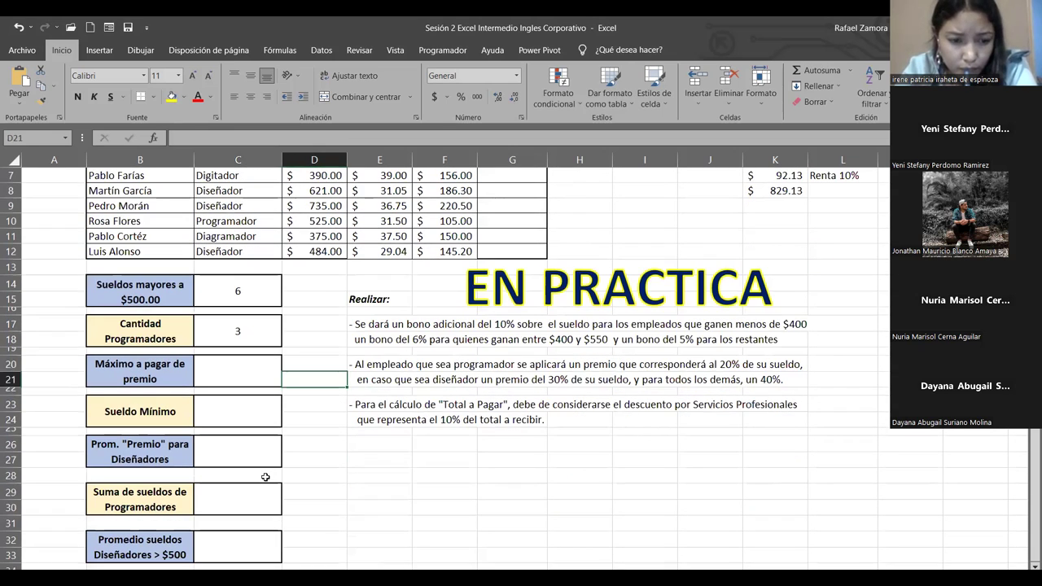
pyautogui.click(11, 464)
pyautogui.click(12, 475)
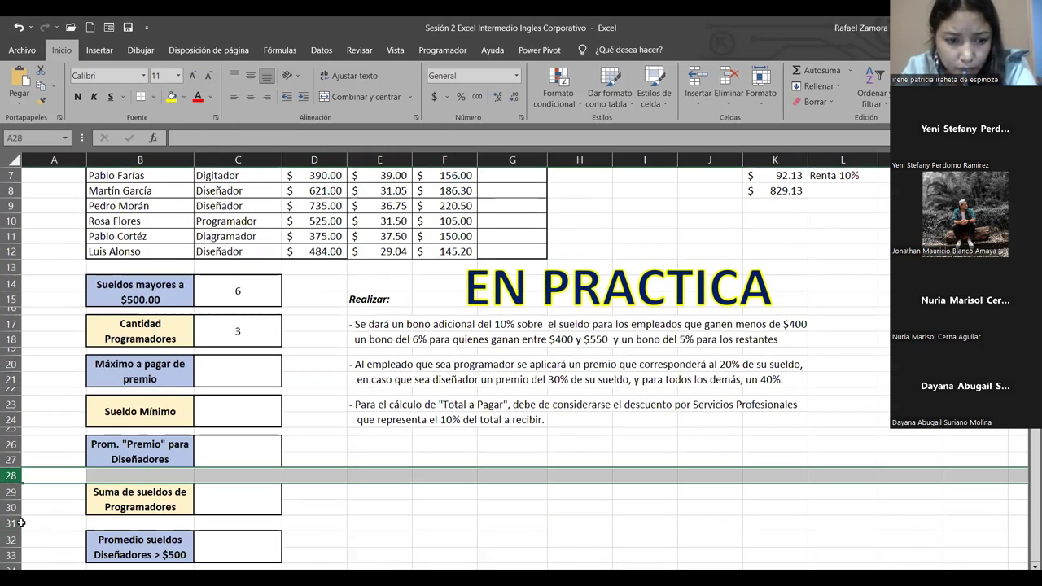
pyautogui.keyDown('ctrl'); pyautogui.click(11, 523); pyautogui.keyUp('ctrl')
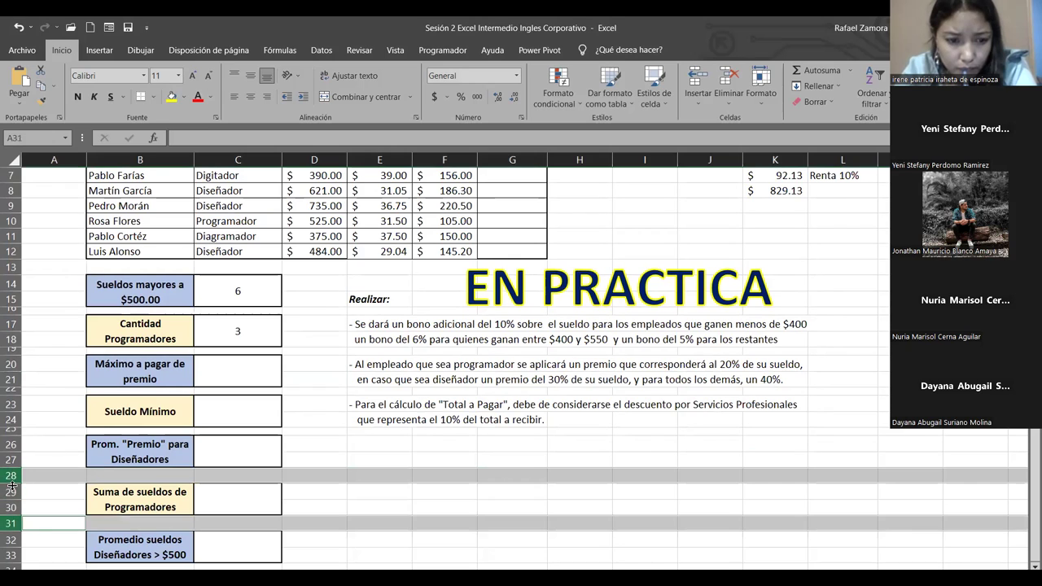
pyautogui.moveTo(13, 484); pyautogui.dragTo(13, 473)
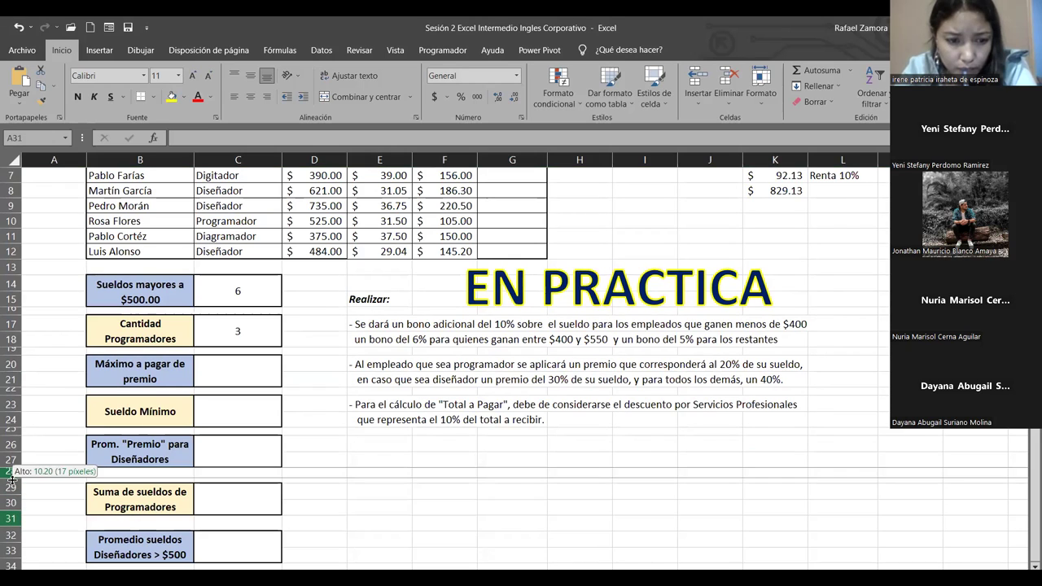
pyautogui.click(219, 426)
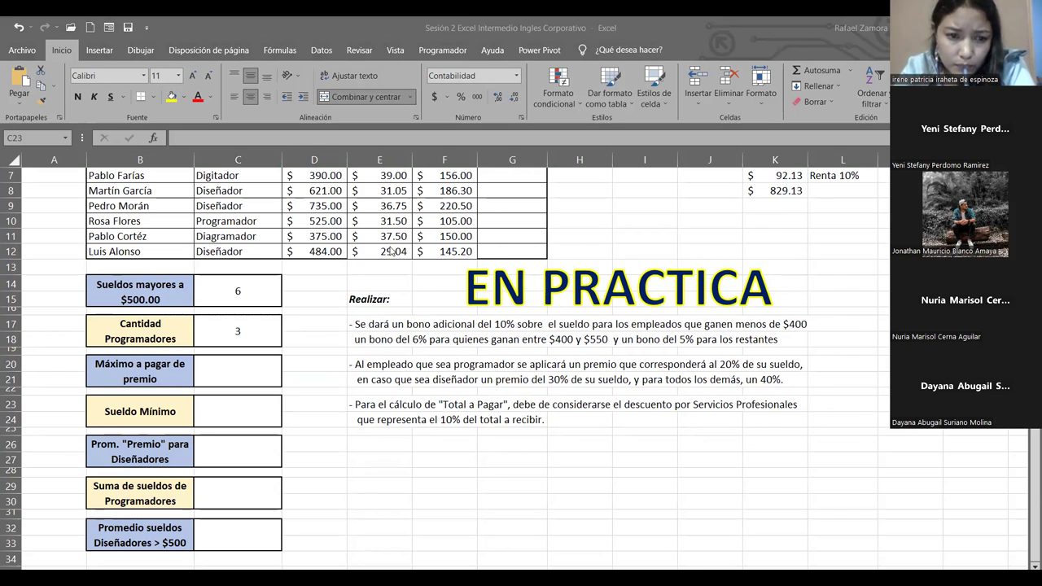
pyautogui.doubleClick(250, 291)
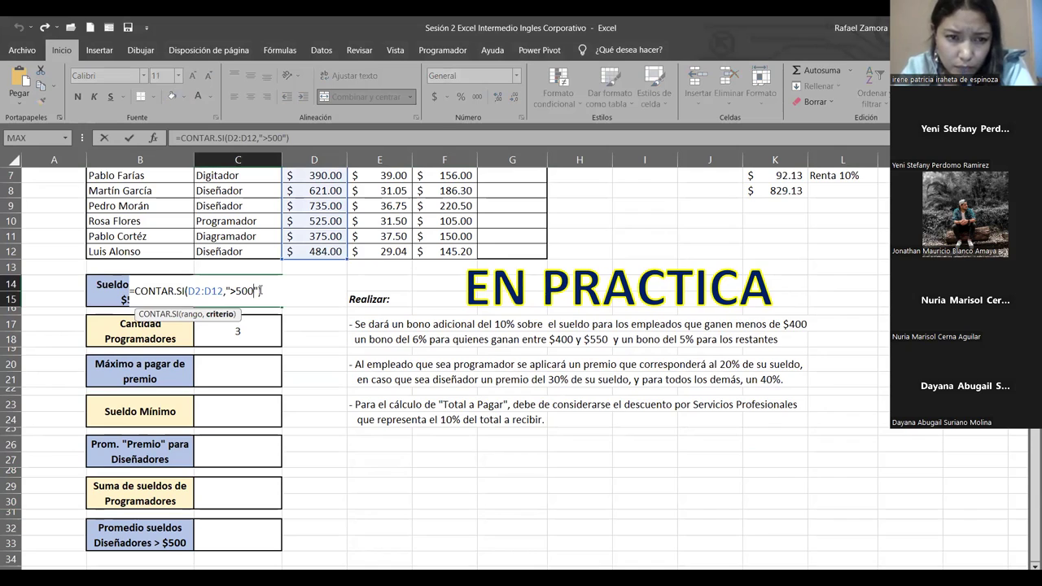
pyautogui.click(259, 290)
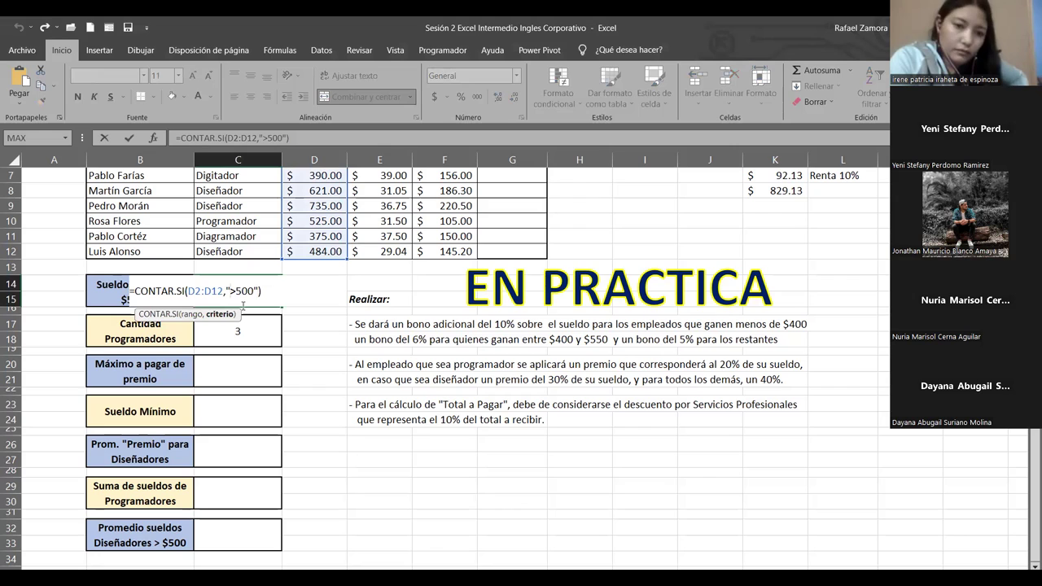
pyautogui.hotkey('ctrl', 'Return')
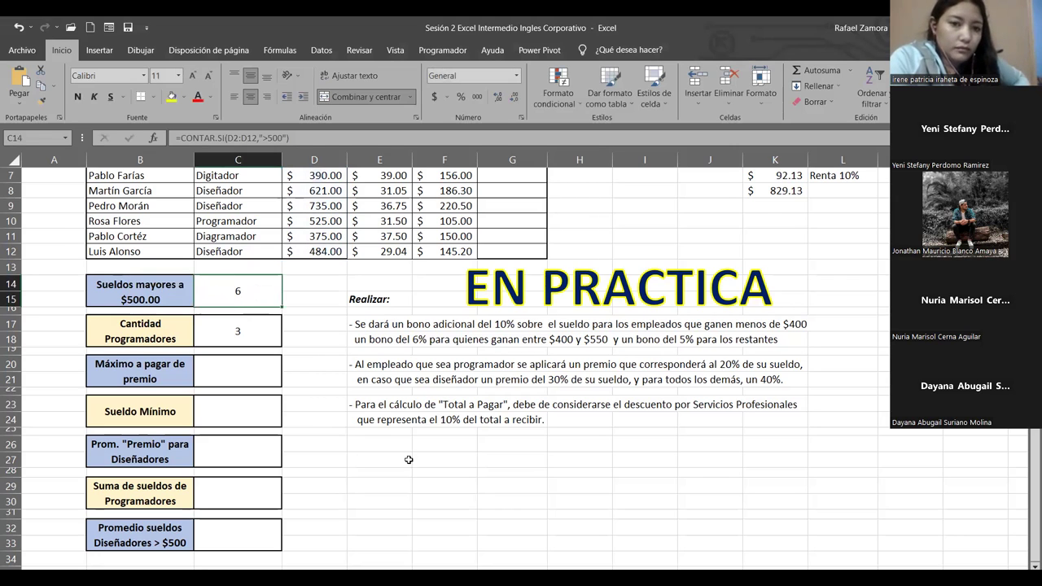
# Enter the test comparison =100>200 in spare cell E27, which returns FALSO.
pyautogui.click(392, 457)
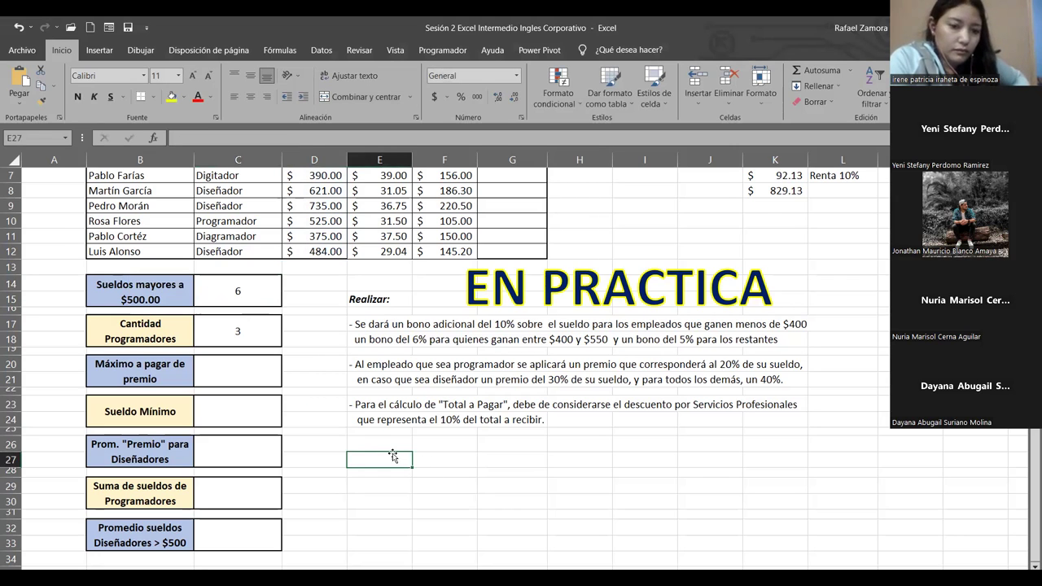
pyautogui.write(')')
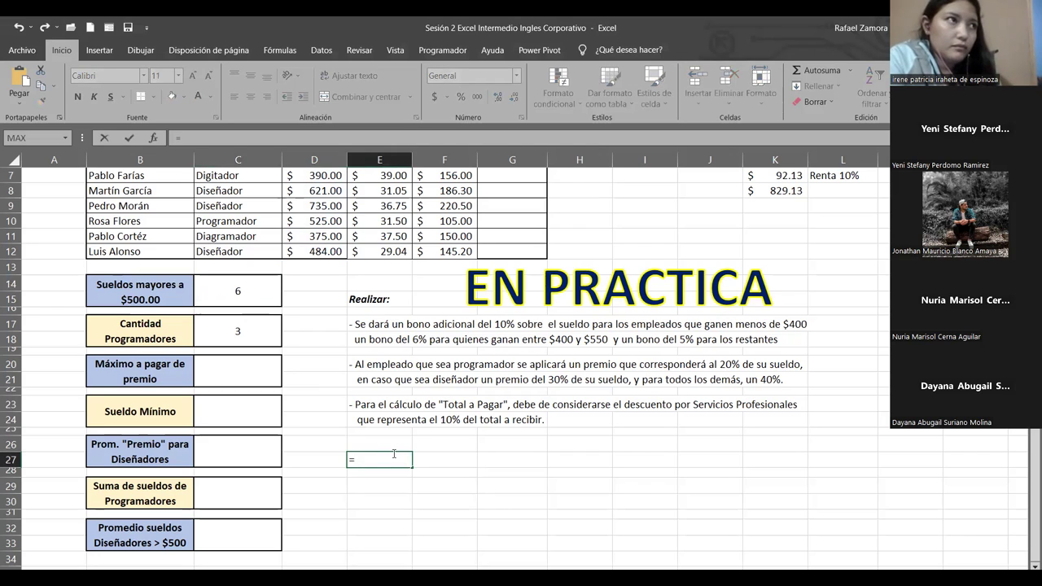
pyautogui.write('00')
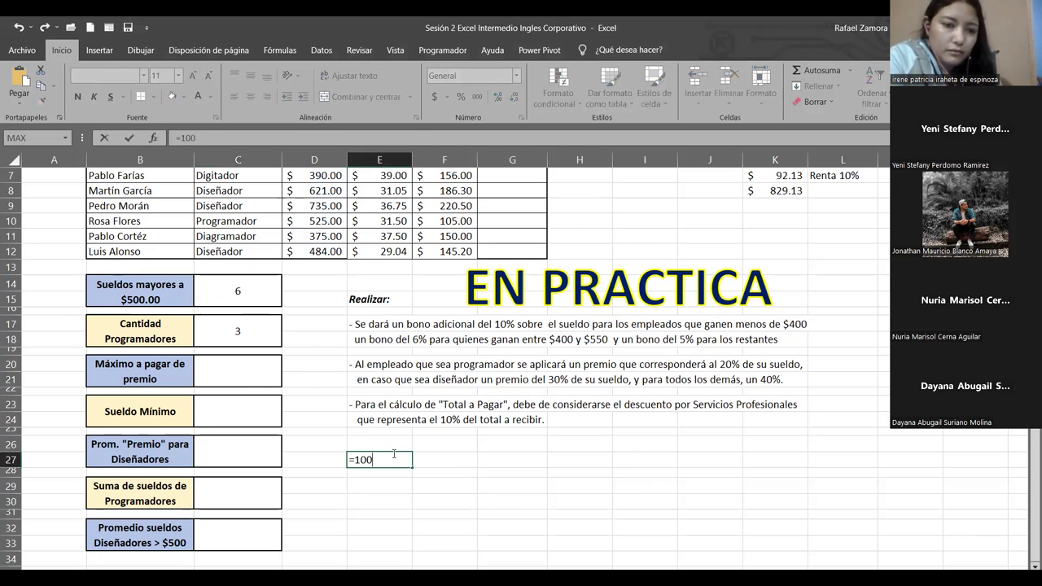
pyautogui.write('>200')
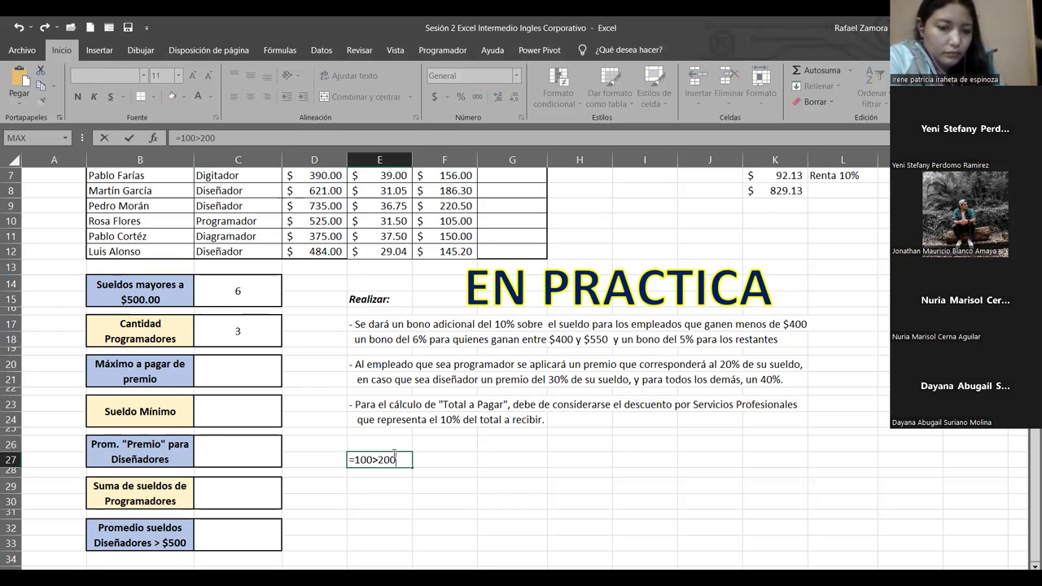
pyautogui.press('Return')
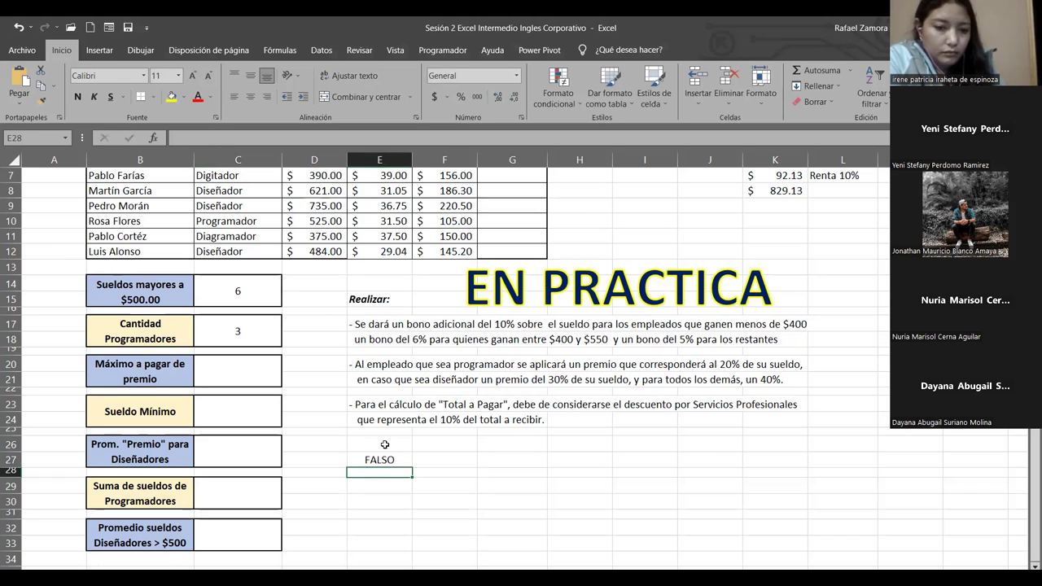
# Rewrite the E27 test as the quoted criterion =">200".
pyautogui.doubleClick(372, 460)
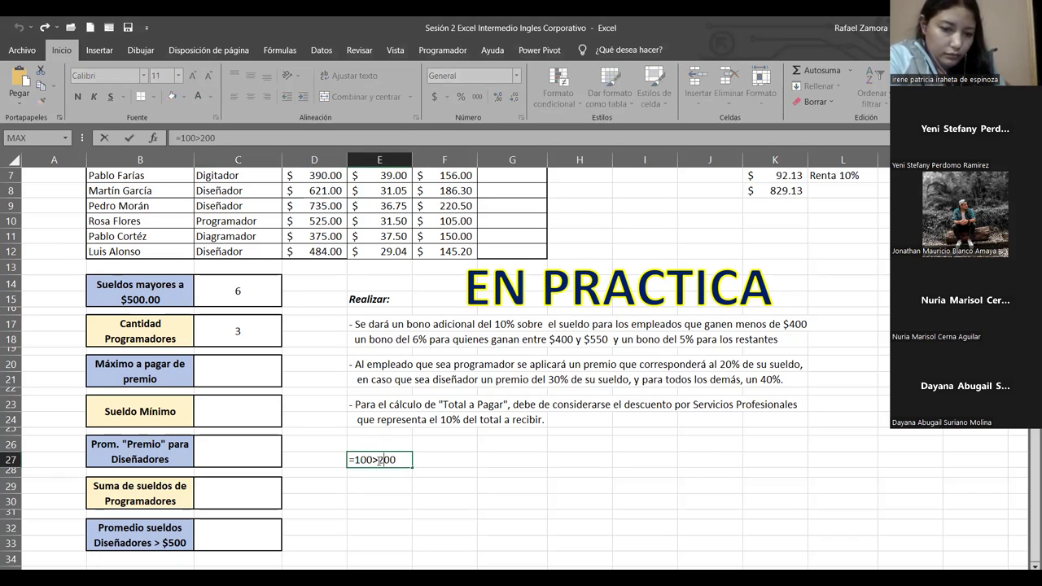
pyautogui.moveTo(372, 460); pyautogui.dragTo(355, 460)
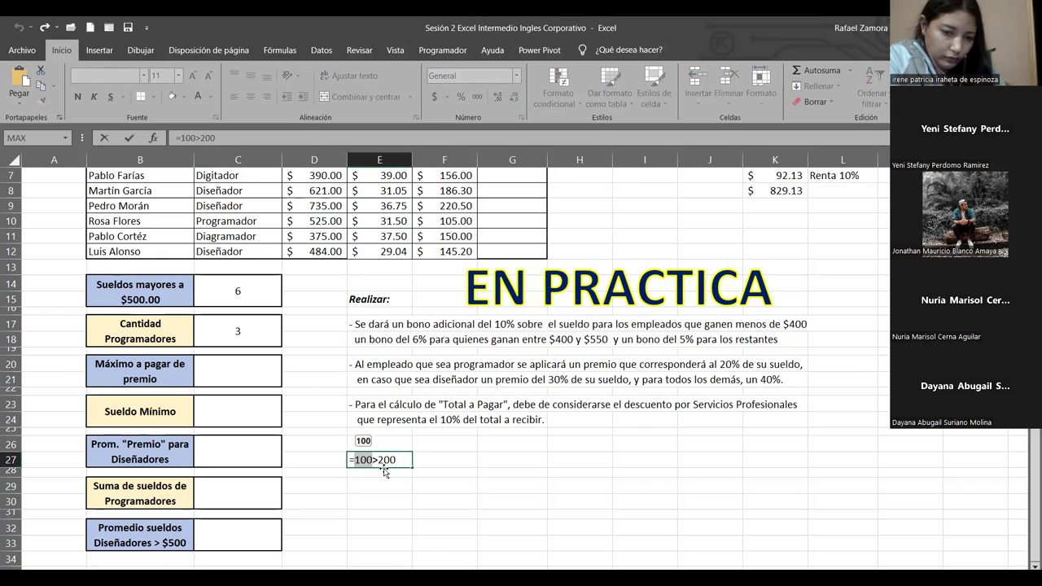
pyautogui.press('BackSpace')
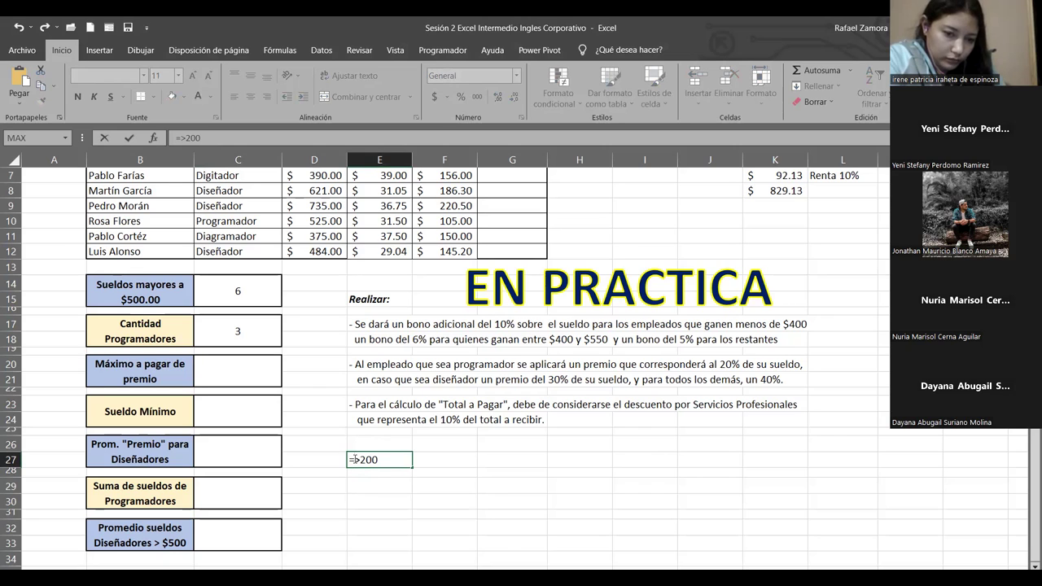
pyautogui.click(355, 459)
pyautogui.write('"')
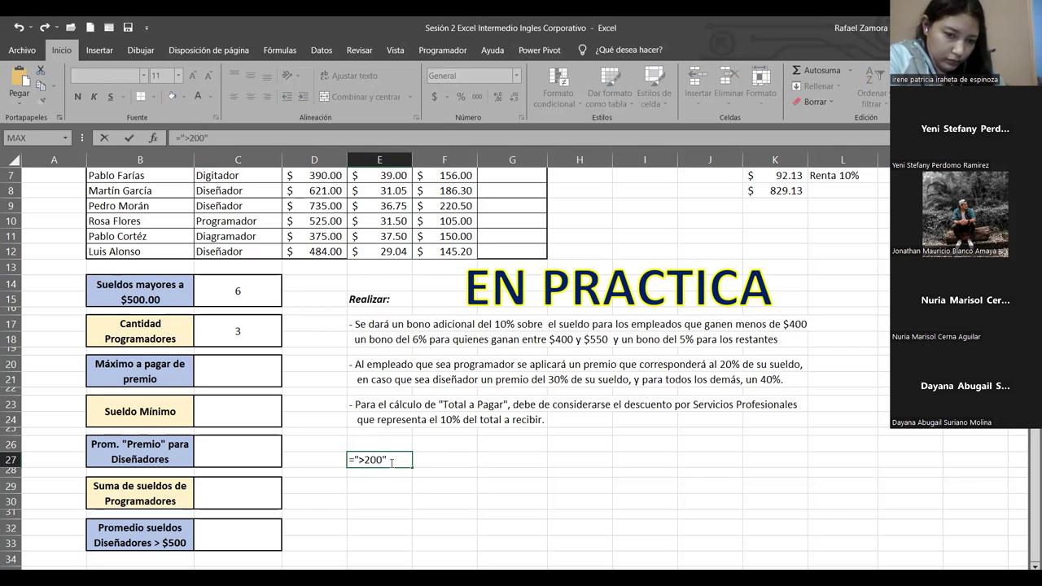
pyautogui.scroll(2, 368, 374)
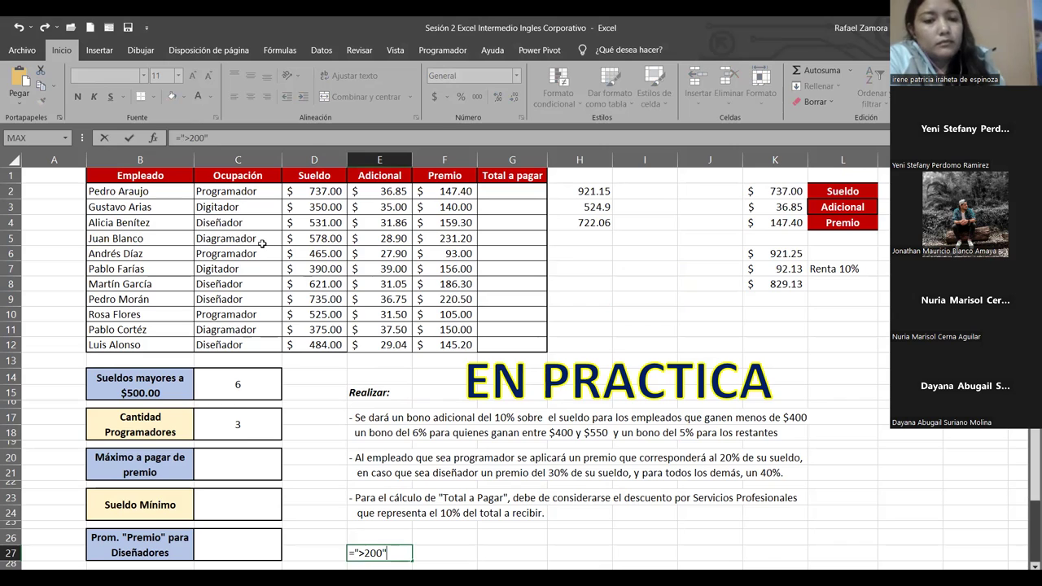
pyautogui.hotkey('ctrl', 'Return')
pyautogui.doubleClick(243, 425)
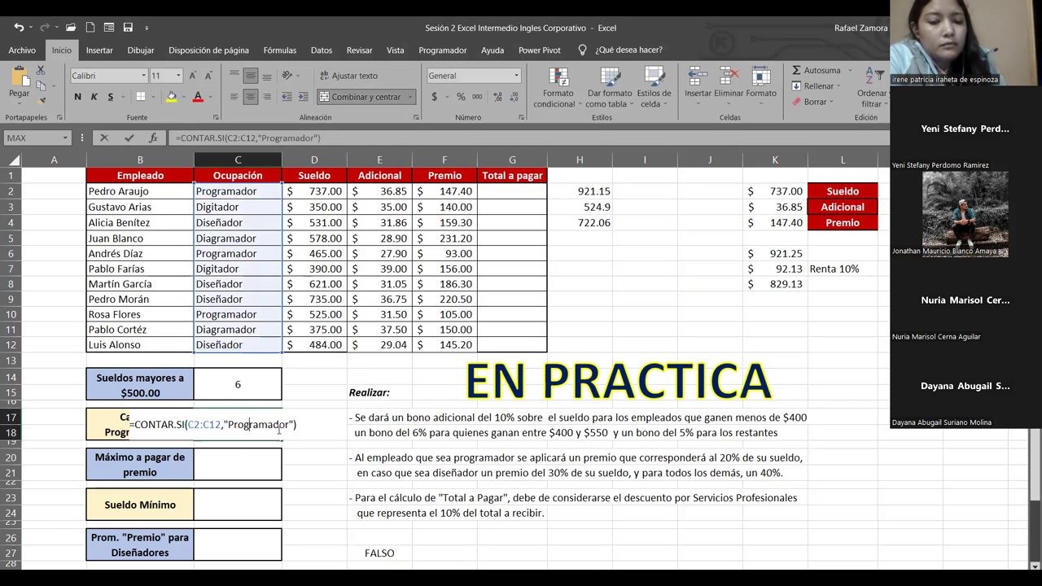
pyautogui.moveTo(289, 425); pyautogui.dragTo(228, 425)
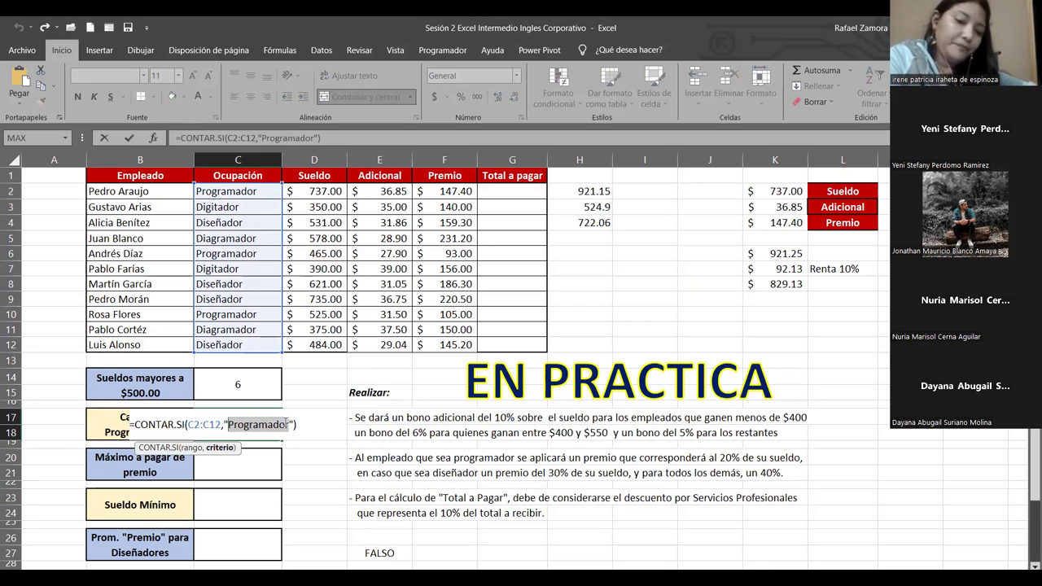
pyautogui.moveTo(230, 425); pyautogui.dragTo(289, 425)
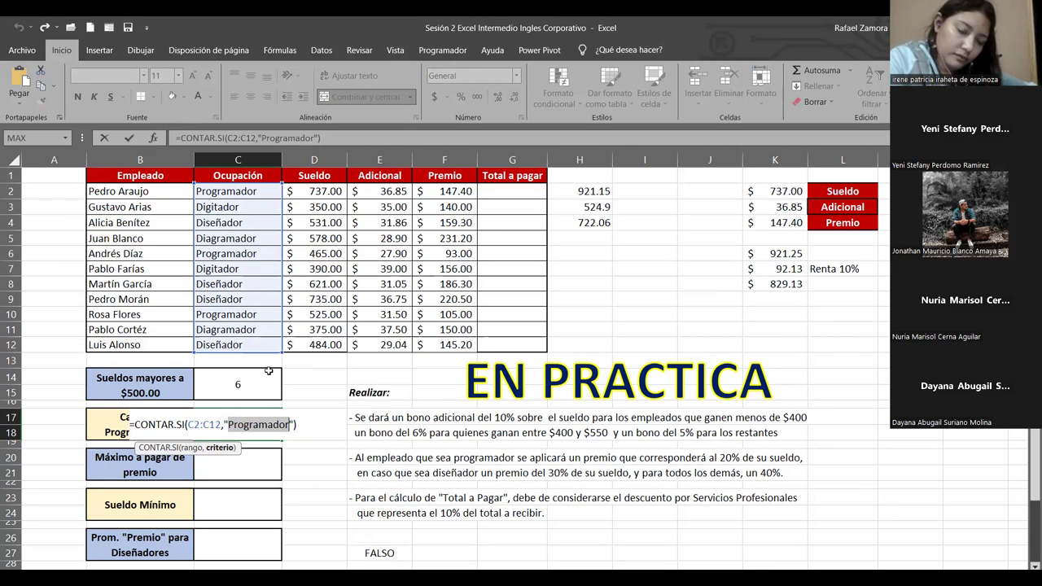
pyautogui.doubleClick(235, 384)
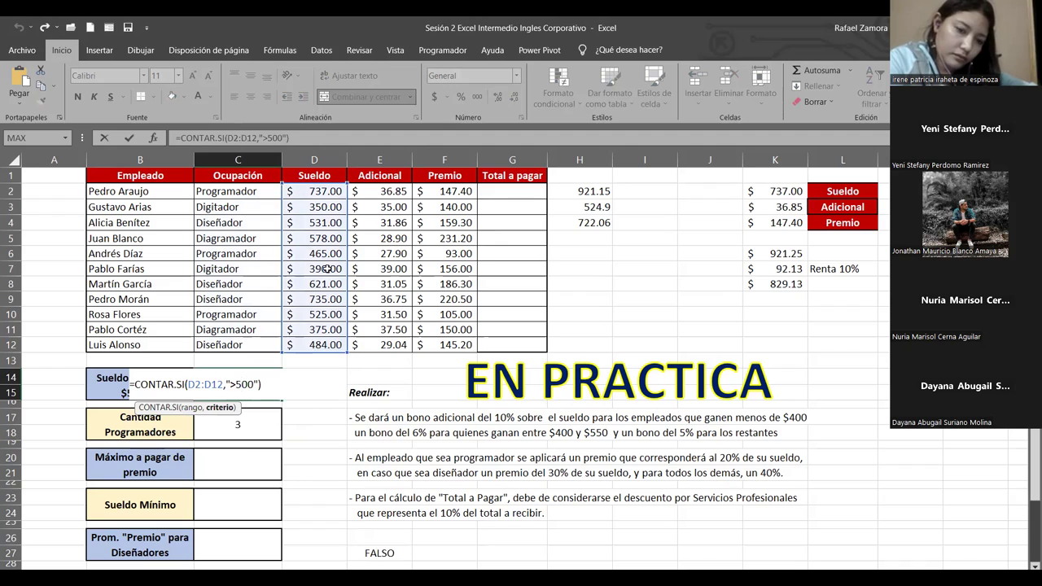
pyautogui.click(231, 388)
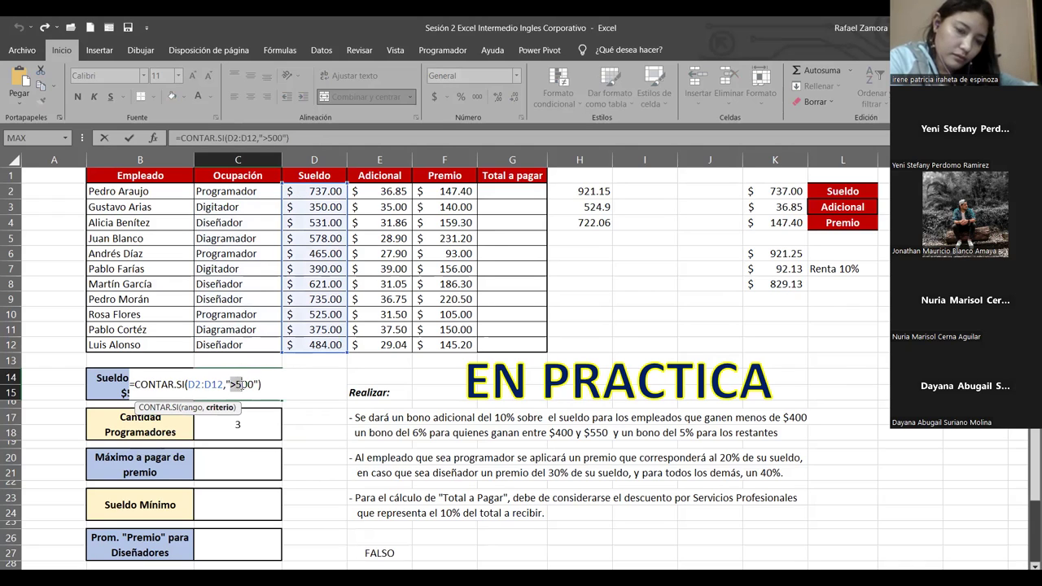
pyautogui.moveTo(248, 384); pyautogui.dragTo(252, 387)
pyautogui.moveTo(226, 384); pyautogui.dragTo(260, 384)
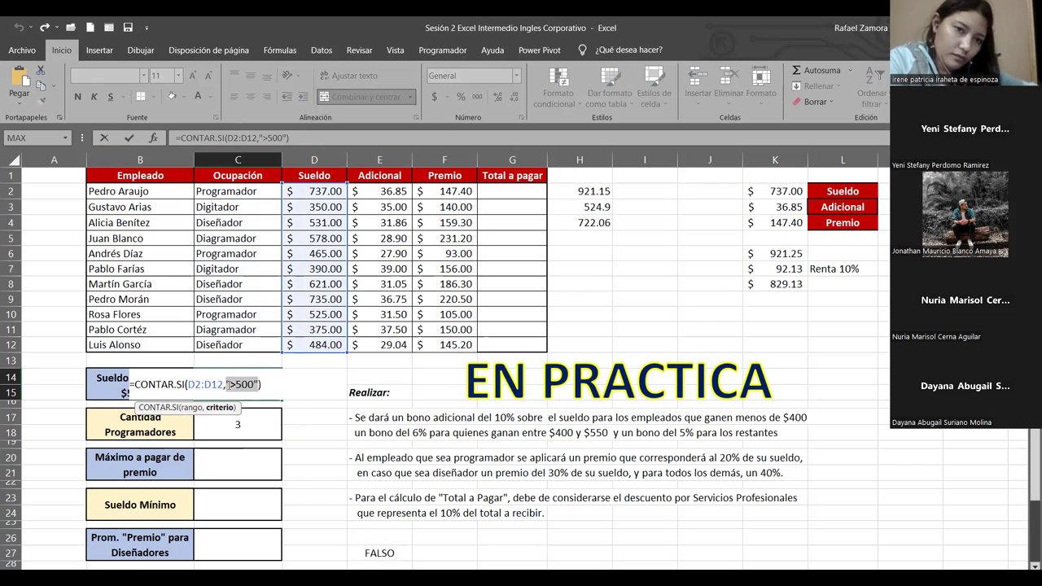